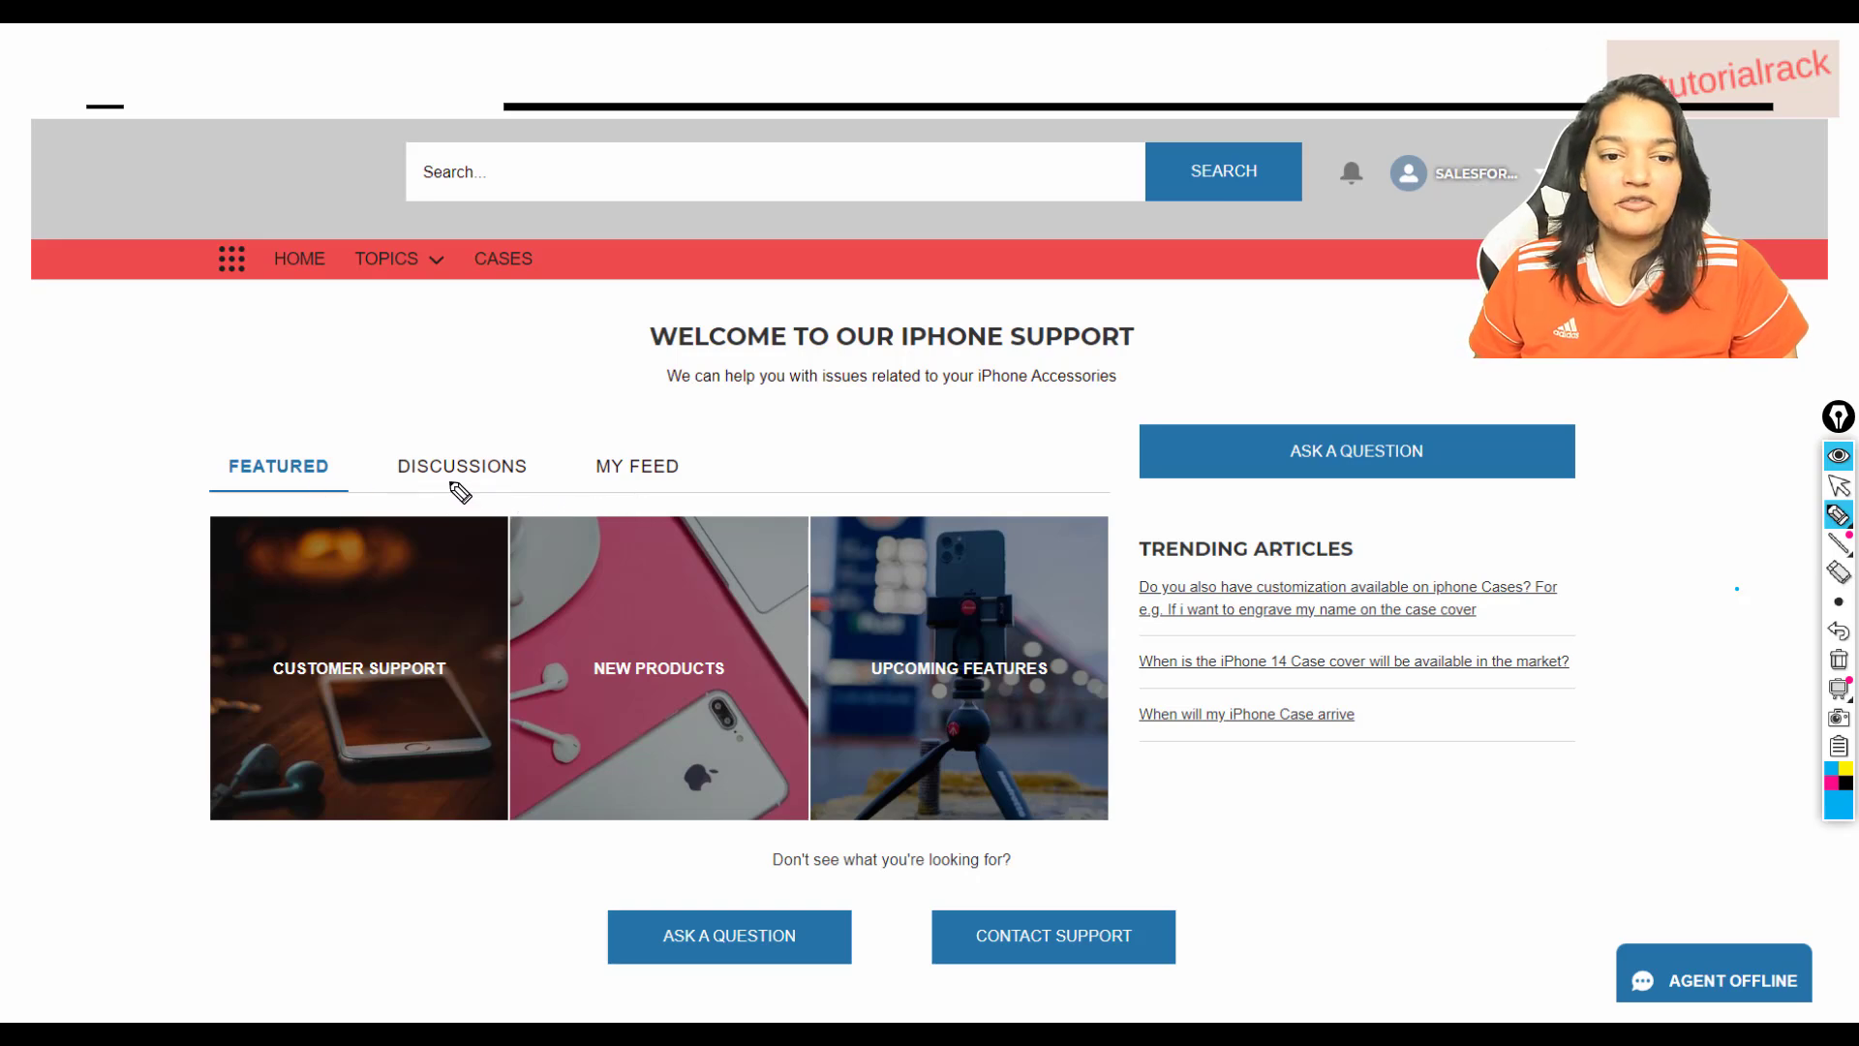
# Annotate the demo site's Discussions, My Feed, Trending Articles, navigation links, chat button, Cases and Ask a Question.
pyautogui.moveTo(399, 481); pyautogui.dragTo(462, 487)
pyautogui.moveTo(579, 493); pyautogui.dragTo(680, 492)
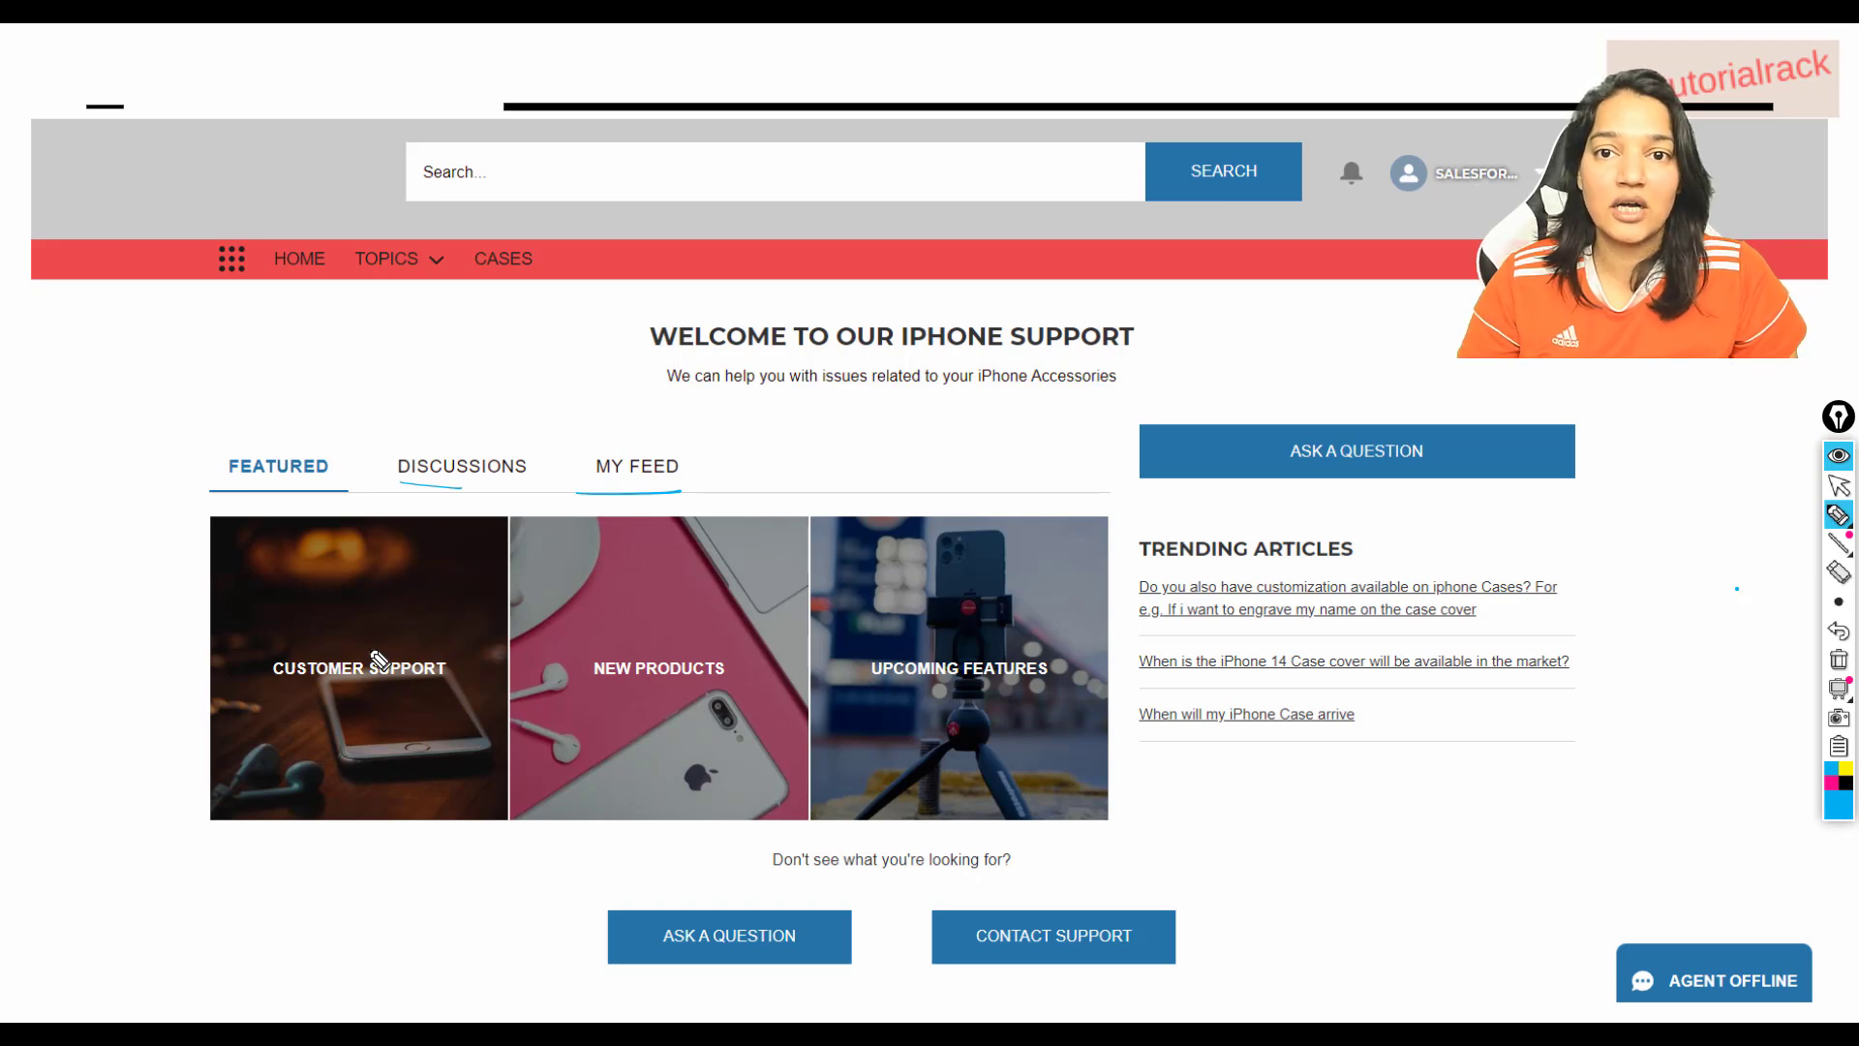
pyautogui.moveTo(1622, 555); pyautogui.dragTo(1574, 738)
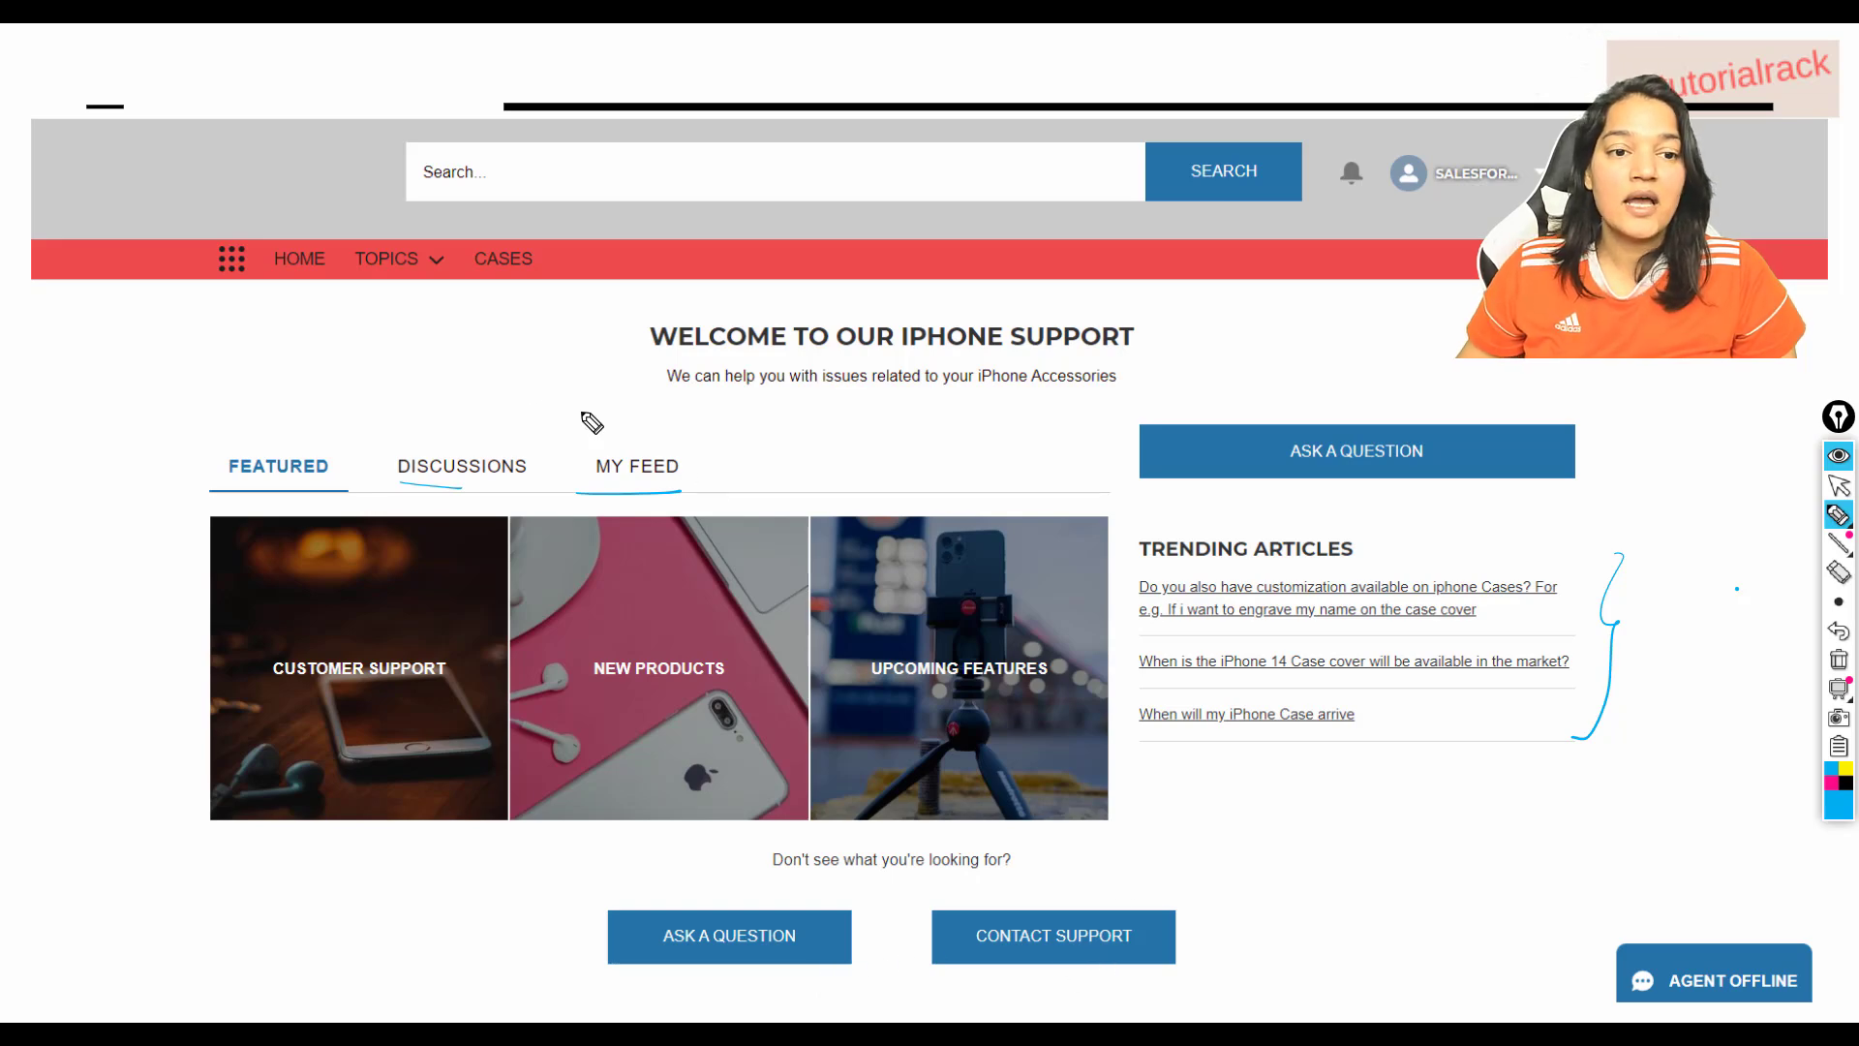
pyautogui.moveTo(310, 220); pyautogui.dragTo(524, 232)
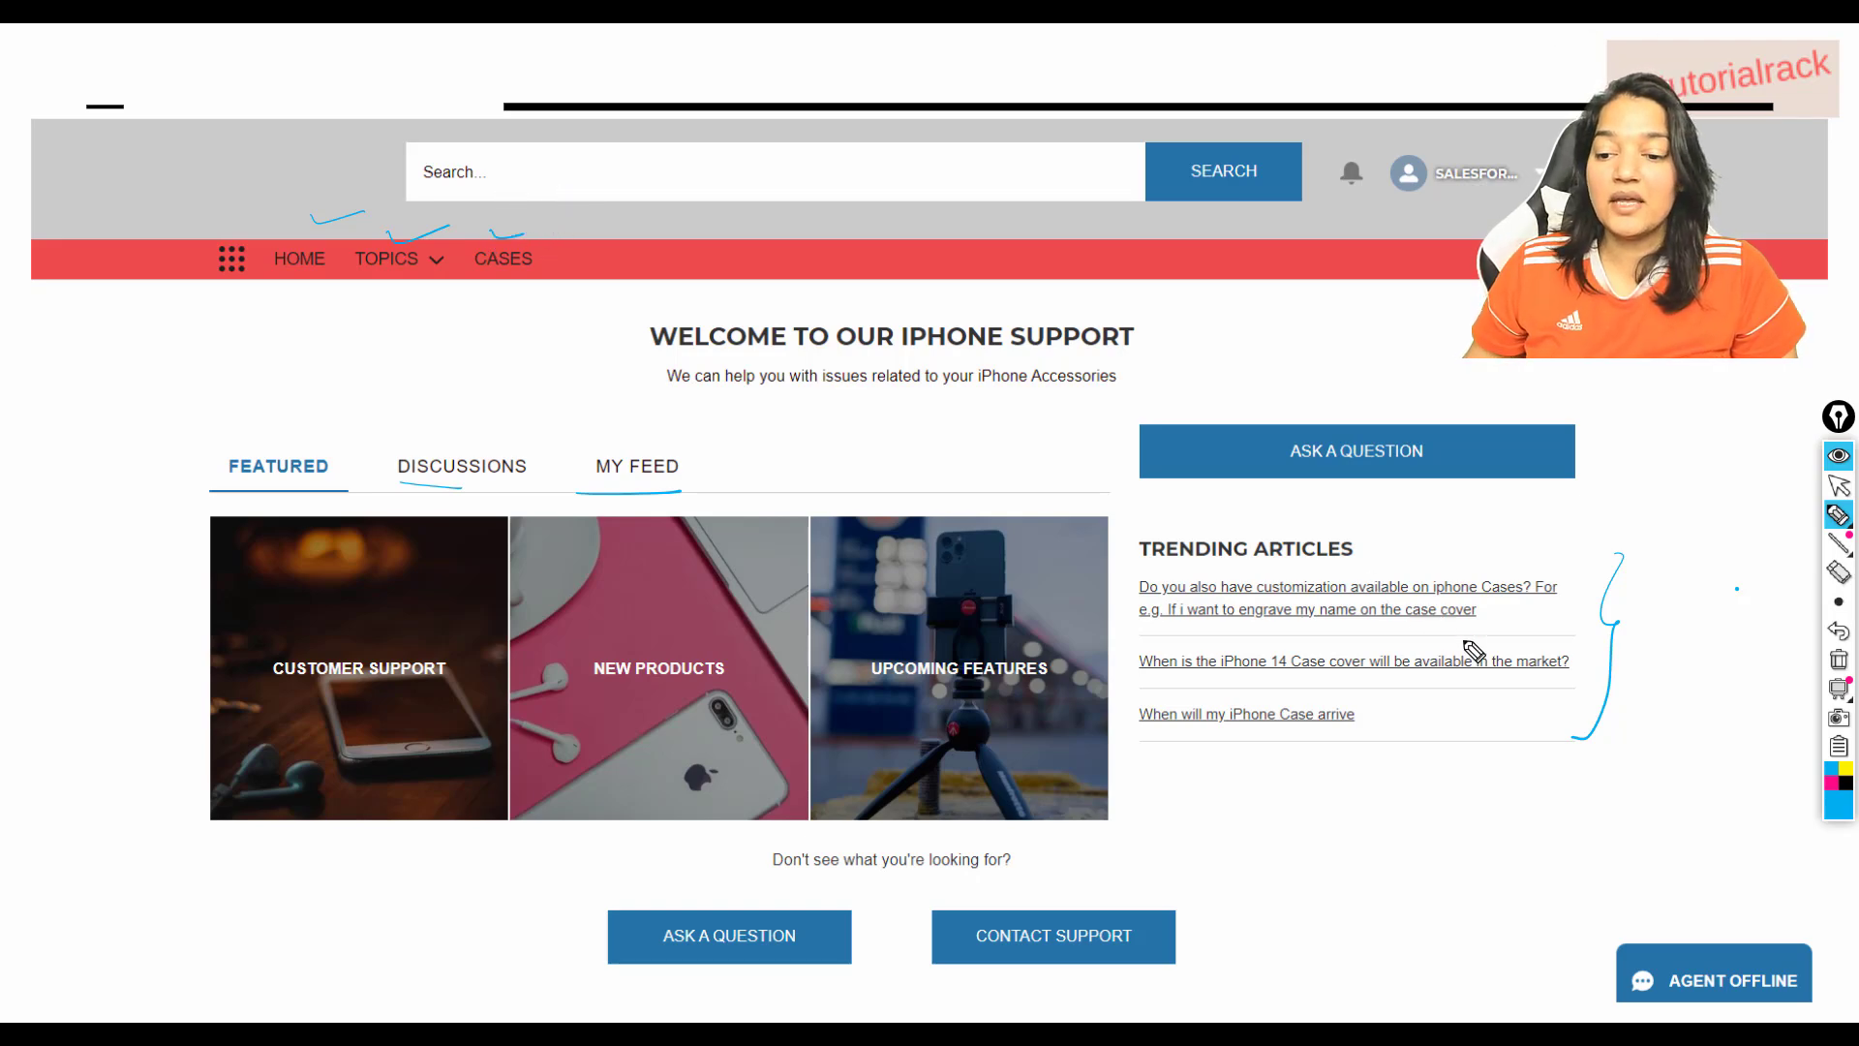
pyautogui.moveTo(1739, 920)
pyautogui.mouseDown()
pyautogui.moveTo(1636, 896)
pyautogui.moveTo(1593, 1003)
pyautogui.moveTo(1646, 1017)
pyautogui.moveTo(1842, 997)
pyautogui.moveTo(1743, 907)
pyautogui.mouseUp()
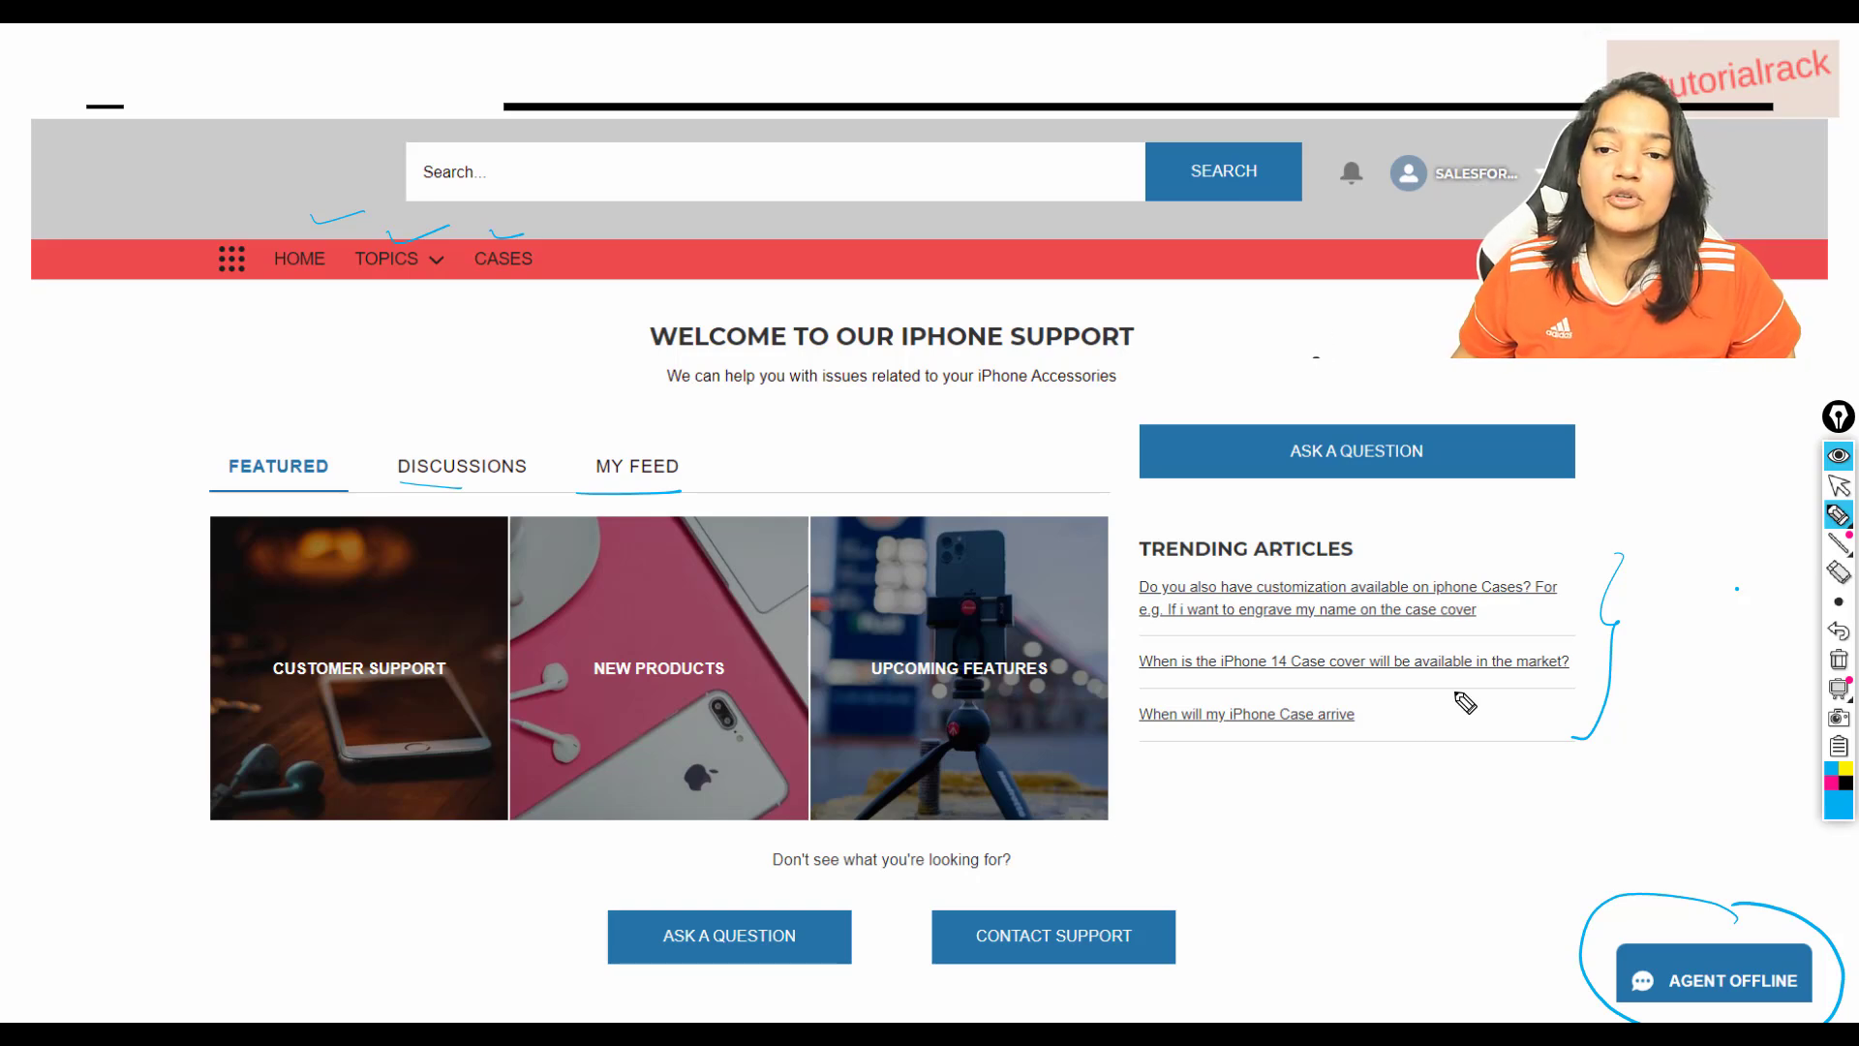
pyautogui.click(1839, 660)
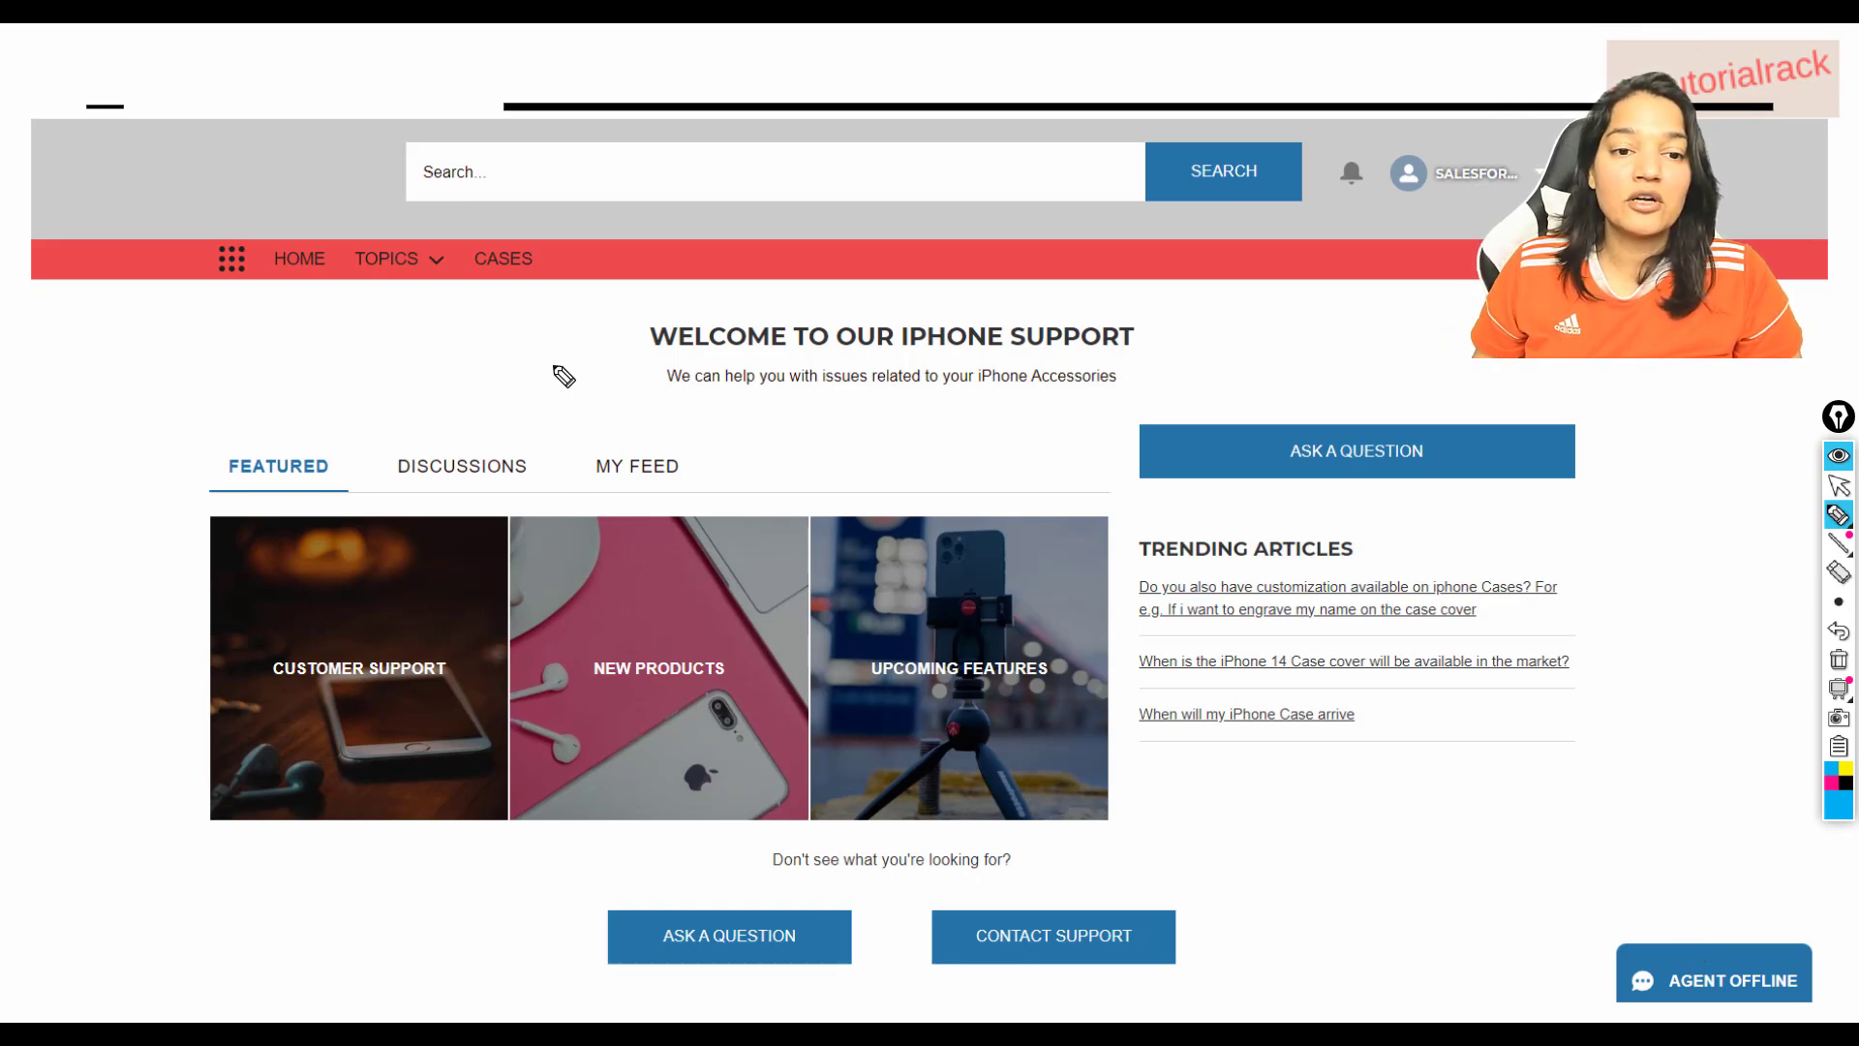
pyautogui.moveTo(547, 232)
pyautogui.mouseDown()
pyautogui.moveTo(457, 295)
pyautogui.moveTo(573, 247)
pyautogui.moveTo(542, 229)
pyautogui.mouseUp()
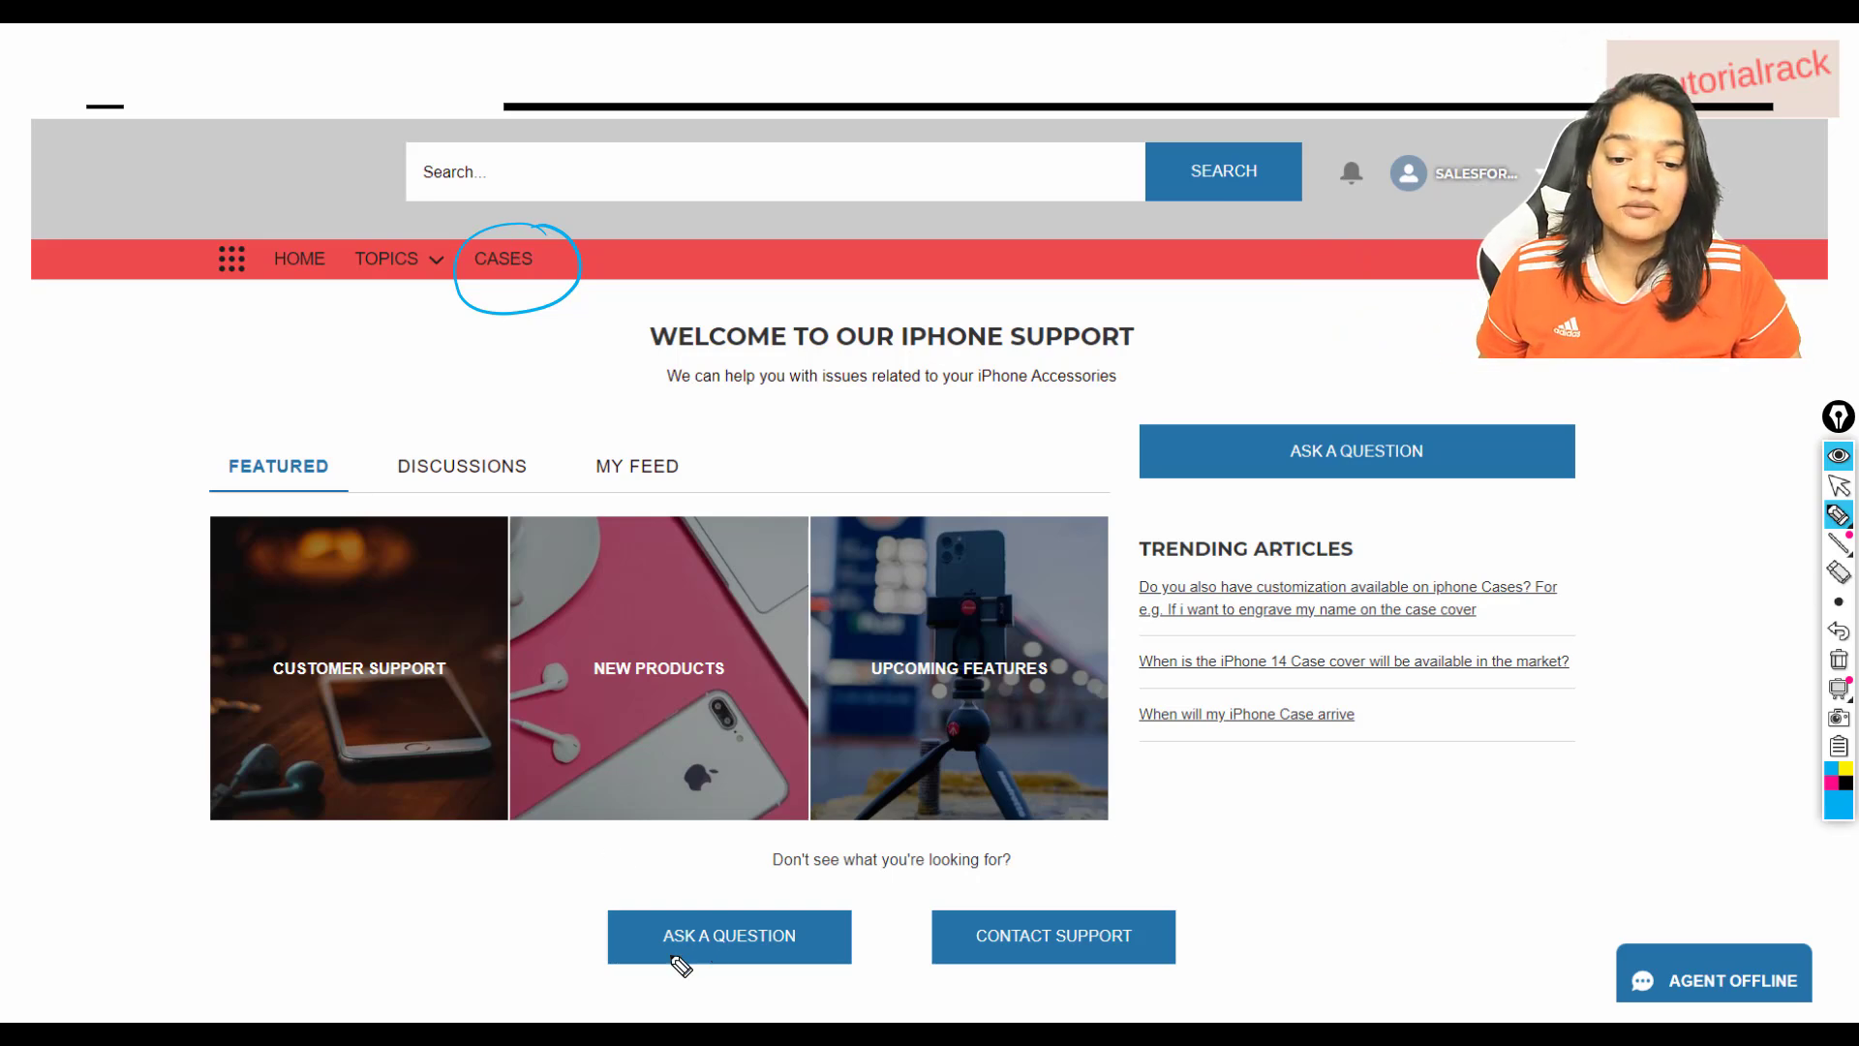
pyautogui.moveTo(649, 953); pyautogui.dragTo(770, 944)
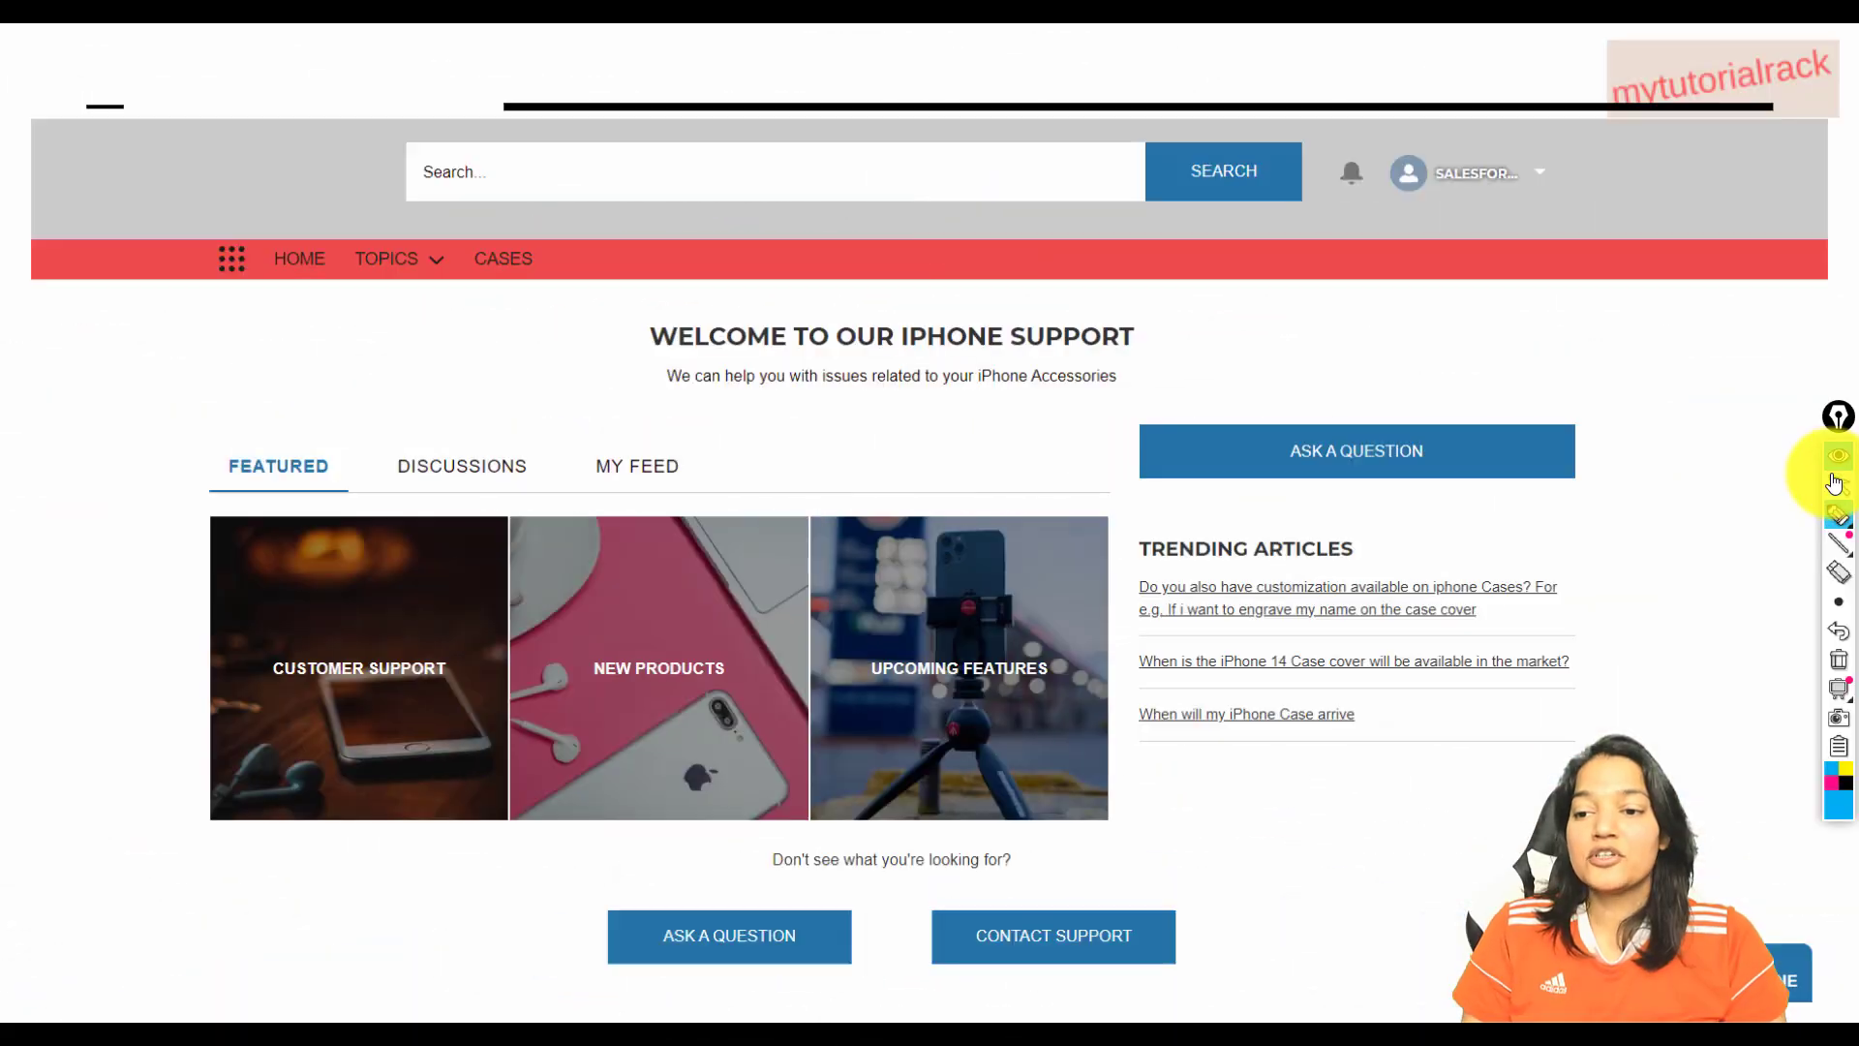
# Back in Salesforce Setup, search Quick Find for 'digit' and open Digital Experiences > All Sites.
pyautogui.click(933, 92)
pyautogui.click(374, 42)
pyautogui.tripleClick(131, 272)
pyautogui.write('si')
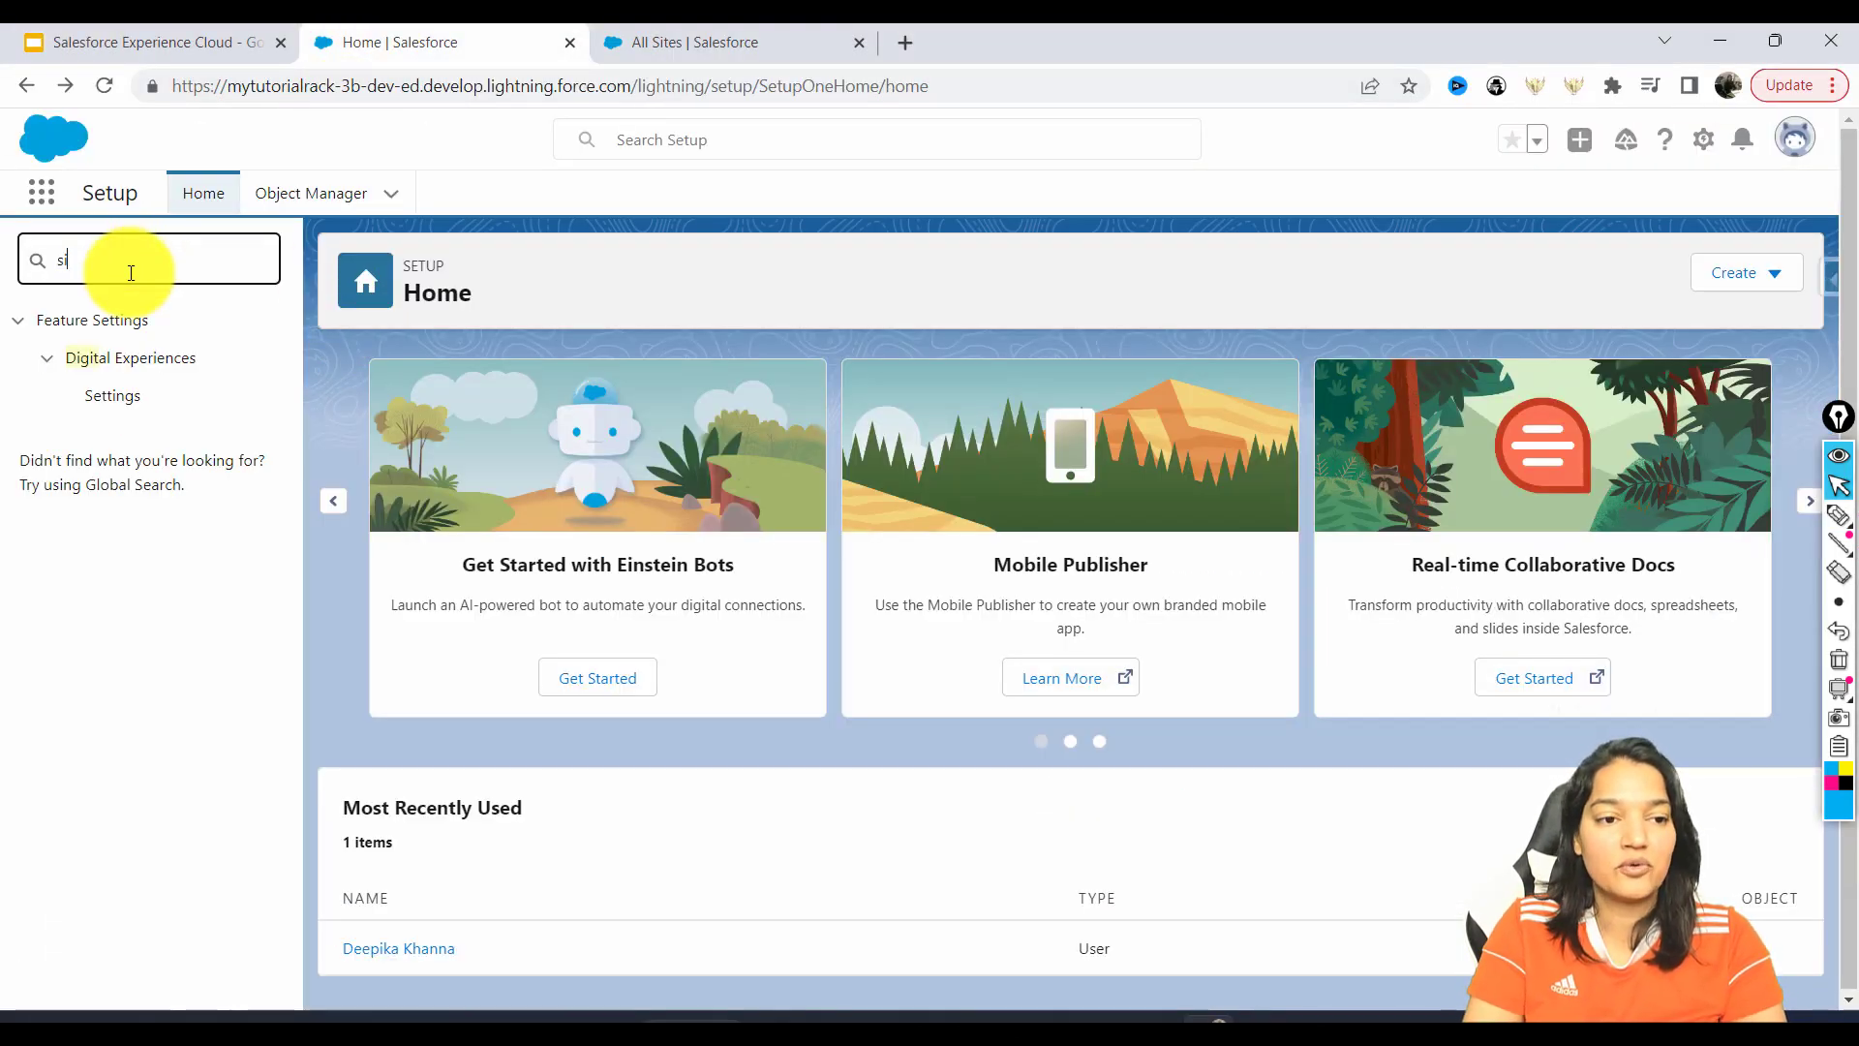
pyautogui.write('te')
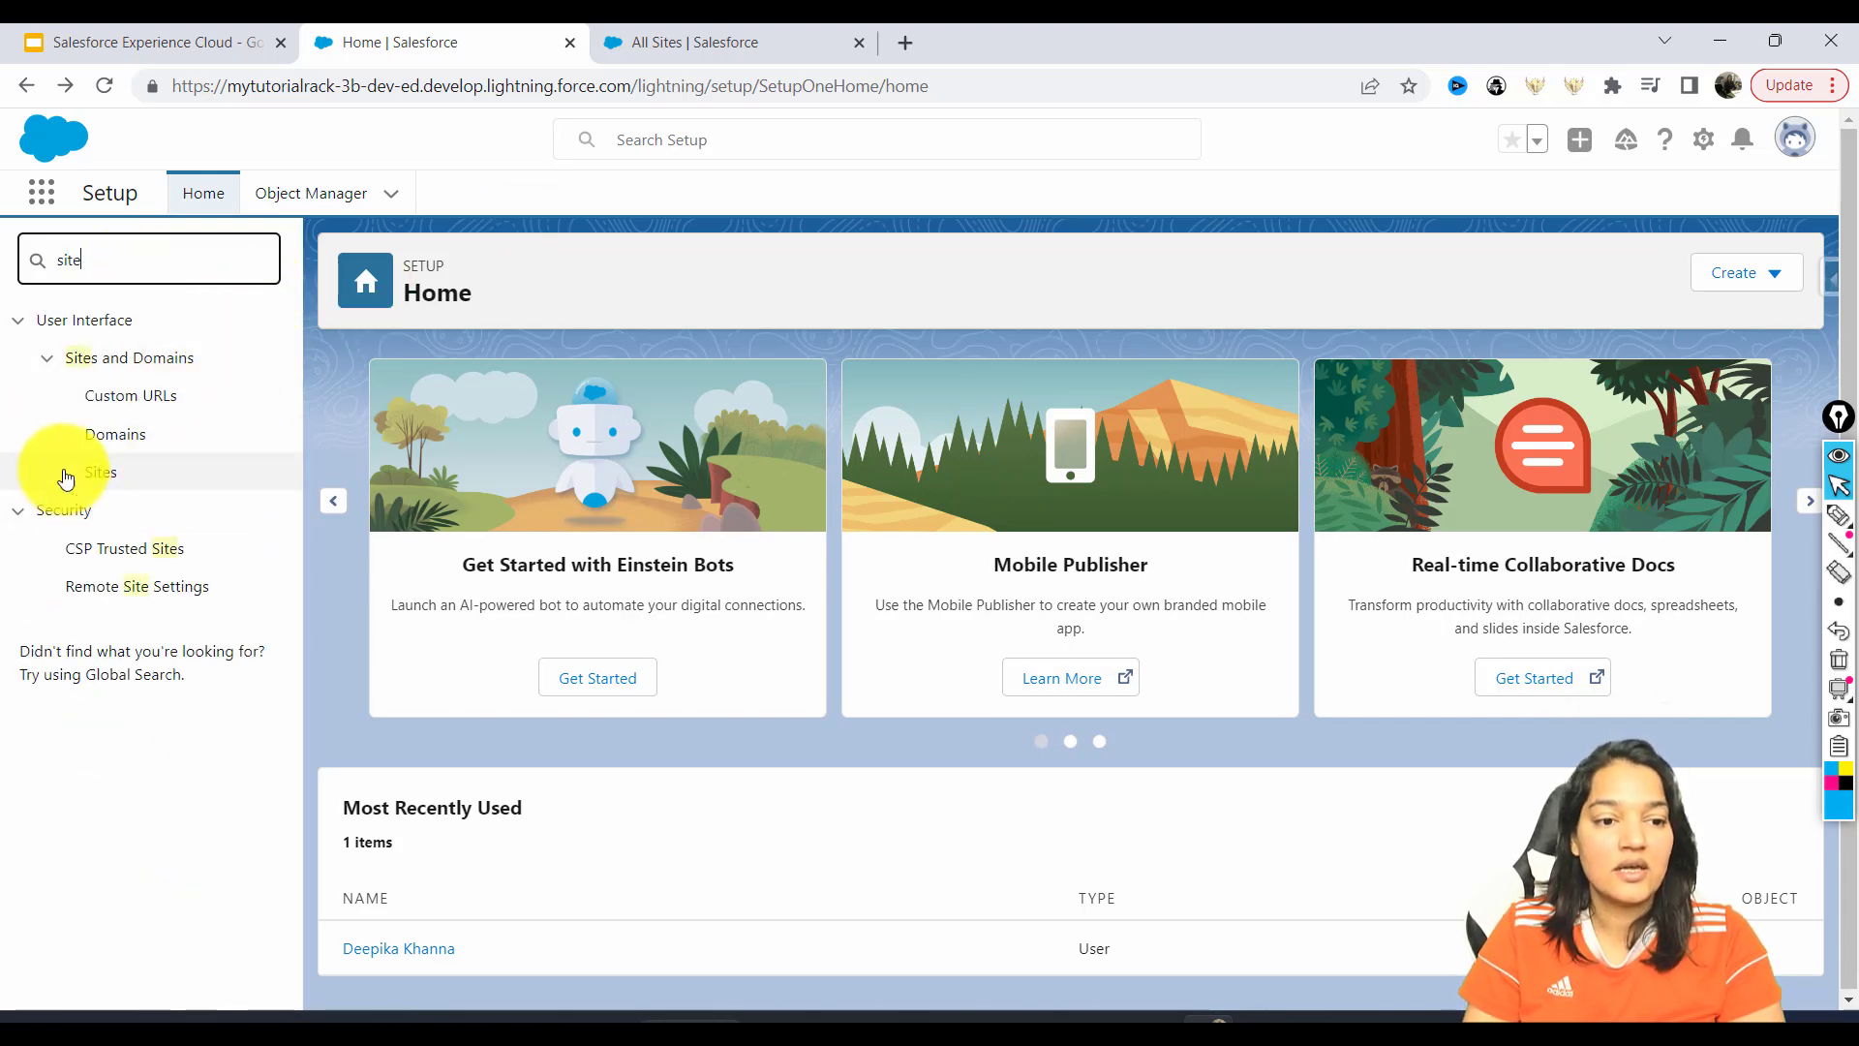
pyautogui.click(584, 86)
pyautogui.press('Return')
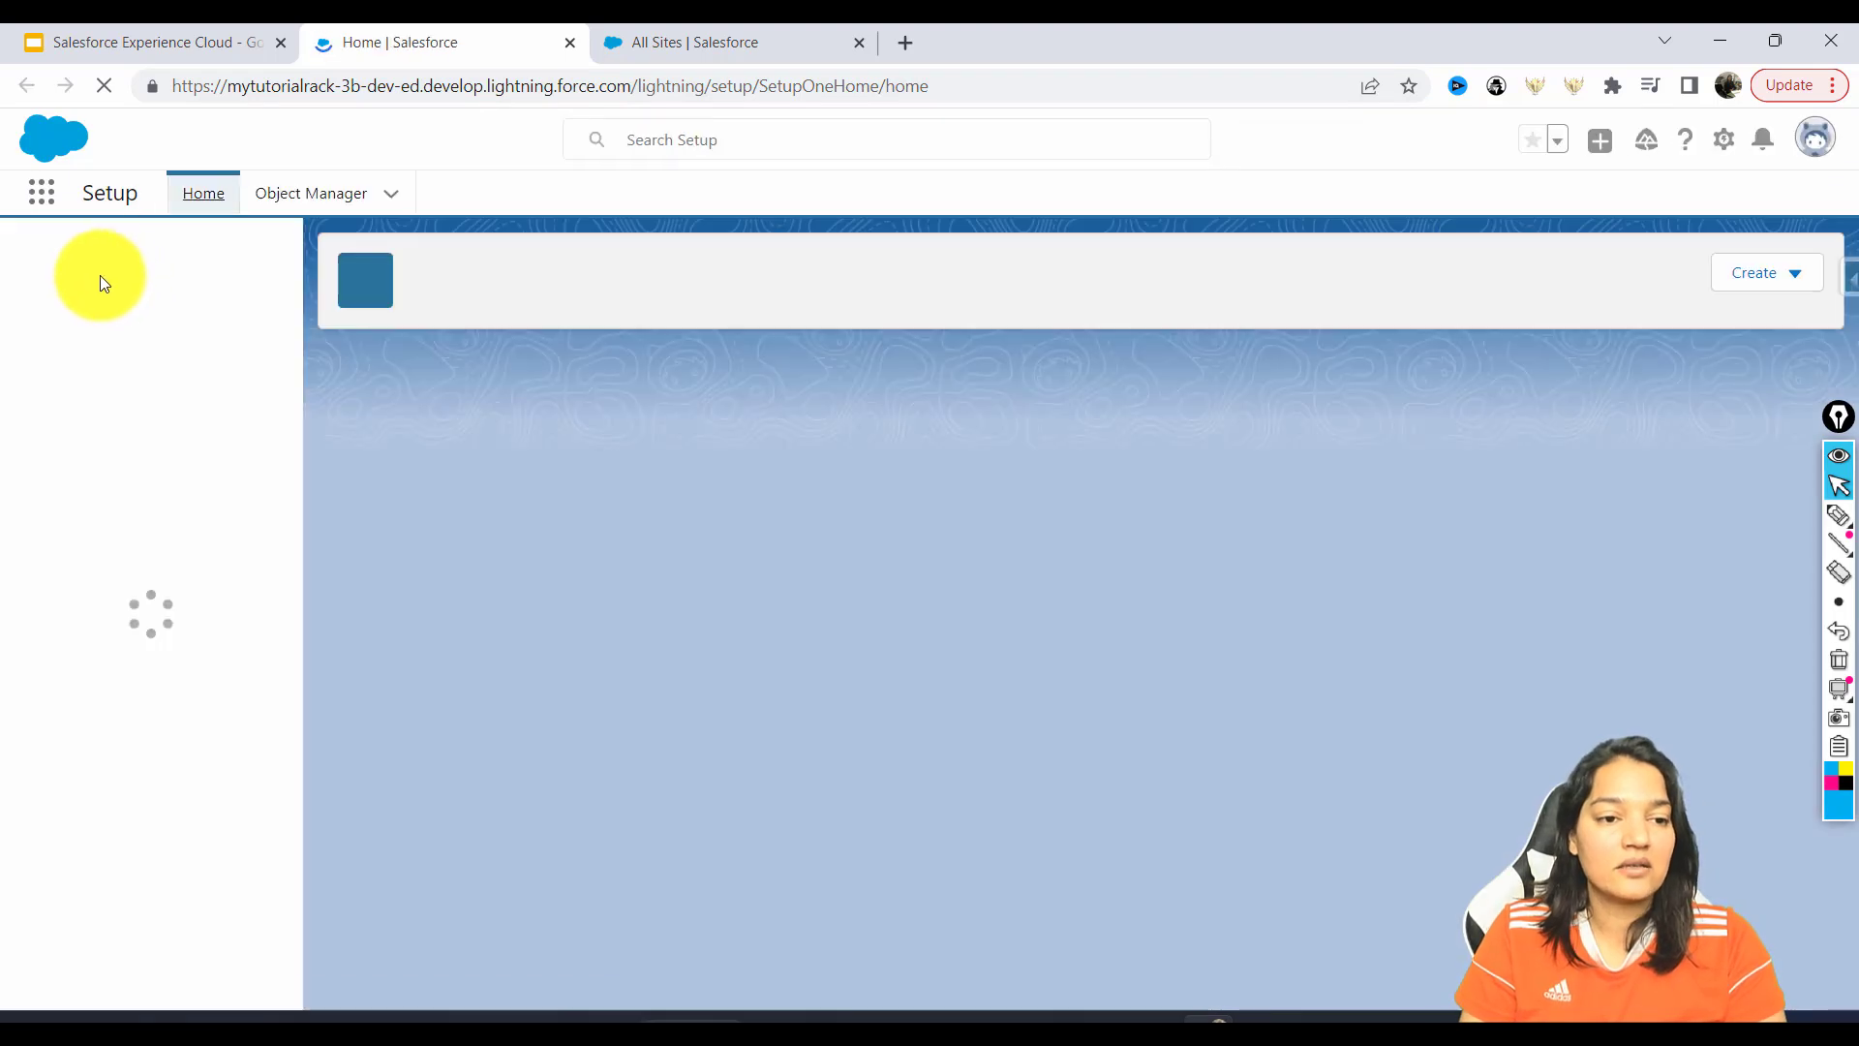
pyautogui.click(96, 271)
pyautogui.write('digit')
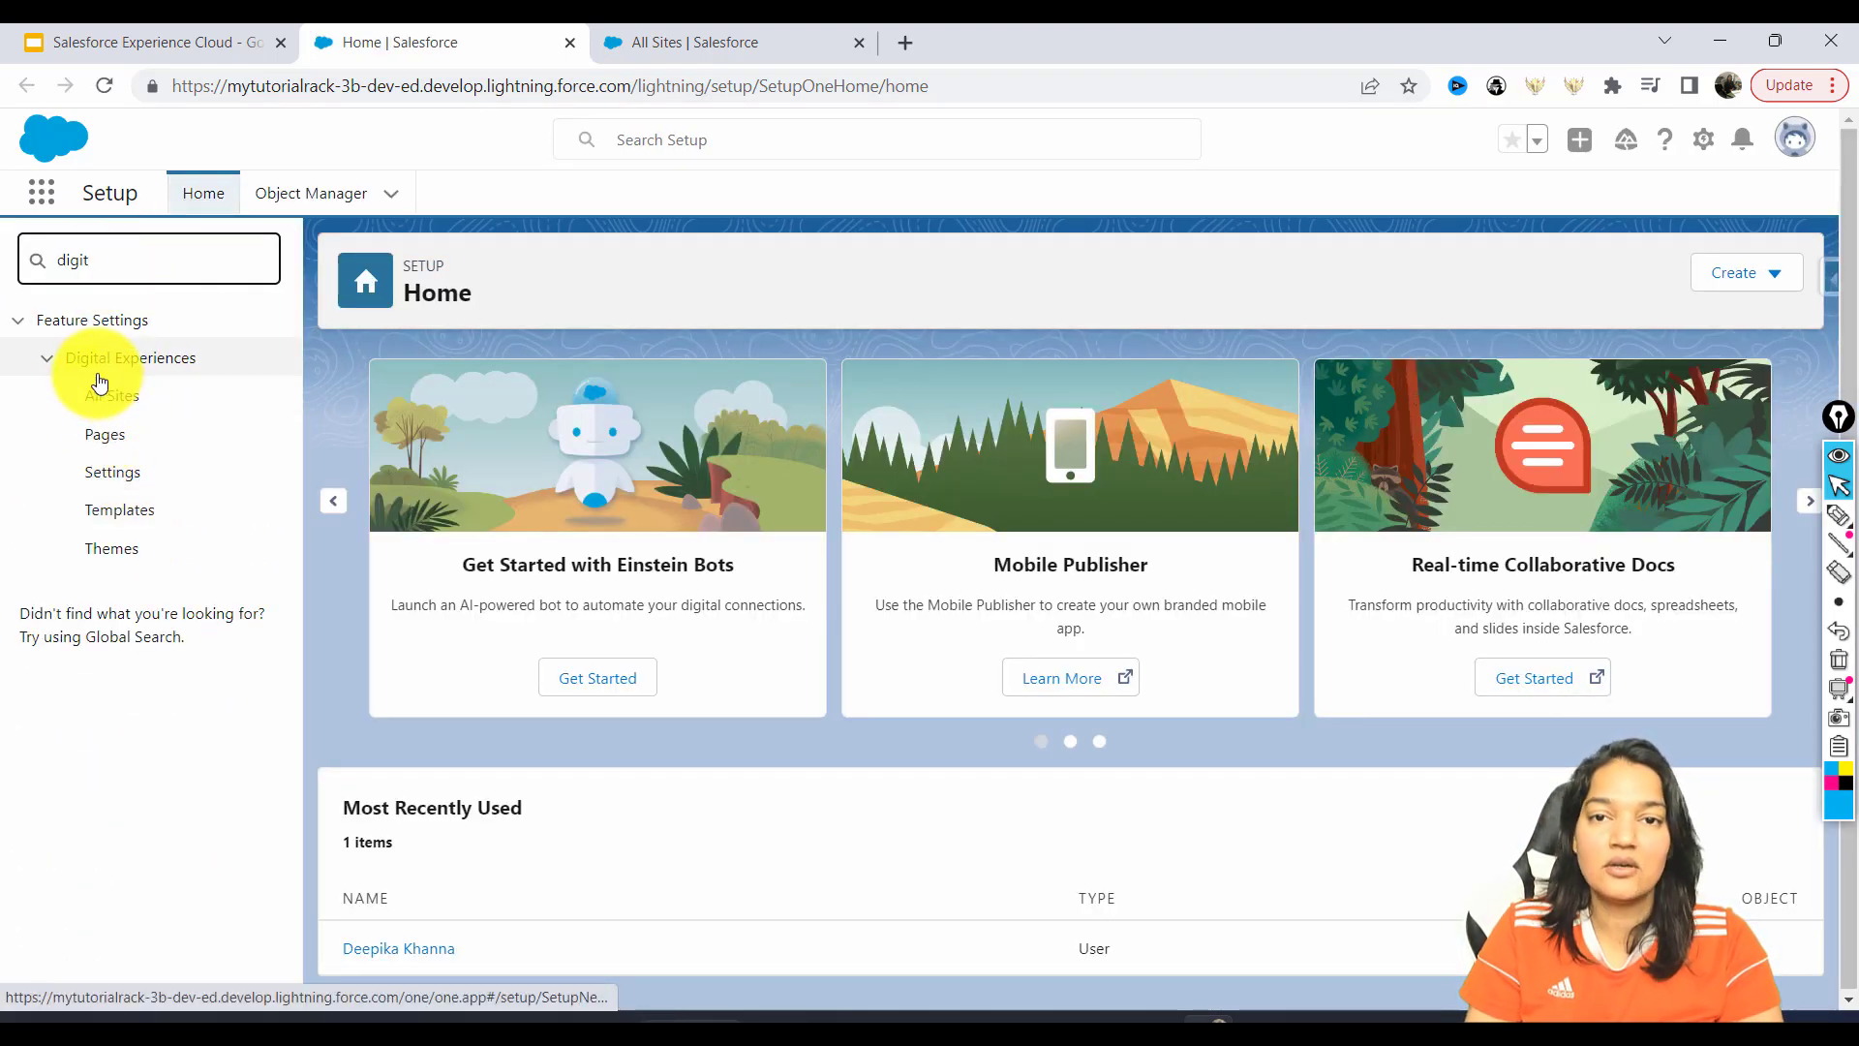
pyautogui.click(109, 397)
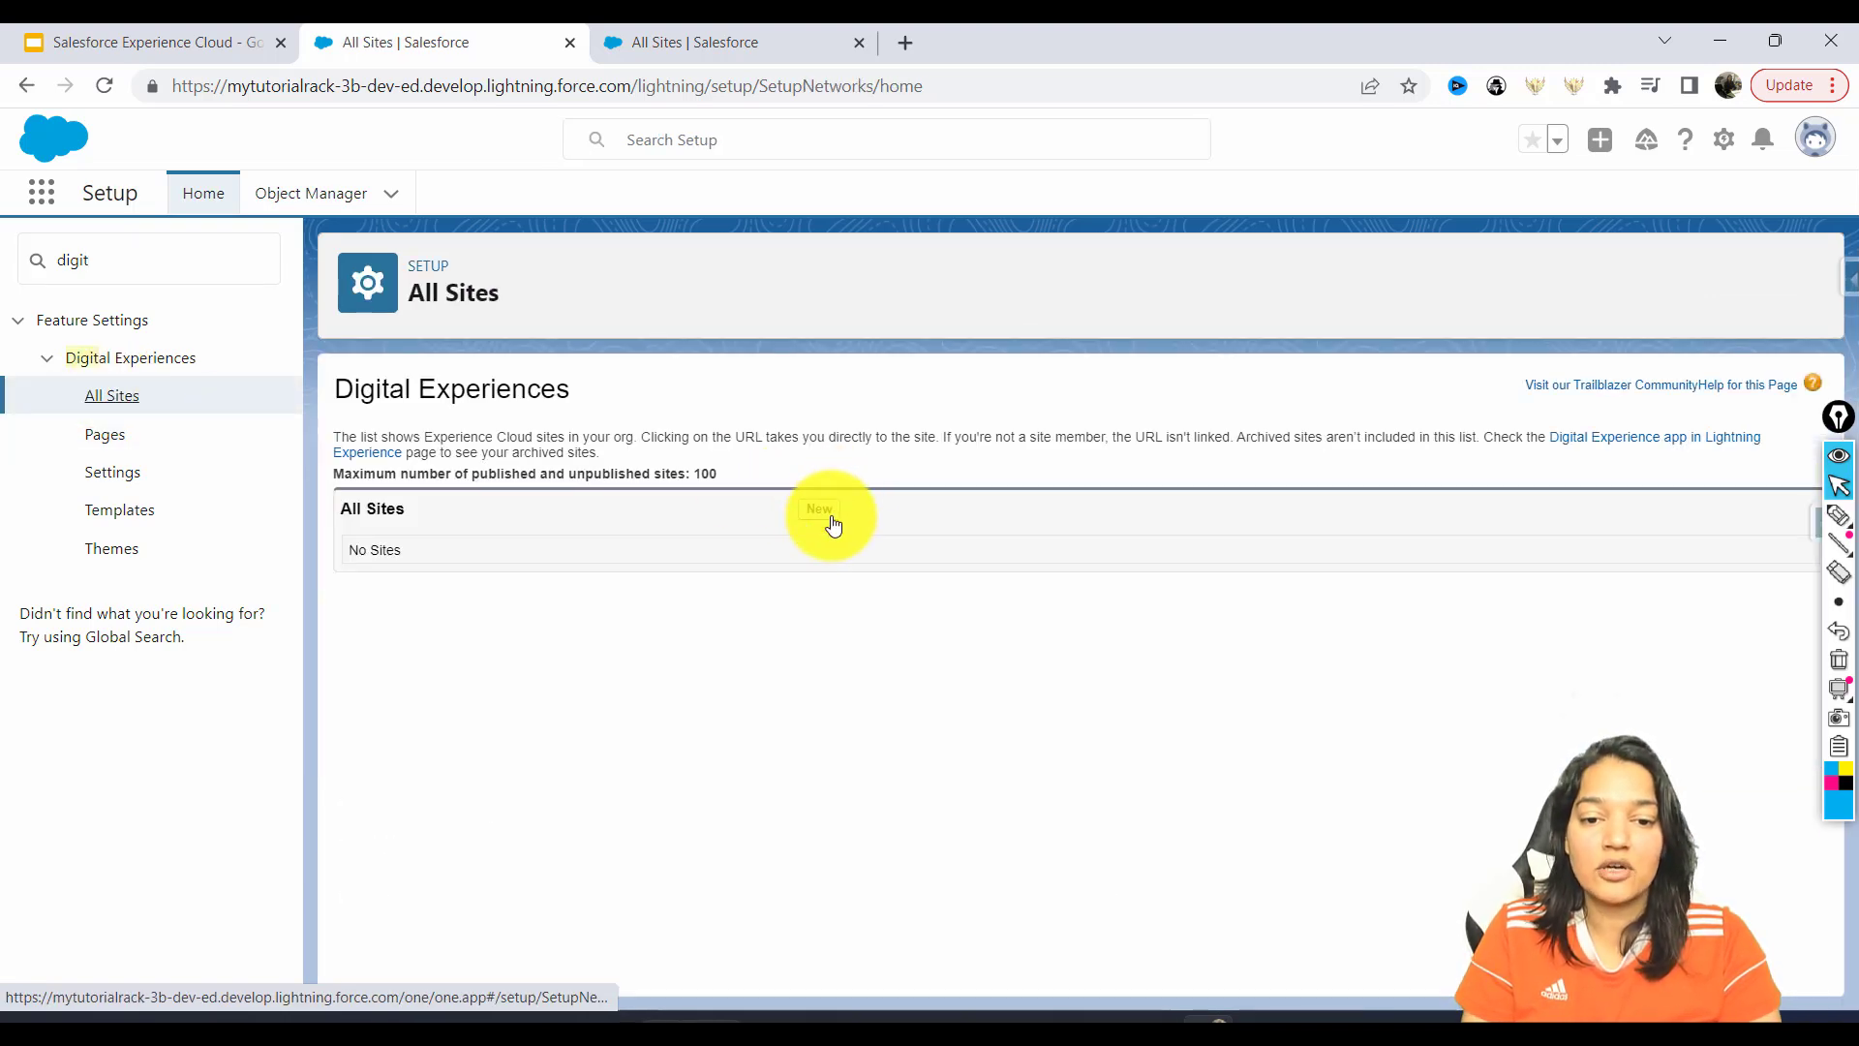
# Start a new site and begin sketching a phone diagram beside the wizard heading.
pyautogui.click(832, 525)
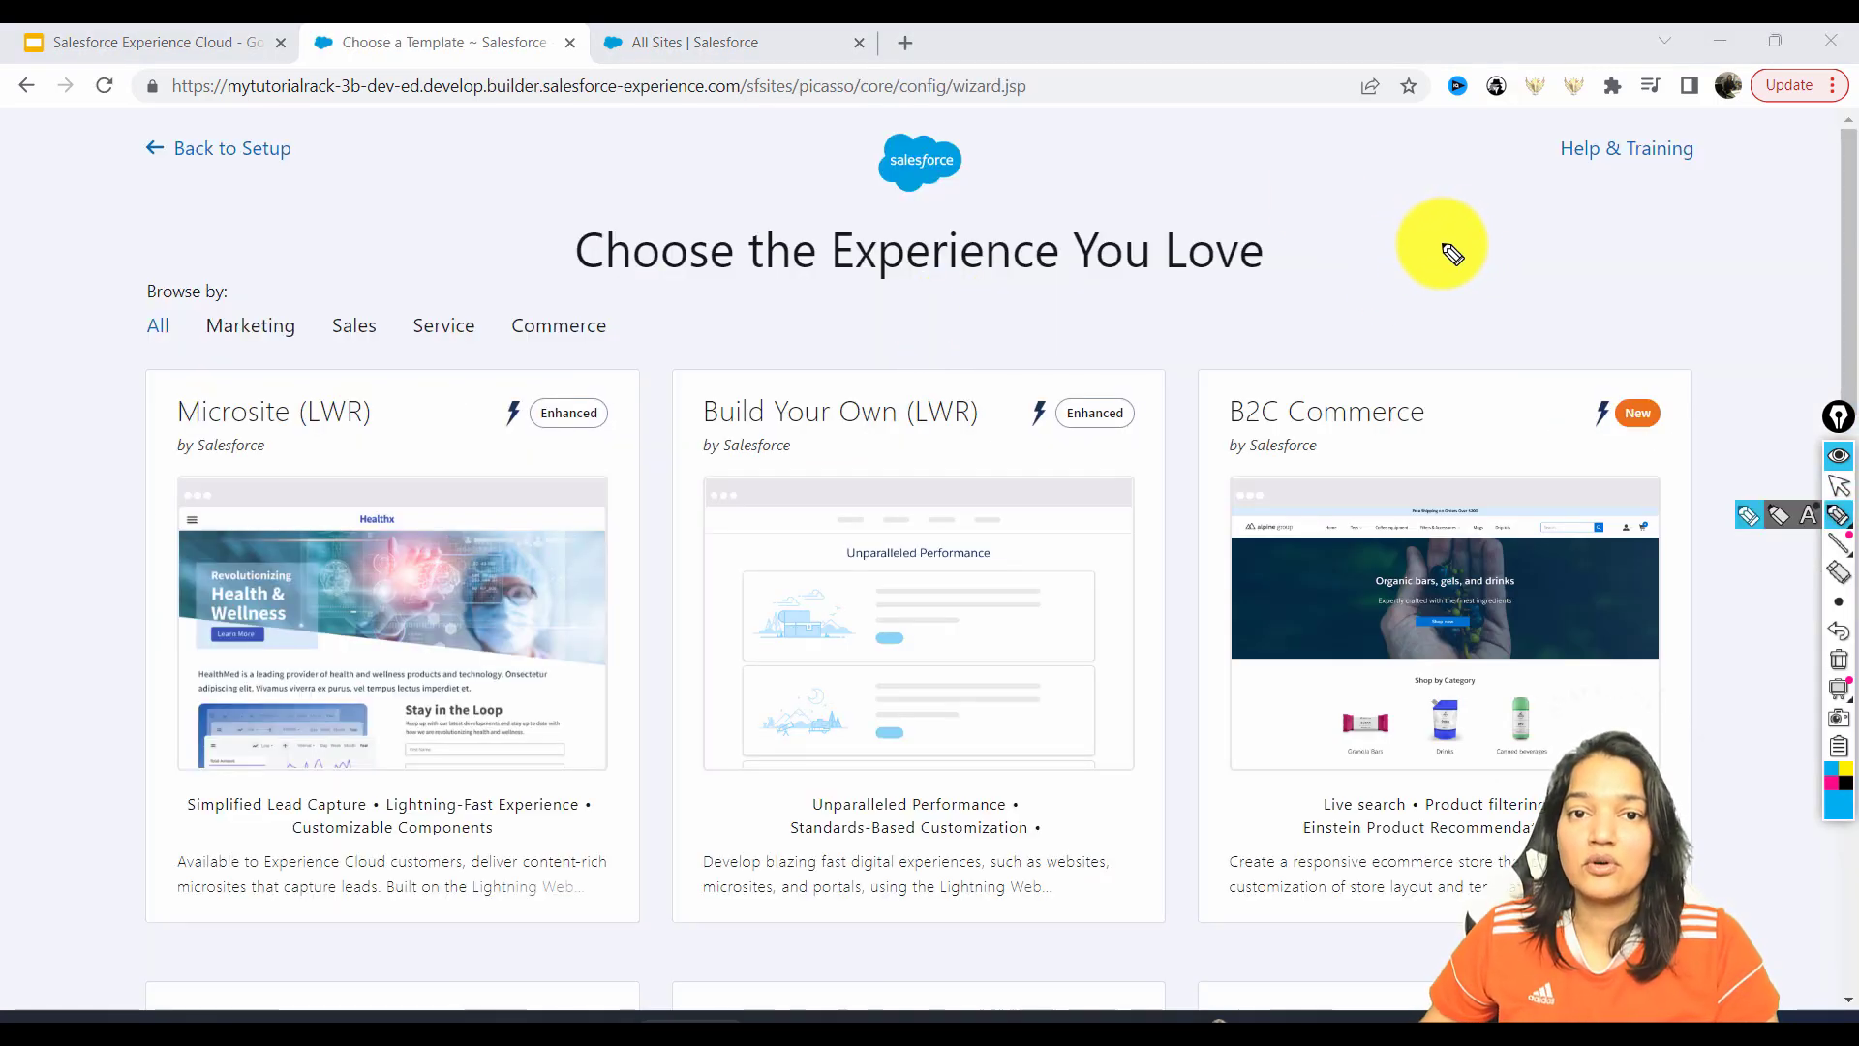
pyautogui.moveTo(1477, 210)
pyautogui.mouseDown()
pyautogui.moveTo(1449, 286)
pyautogui.moveTo(1504, 206)
pyautogui.moveTo(1465, 206)
pyautogui.moveTo(1466, 232)
pyautogui.moveTo(1541, 257)
pyautogui.mouseUp()
pyautogui.click(1483, 224)
pyautogui.moveTo(1571, 240)
pyautogui.mouseDown()
pyautogui.moveTo(1569, 258)
pyautogui.moveTo(1601, 242)
pyautogui.moveTo(1702, 252)
pyautogui.mouseUp()
pyautogui.click(1576, 222)
# Label the sketch with iPhone, Airpod and Phone notes and arrows, then erase all annotations.
pyautogui.moveTo(1456, 219)
pyautogui.mouseDown()
pyautogui.moveTo(1337, 158)
pyautogui.moveTo(1419, 189)
pyautogui.moveTo(1464, 140)
pyautogui.mouseUp()
pyautogui.moveTo(1328, 254)
pyautogui.mouseDown()
pyautogui.moveTo(1382, 278)
pyautogui.moveTo(1440, 274)
pyautogui.moveTo(1443, 254)
pyautogui.mouseUp()
pyautogui.moveTo(1391, 315)
pyautogui.mouseDown()
pyautogui.moveTo(1388, 348)
pyautogui.moveTo(1409, 316)
pyautogui.moveTo(1492, 329)
pyautogui.moveTo(1526, 313)
pyautogui.mouseUp()
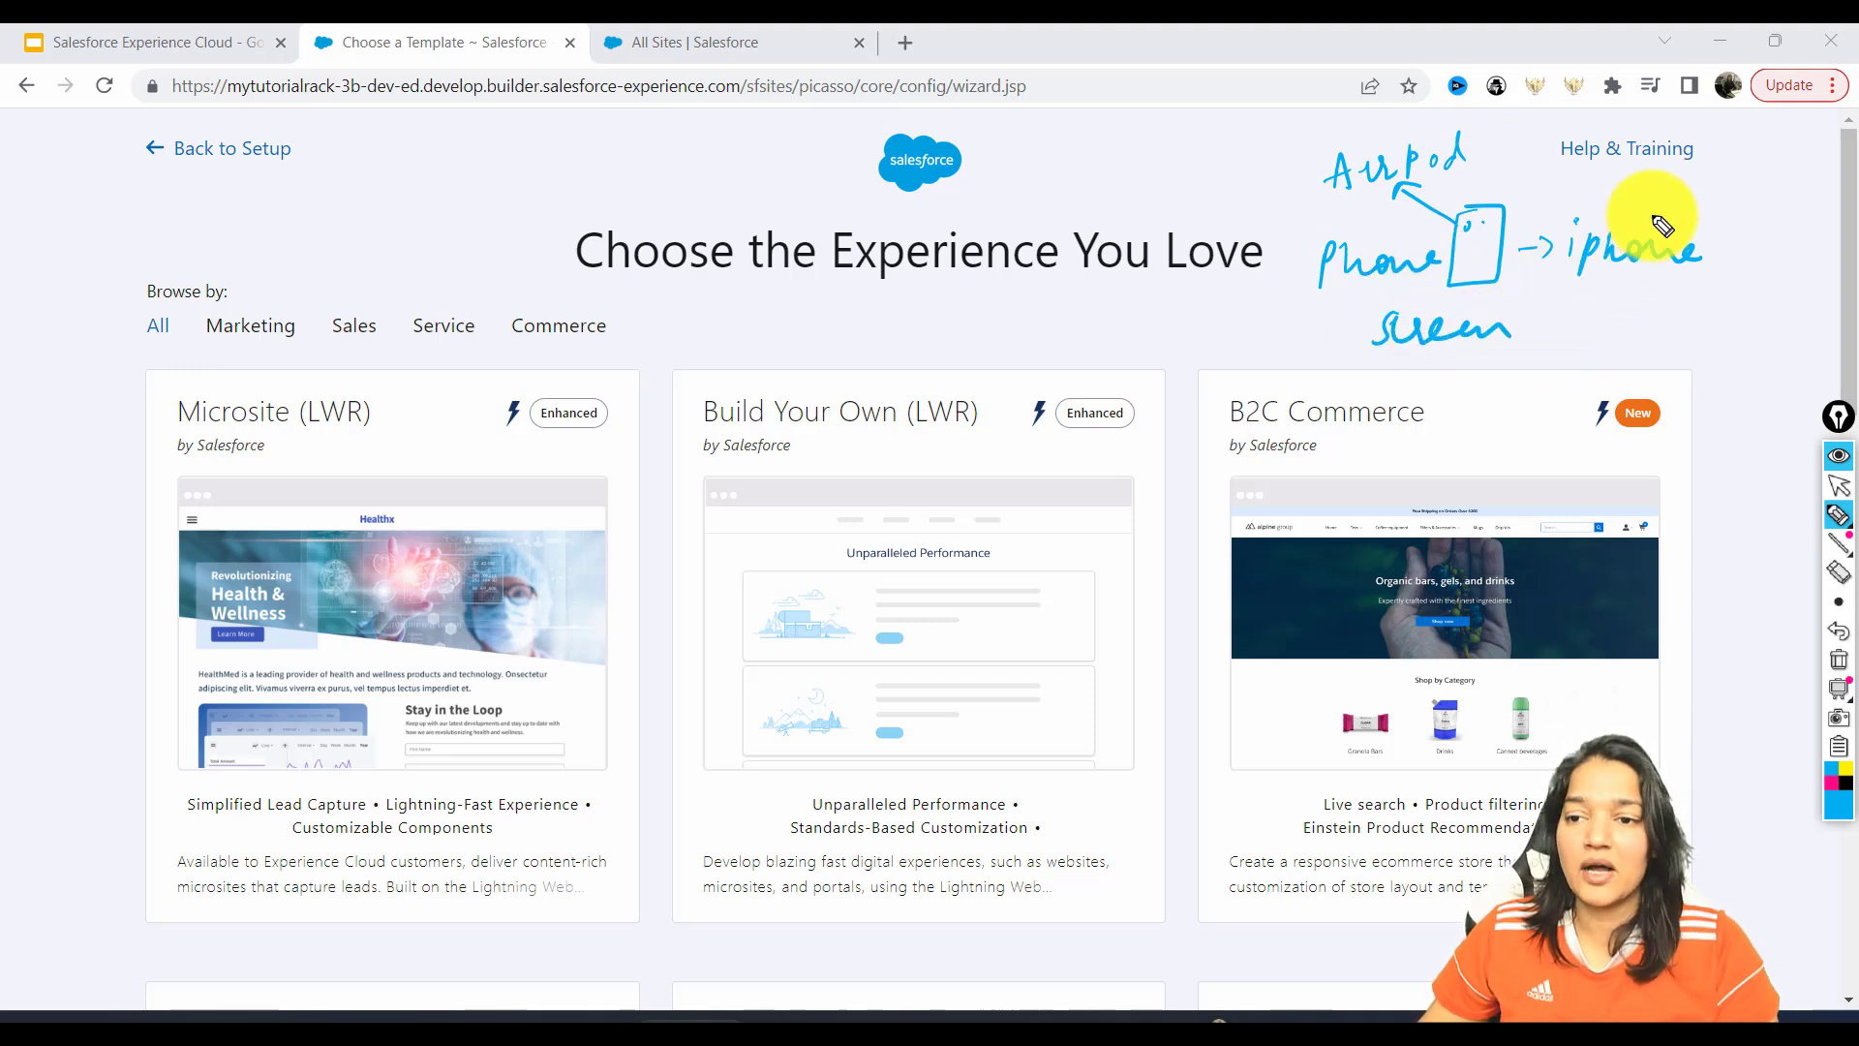
pyautogui.moveTo(1714, 221)
pyautogui.mouseDown()
pyautogui.moveTo(1763, 178)
pyautogui.moveTo(1816, 199)
pyautogui.moveTo(1819, 182)
pyautogui.mouseUp()
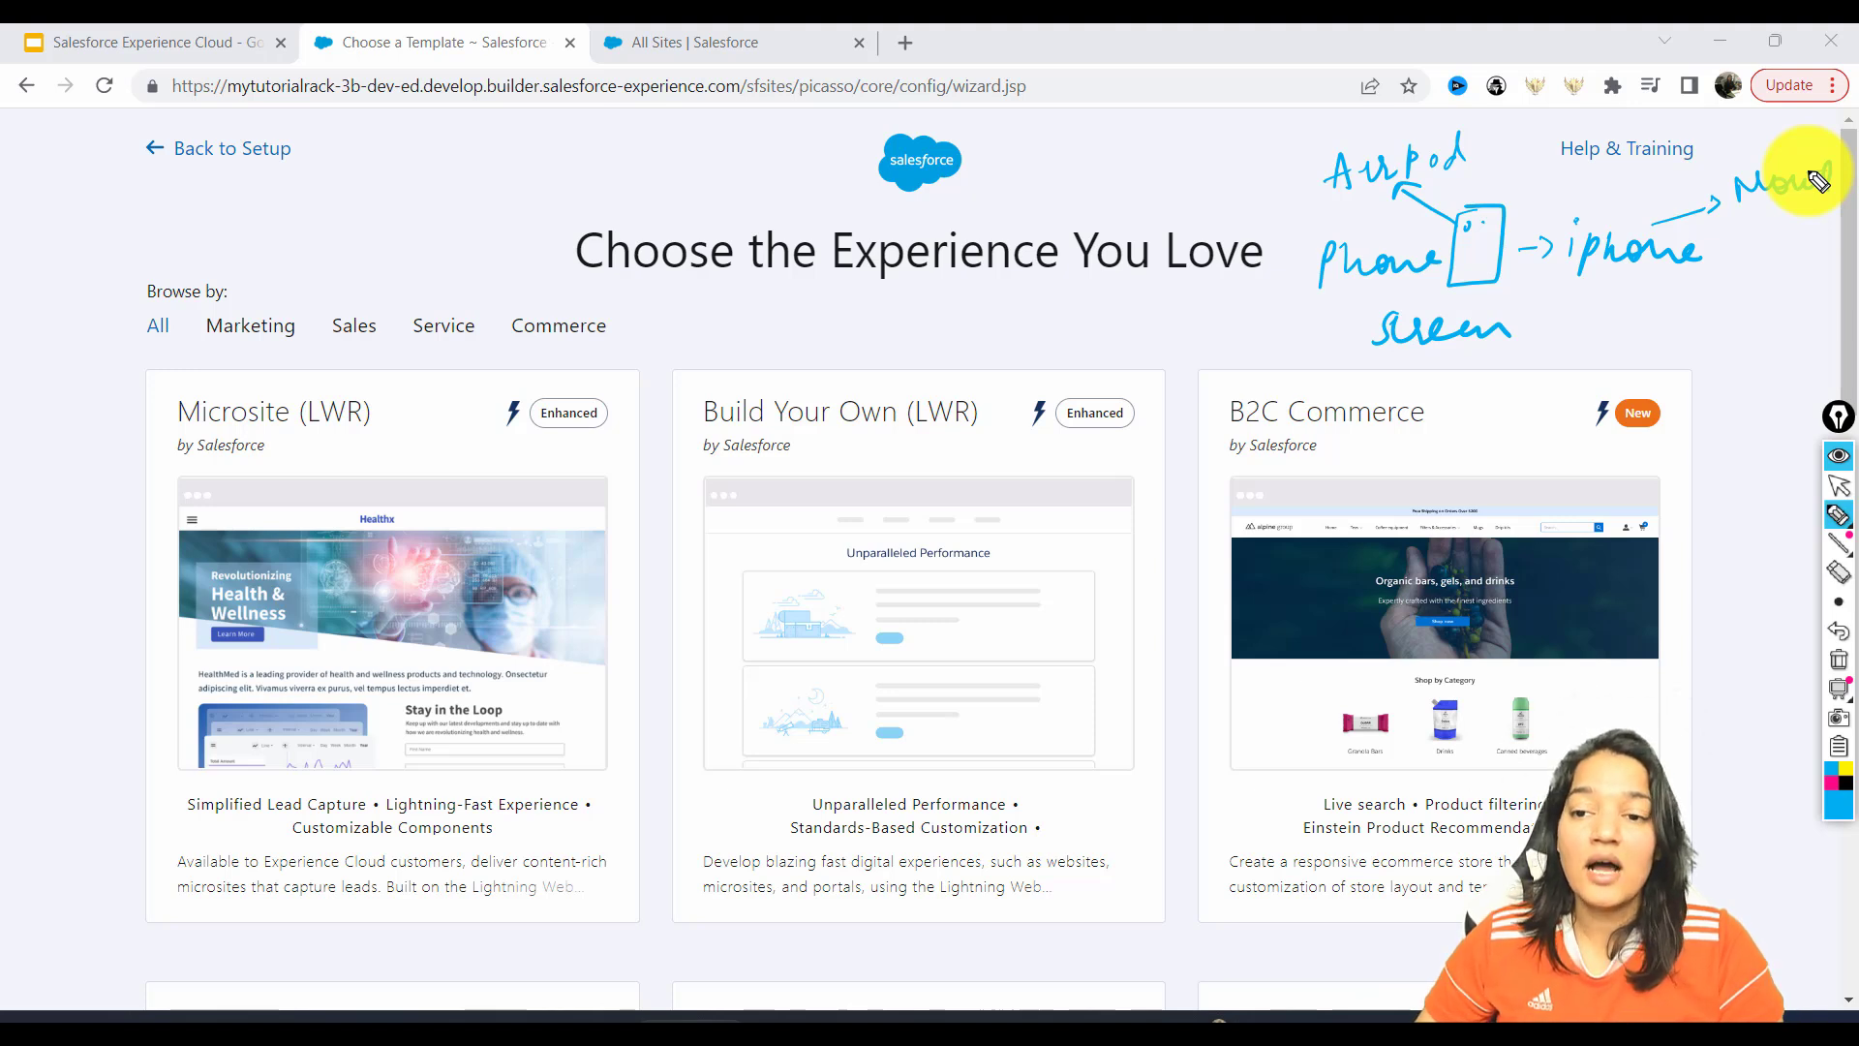
pyautogui.moveTo(1845, 695)
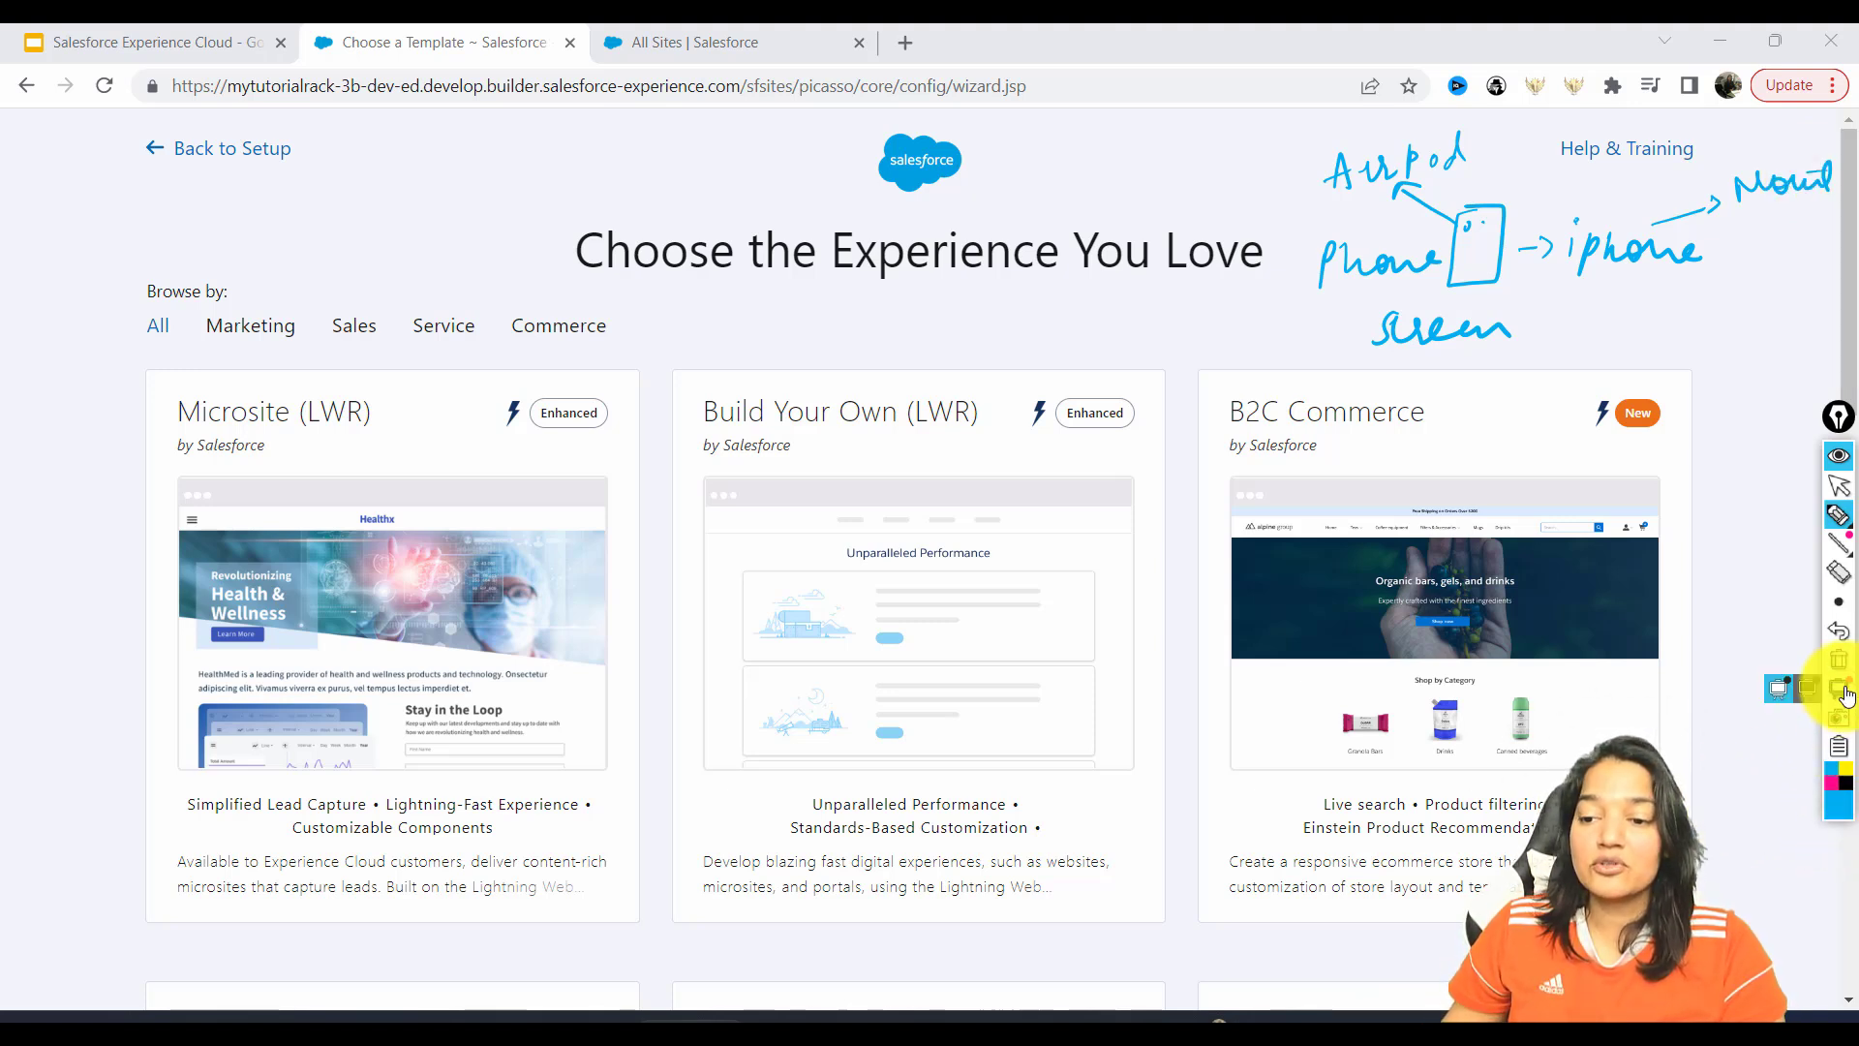
pyautogui.click(1838, 660)
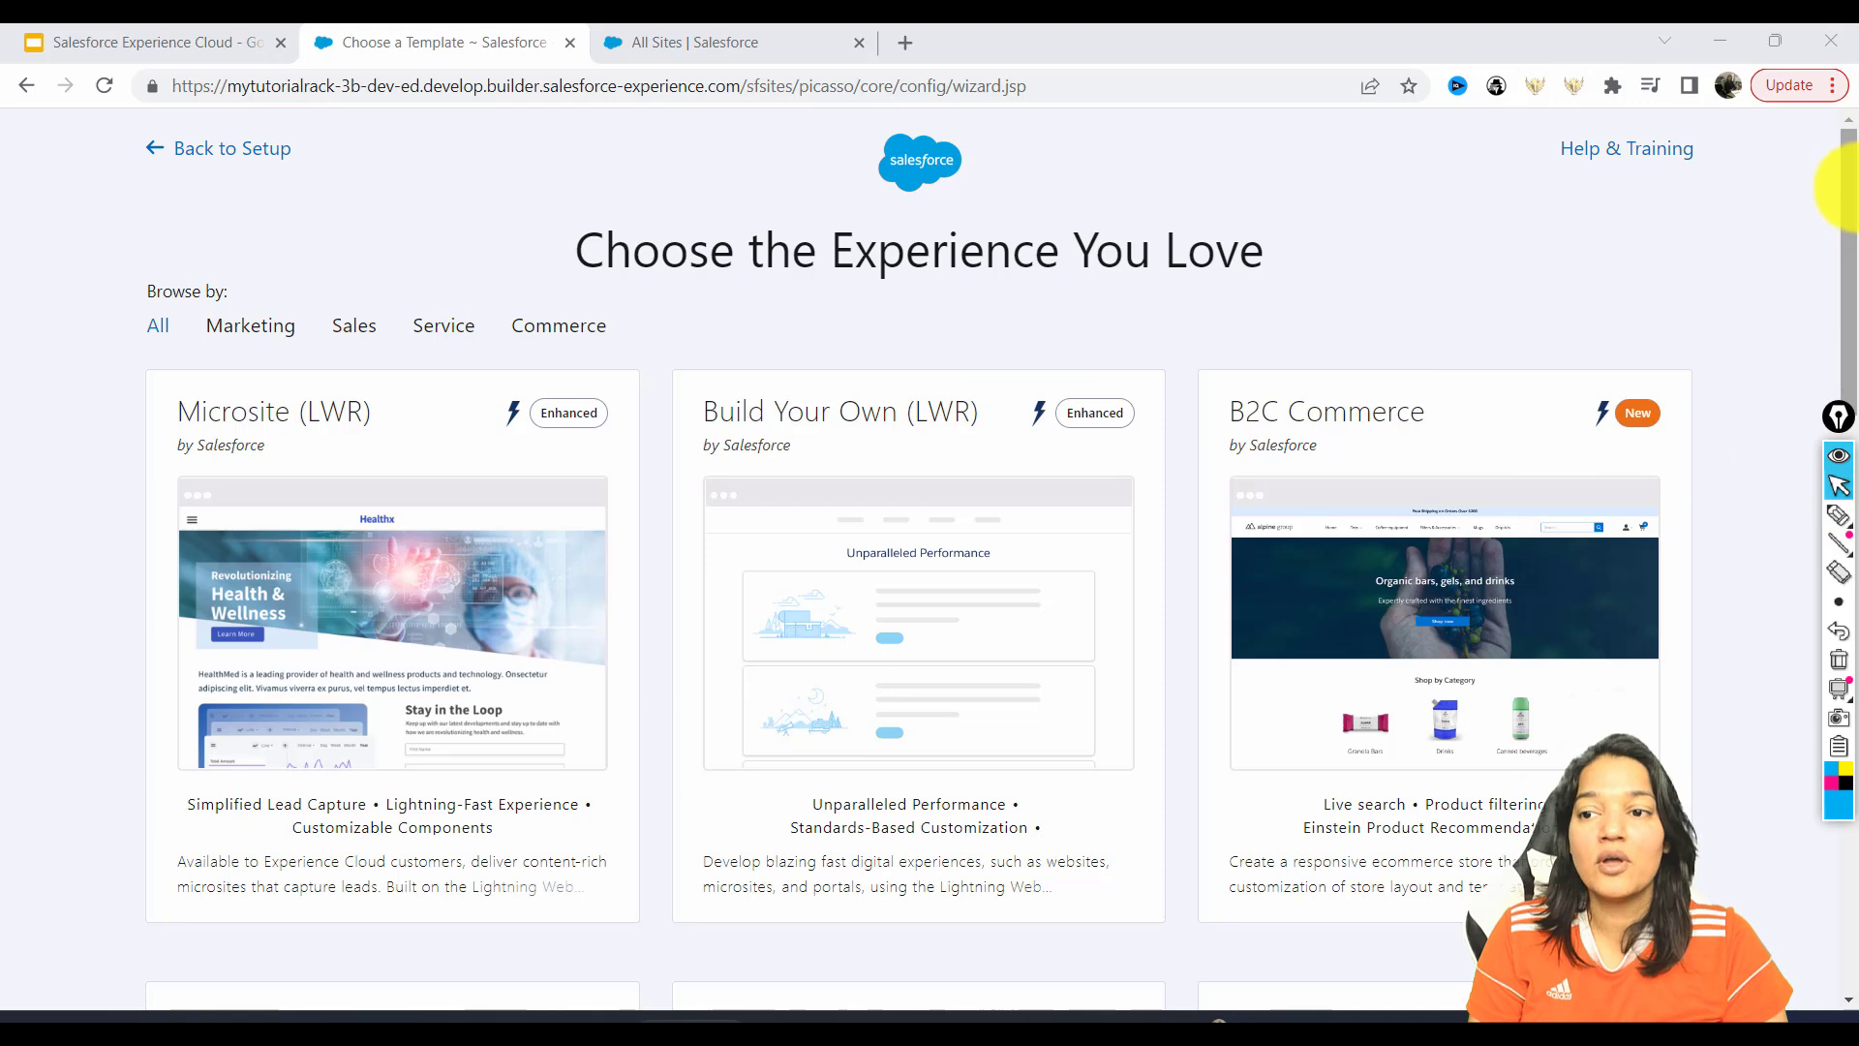
pyautogui.scroll(-2, 1849, 355)
pyautogui.moveTo(1849, 349); pyautogui.dragTo(1857, 258)
pyautogui.click(235, 177)
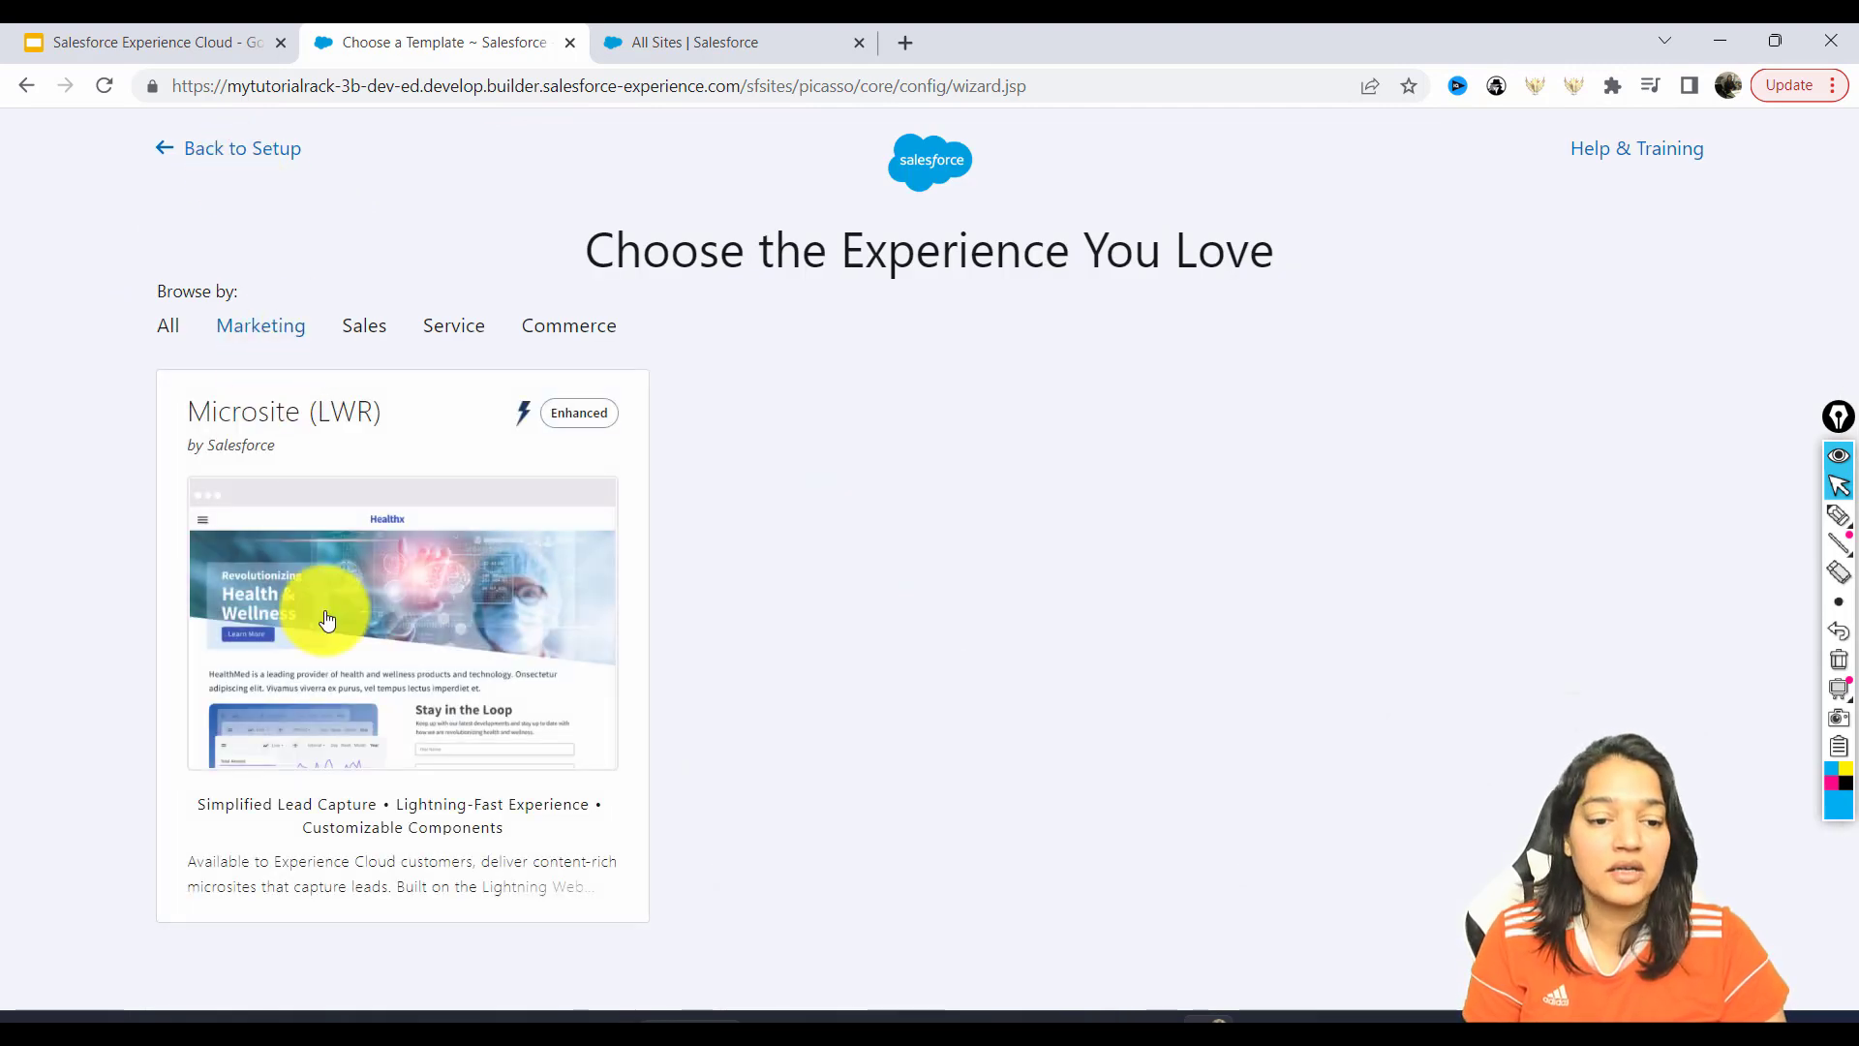
pyautogui.click(376, 338)
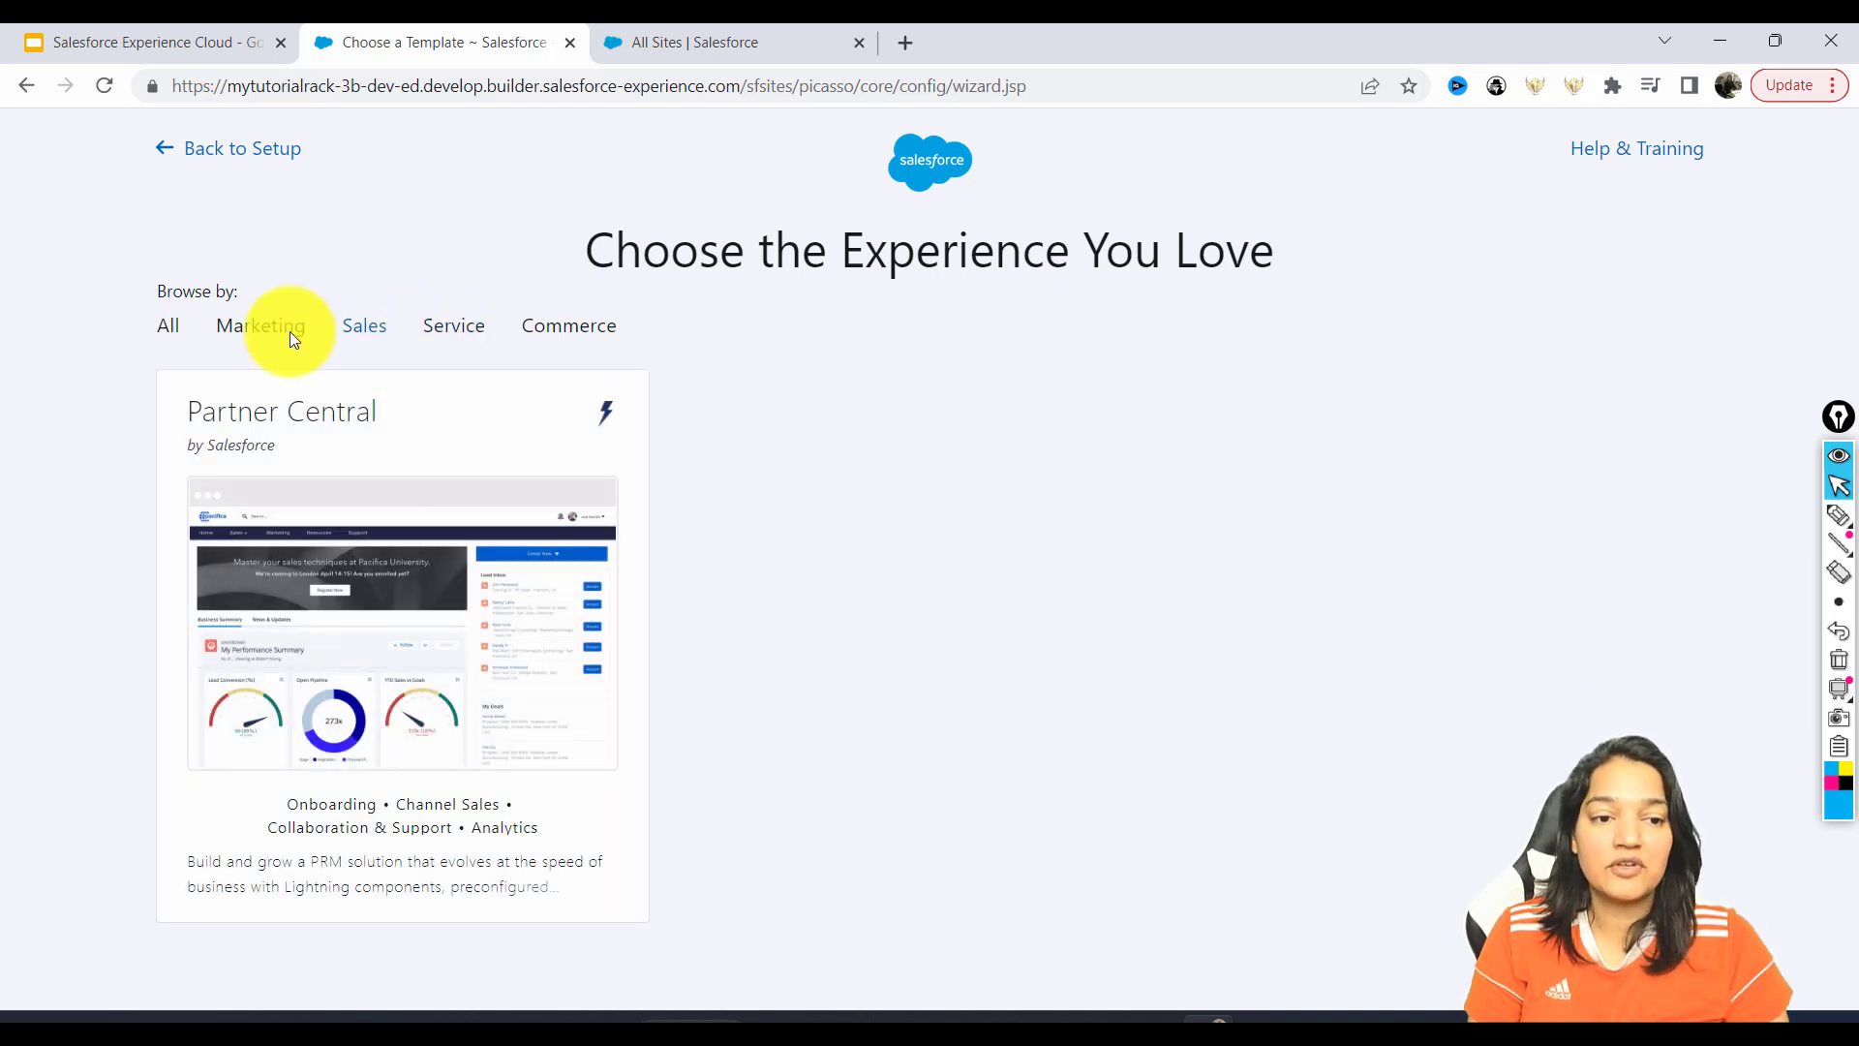
pyautogui.click(165, 337)
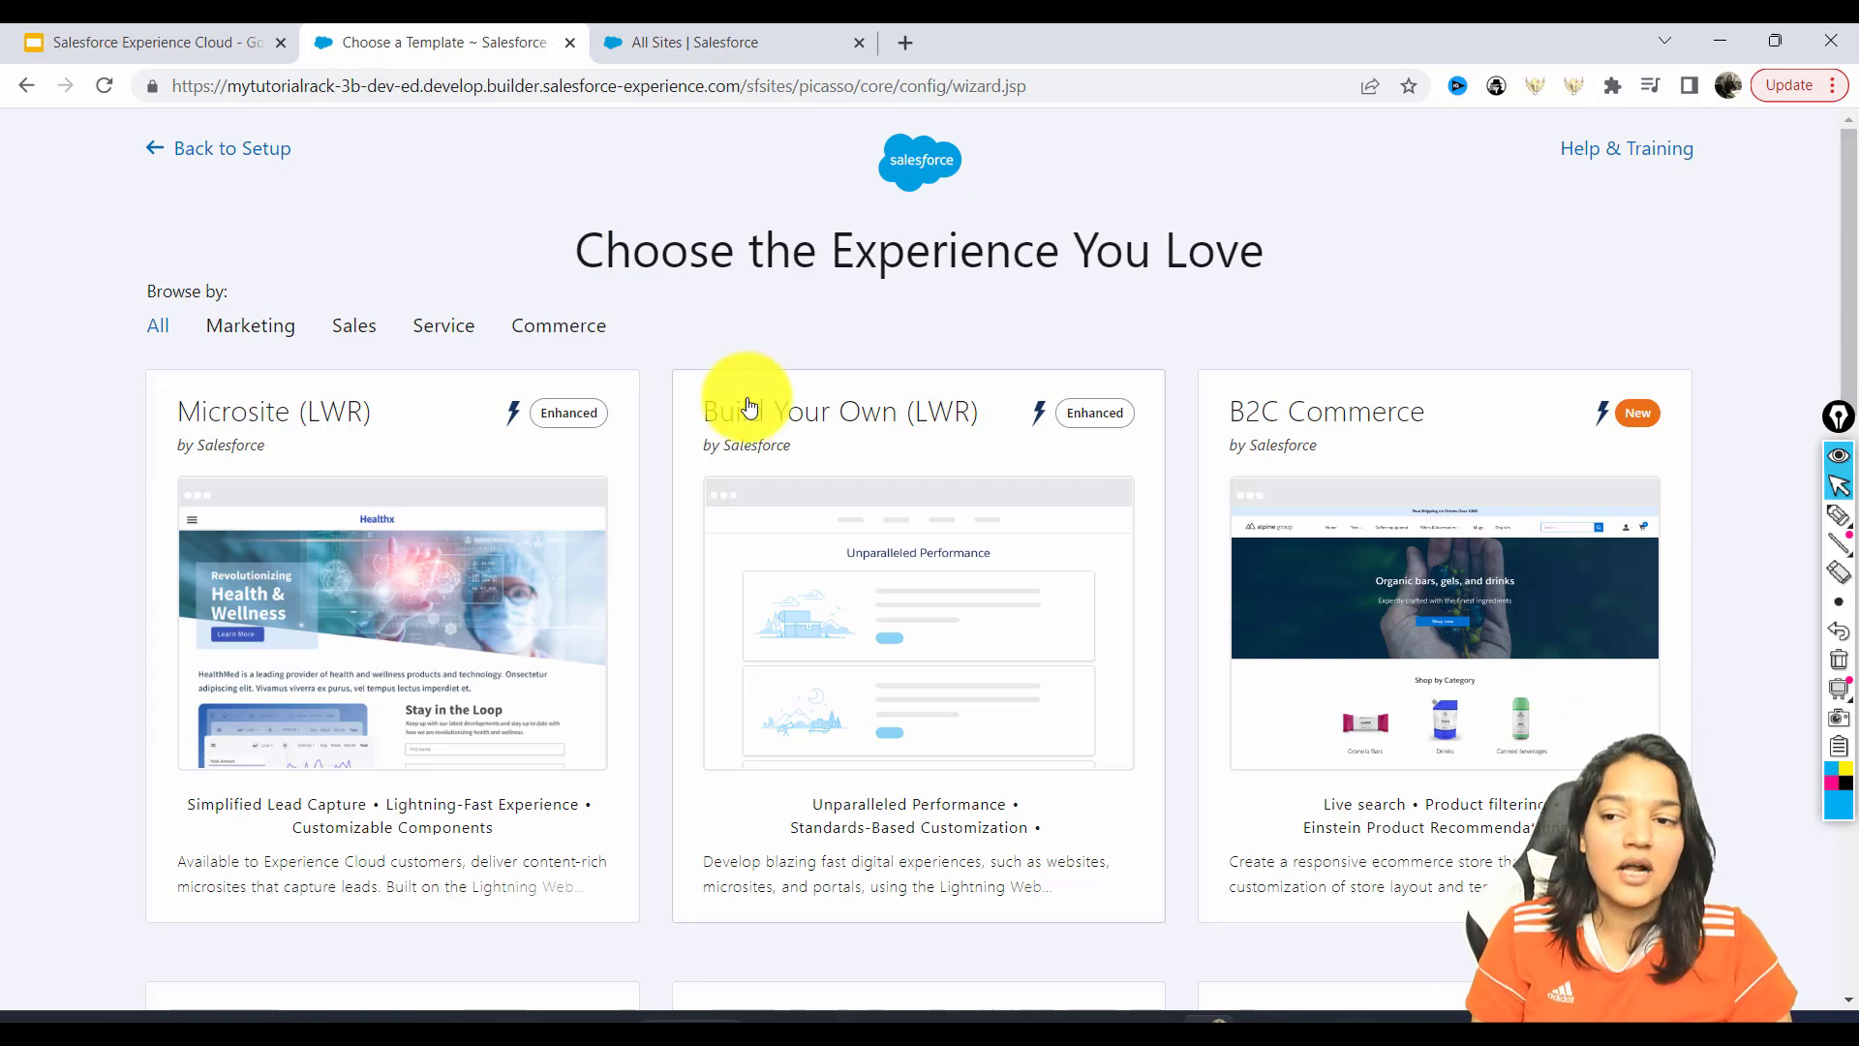
pyautogui.moveTo(1836, 233); pyautogui.dragTo(1838, 469)
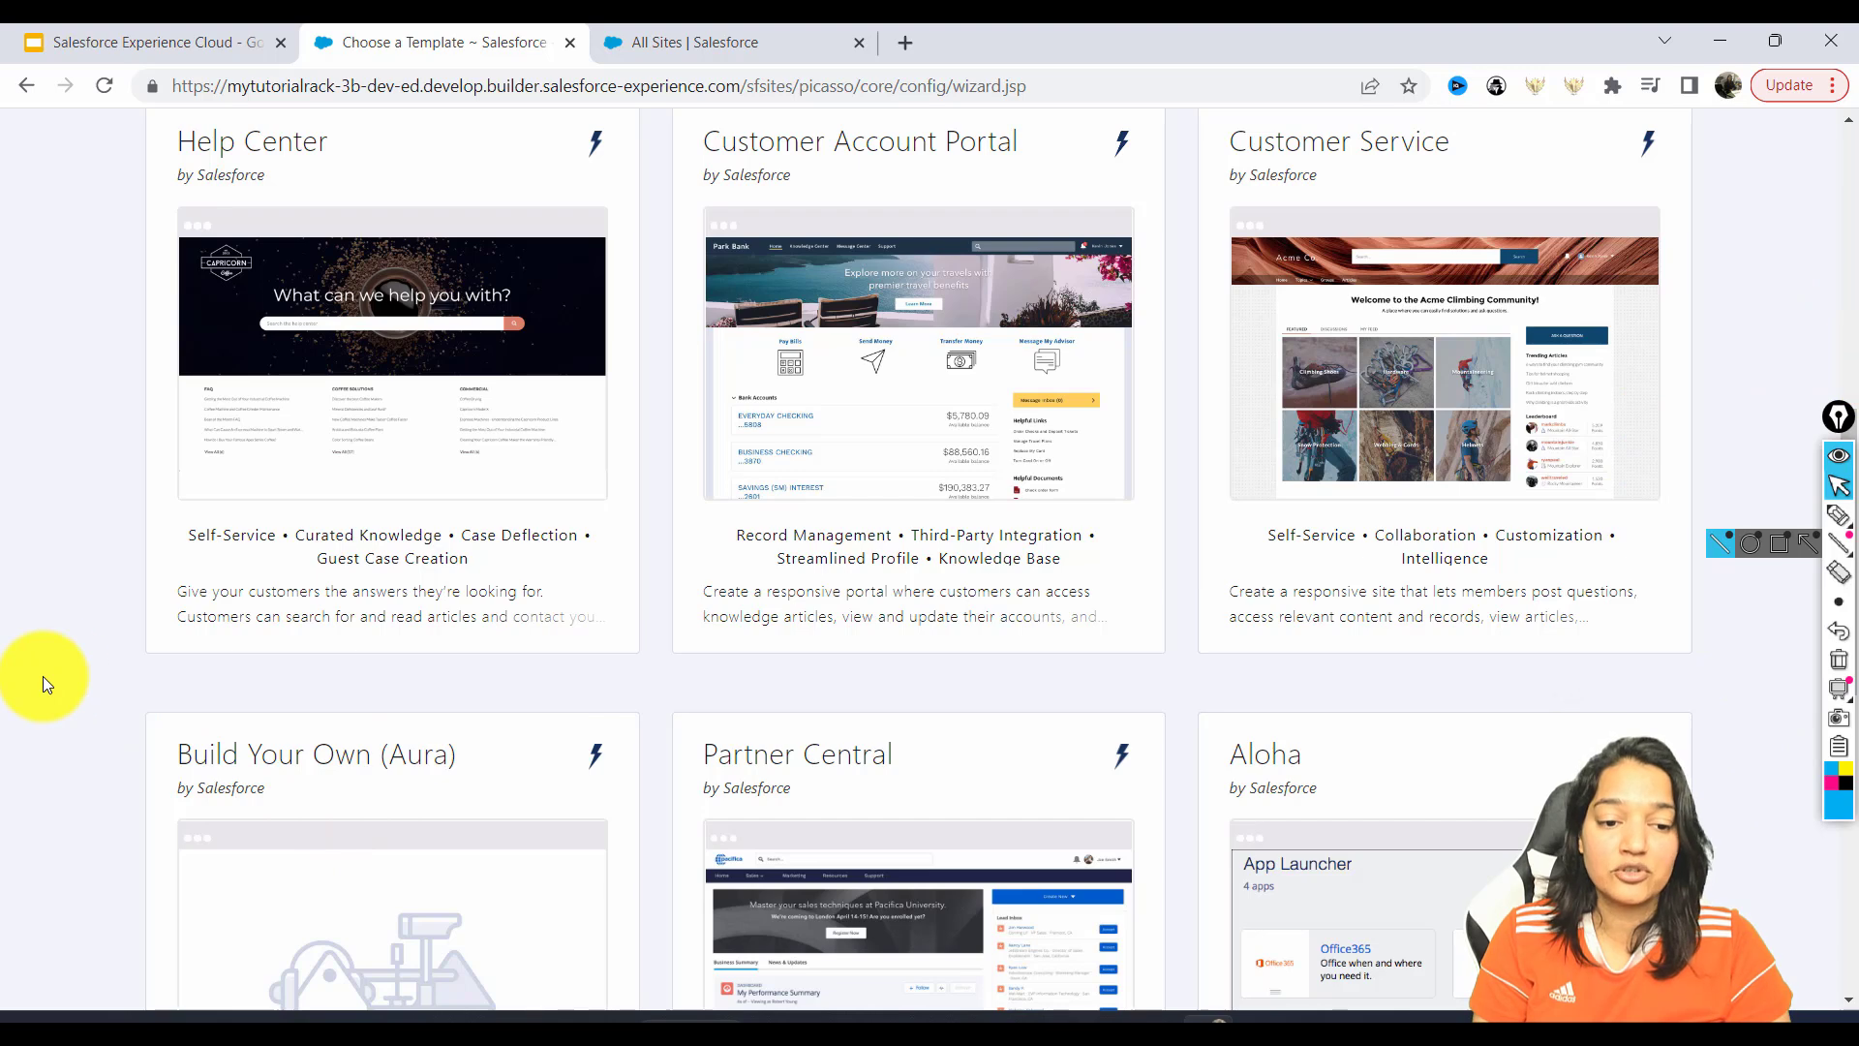
# Create a Customer Service site named 'iPhone accessories Customer support', leaving the URL blank.
pyautogui.click(1371, 216)
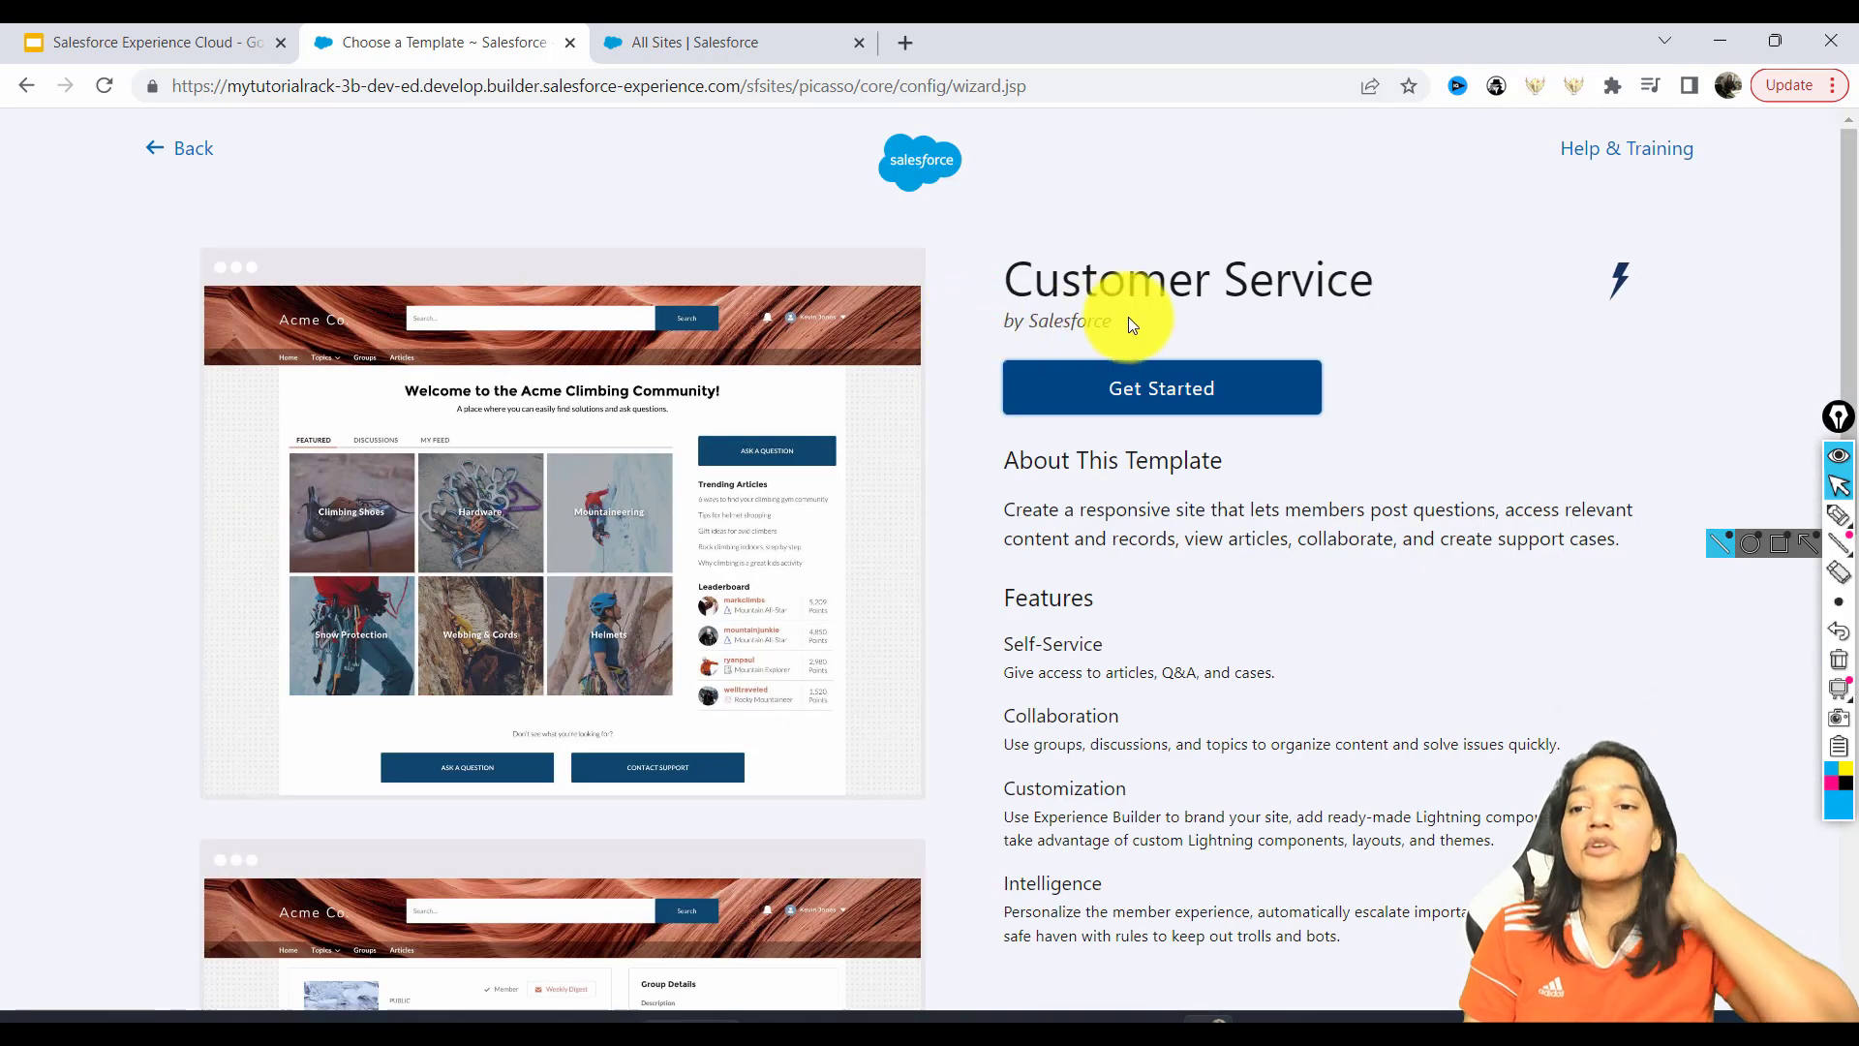
pyautogui.click(1178, 390)
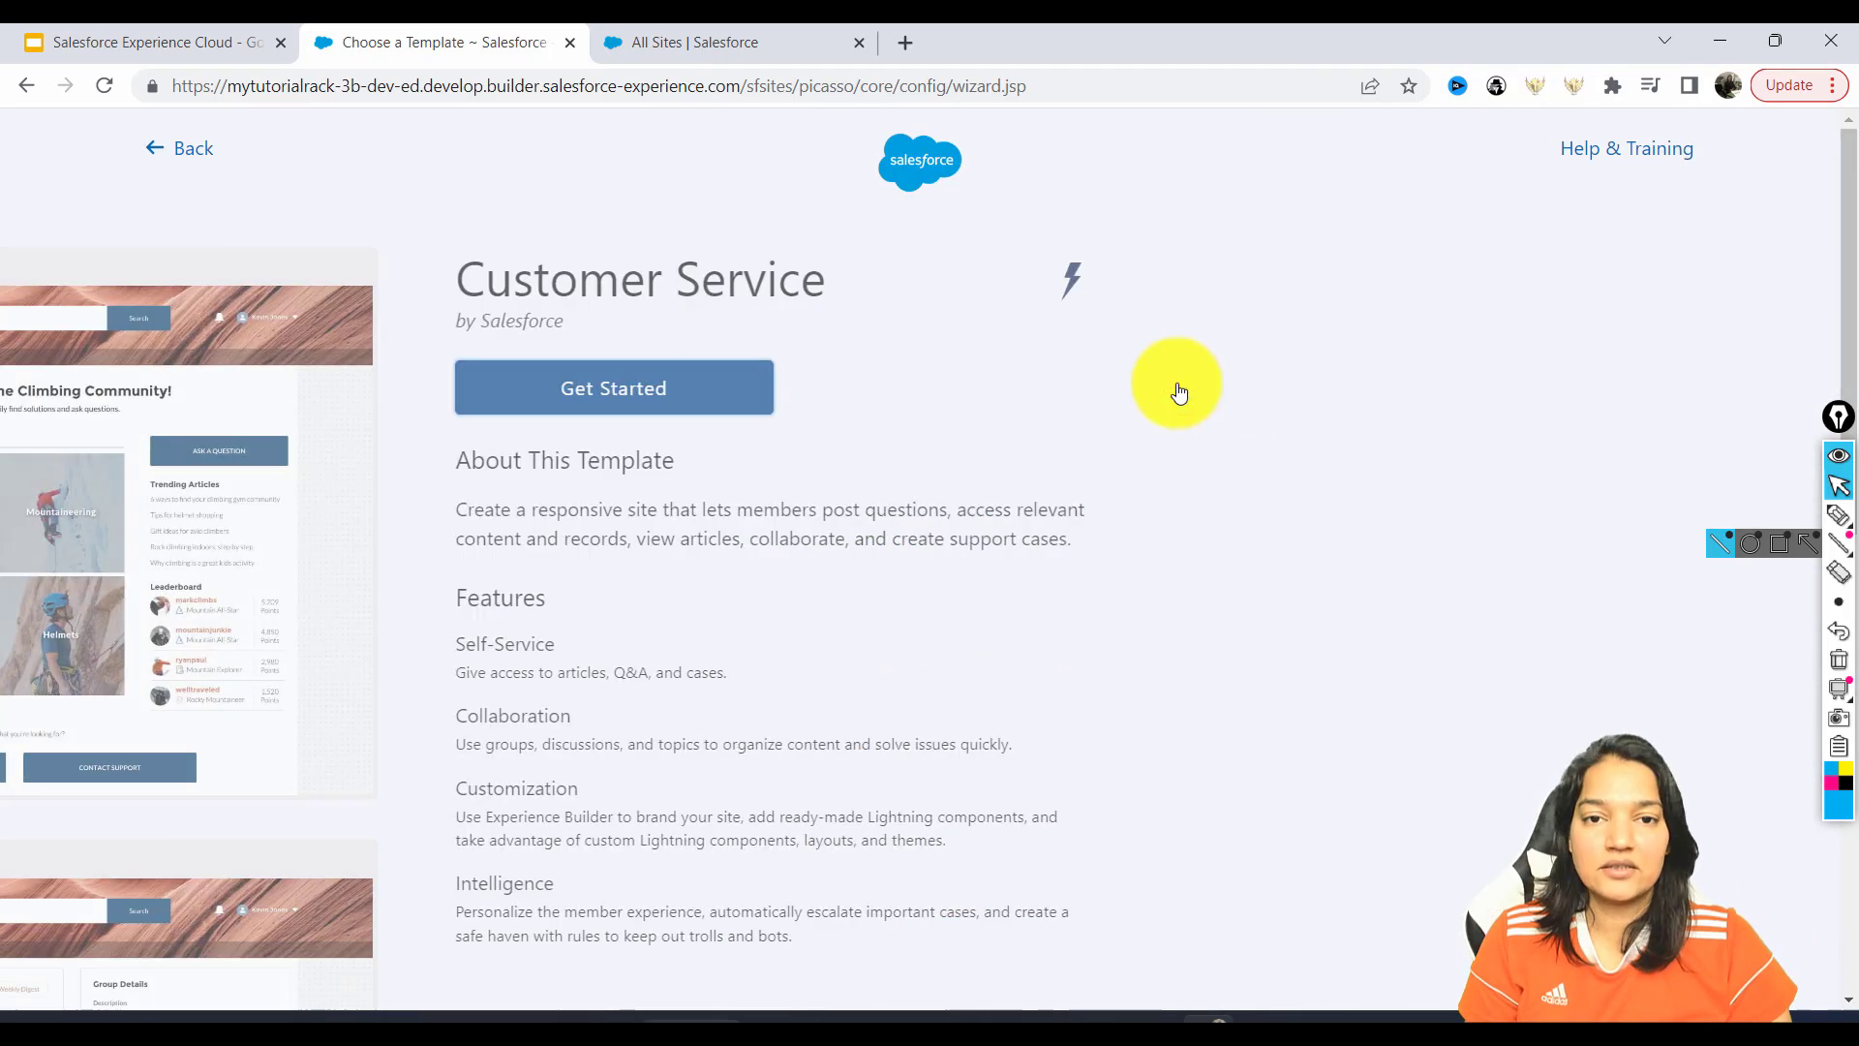
pyautogui.click(1200, 288)
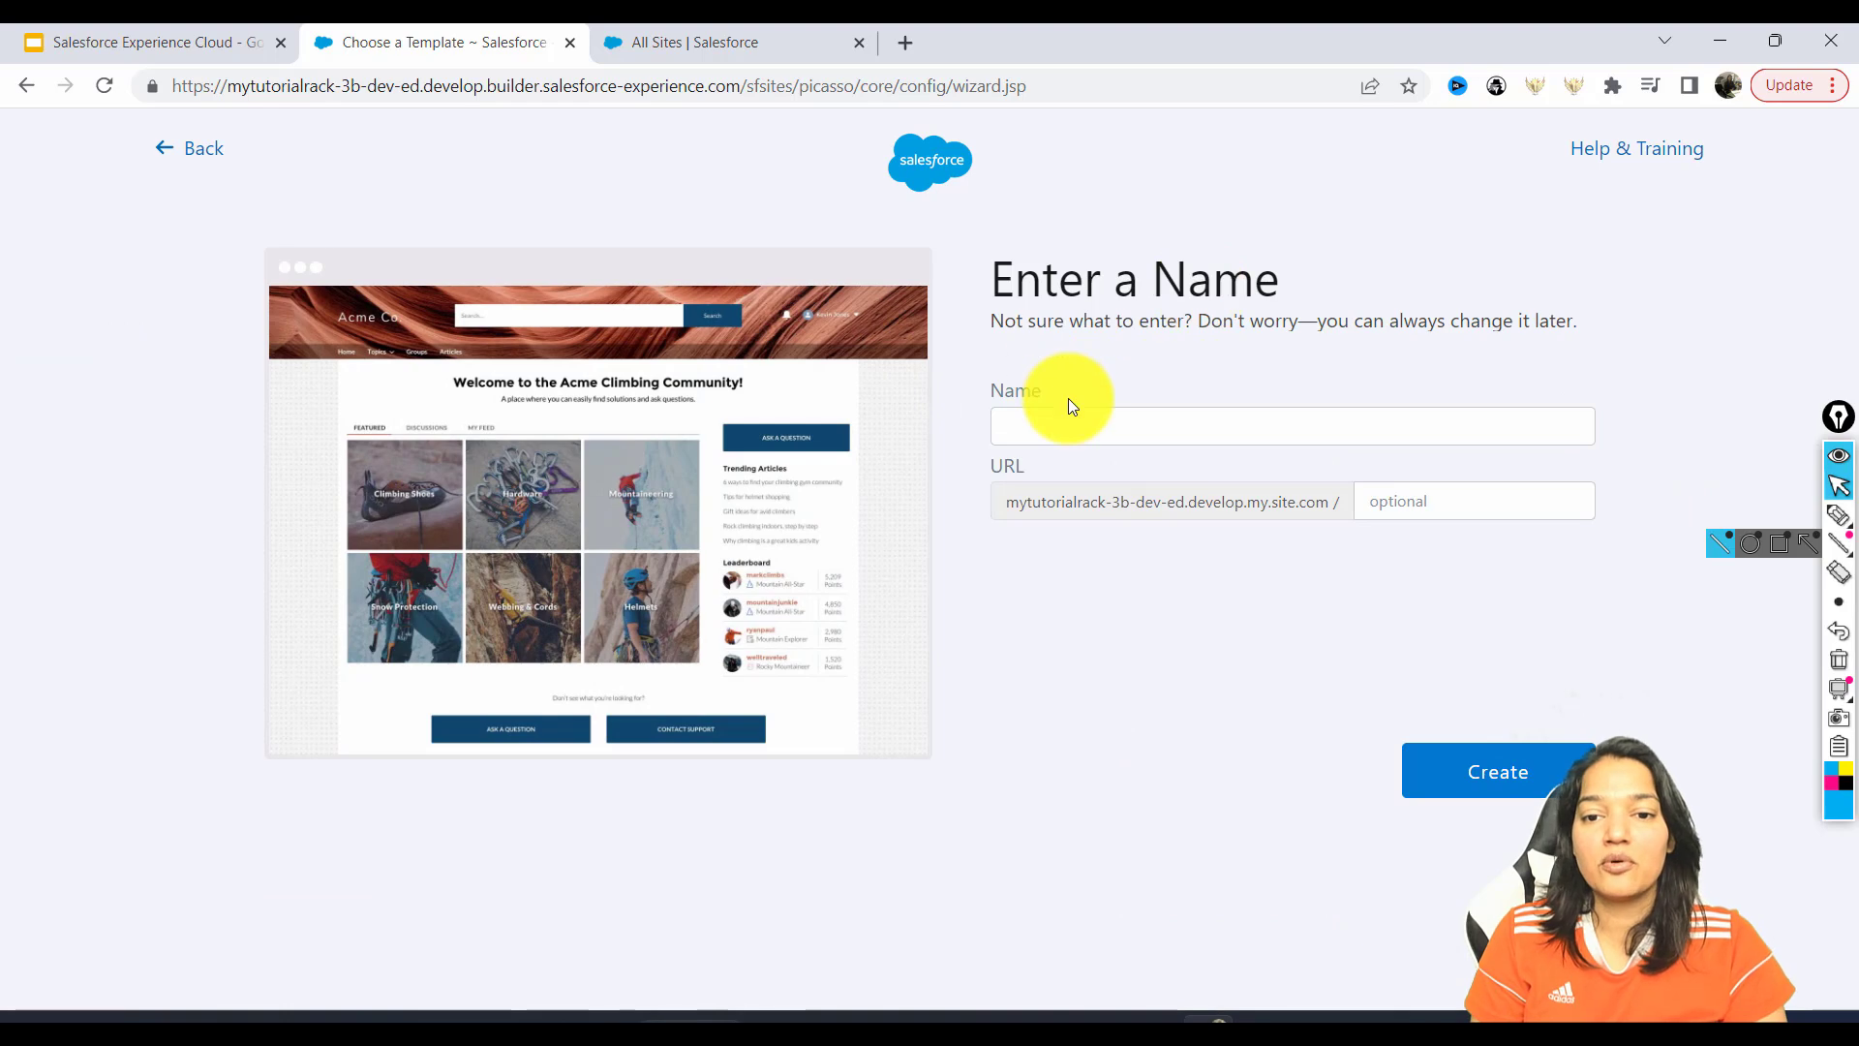
pyautogui.click(1057, 415)
pyautogui.write('i')
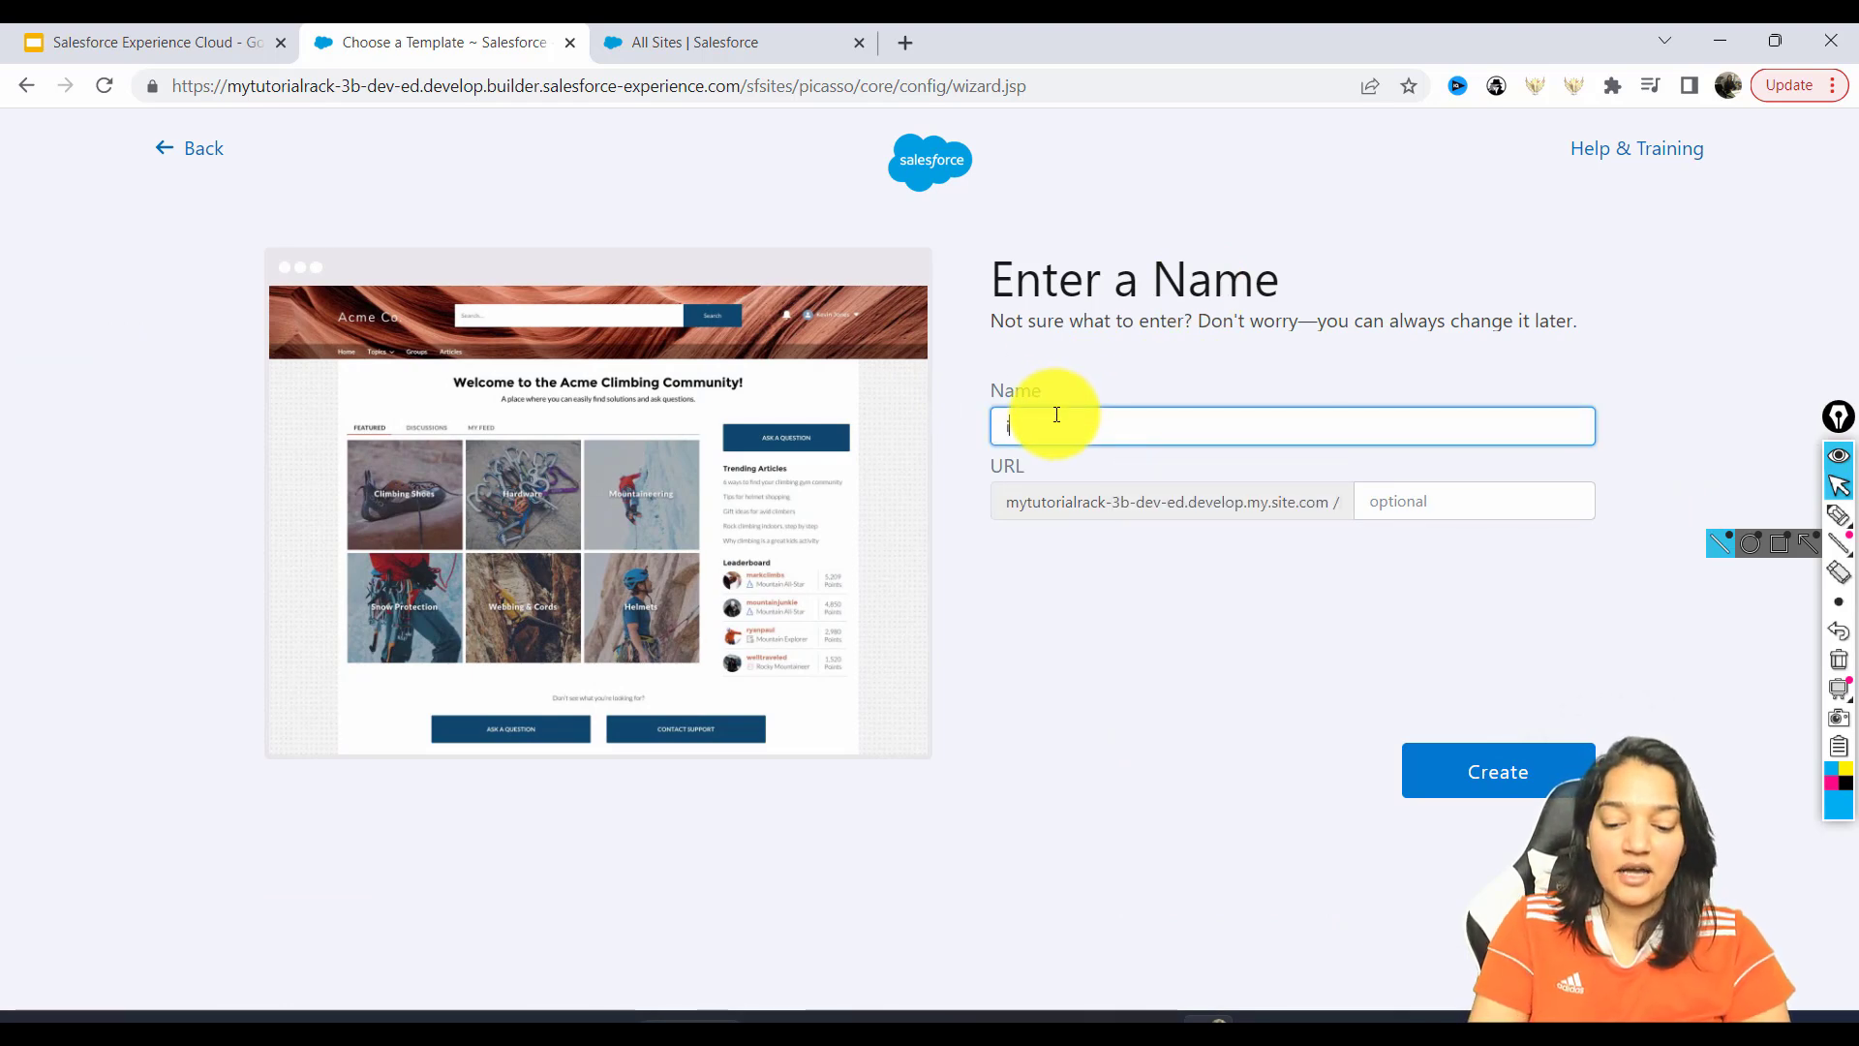
pyautogui.write('Phone accessories Customer support')
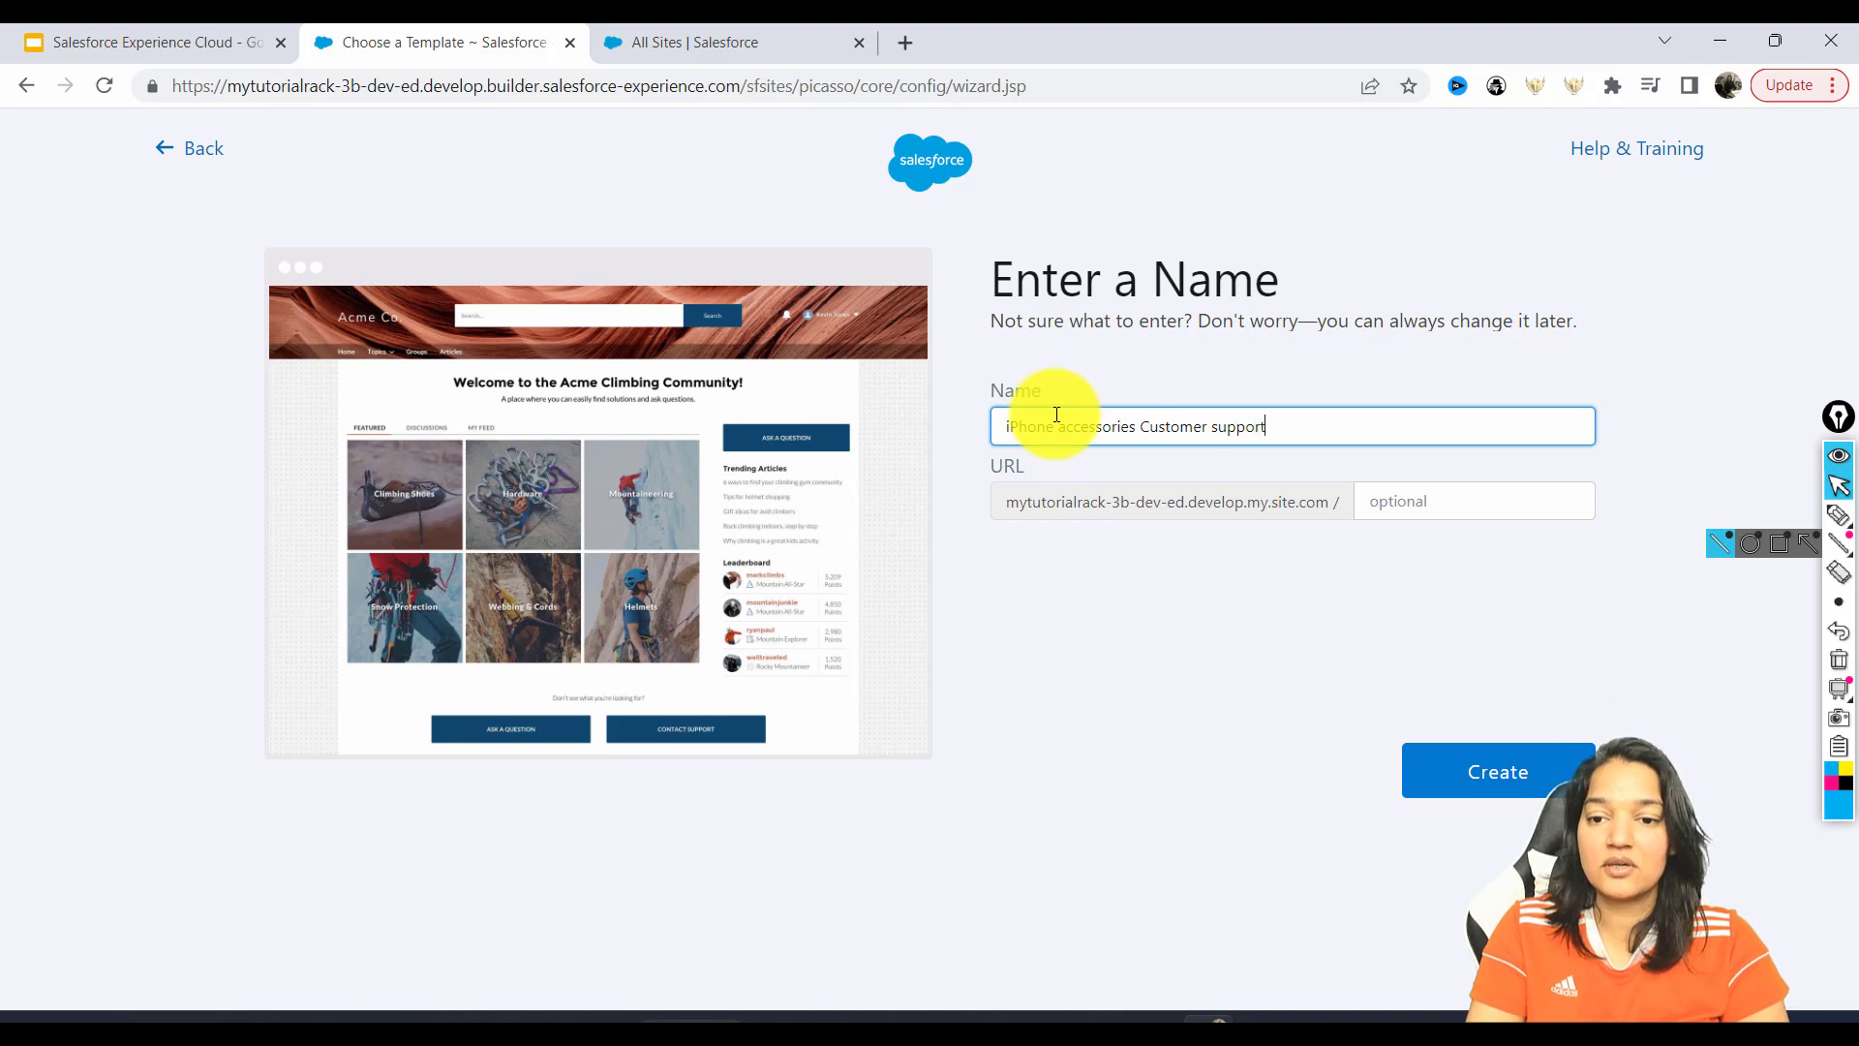
pyautogui.press('Tab')
pyautogui.click(1288, 554)
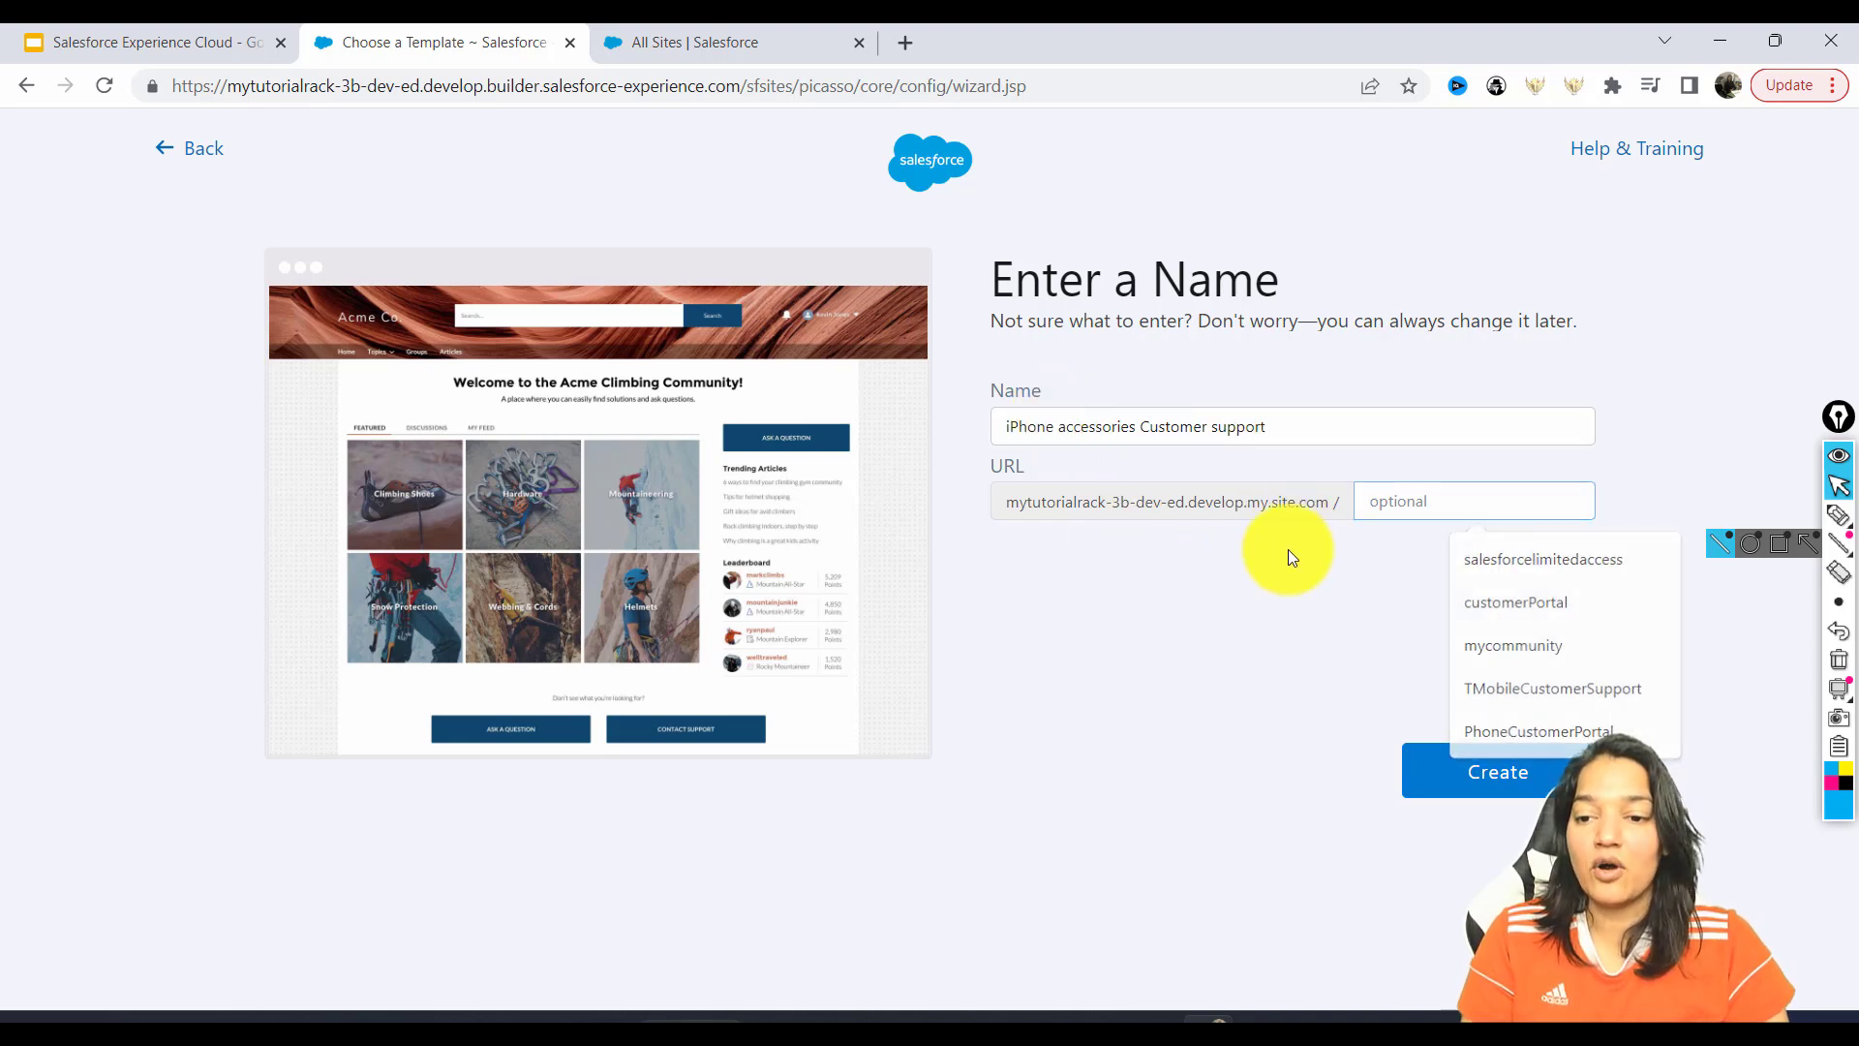
pyautogui.click(1414, 489)
pyautogui.click(1358, 643)
pyautogui.click(1511, 772)
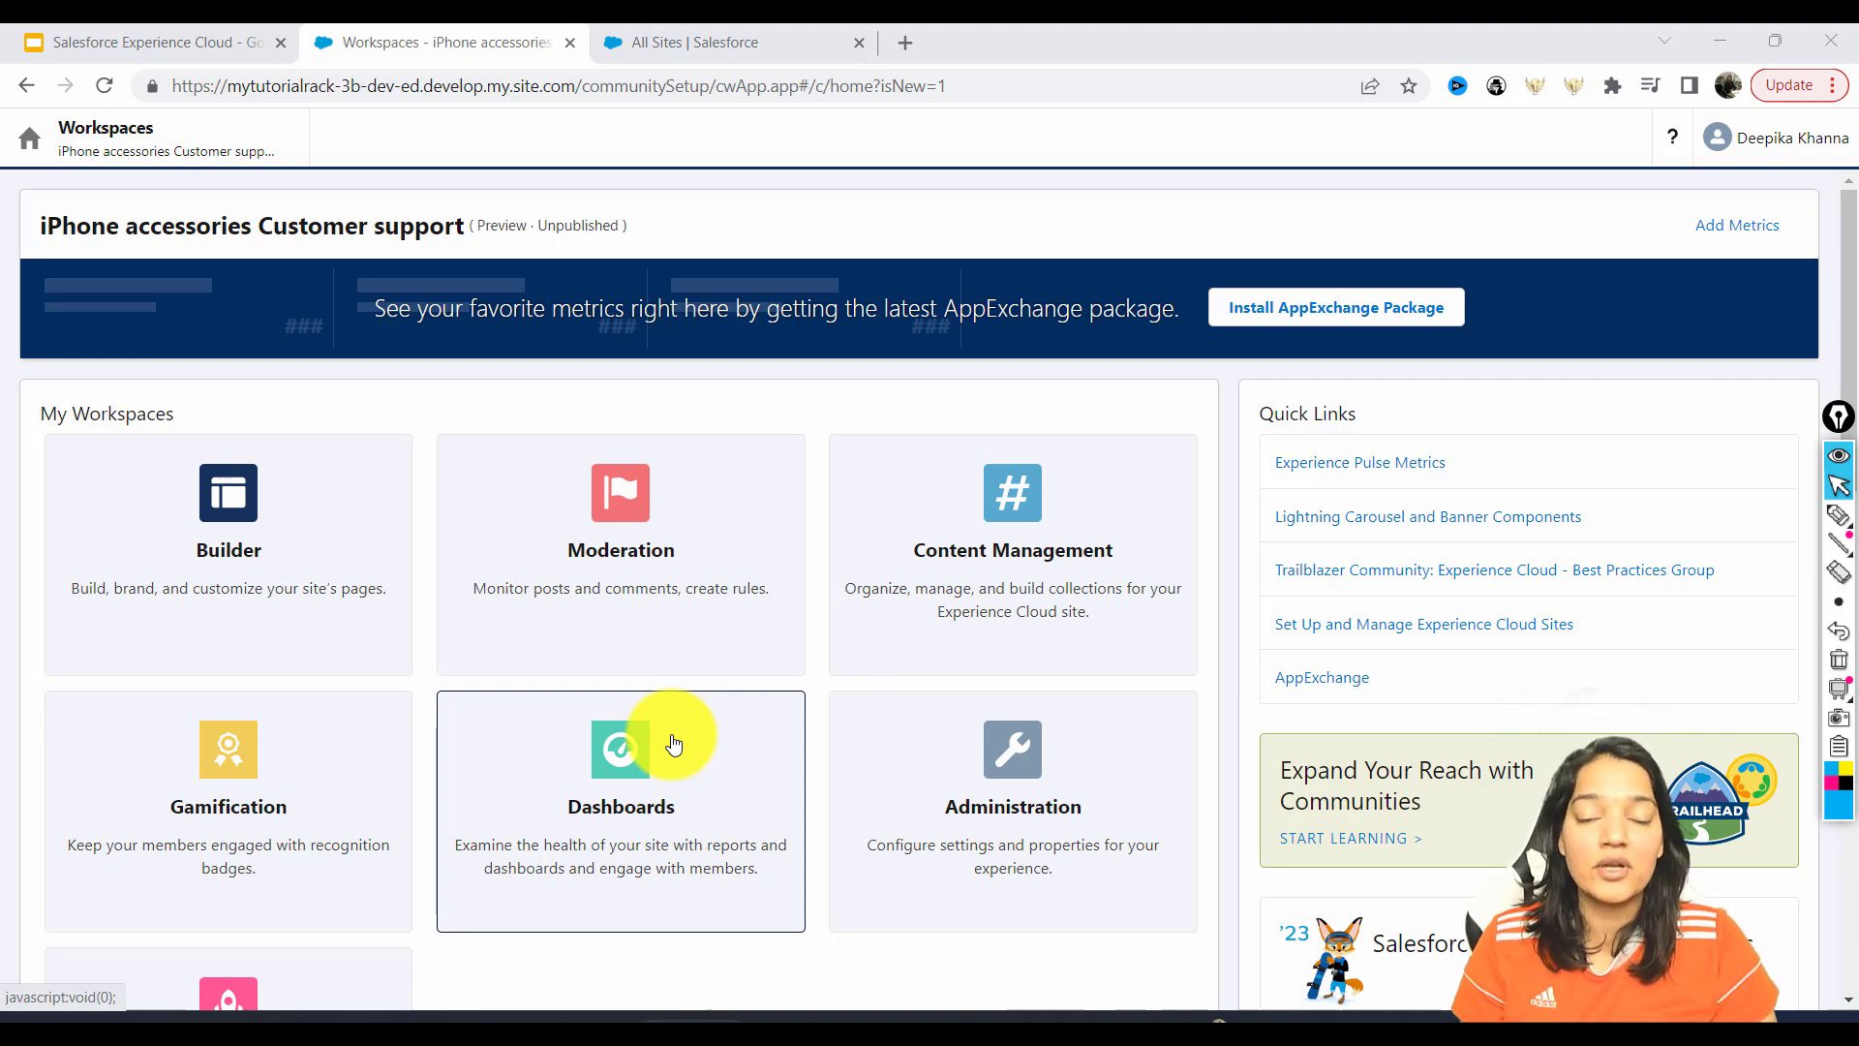
pyautogui.moveTo(1850, 263); pyautogui.dragTo(1849, 359)
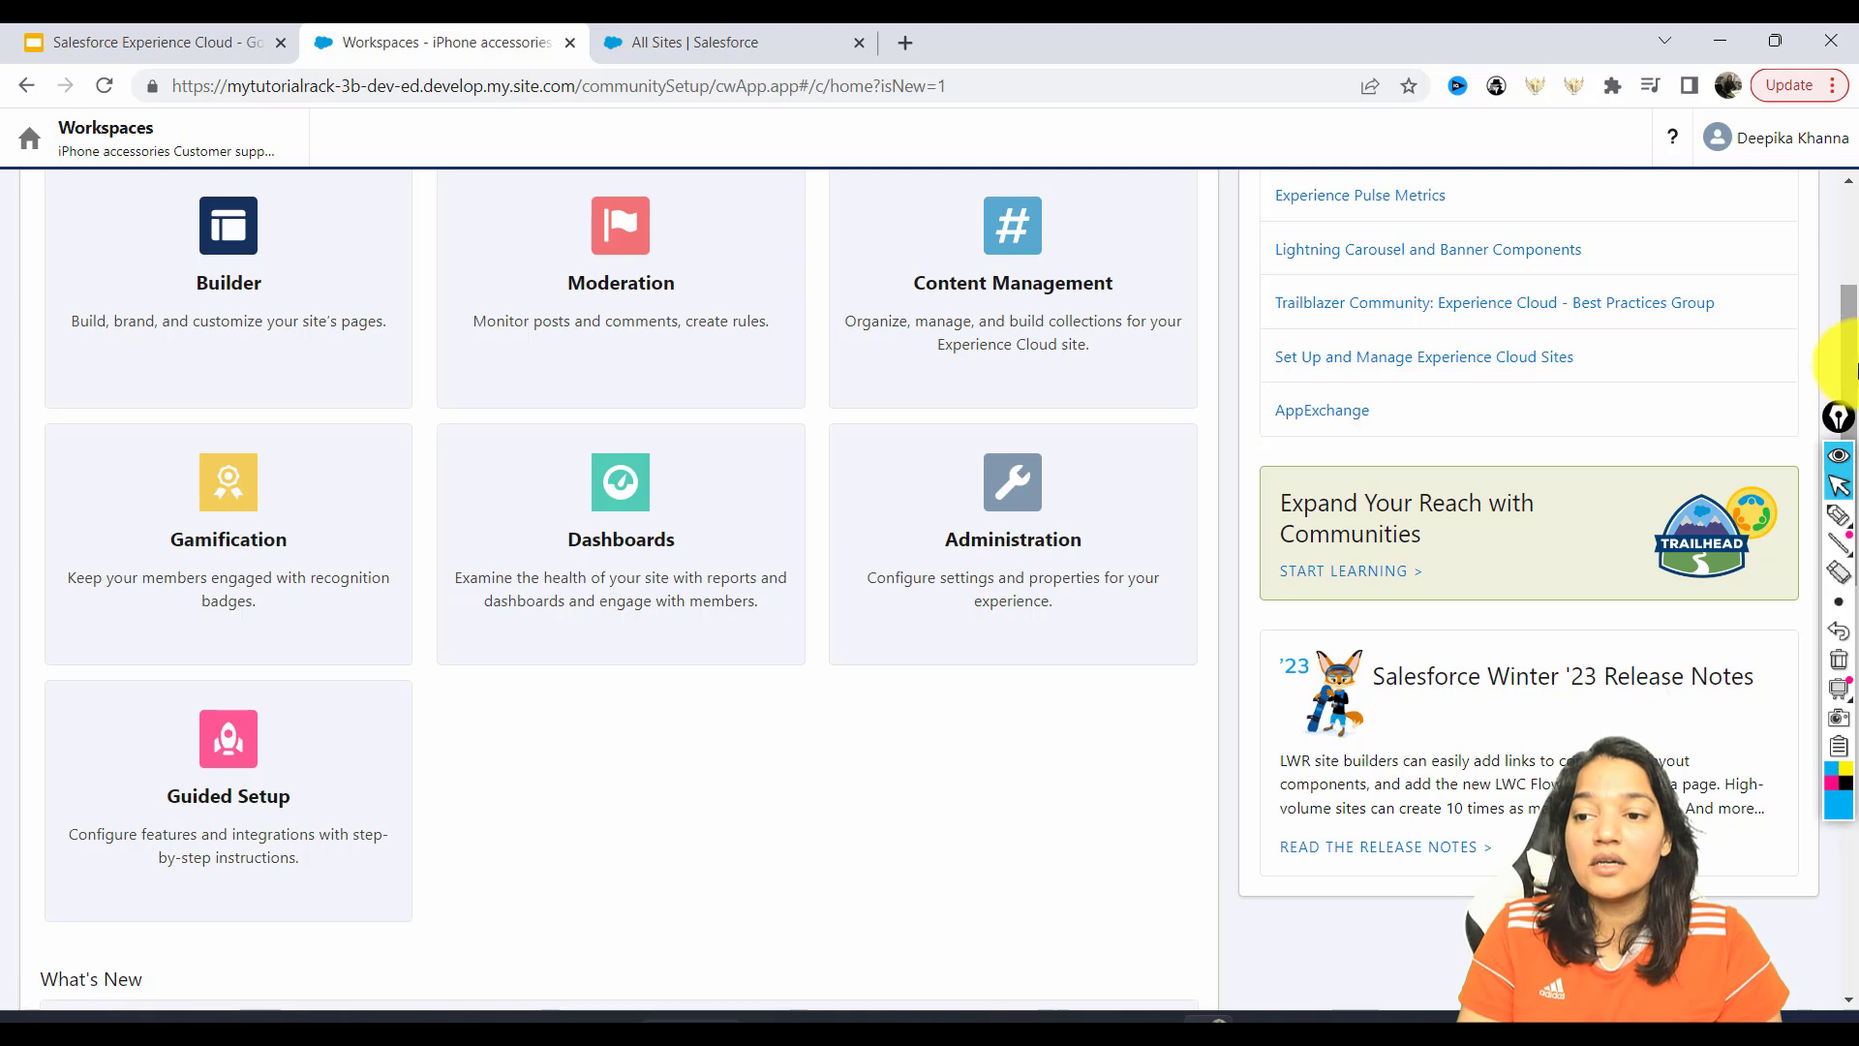
pyautogui.scroll(3, 1452, 543)
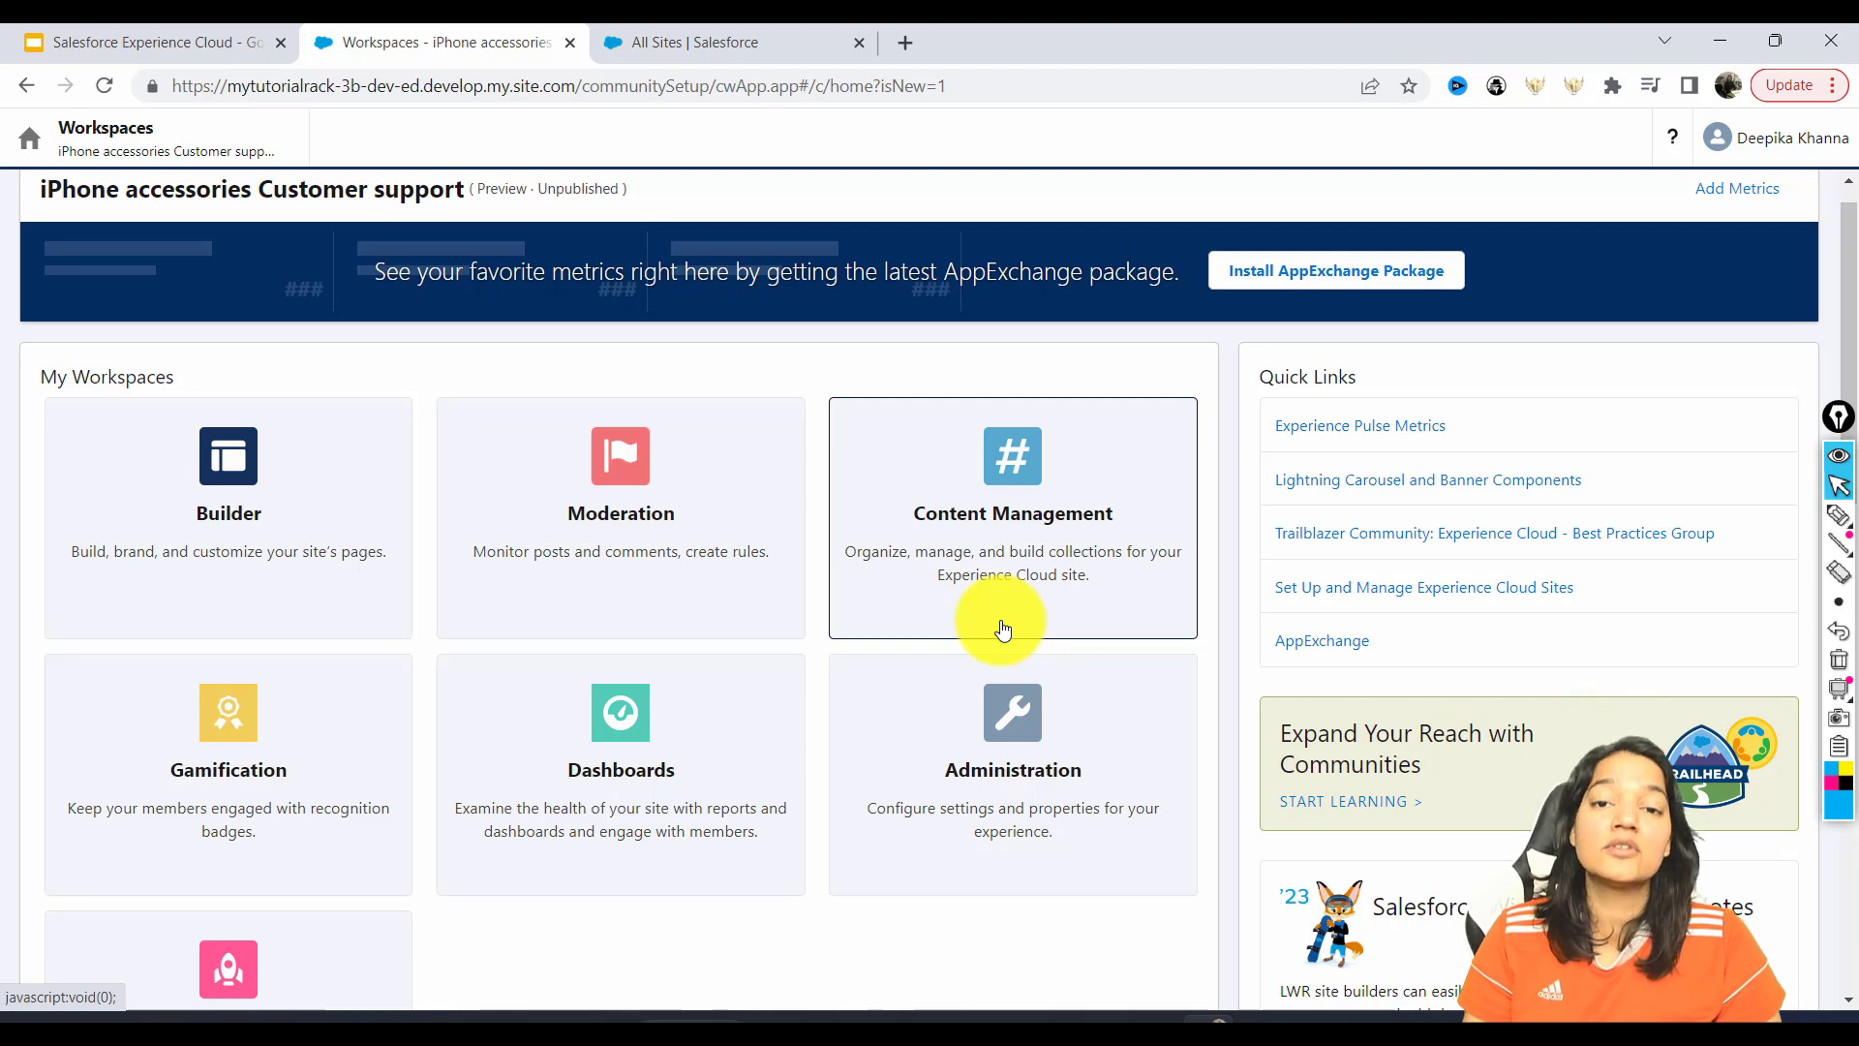
# Open the Builder workspace for the site's Home page and close the Welcome to Experience Builder popup.
pyautogui.click(220, 498)
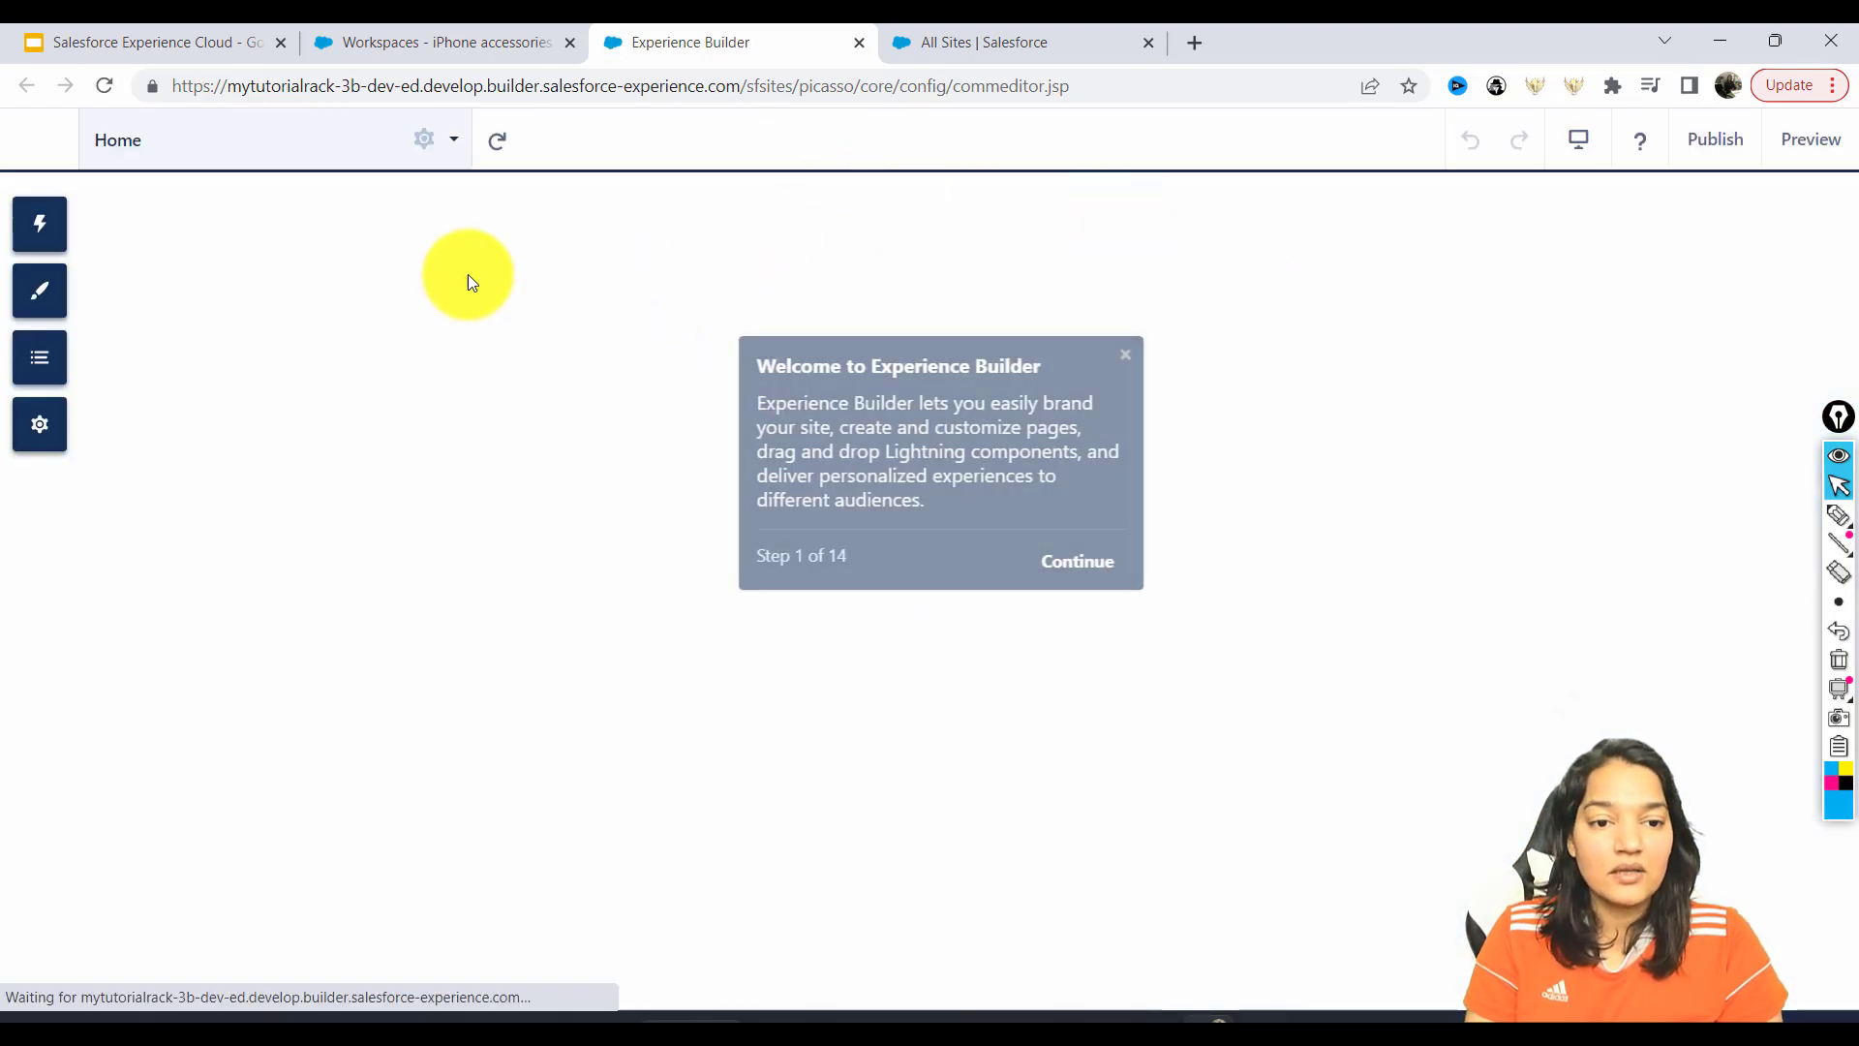
pyautogui.click(1114, 354)
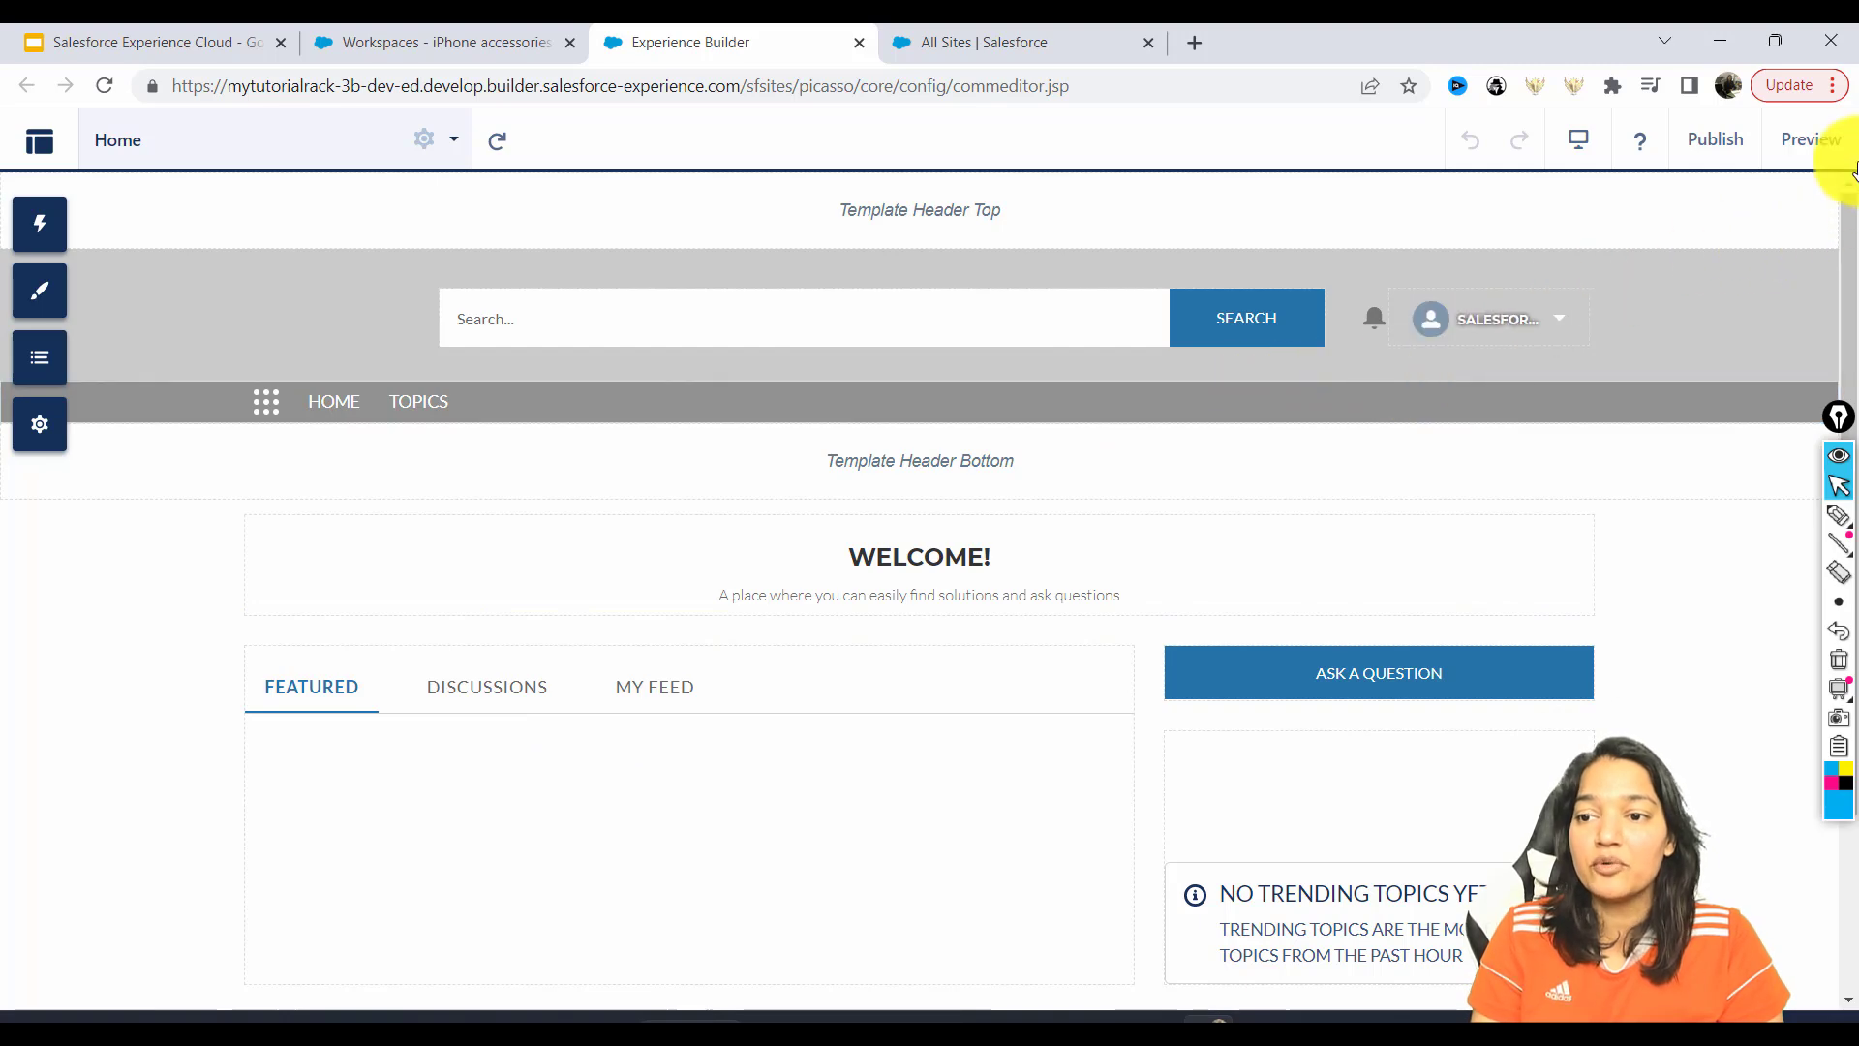
# Preview the site and search for 'iphone case damaged', which returns no results.
pyautogui.click(1811, 141)
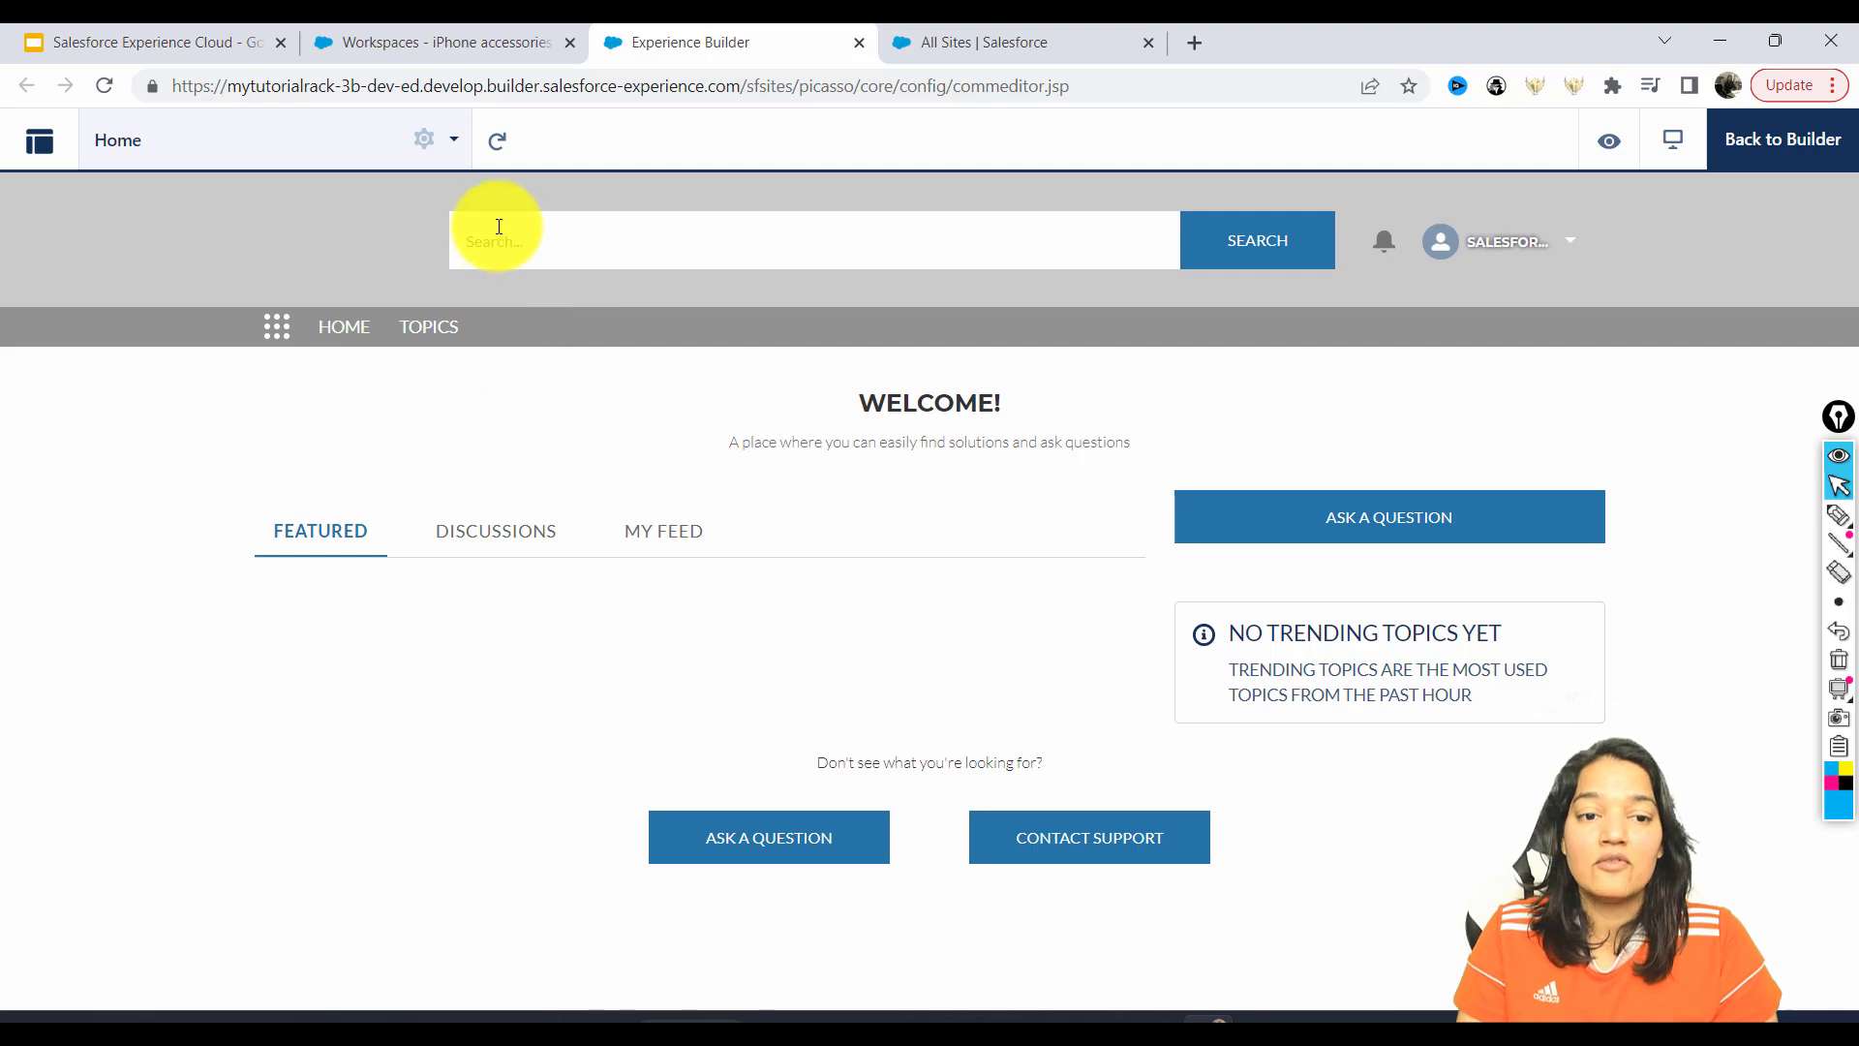
pyautogui.click(705, 237)
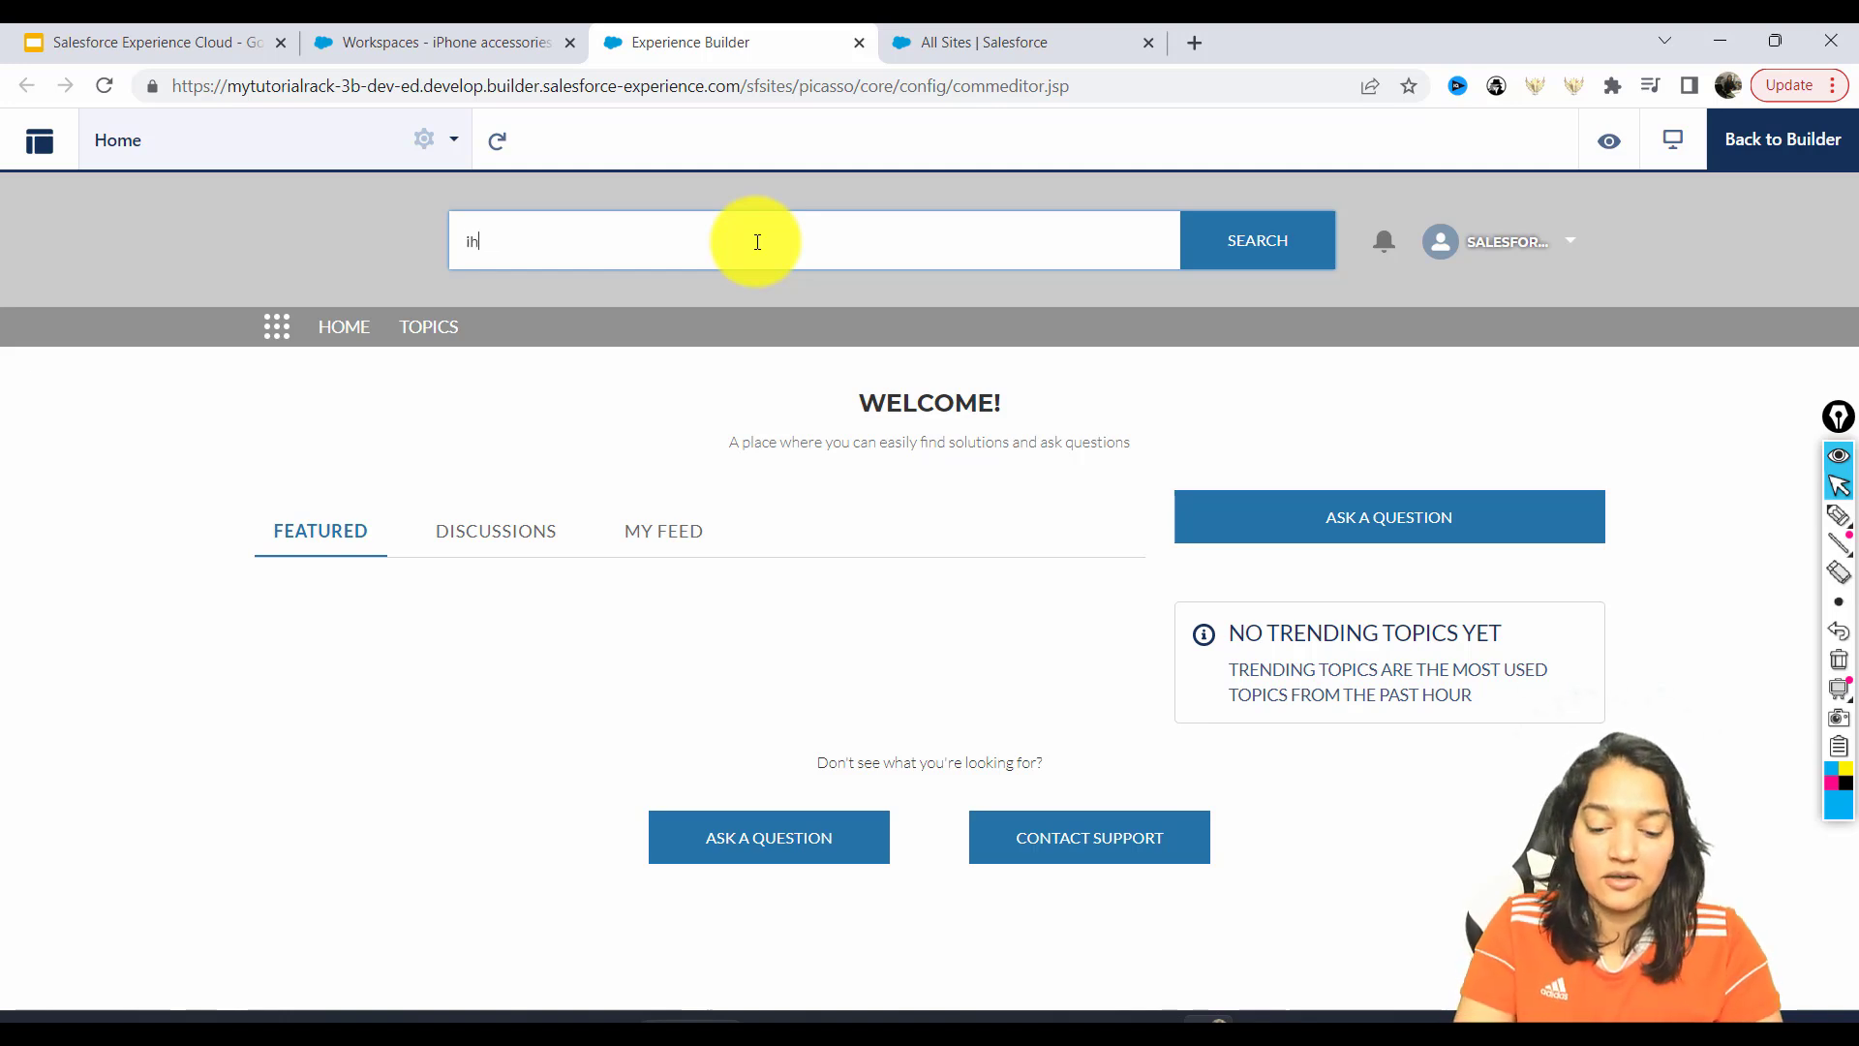
pyautogui.write('ihpne')
pyautogui.press('BackSpace')
pyautogui.press('BackSpace')
pyautogui.press('BackSpace')
pyautogui.press('BackSpace')
pyautogui.press('BackSpace')
pyautogui.write('iphone cas')
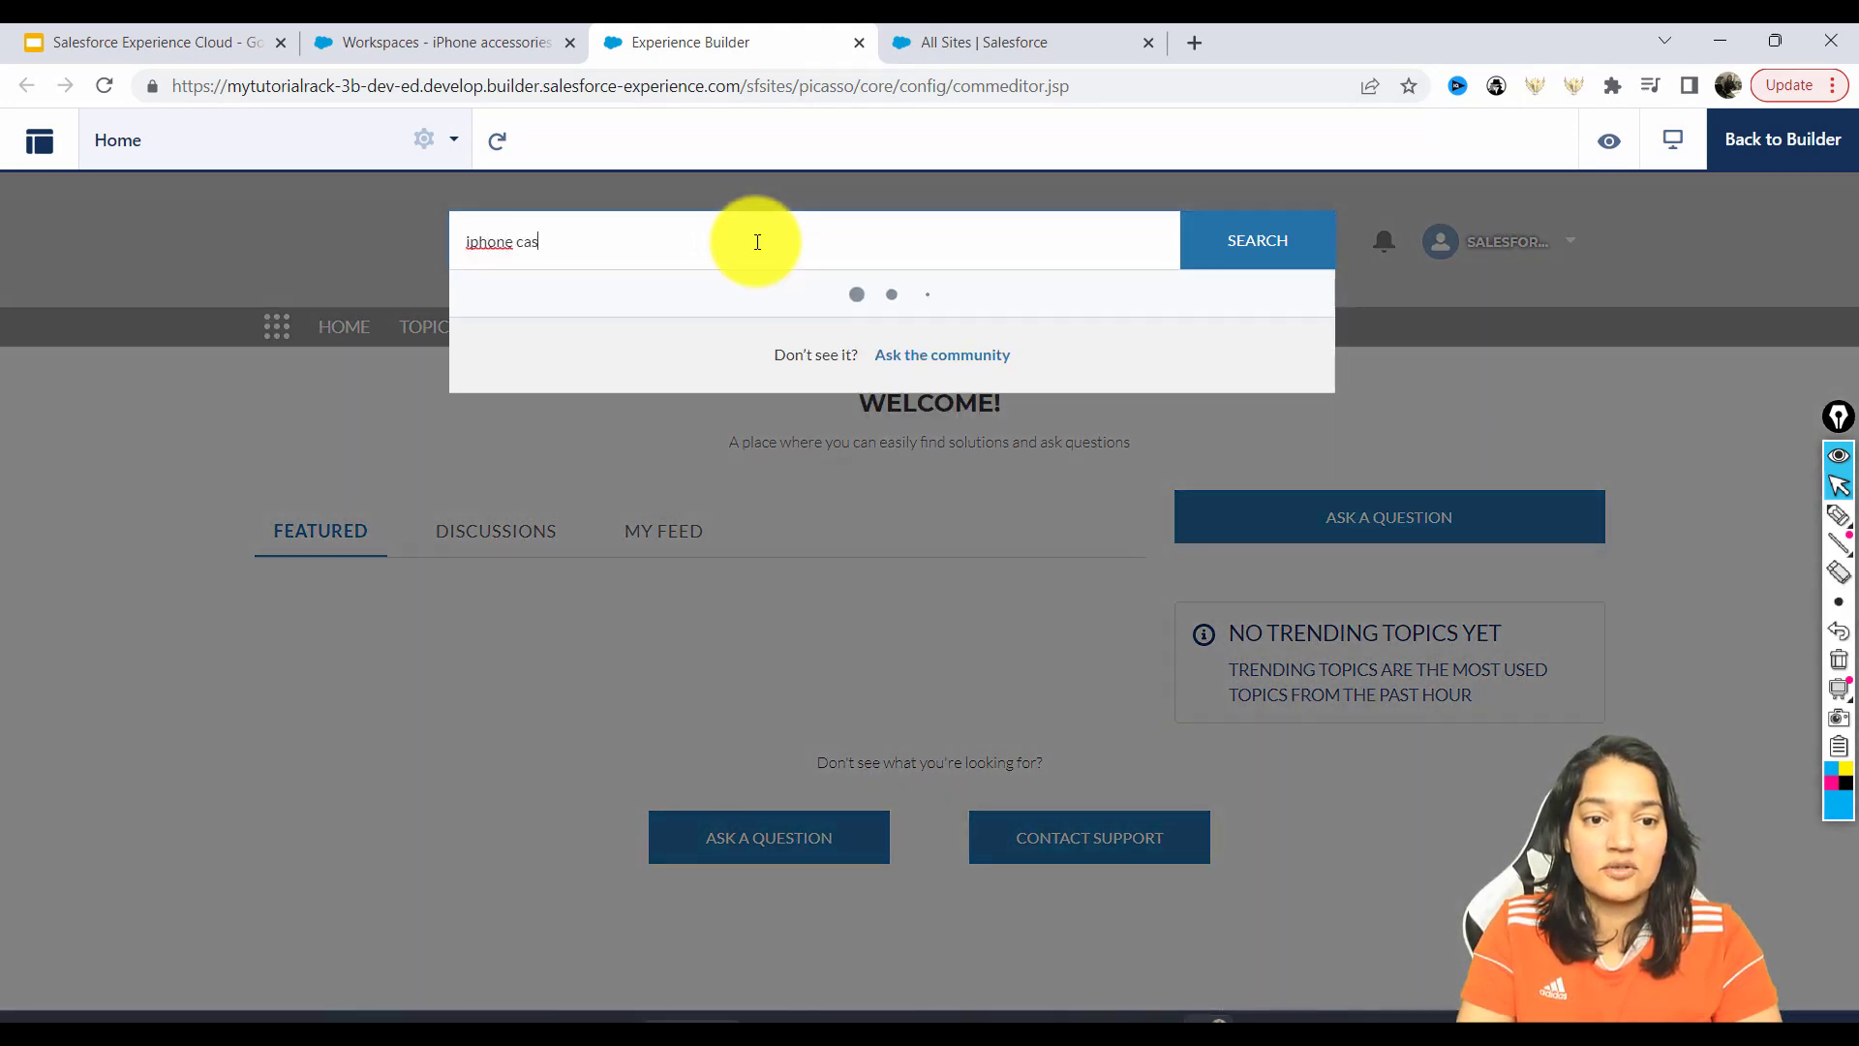
pyautogui.write('e damaged')
pyautogui.press('Return')
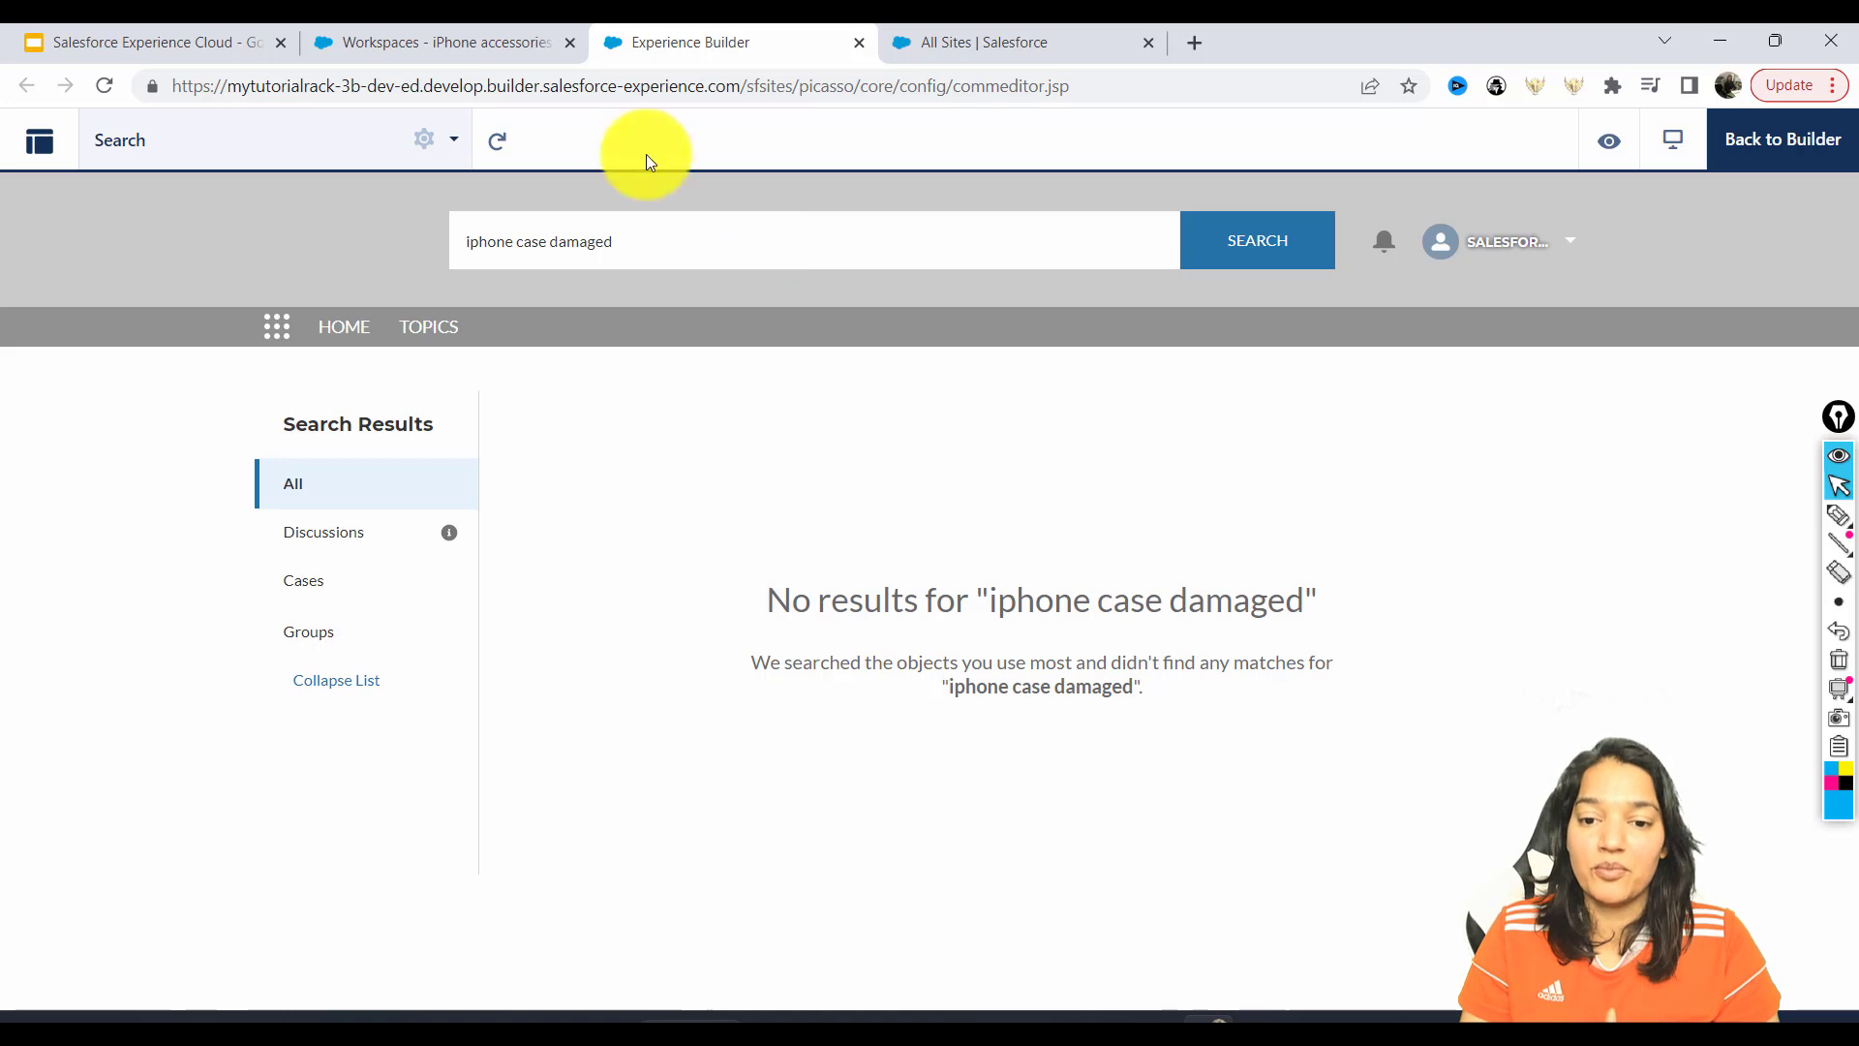
# Return Home, open the Discussions tab, and bring up the Ask a Question form.
pyautogui.click(336, 334)
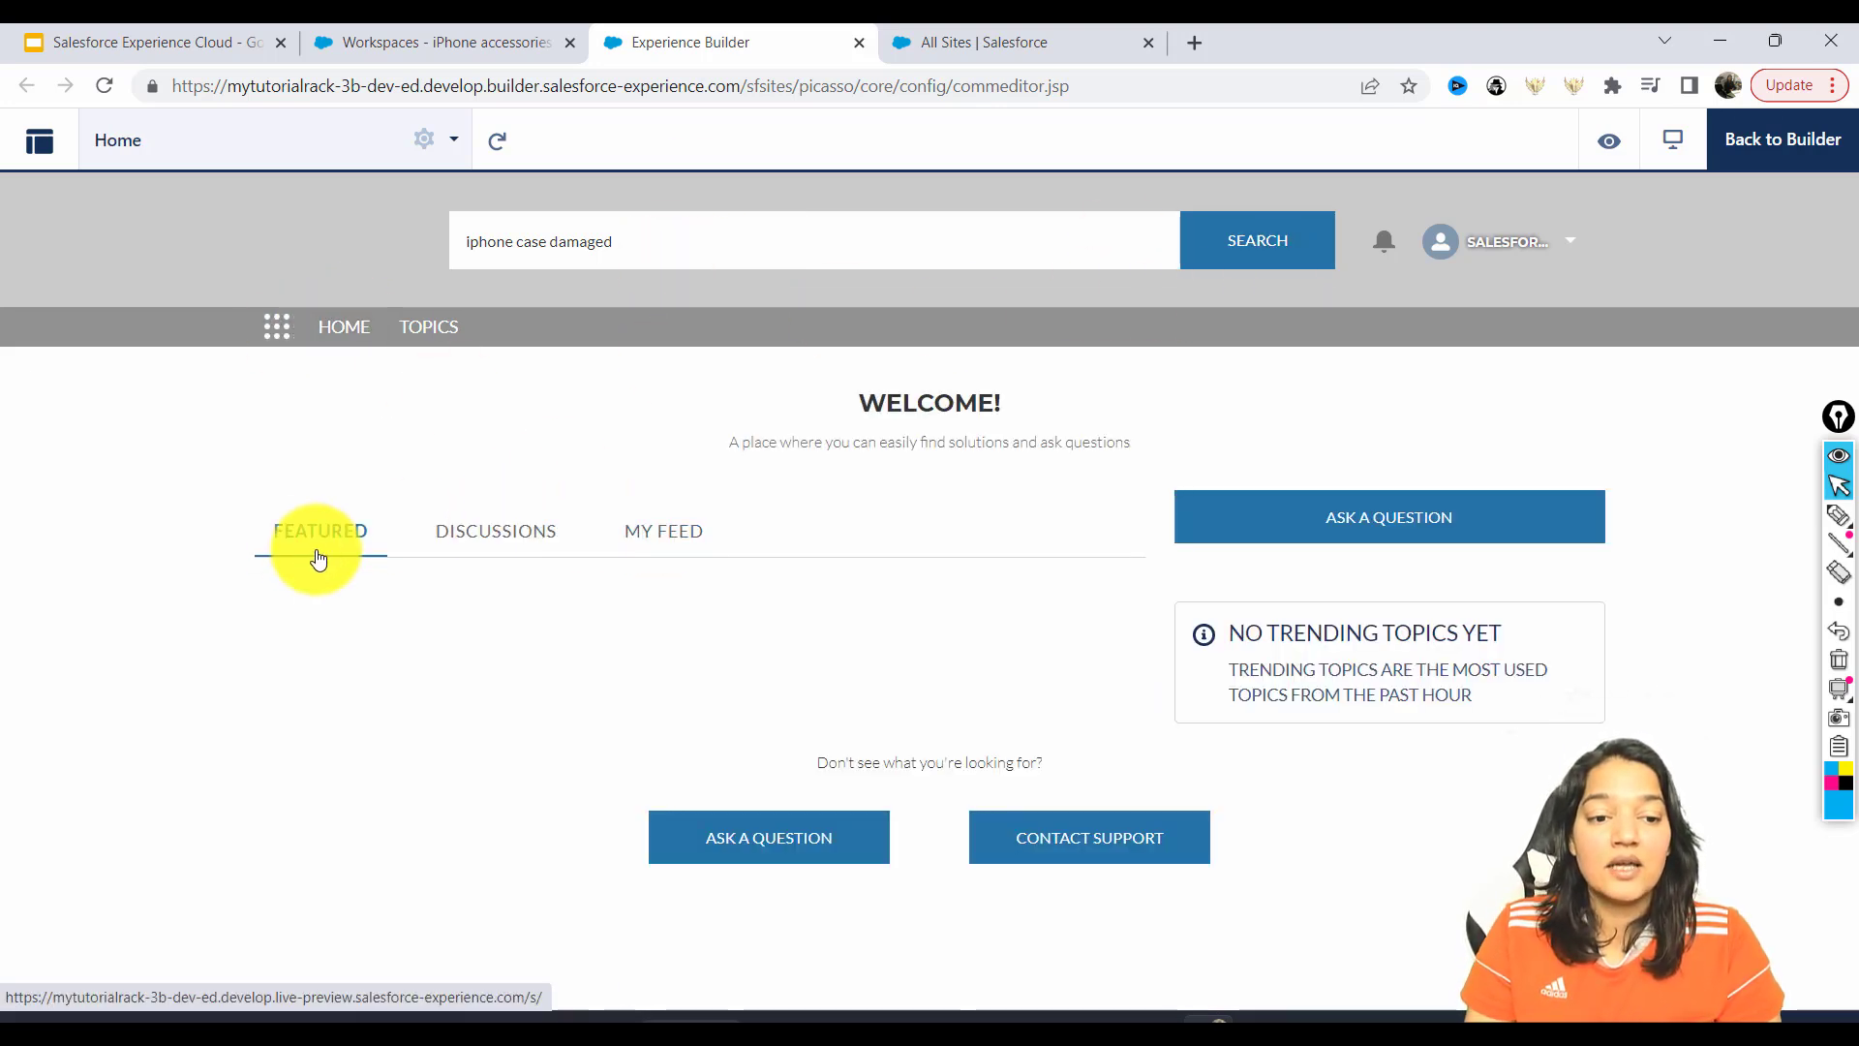
pyautogui.click(478, 545)
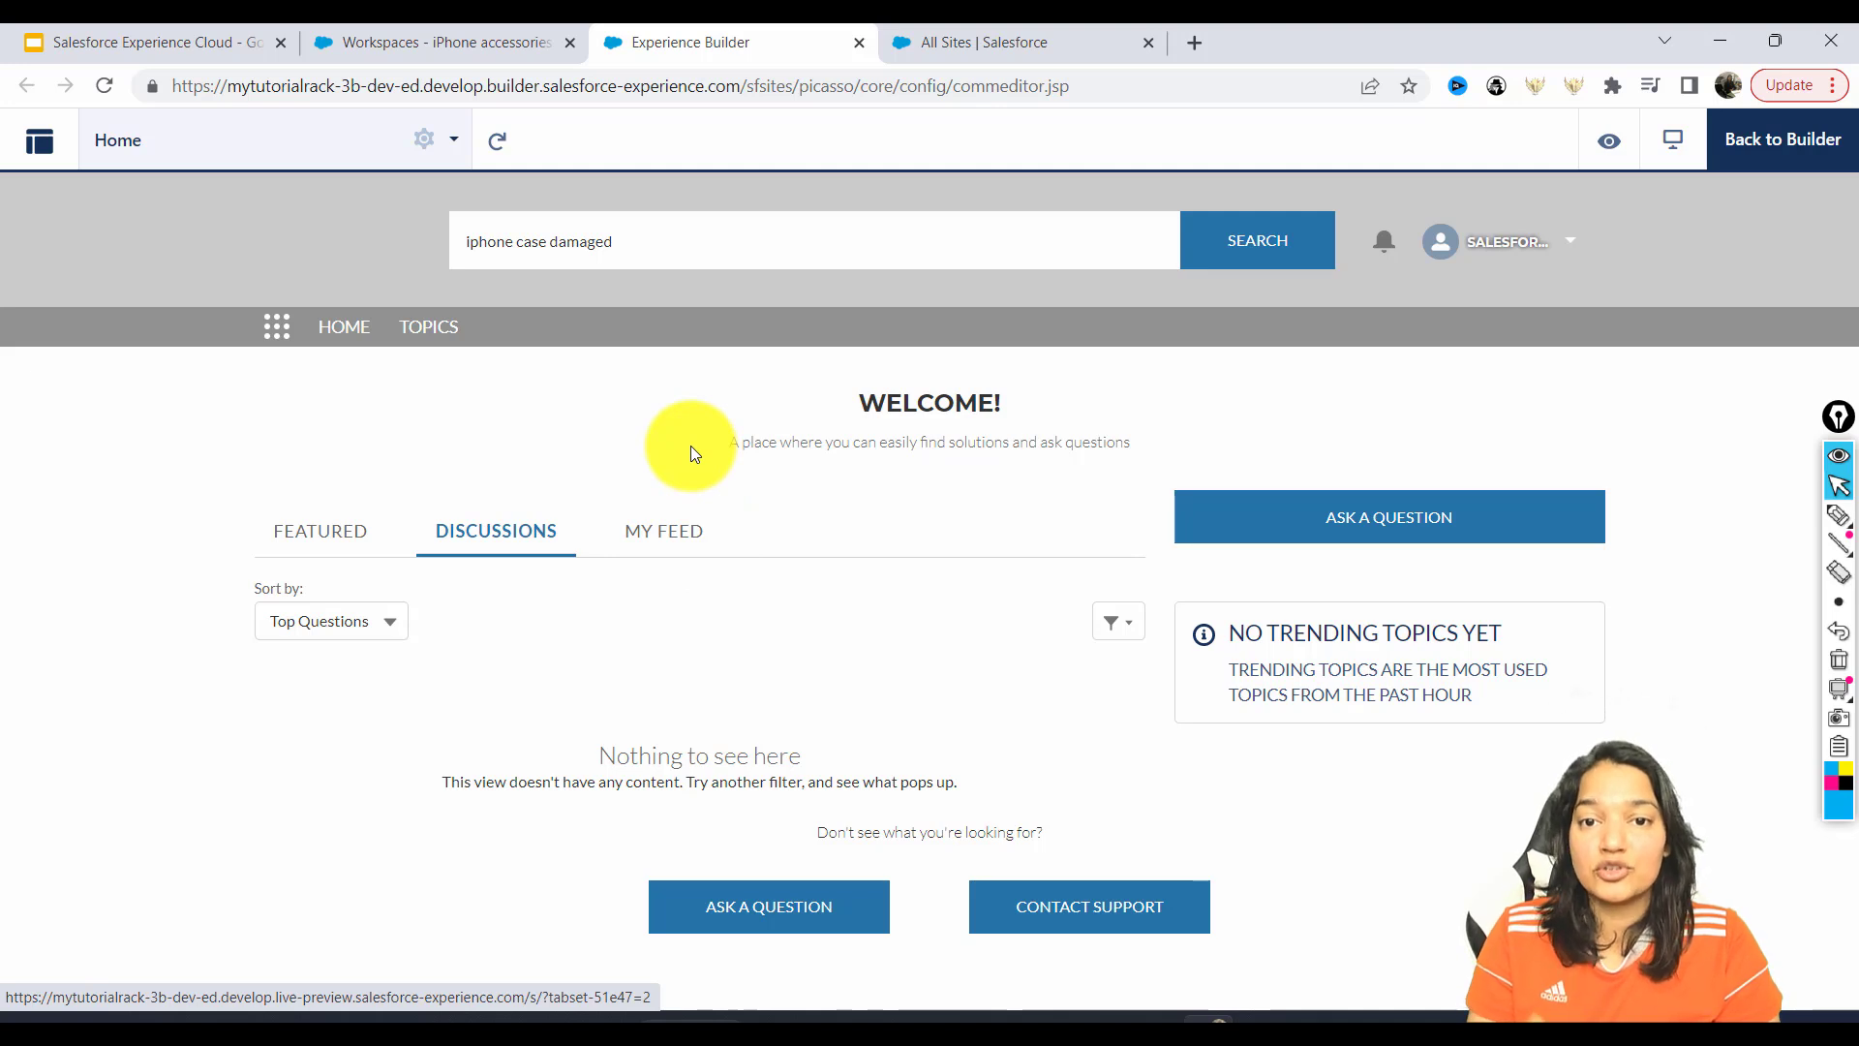
pyautogui.click(757, 920)
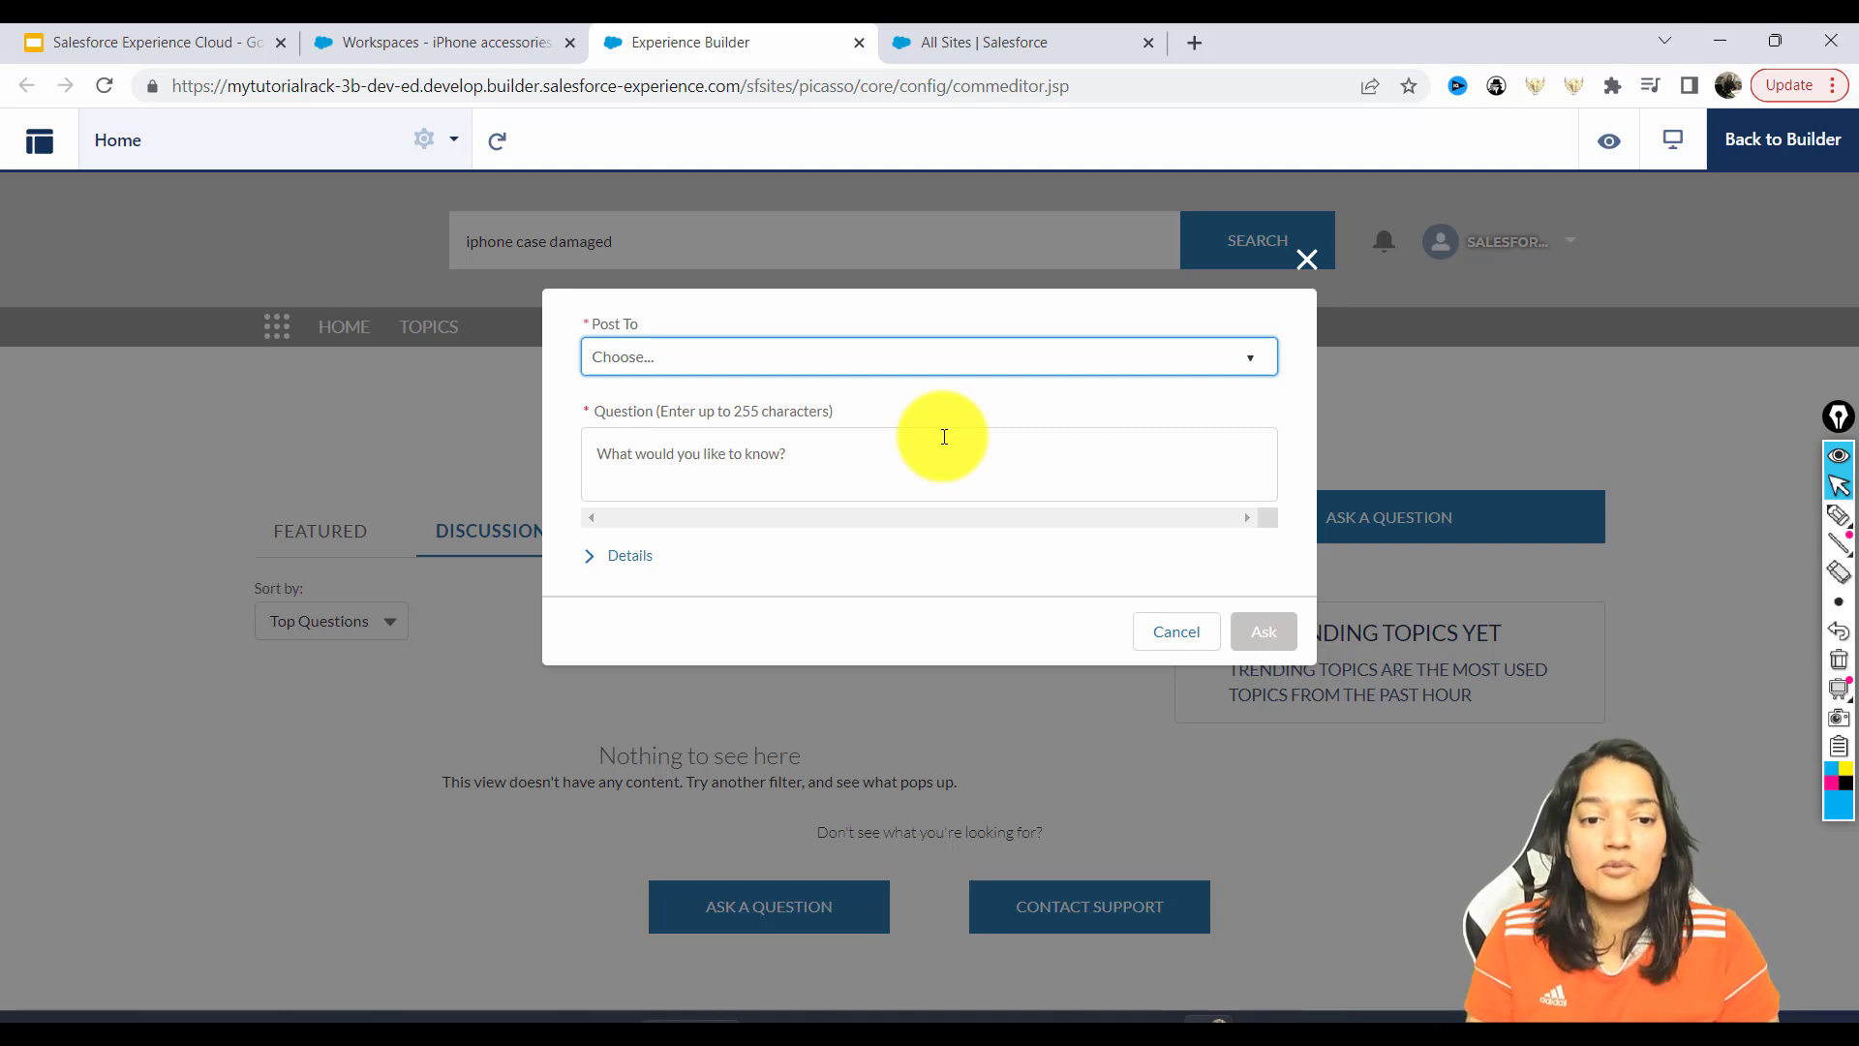
# Close the unfinished Ask a Question form, view Contact Support, then go back to Home.
pyautogui.click(1314, 260)
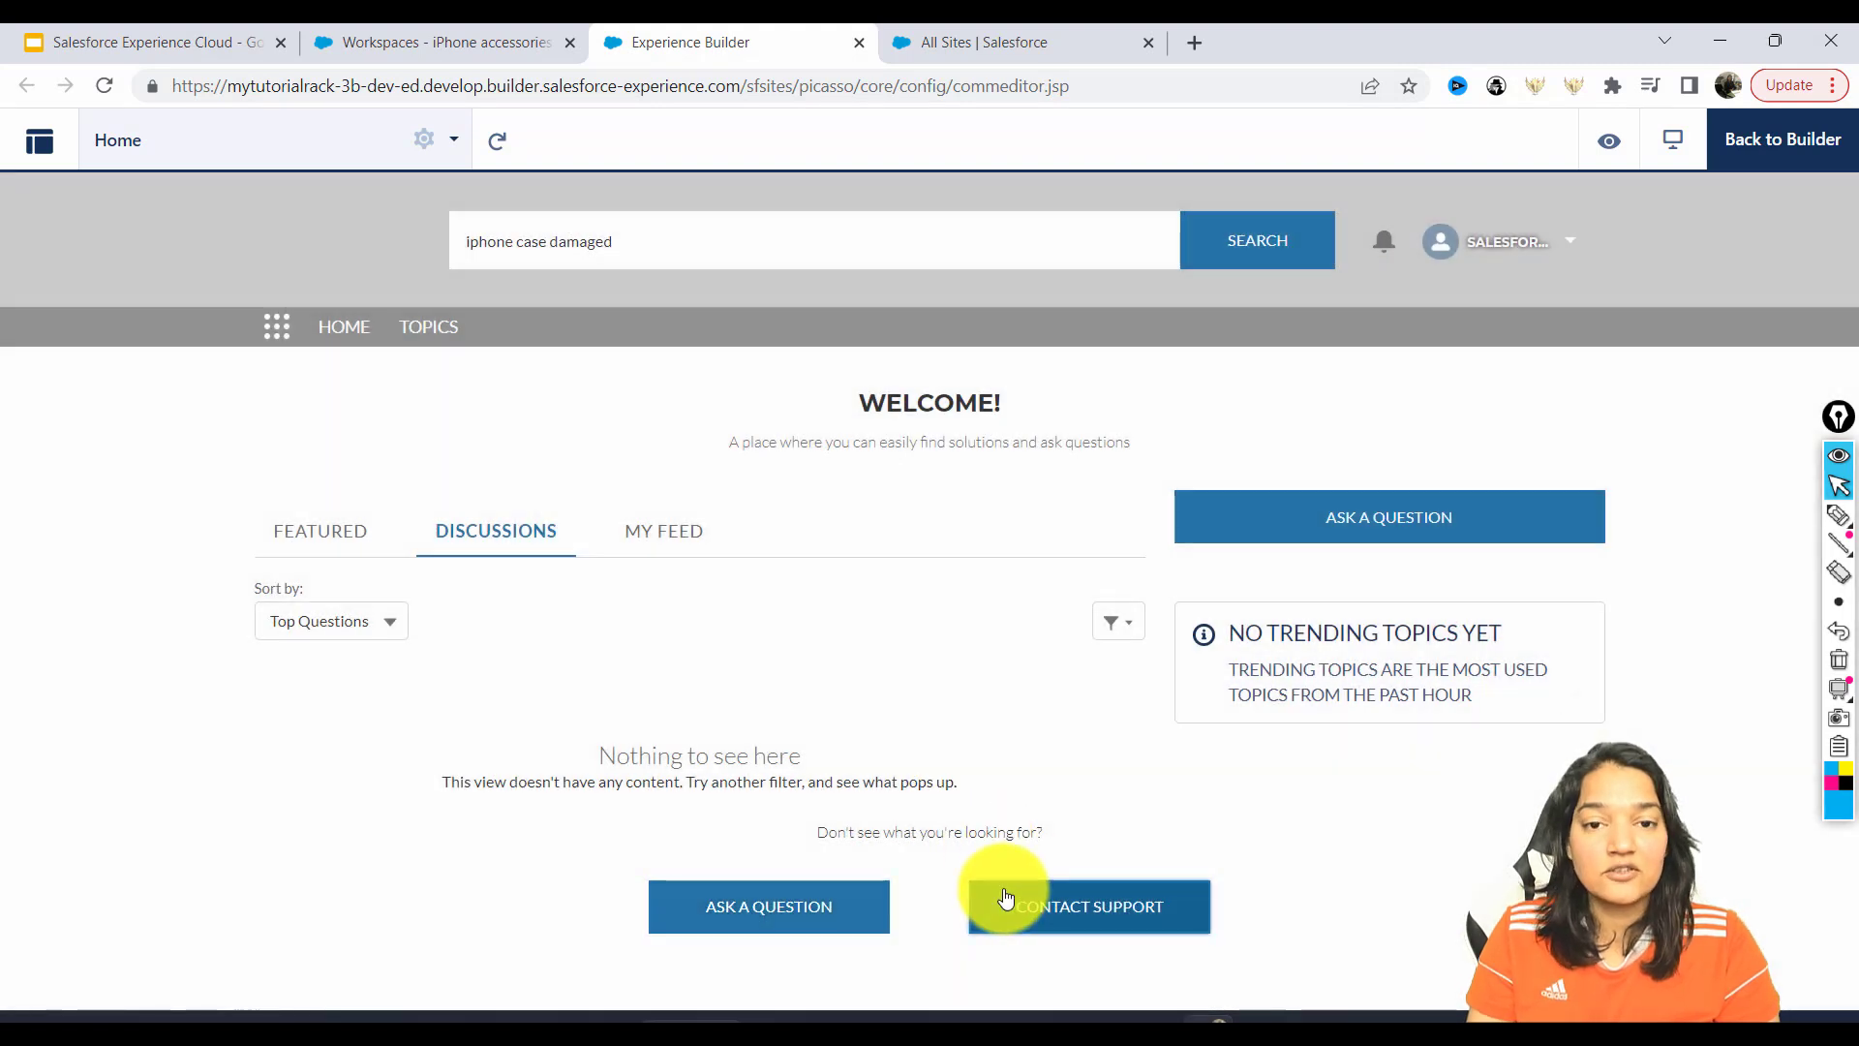
pyautogui.click(1007, 896)
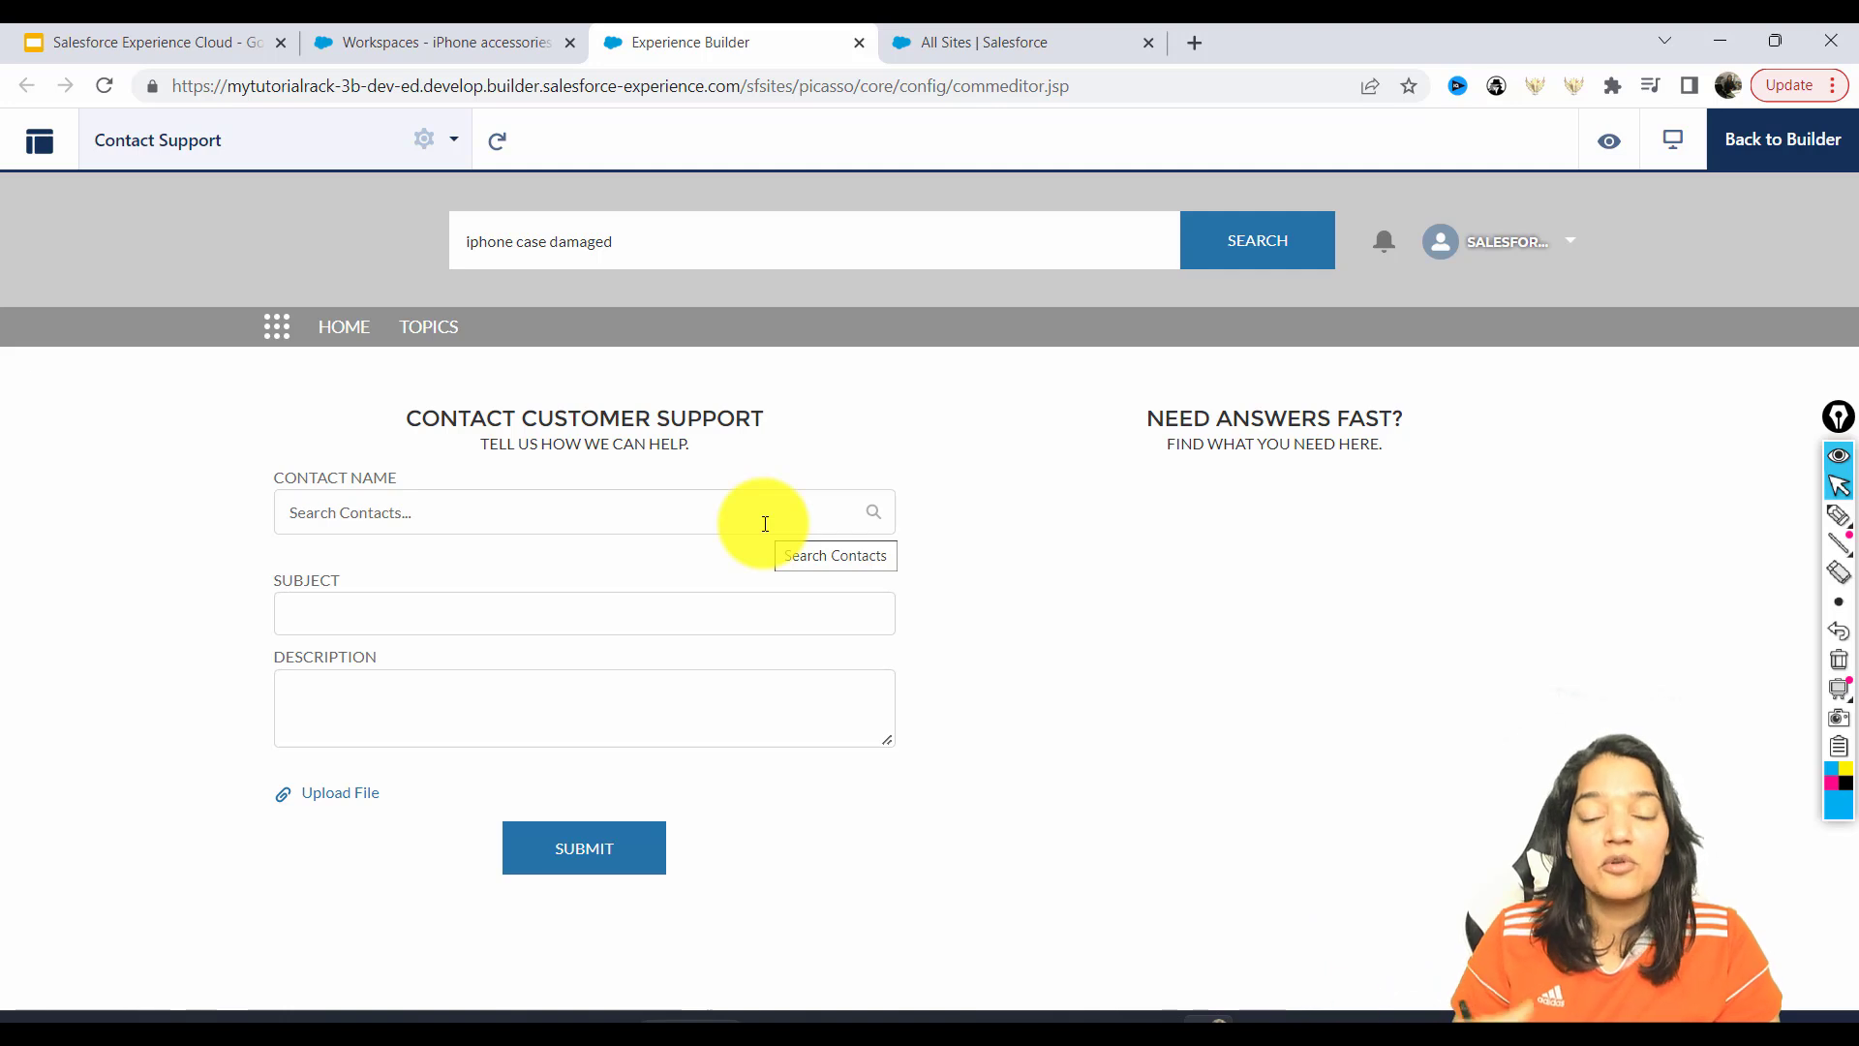
pyautogui.click(326, 347)
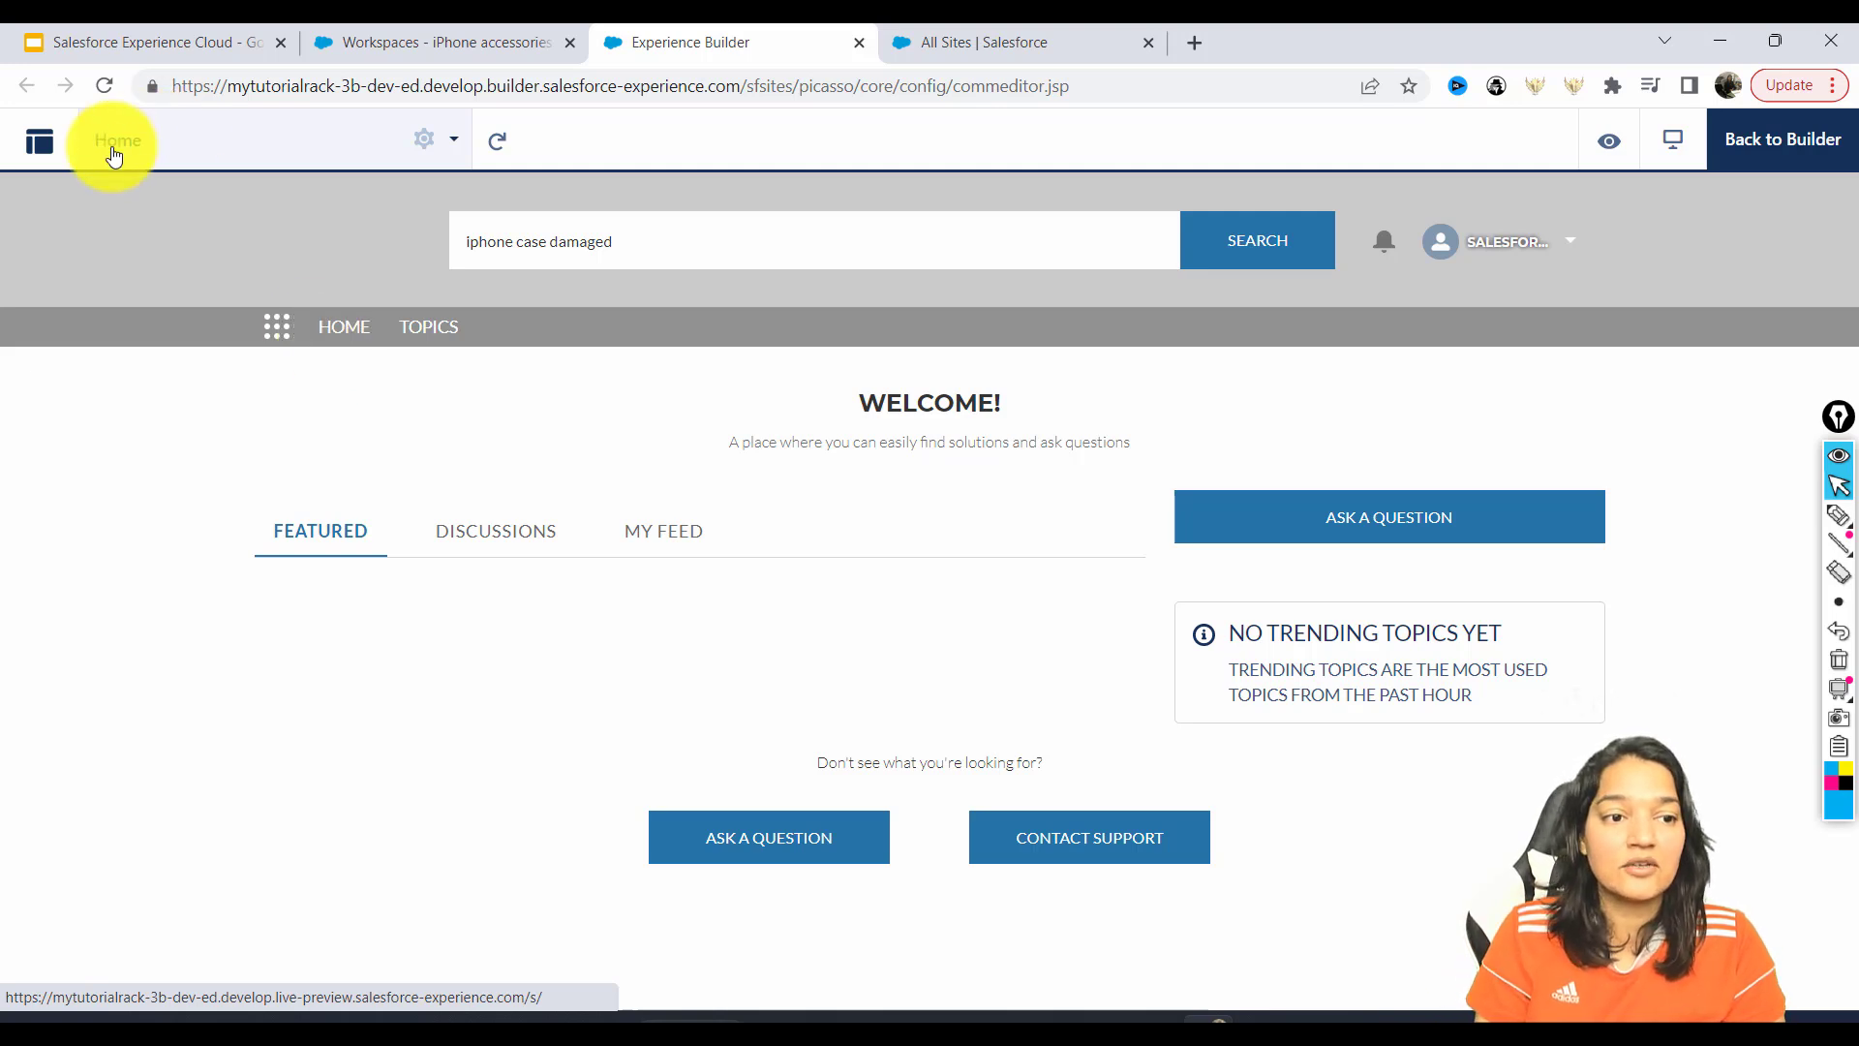
# Switch from preview back to the Builder workspace and open the Theme panel.
pyautogui.click(36, 147)
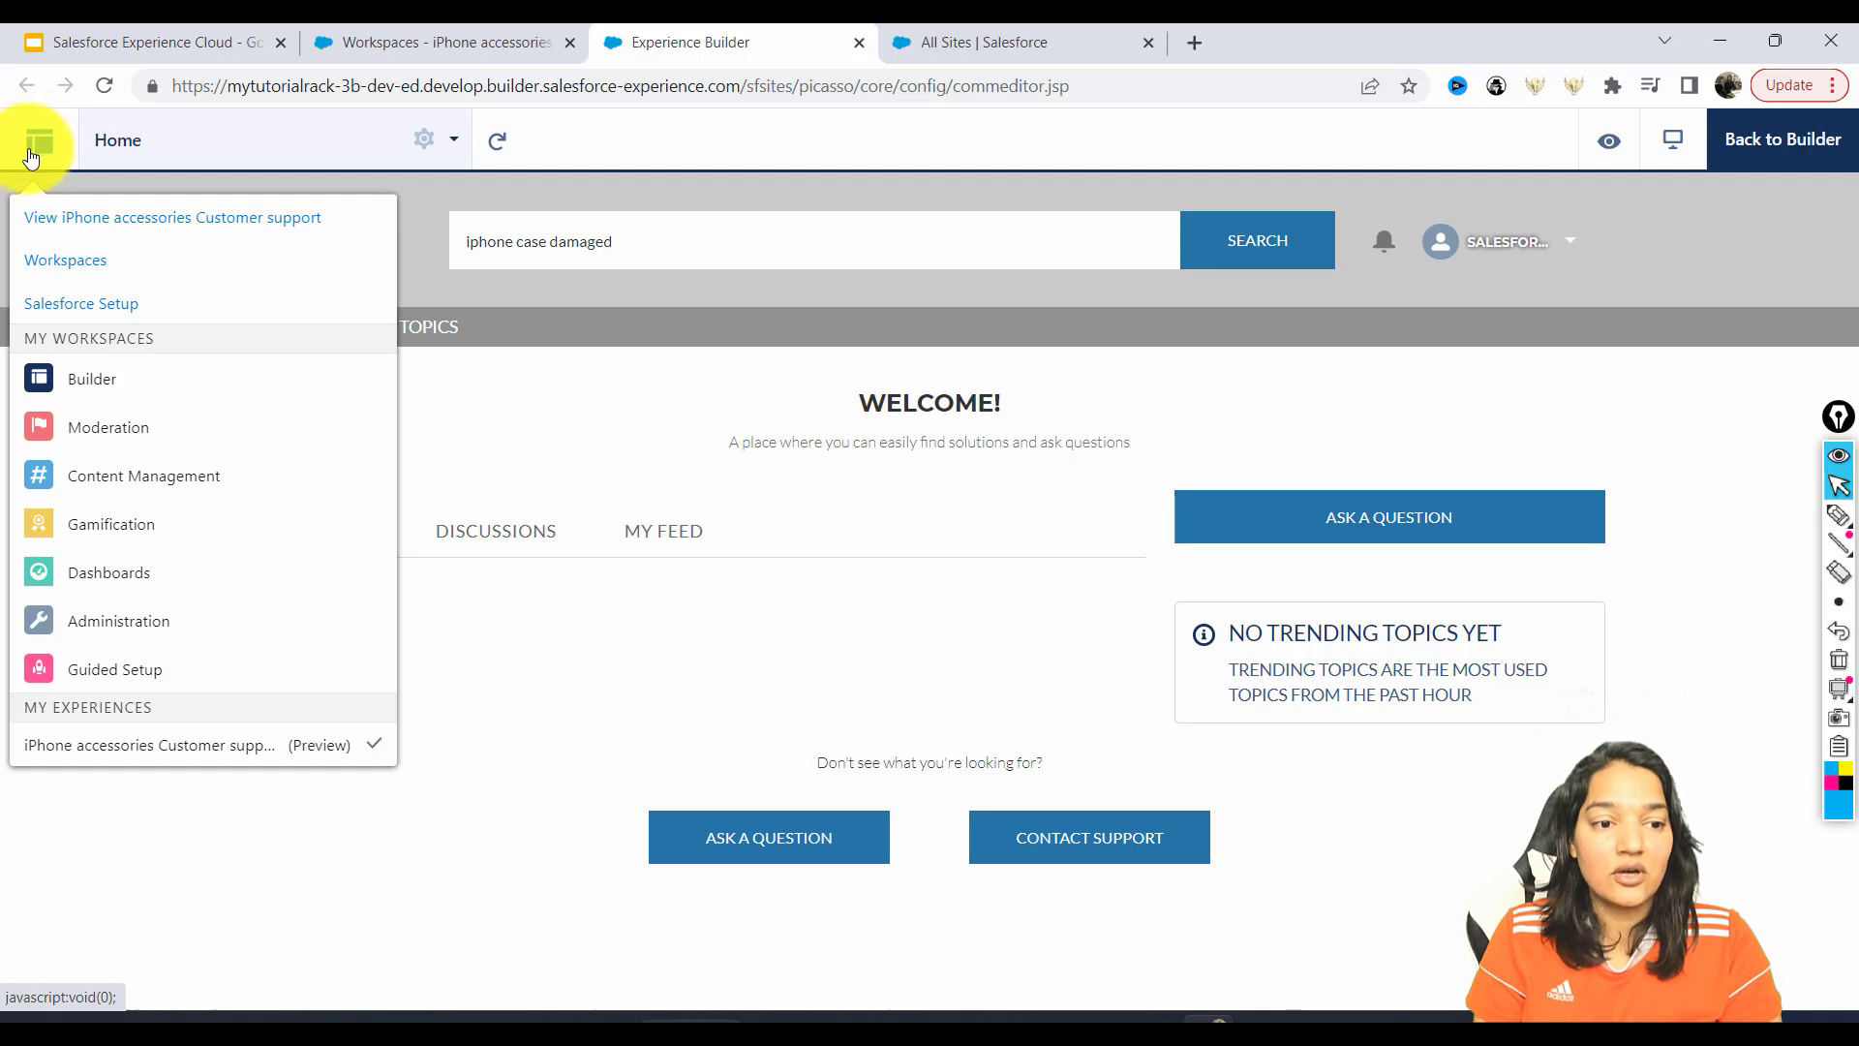
pyautogui.click(78, 384)
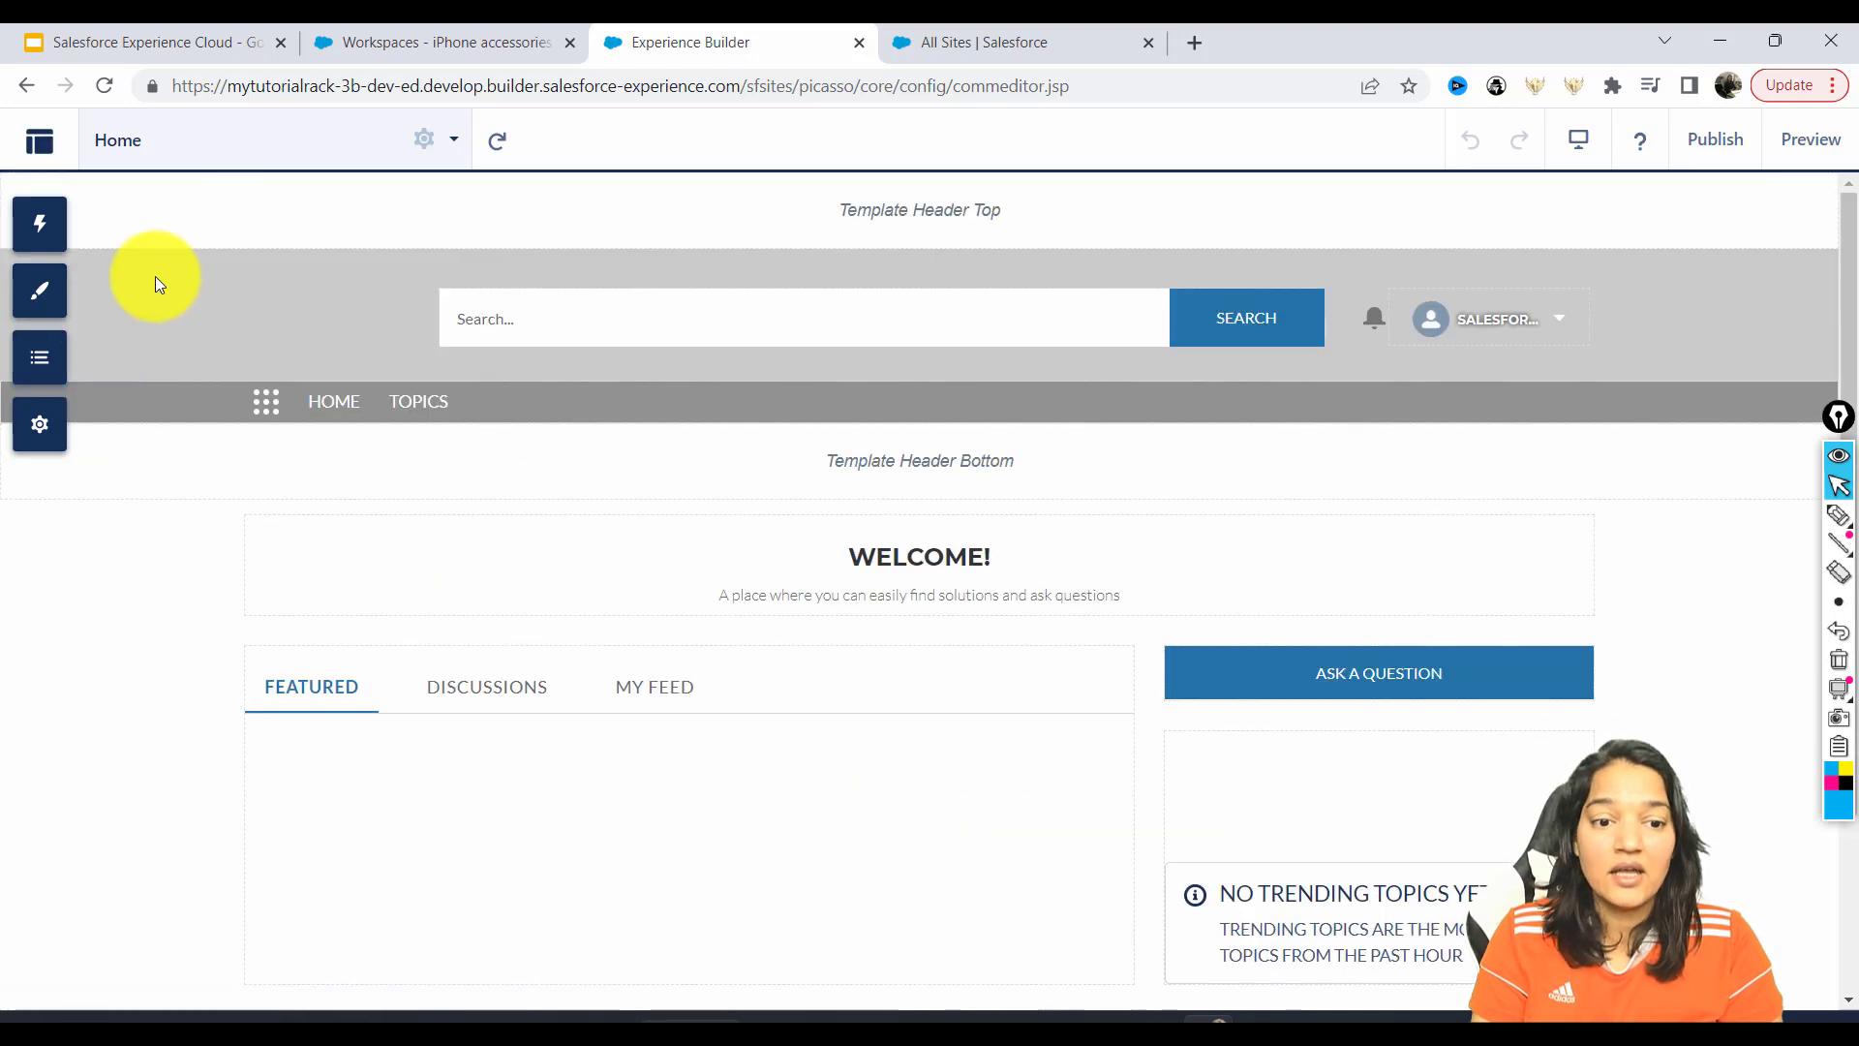
pyautogui.click(37, 294)
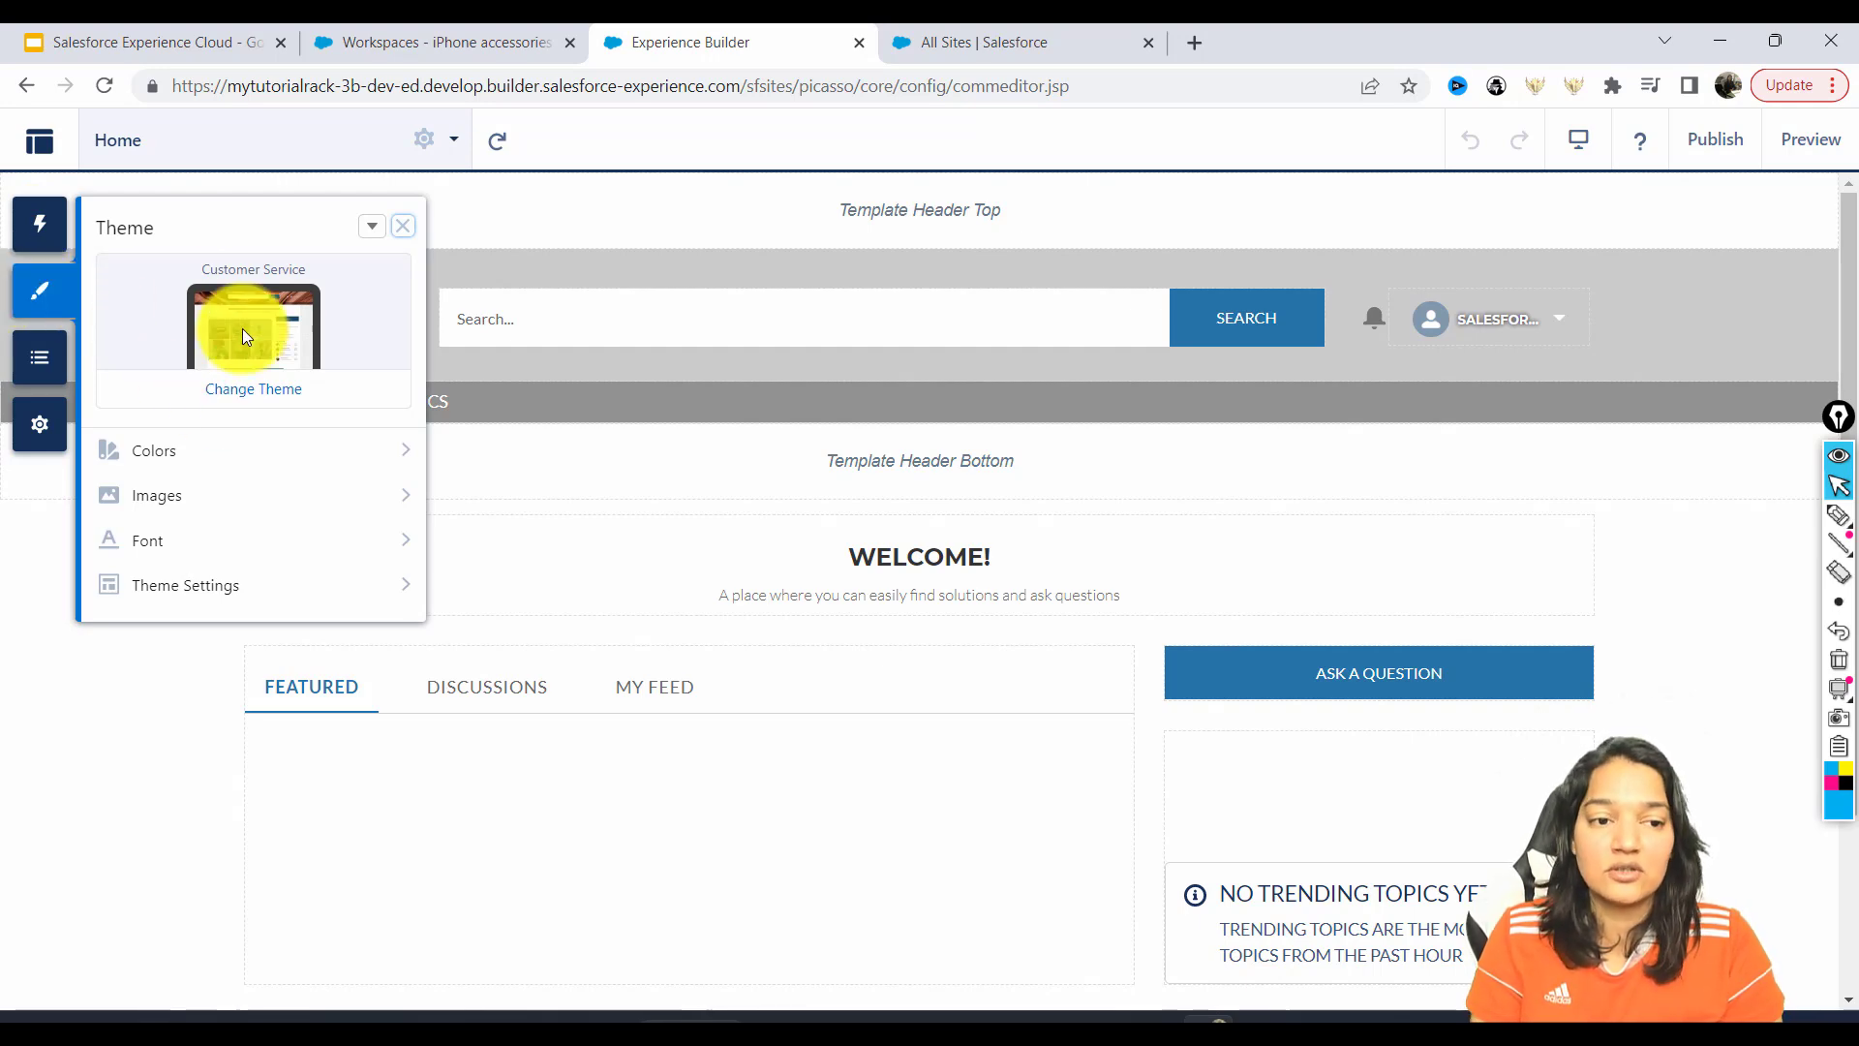
# Browse the Change Theme gallery, keep the Customer Service theme, and open Colors.
pyautogui.click(244, 390)
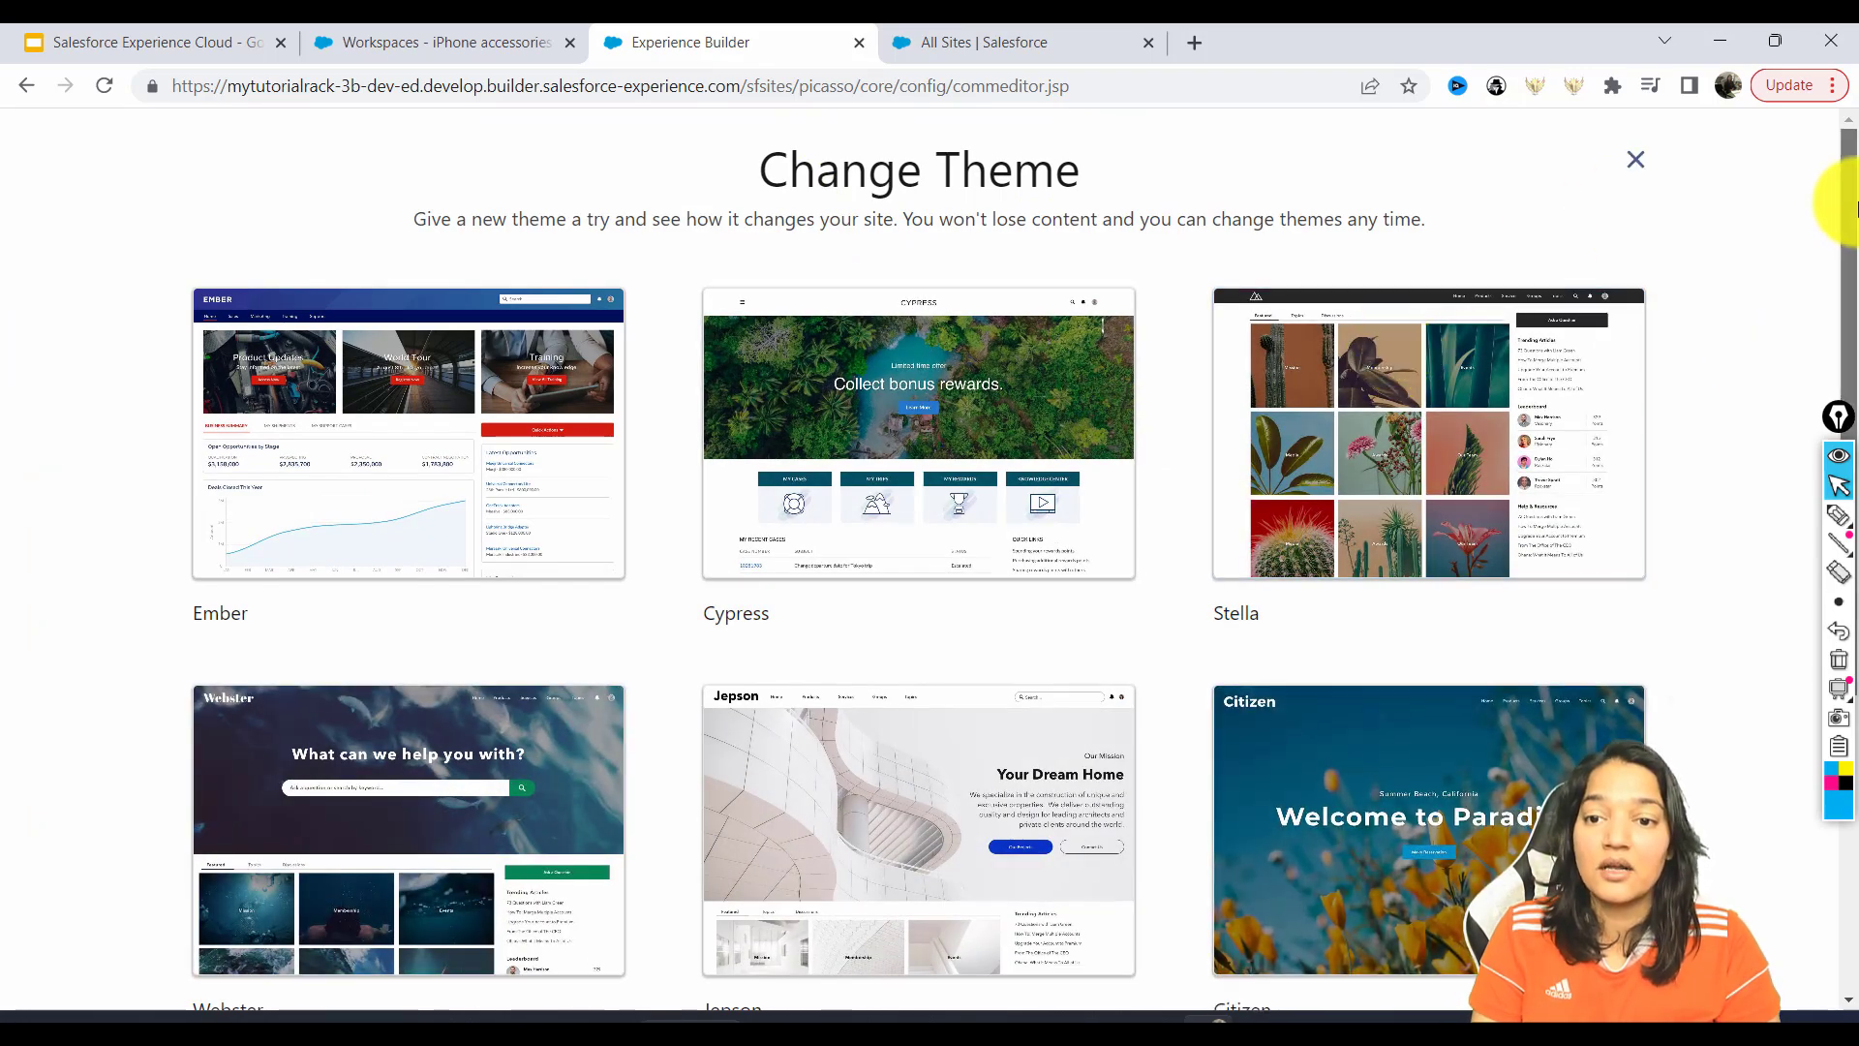
pyautogui.scroll(-5, 1842, 520)
pyautogui.scroll(5, 1842, 520)
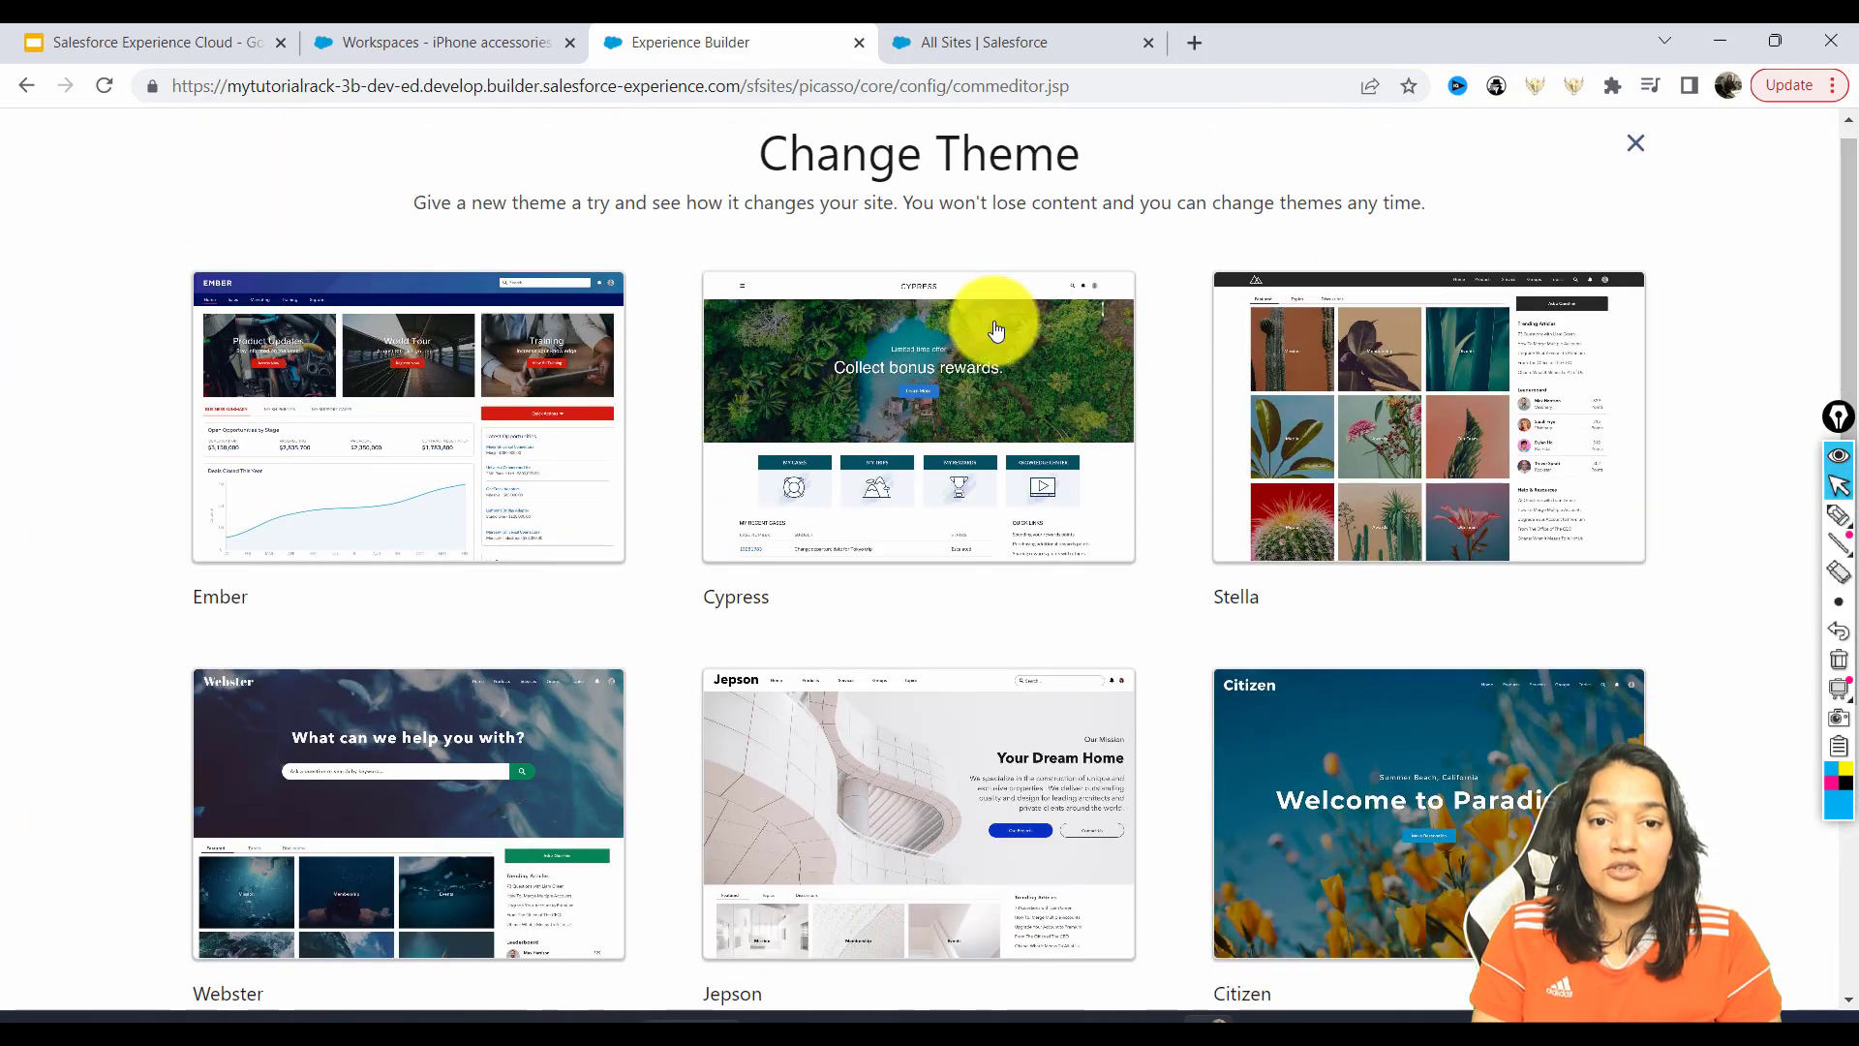
pyautogui.click(1637, 145)
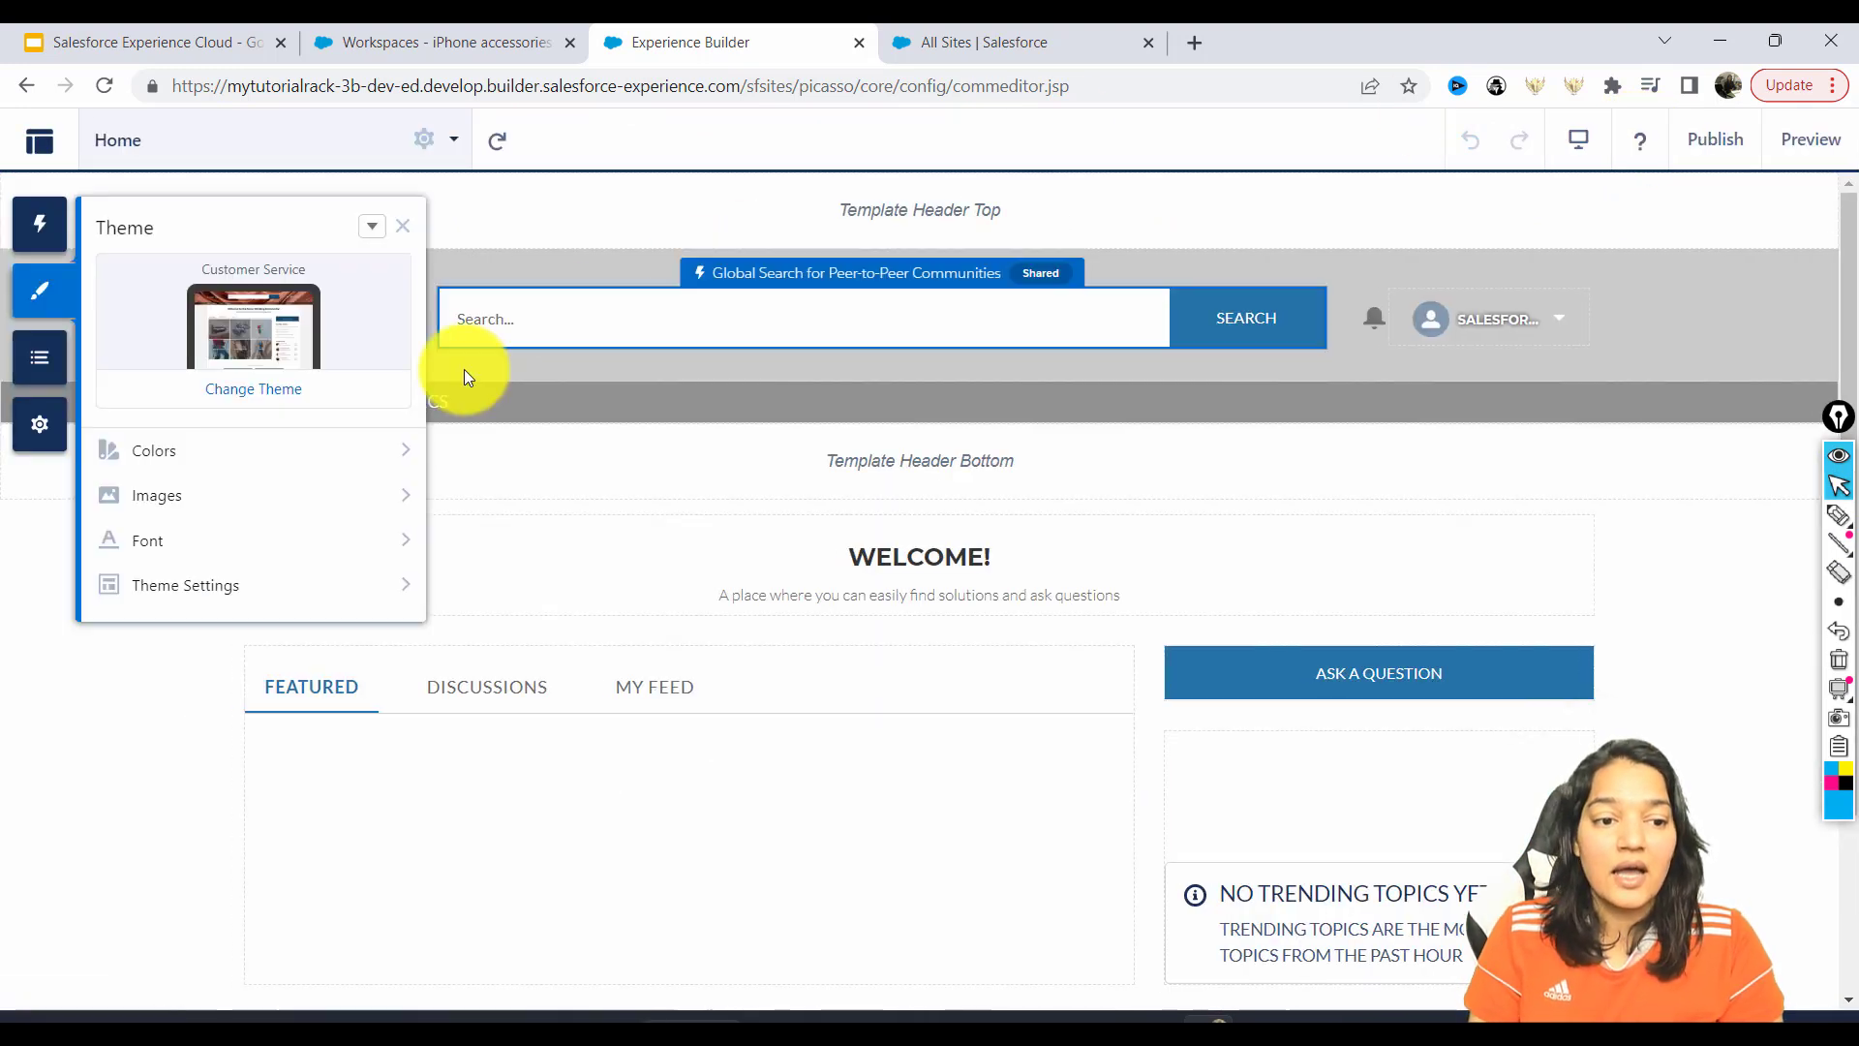
pyautogui.click(373, 454)
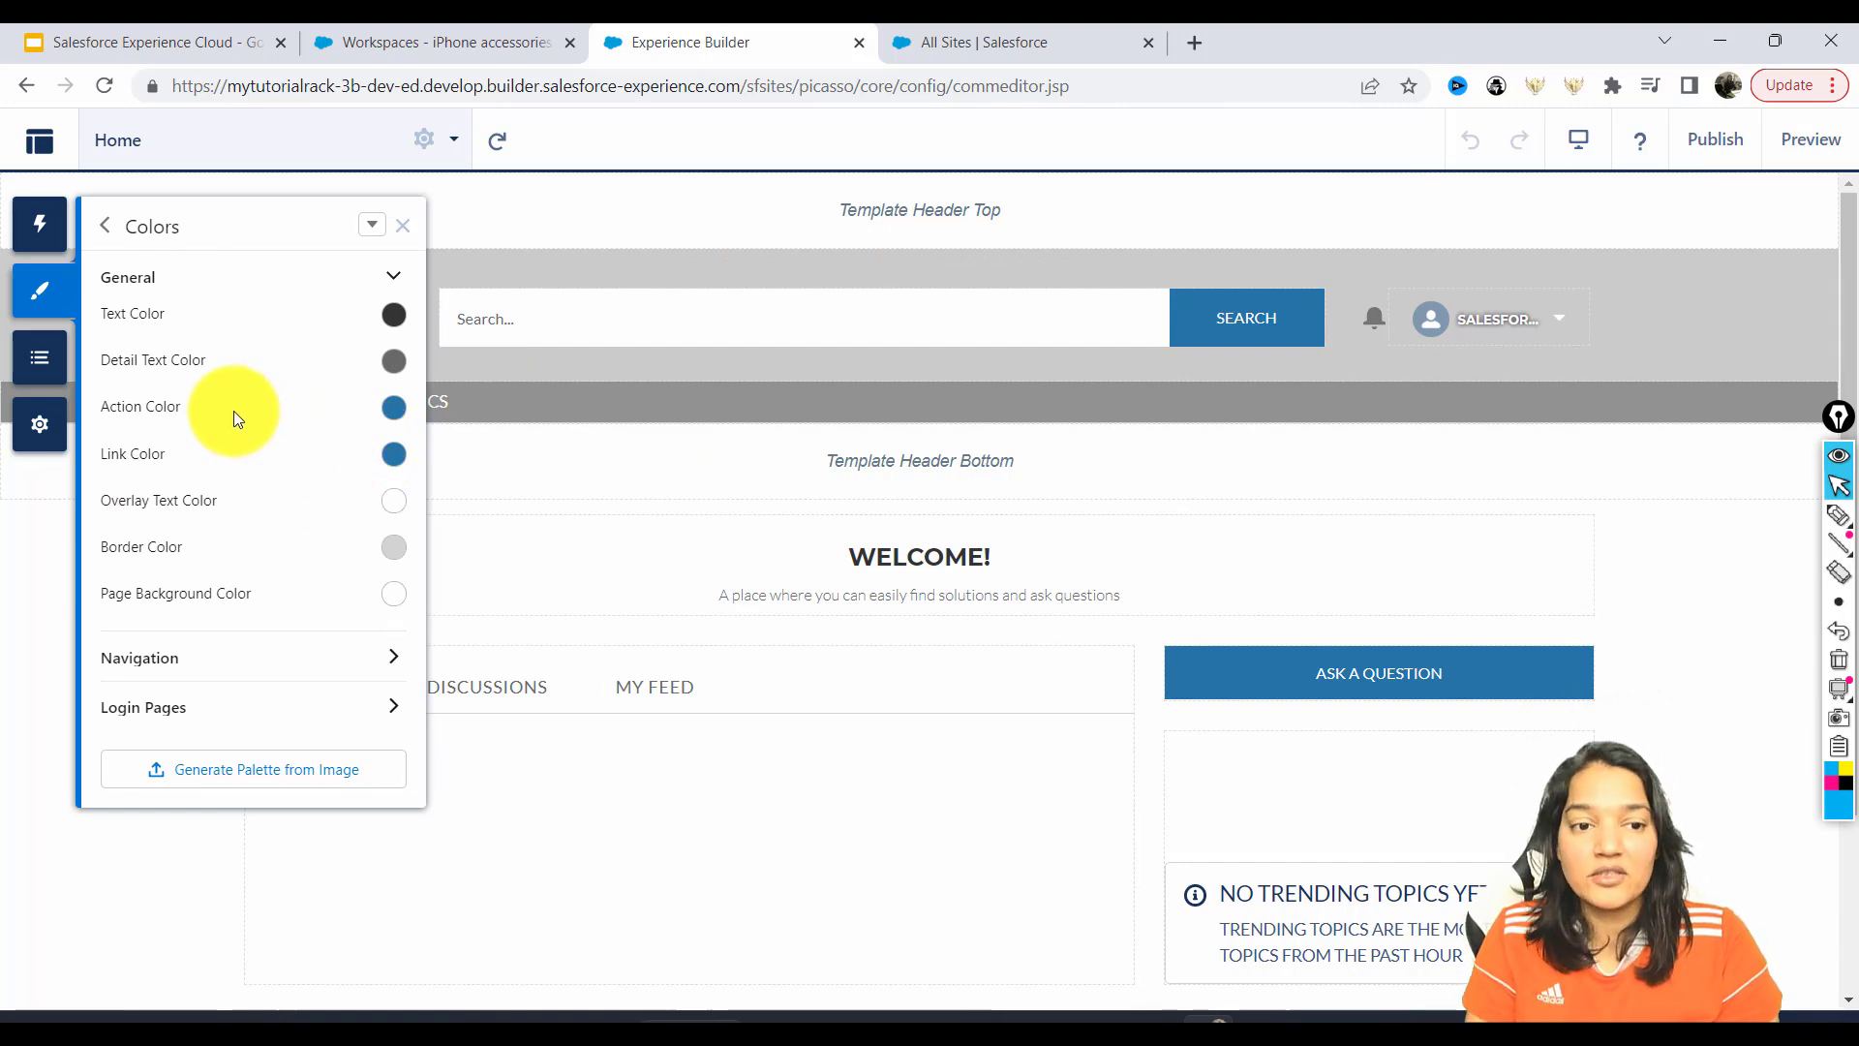
# Set the theme's action colour to orange and the detail text colour to near black.
pyautogui.click(395, 408)
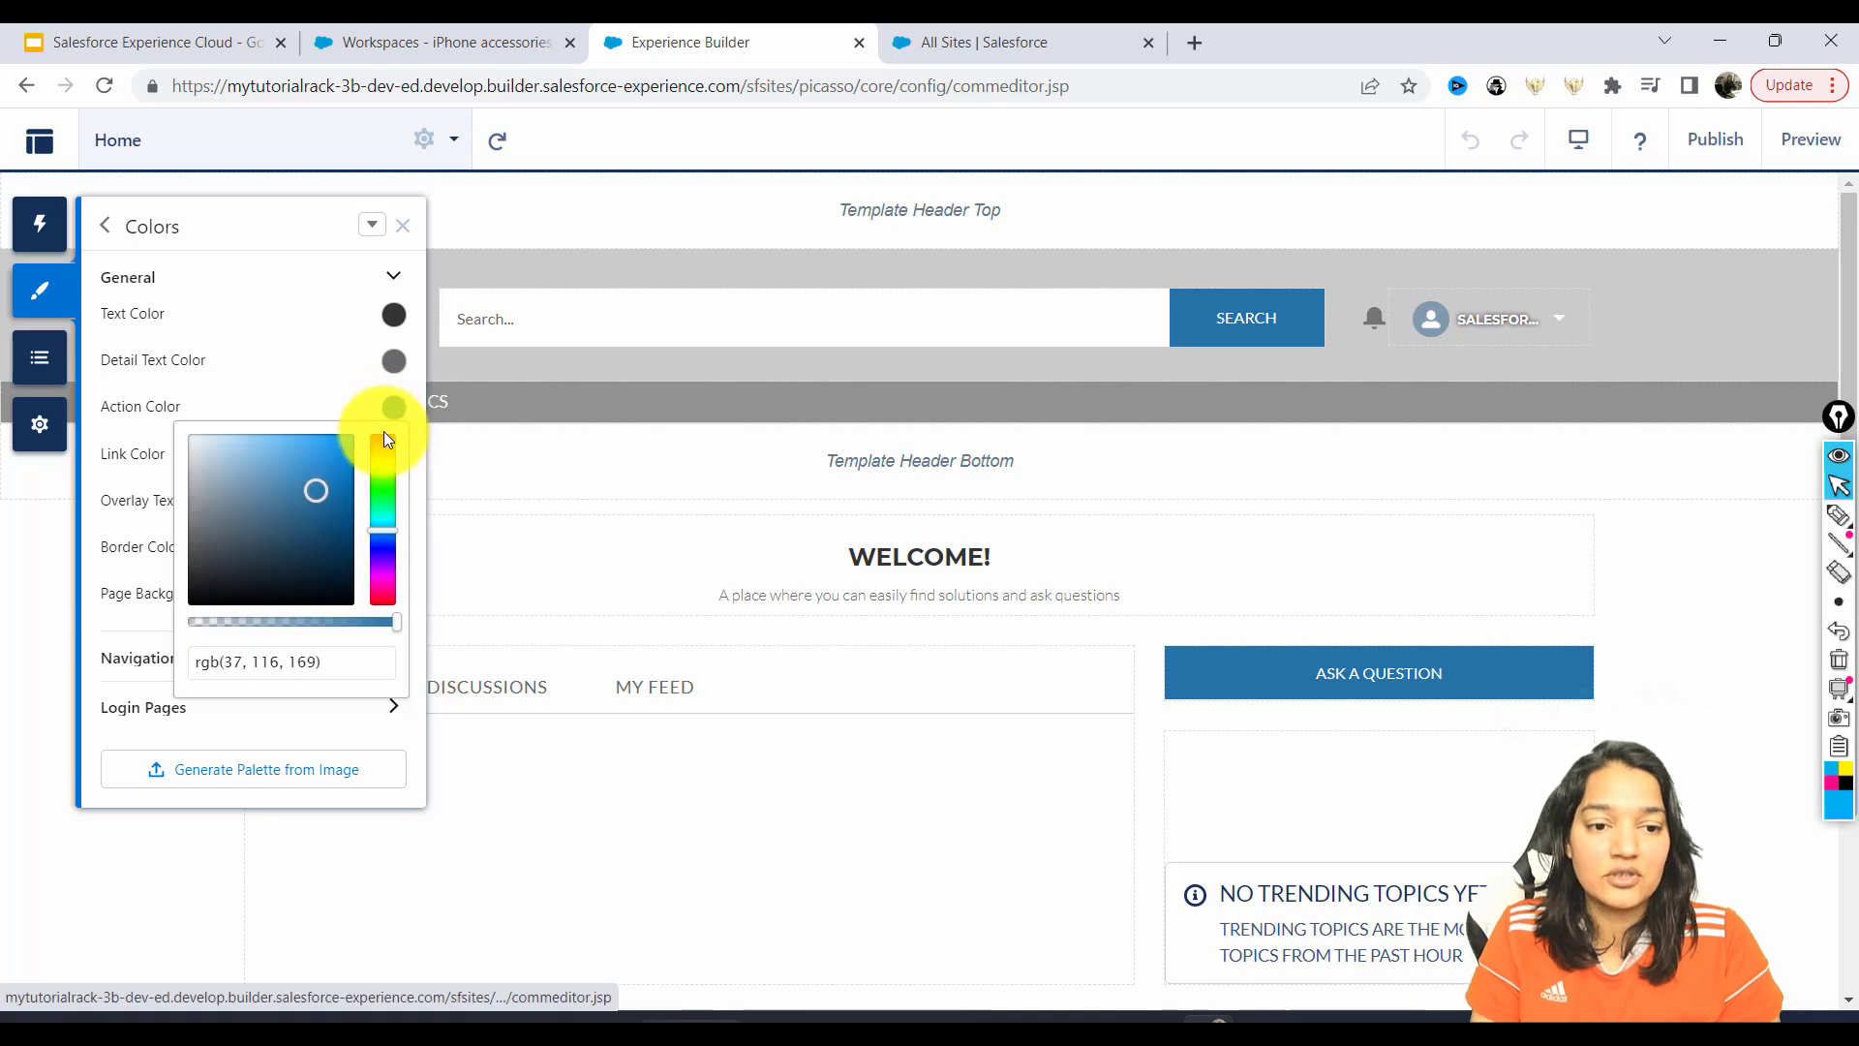
pyautogui.click(382, 442)
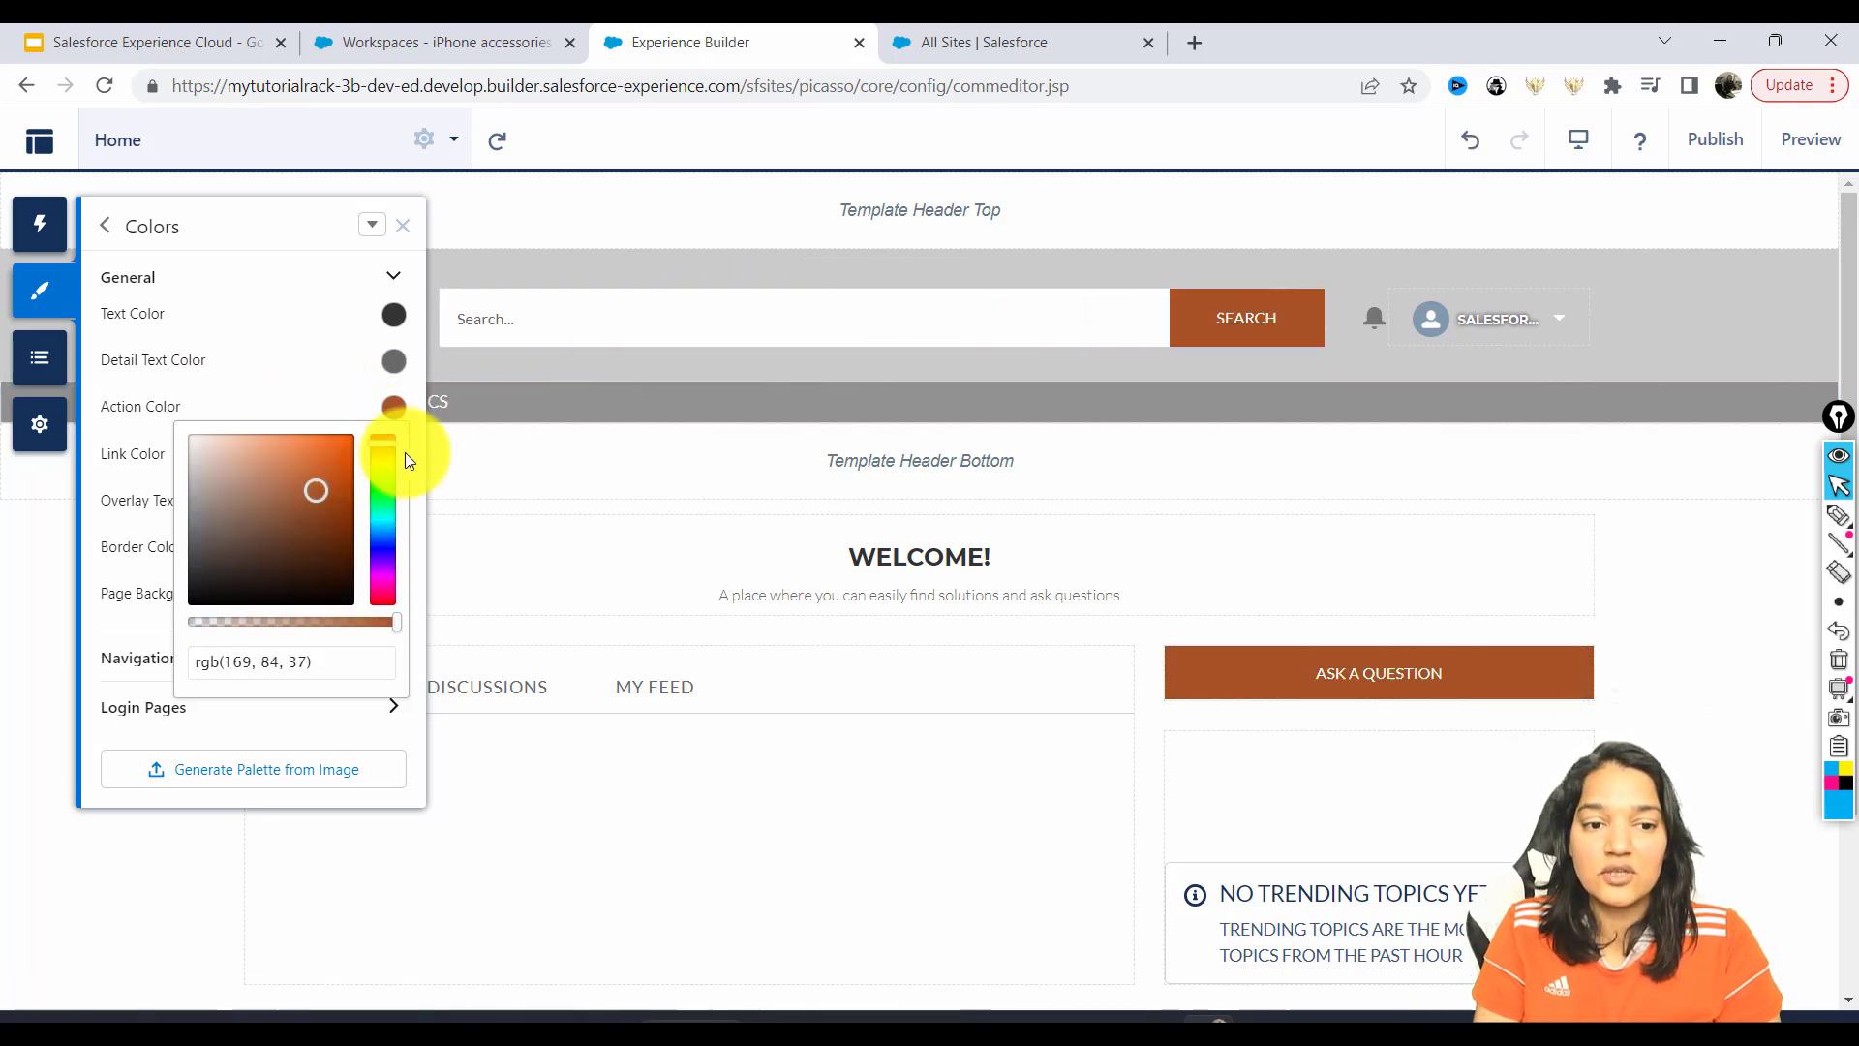
pyautogui.moveTo(303, 485)
pyautogui.mouseDown()
pyautogui.moveTo(336, 443)
pyautogui.moveTo(316, 465)
pyautogui.moveTo(287, 440)
pyautogui.moveTo(274, 453)
pyautogui.mouseUp()
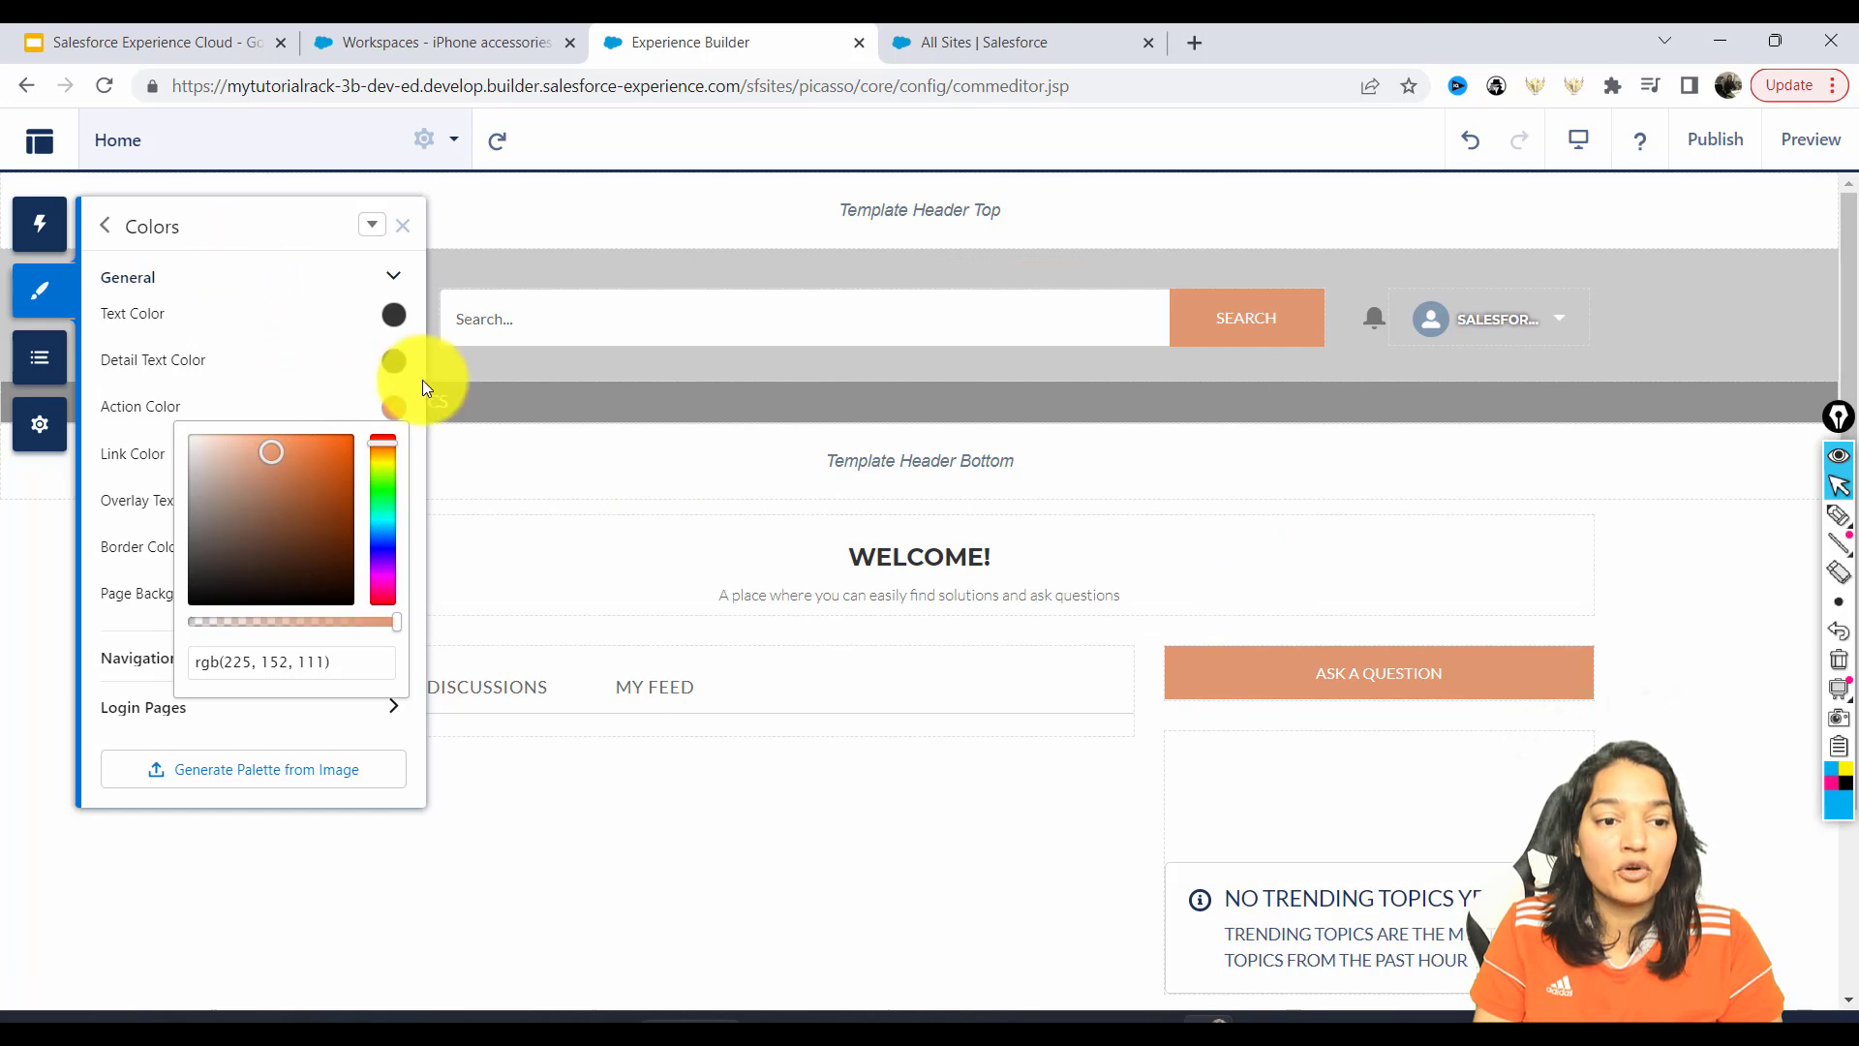
pyautogui.click(399, 366)
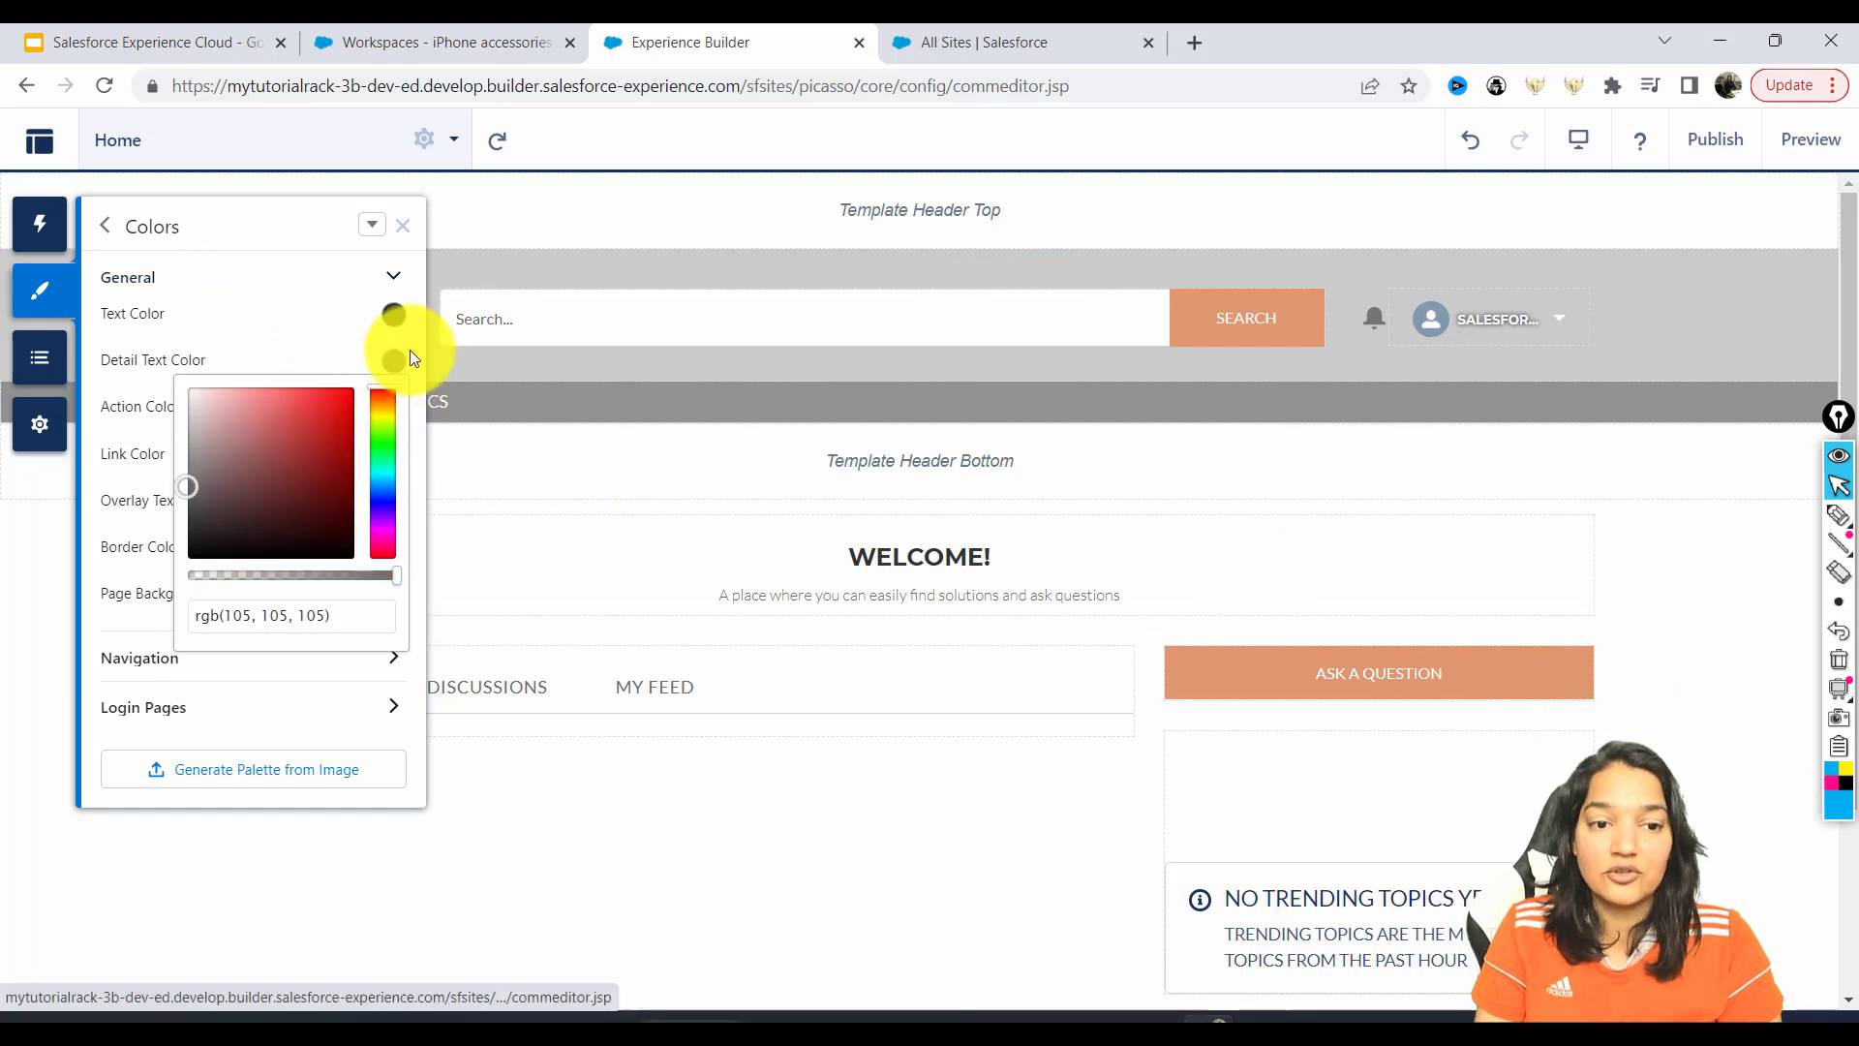
pyautogui.click(196, 538)
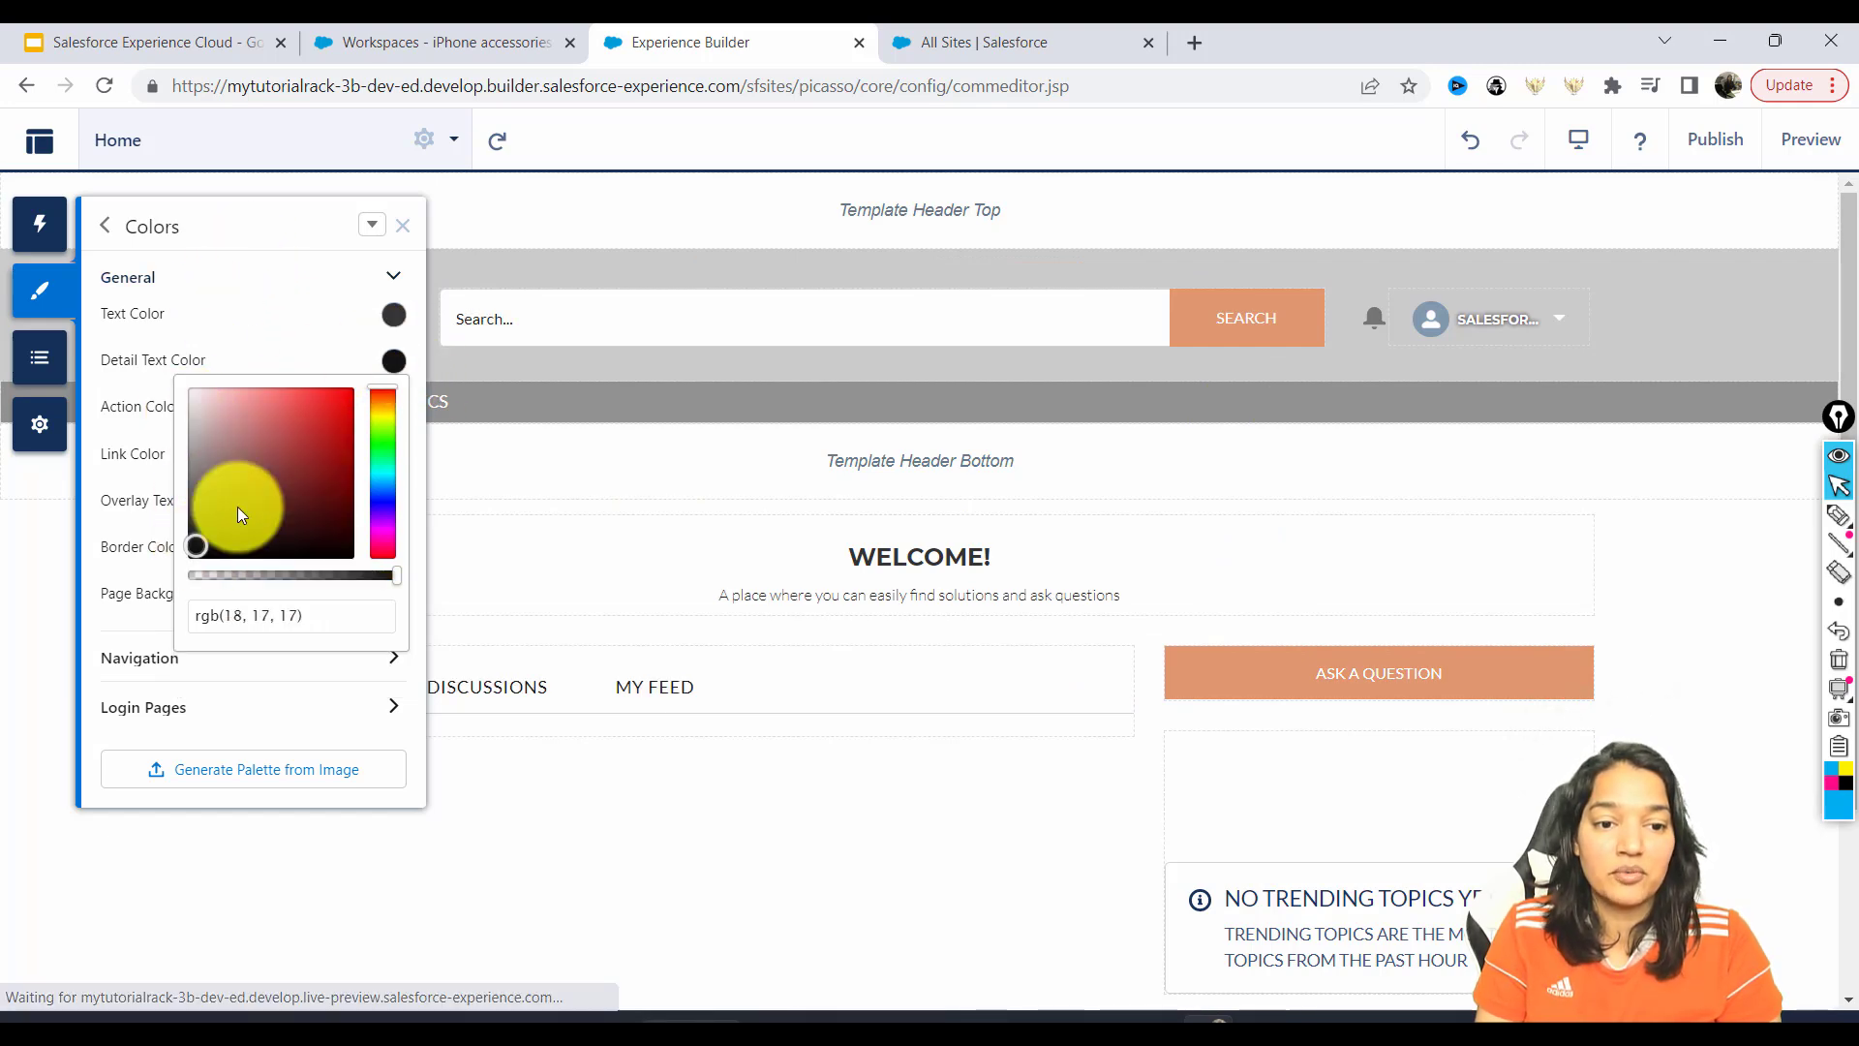
pyautogui.moveTo(198, 540); pyautogui.dragTo(366, 575)
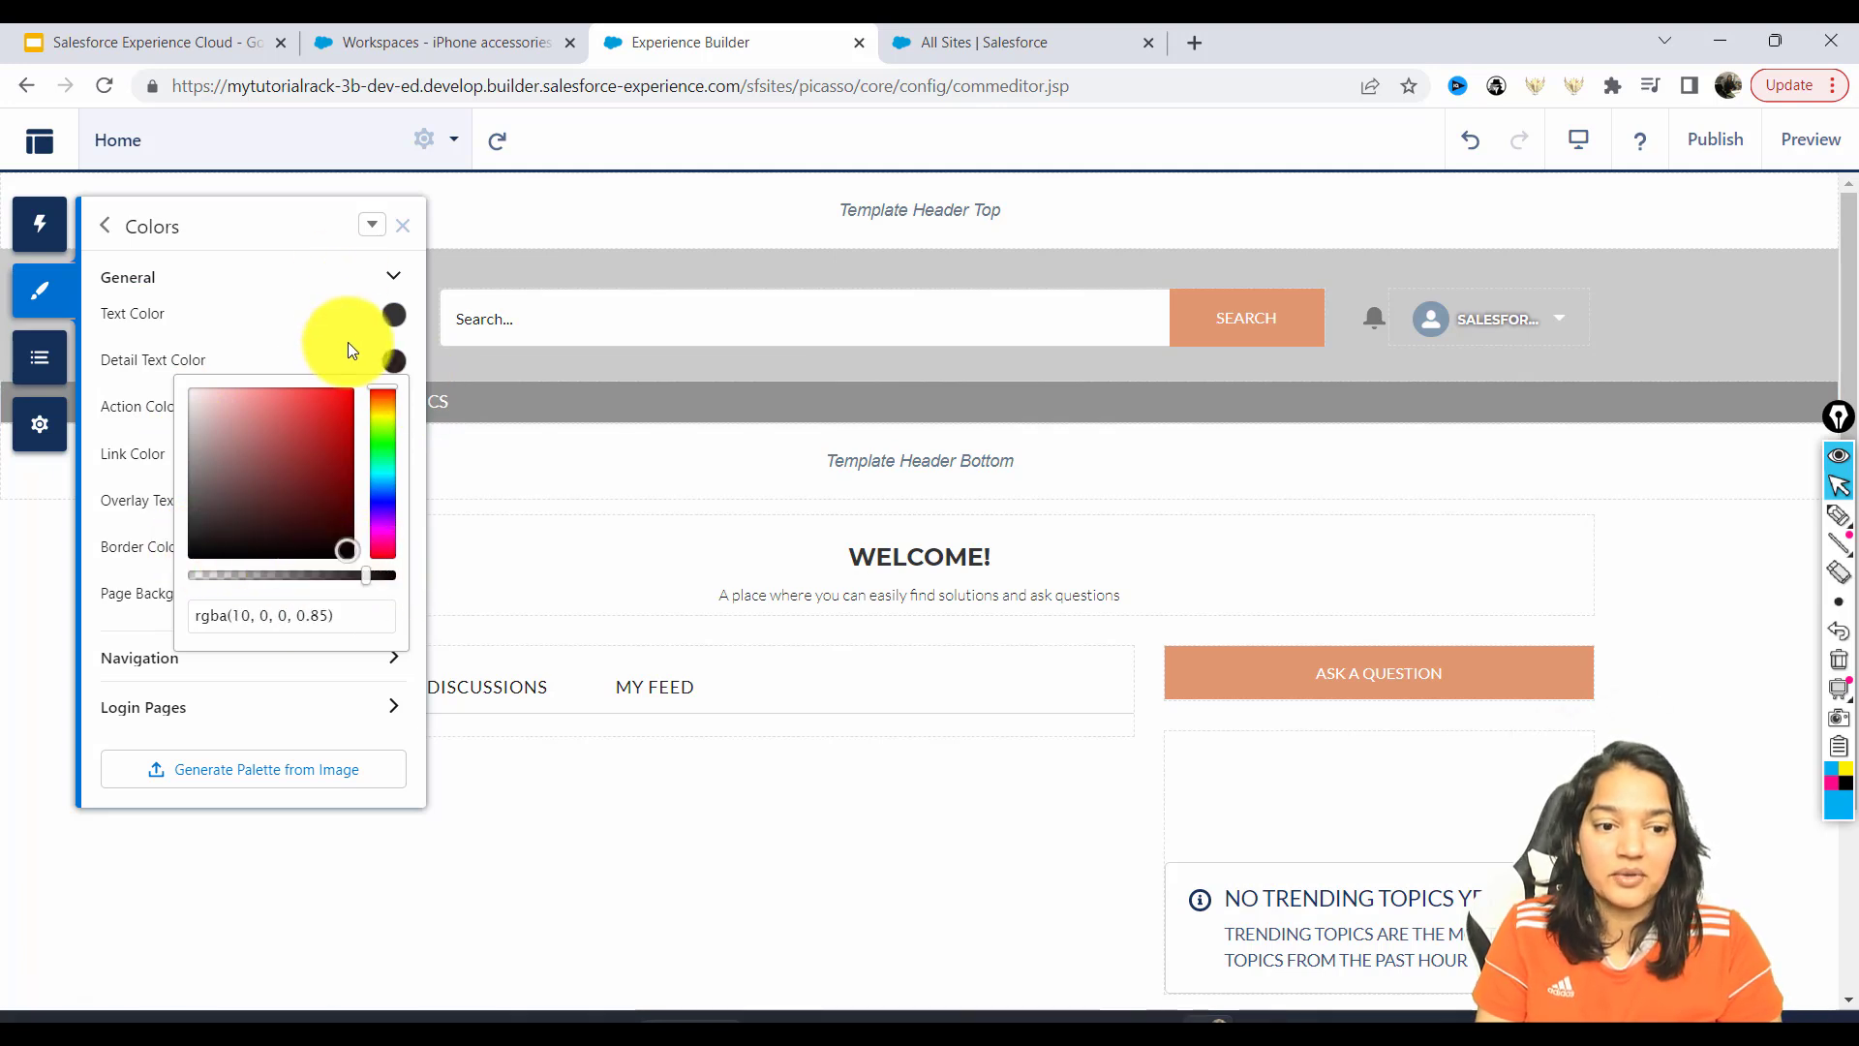
pyautogui.click(122, 415)
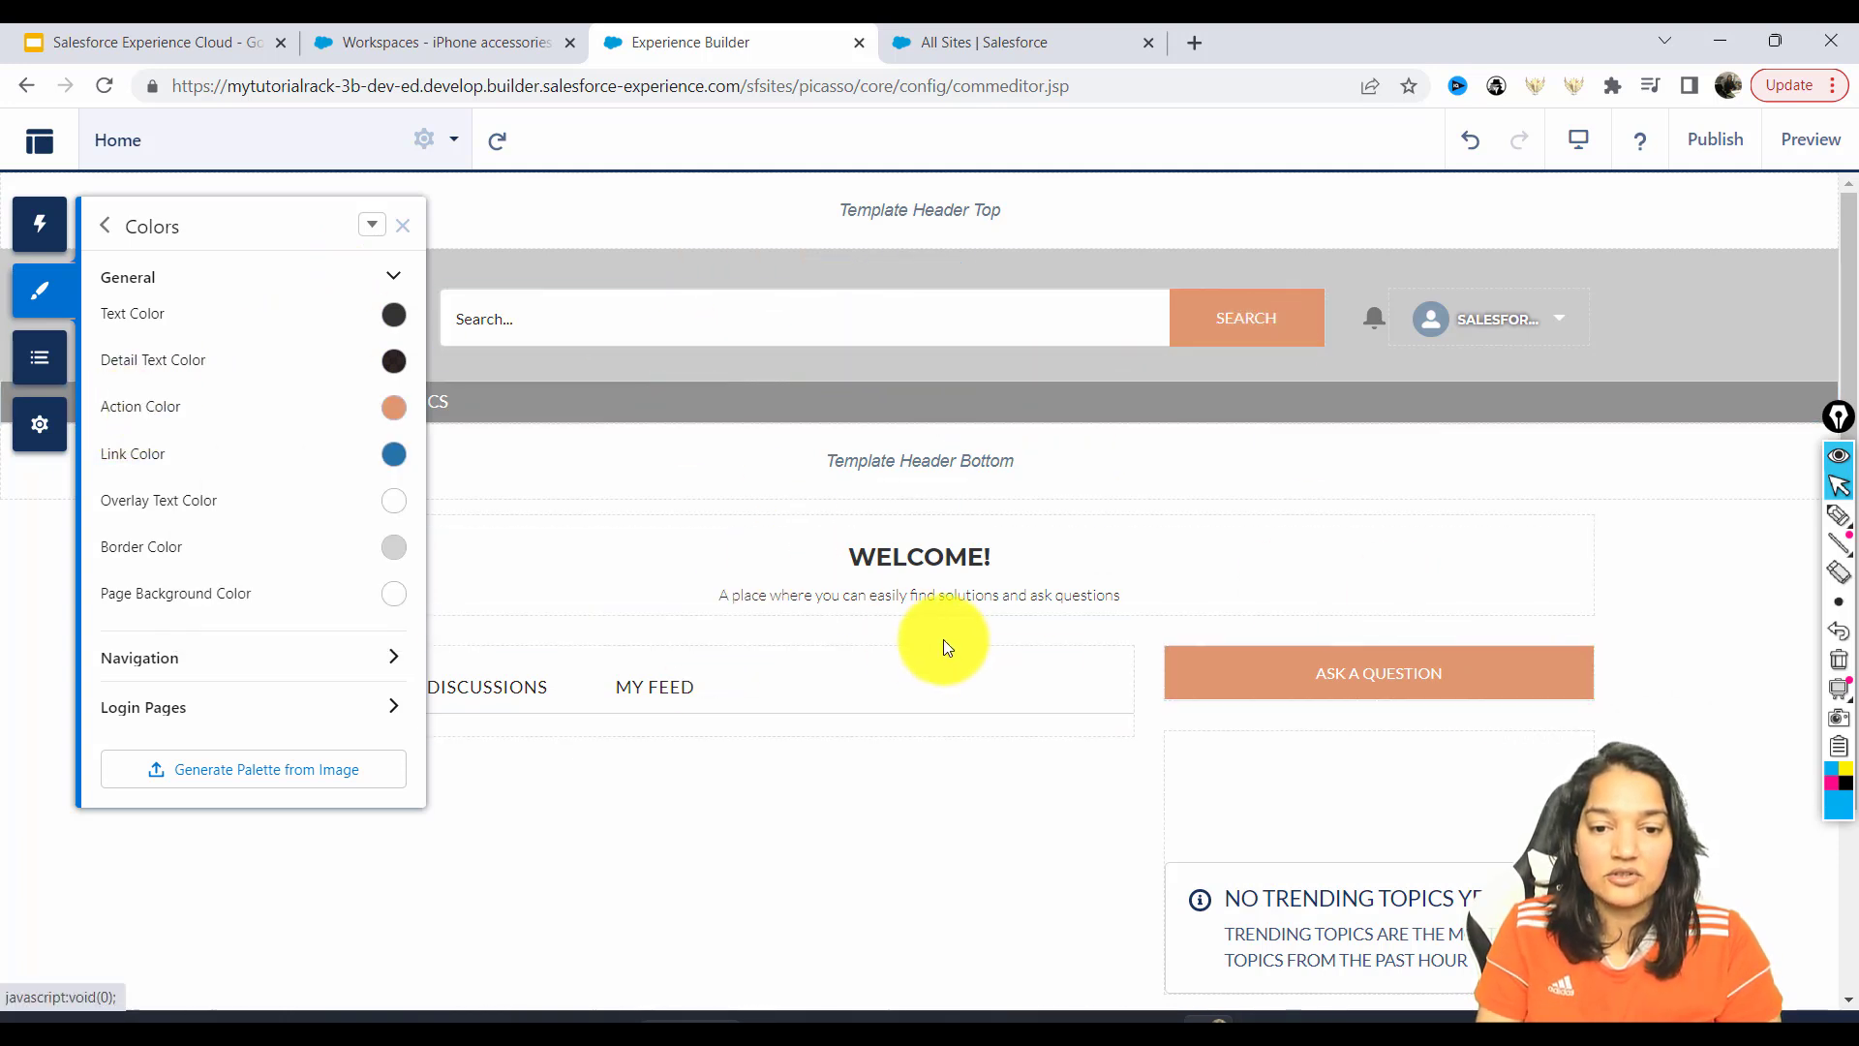
# Make the main text near black and links brighter blue rgb(11, 146, 237), then expand Navigation.
pyautogui.click(397, 306)
pyautogui.click(339, 503)
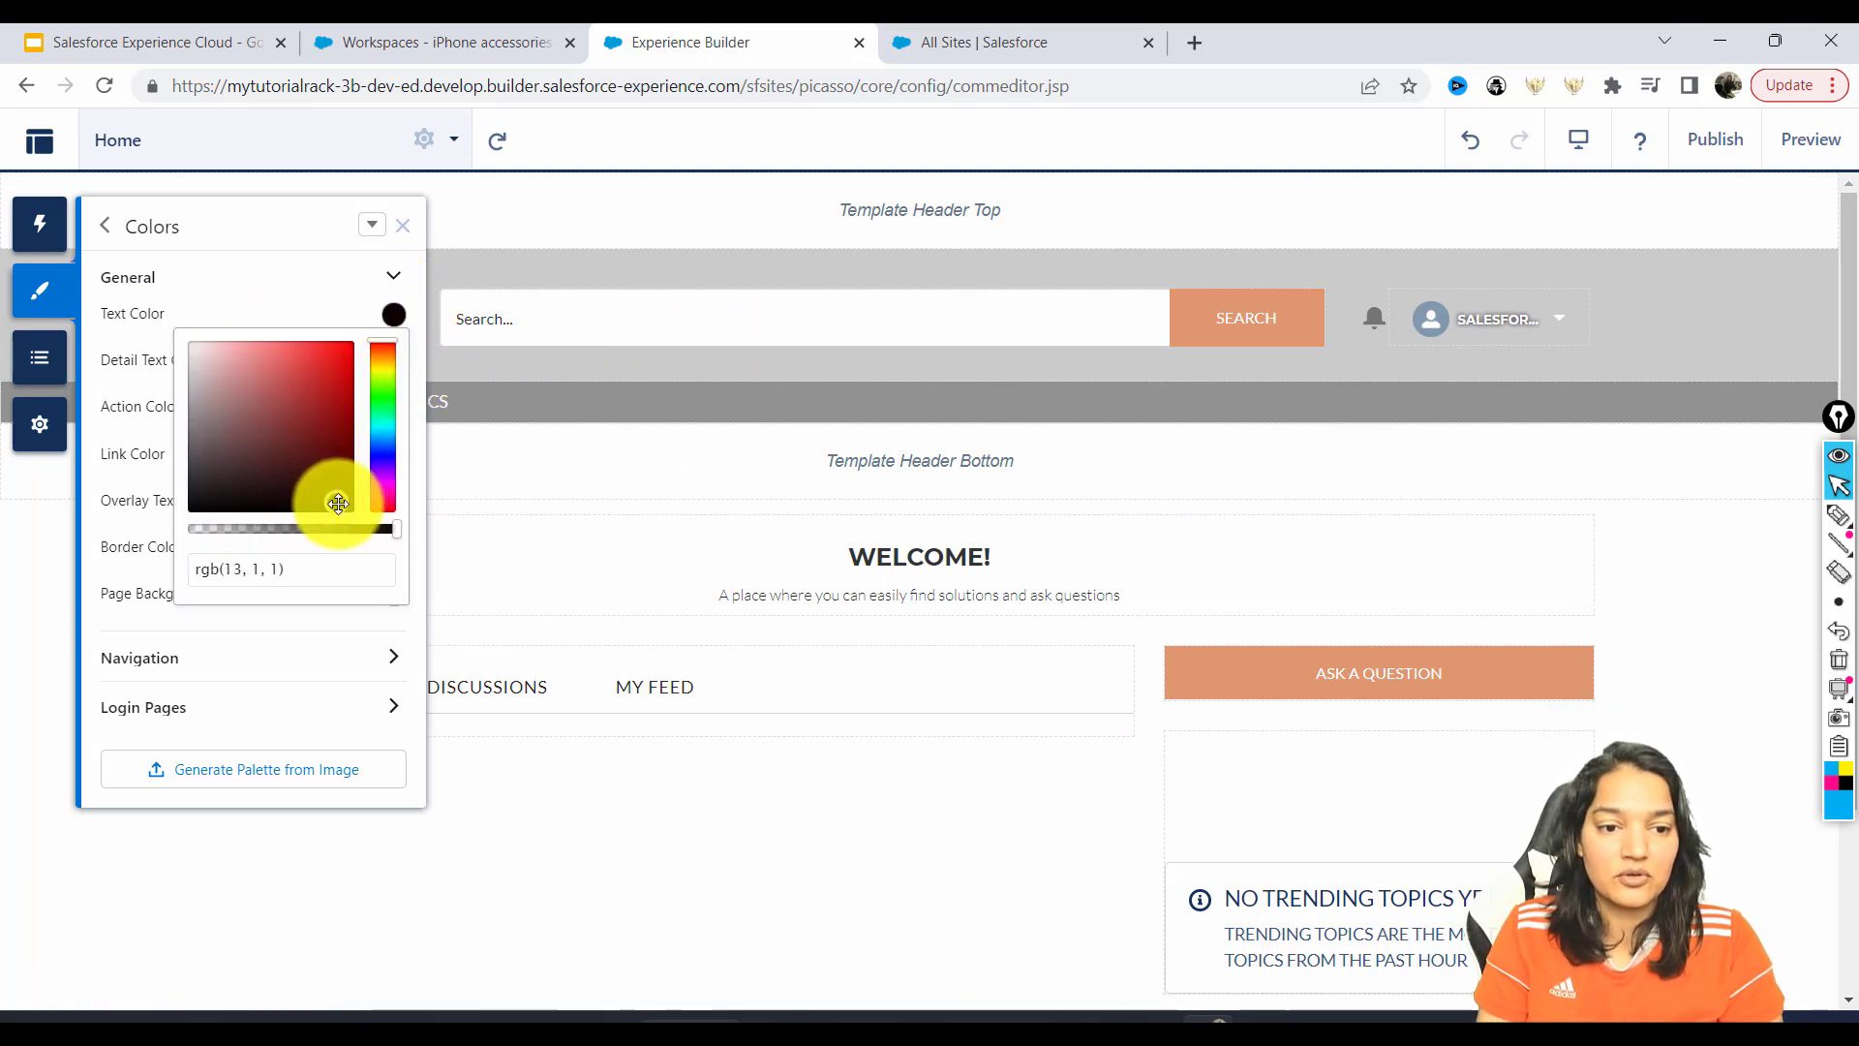
pyautogui.click(324, 255)
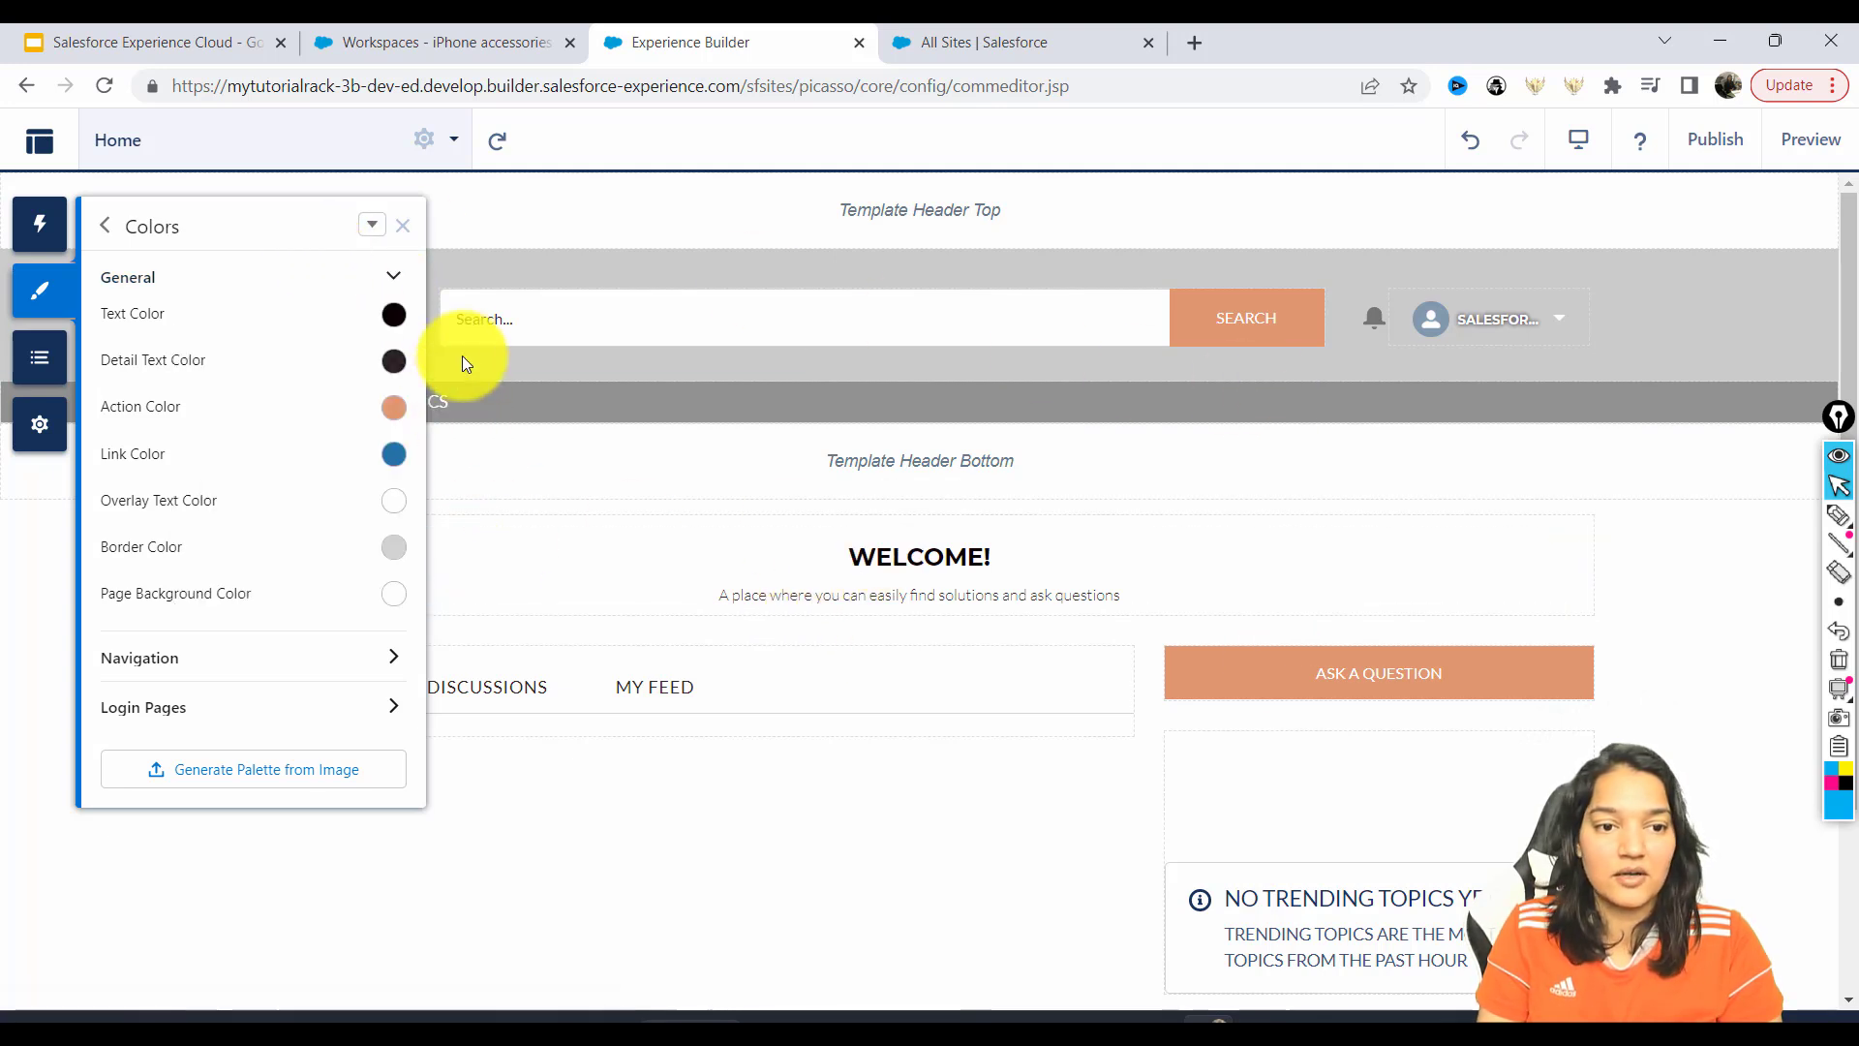
pyautogui.click(394, 455)
pyautogui.moveTo(313, 536); pyautogui.dragTo(332, 491)
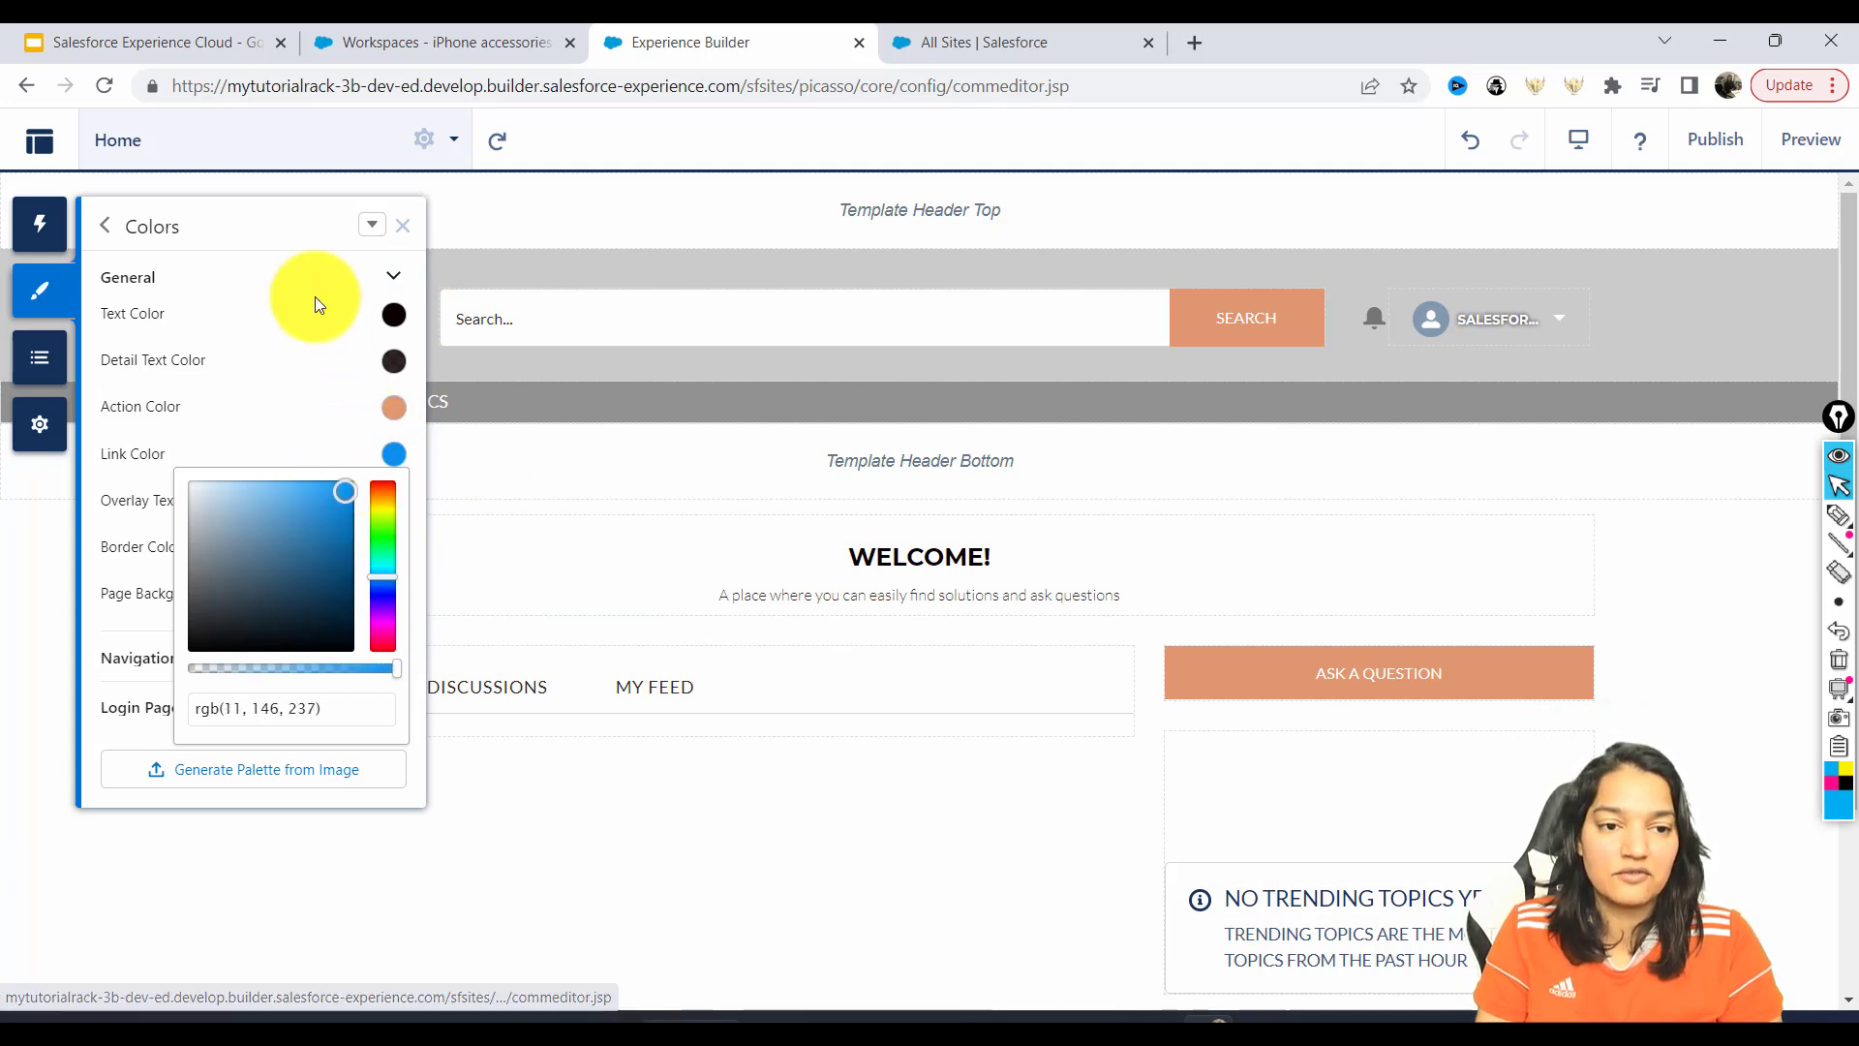
pyautogui.click(282, 215)
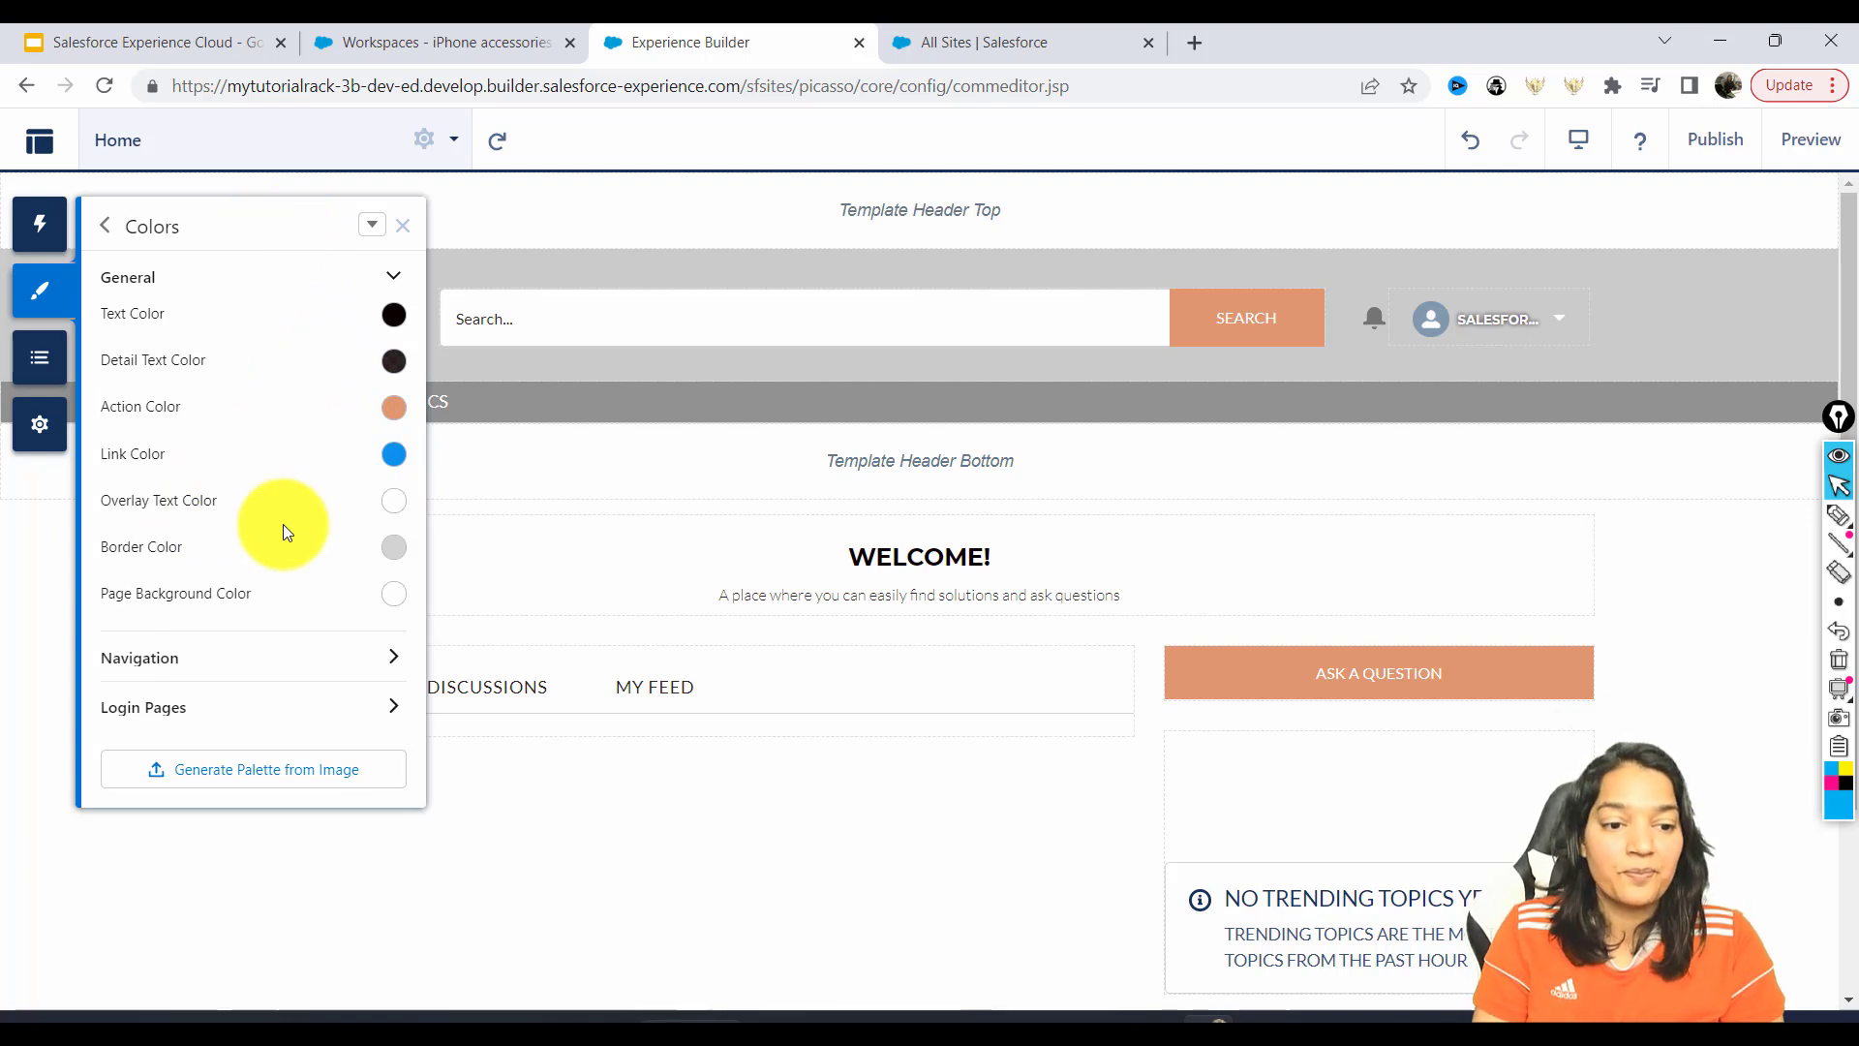
pyautogui.click(382, 657)
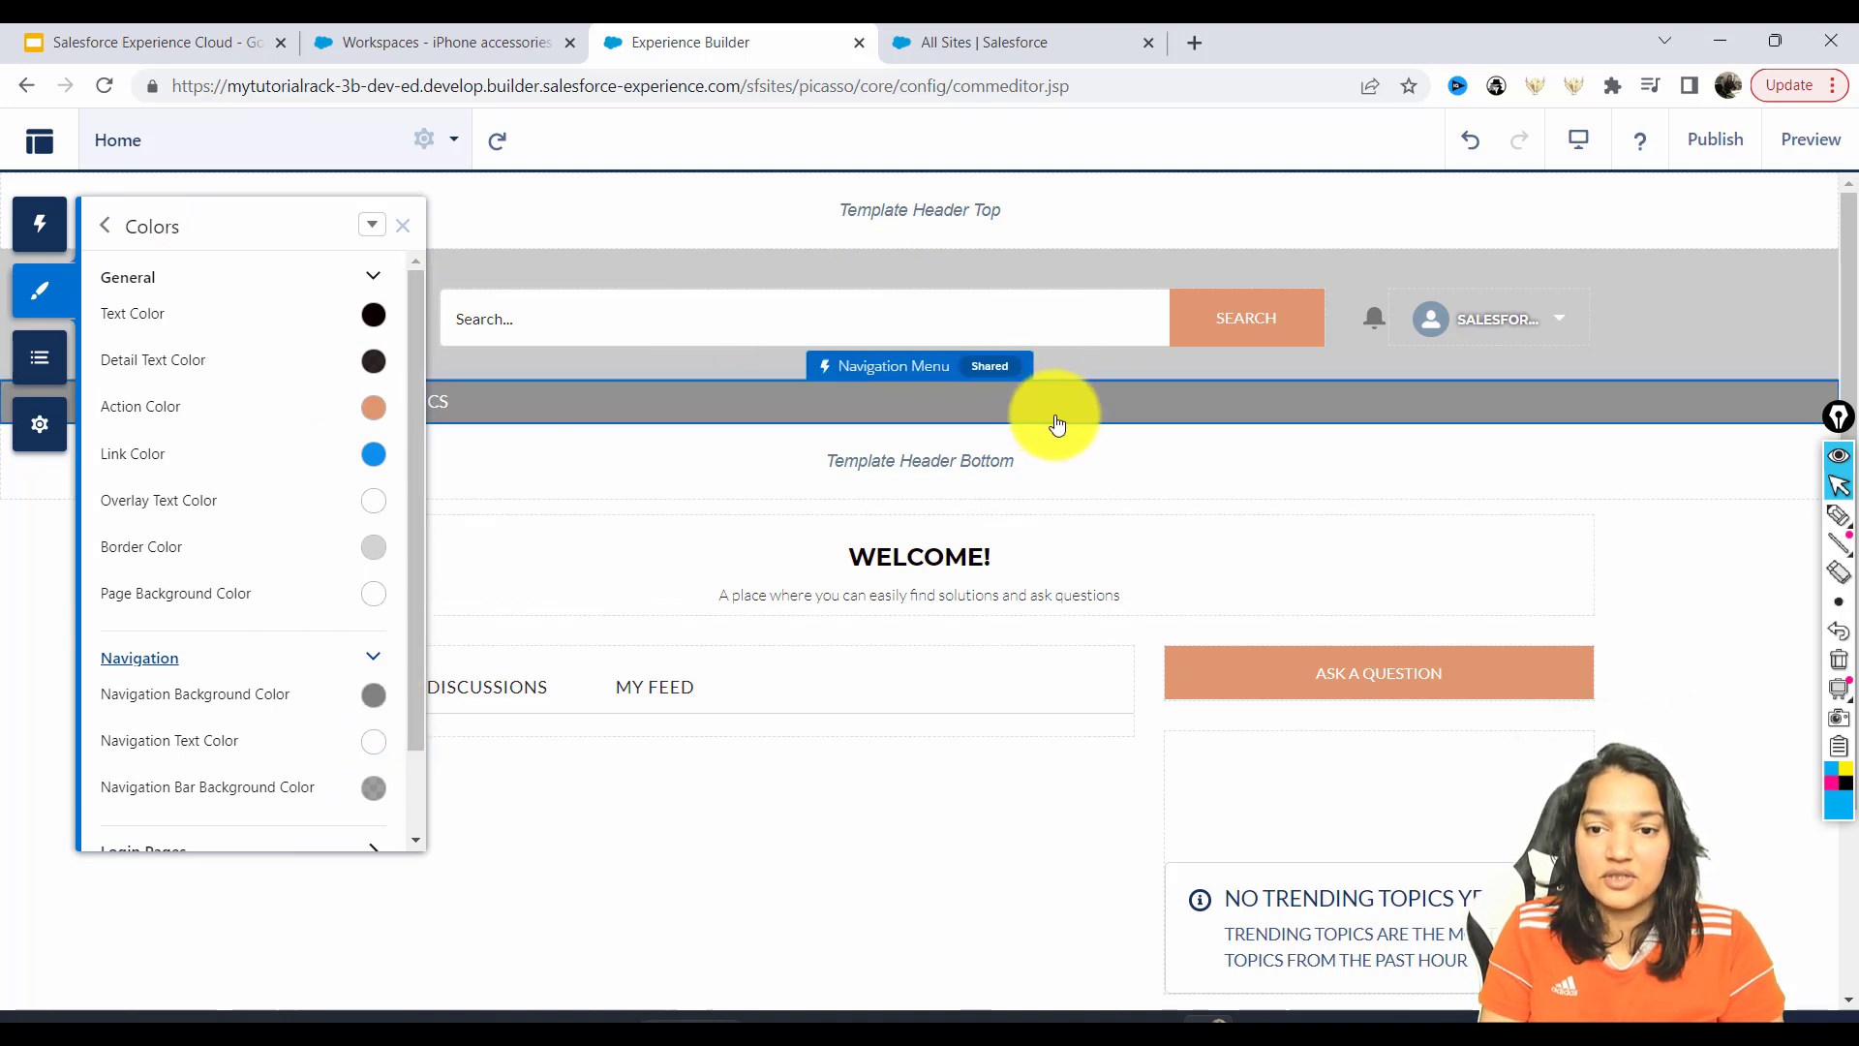
# Set the Navigation Background colour to red after briefly trying cyan.
pyautogui.scroll(-2, 415, 556)
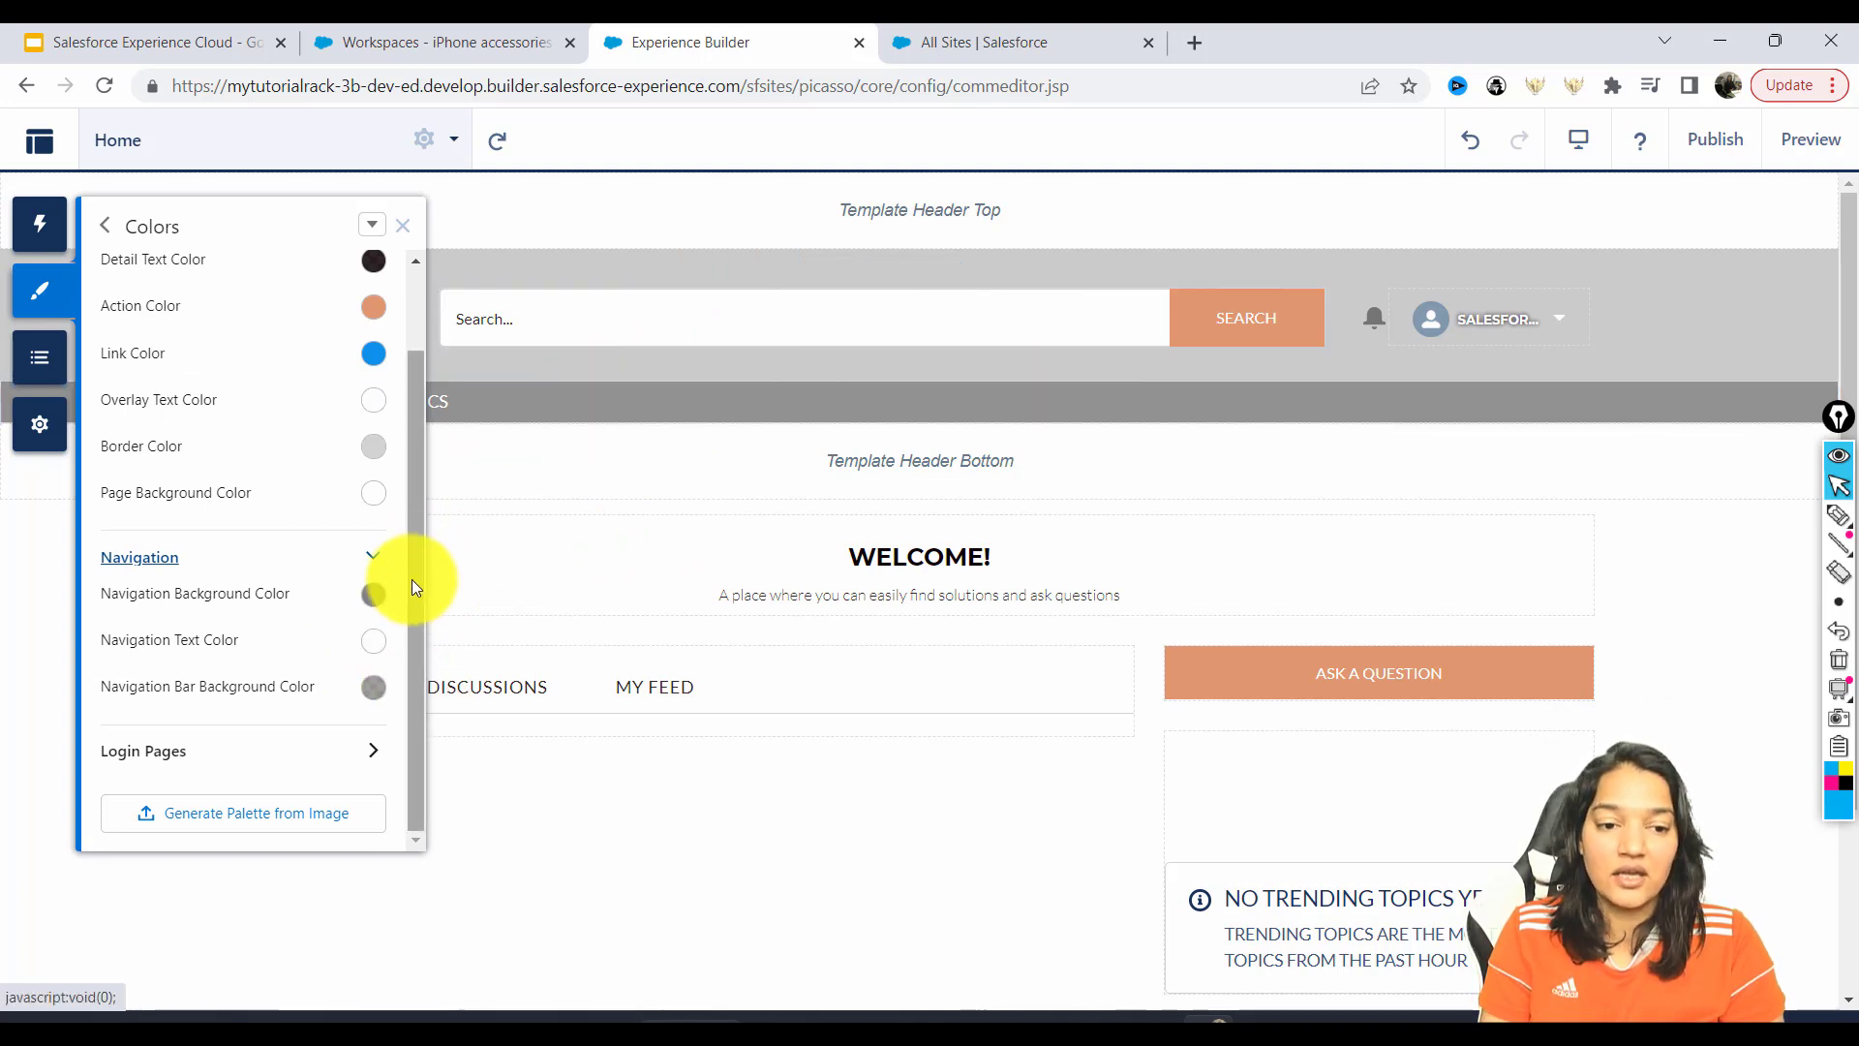
pyautogui.click(374, 594)
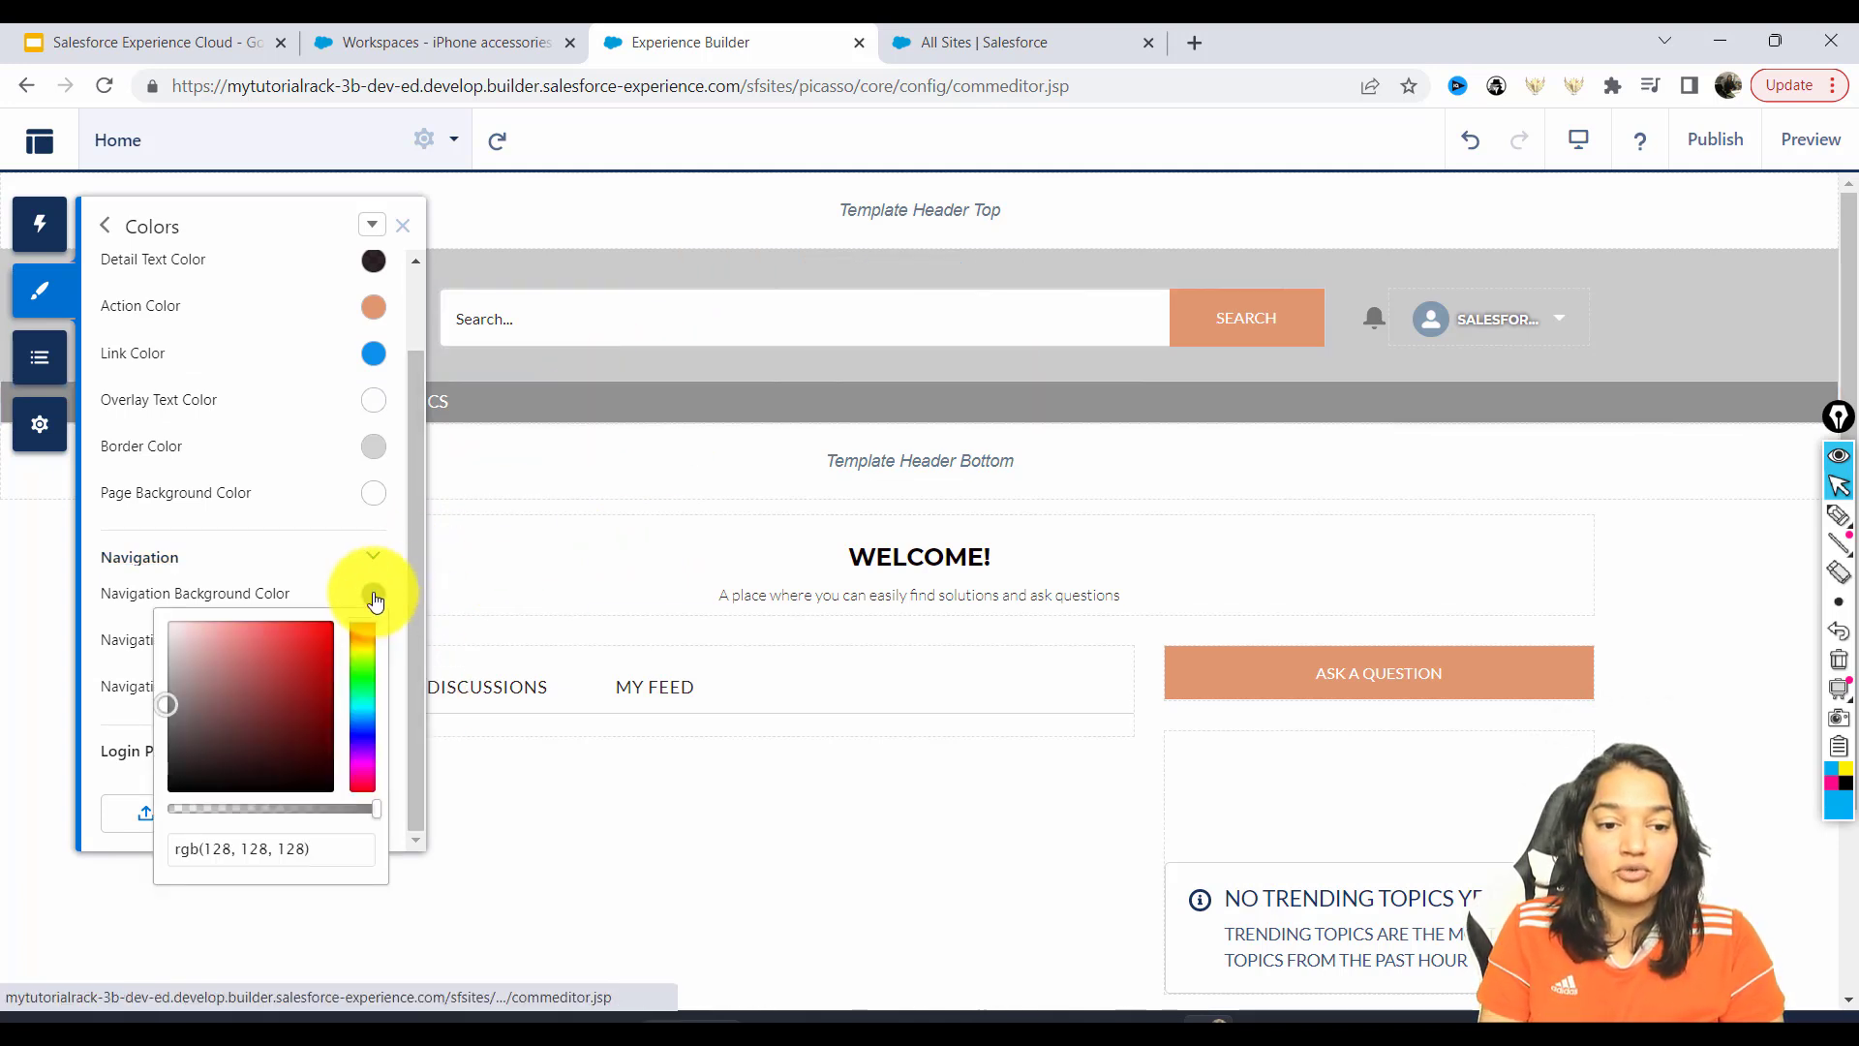
pyautogui.click(320, 629)
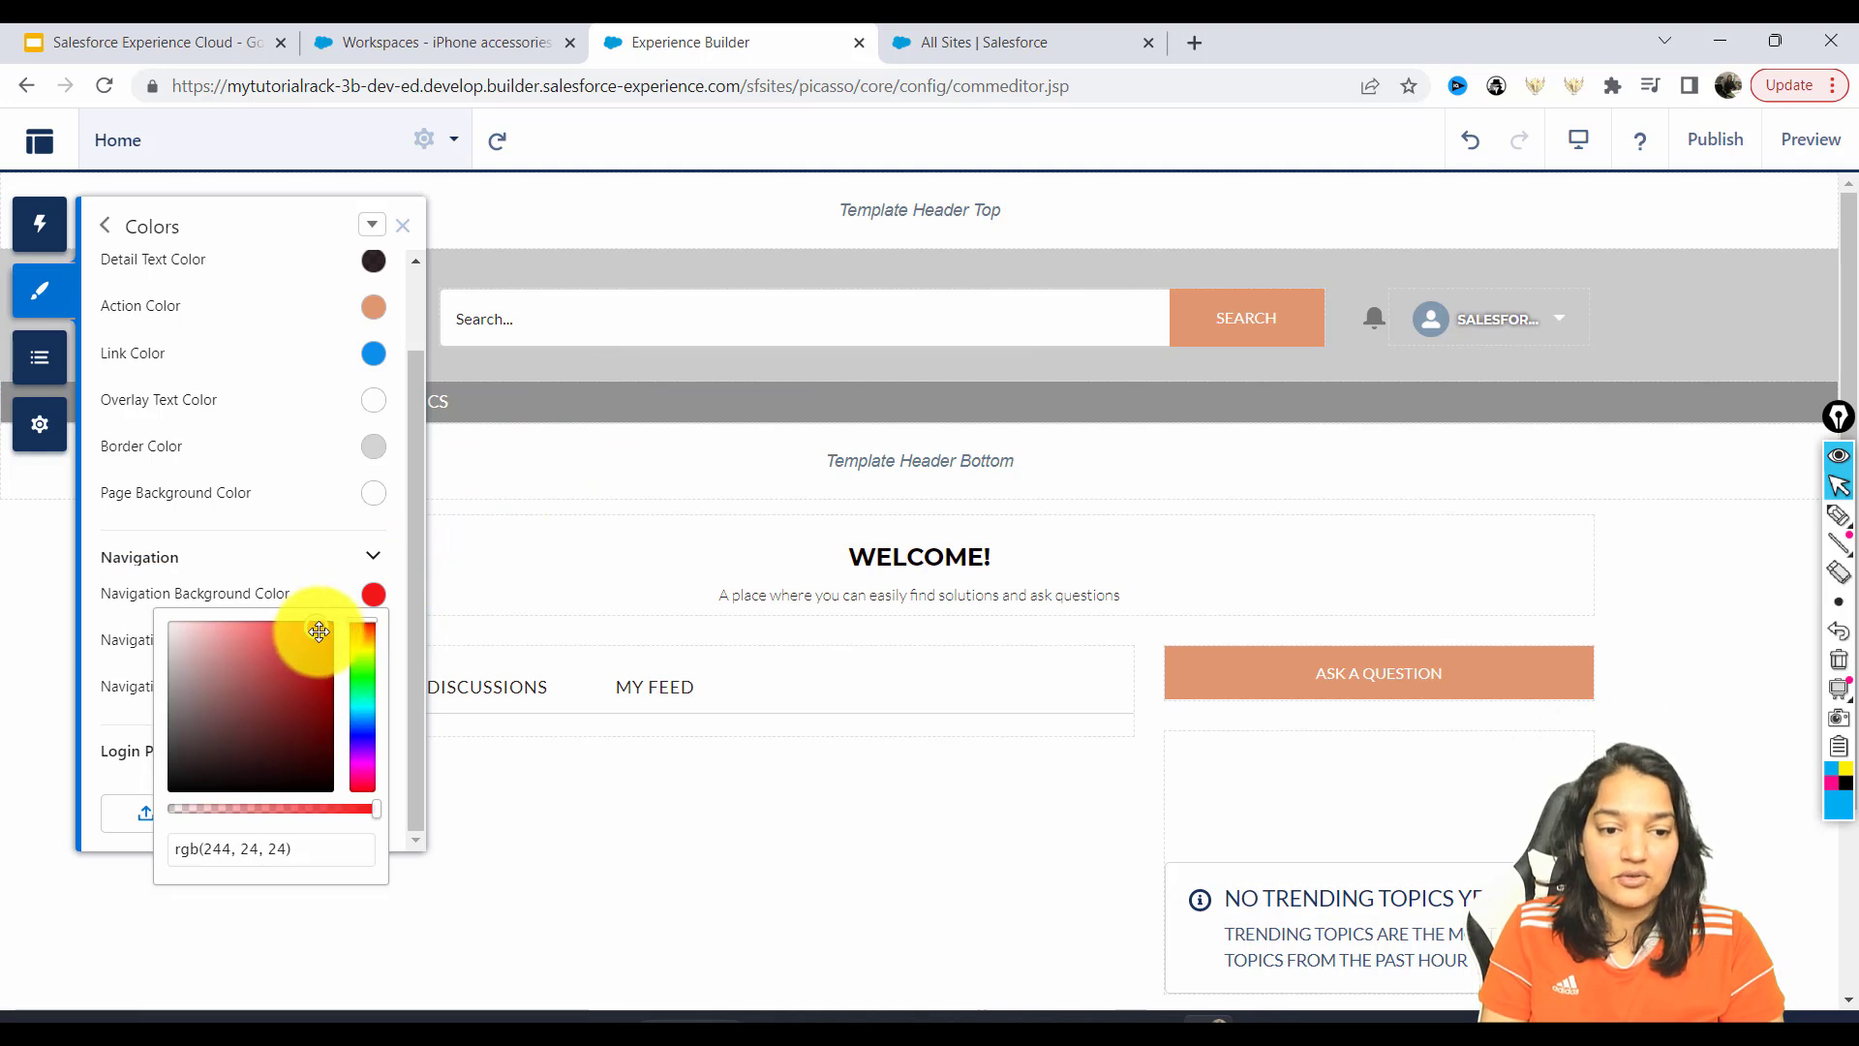
pyautogui.click(362, 706)
pyautogui.moveTo(313, 628)
pyautogui.mouseDown()
pyautogui.moveTo(320, 650)
pyautogui.moveTo(324, 627)
pyautogui.mouseUp()
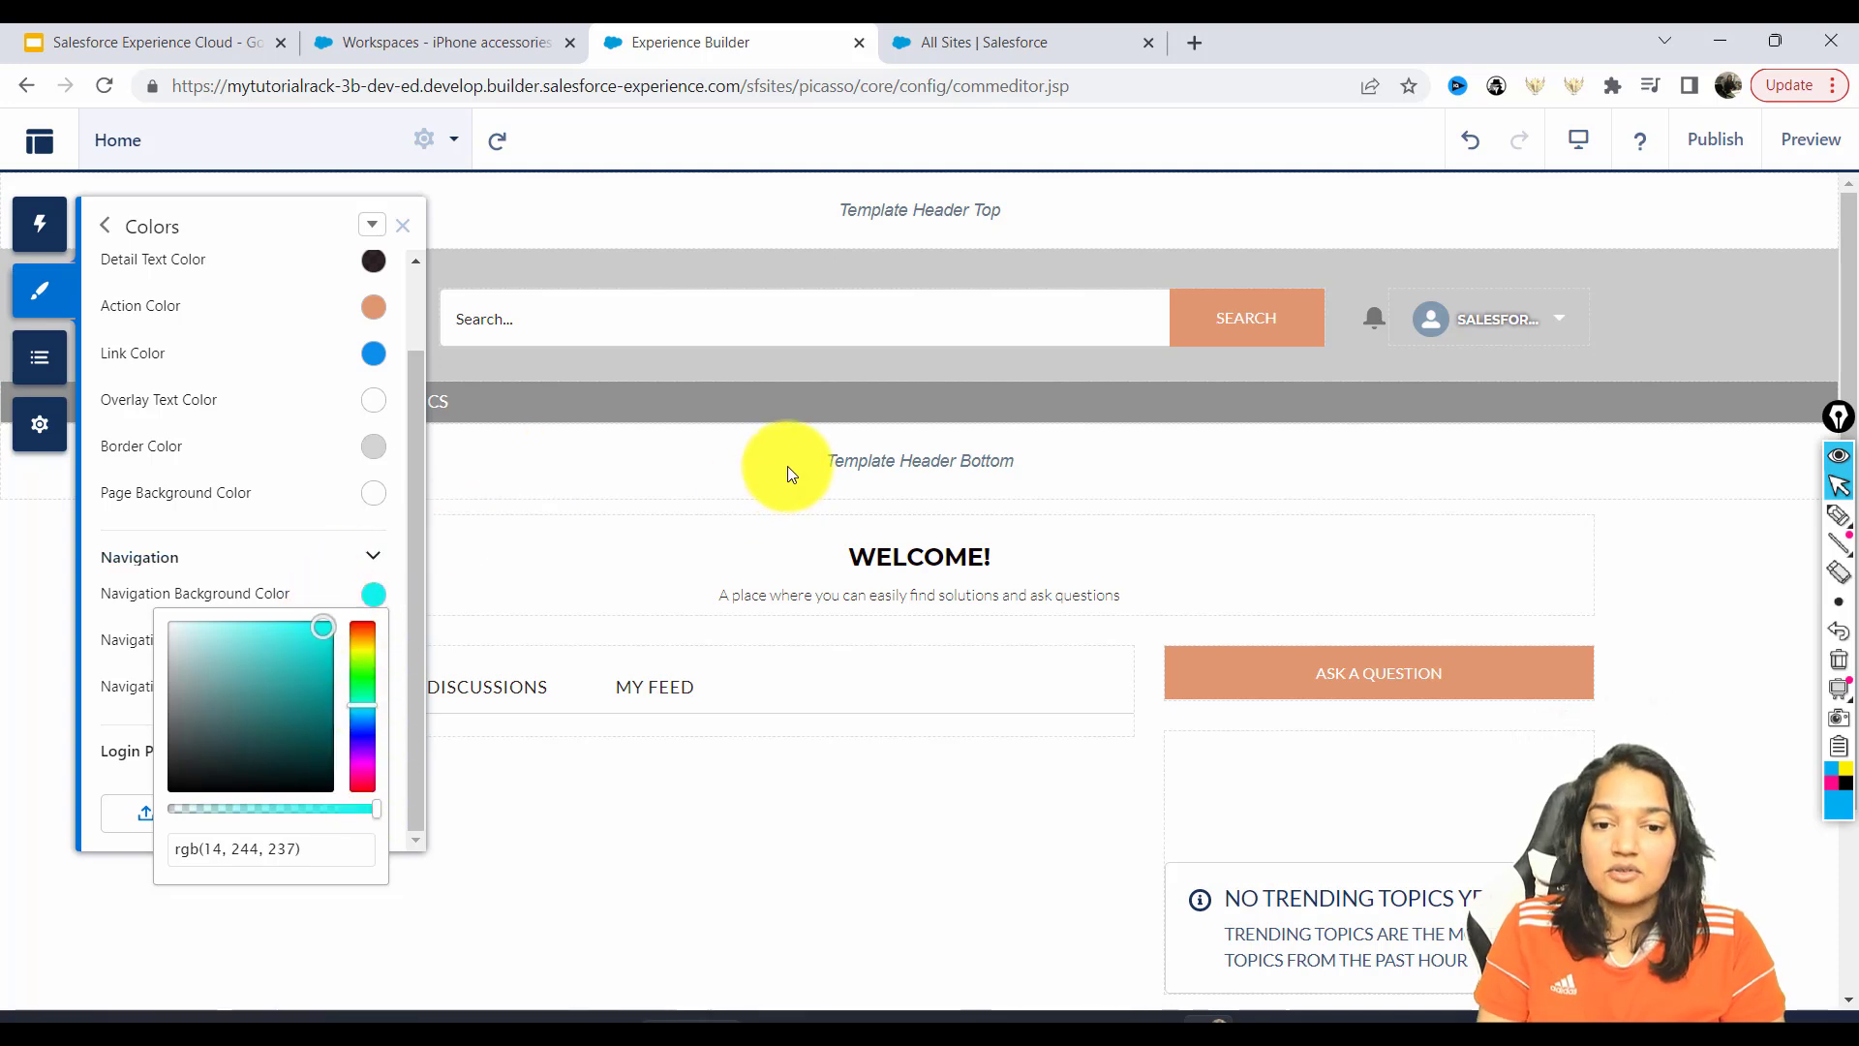
pyautogui.click(362, 625)
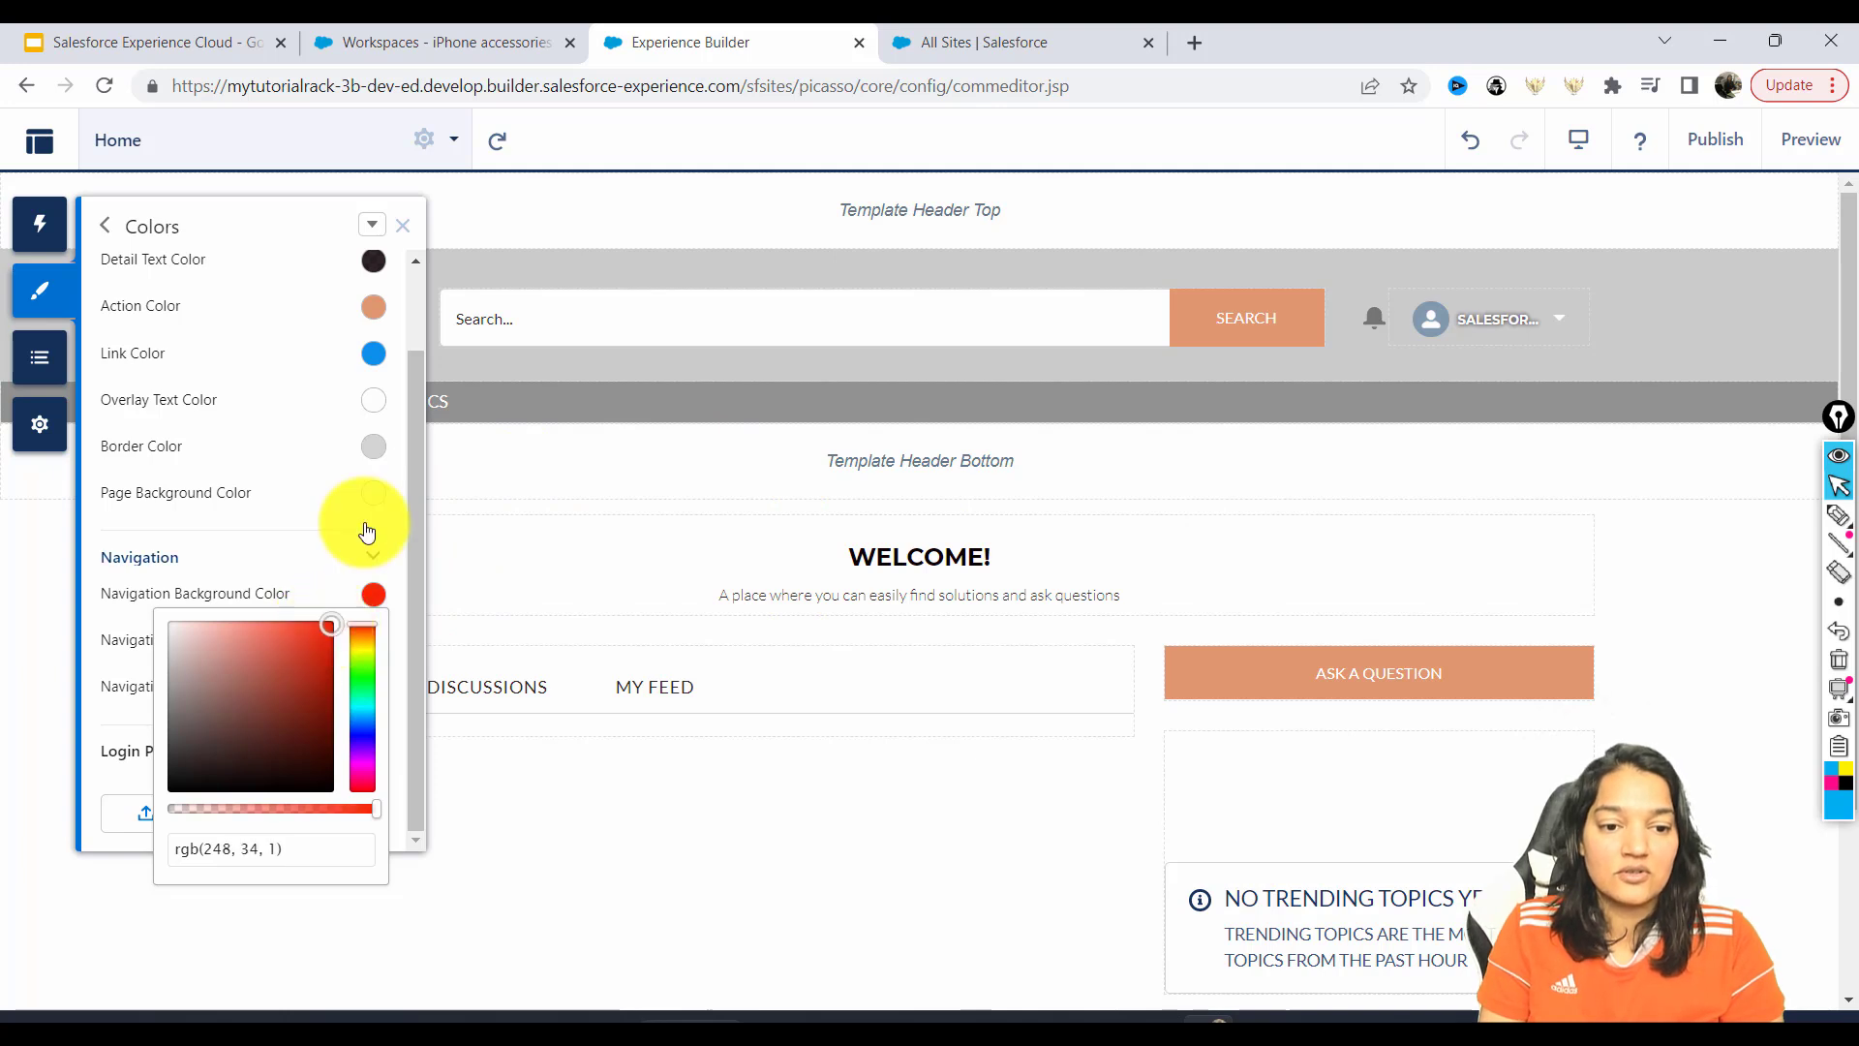
pyautogui.click(403, 538)
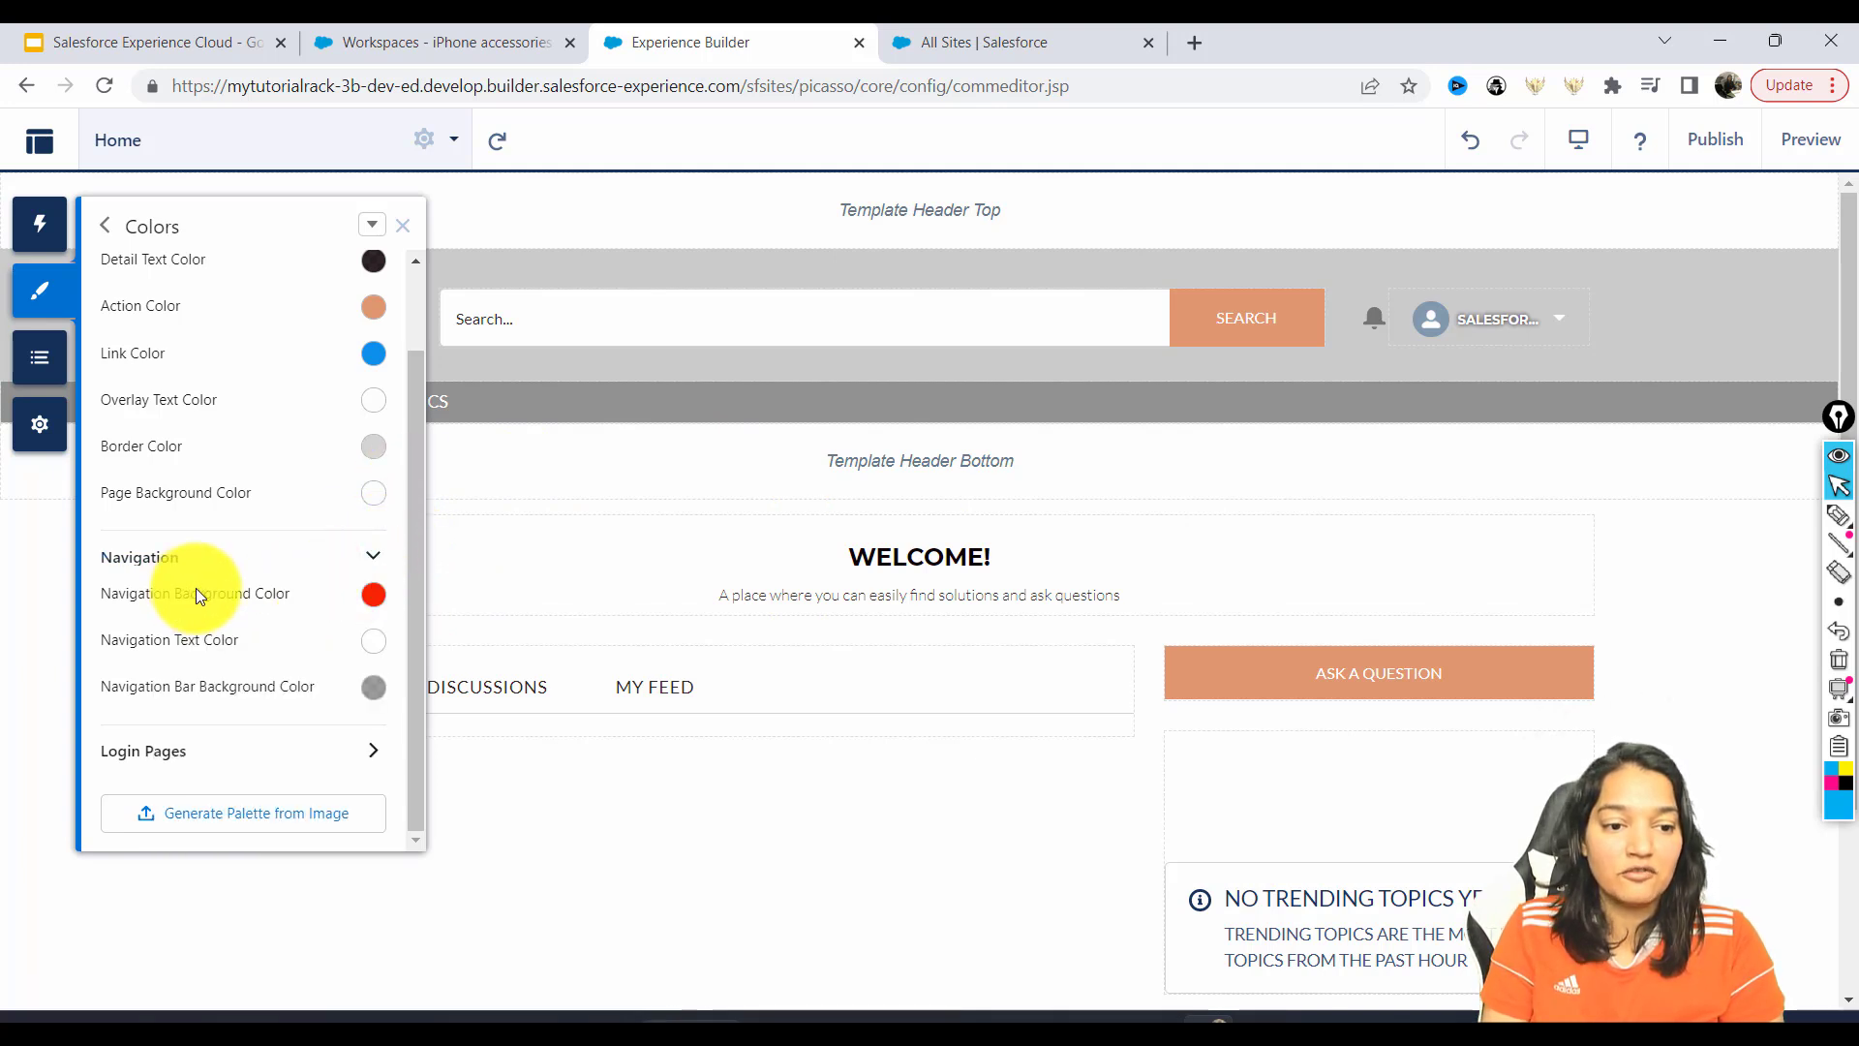
# Set Navigation Text Color to black and Navigation Bar Background to red.
pyautogui.click(374, 639)
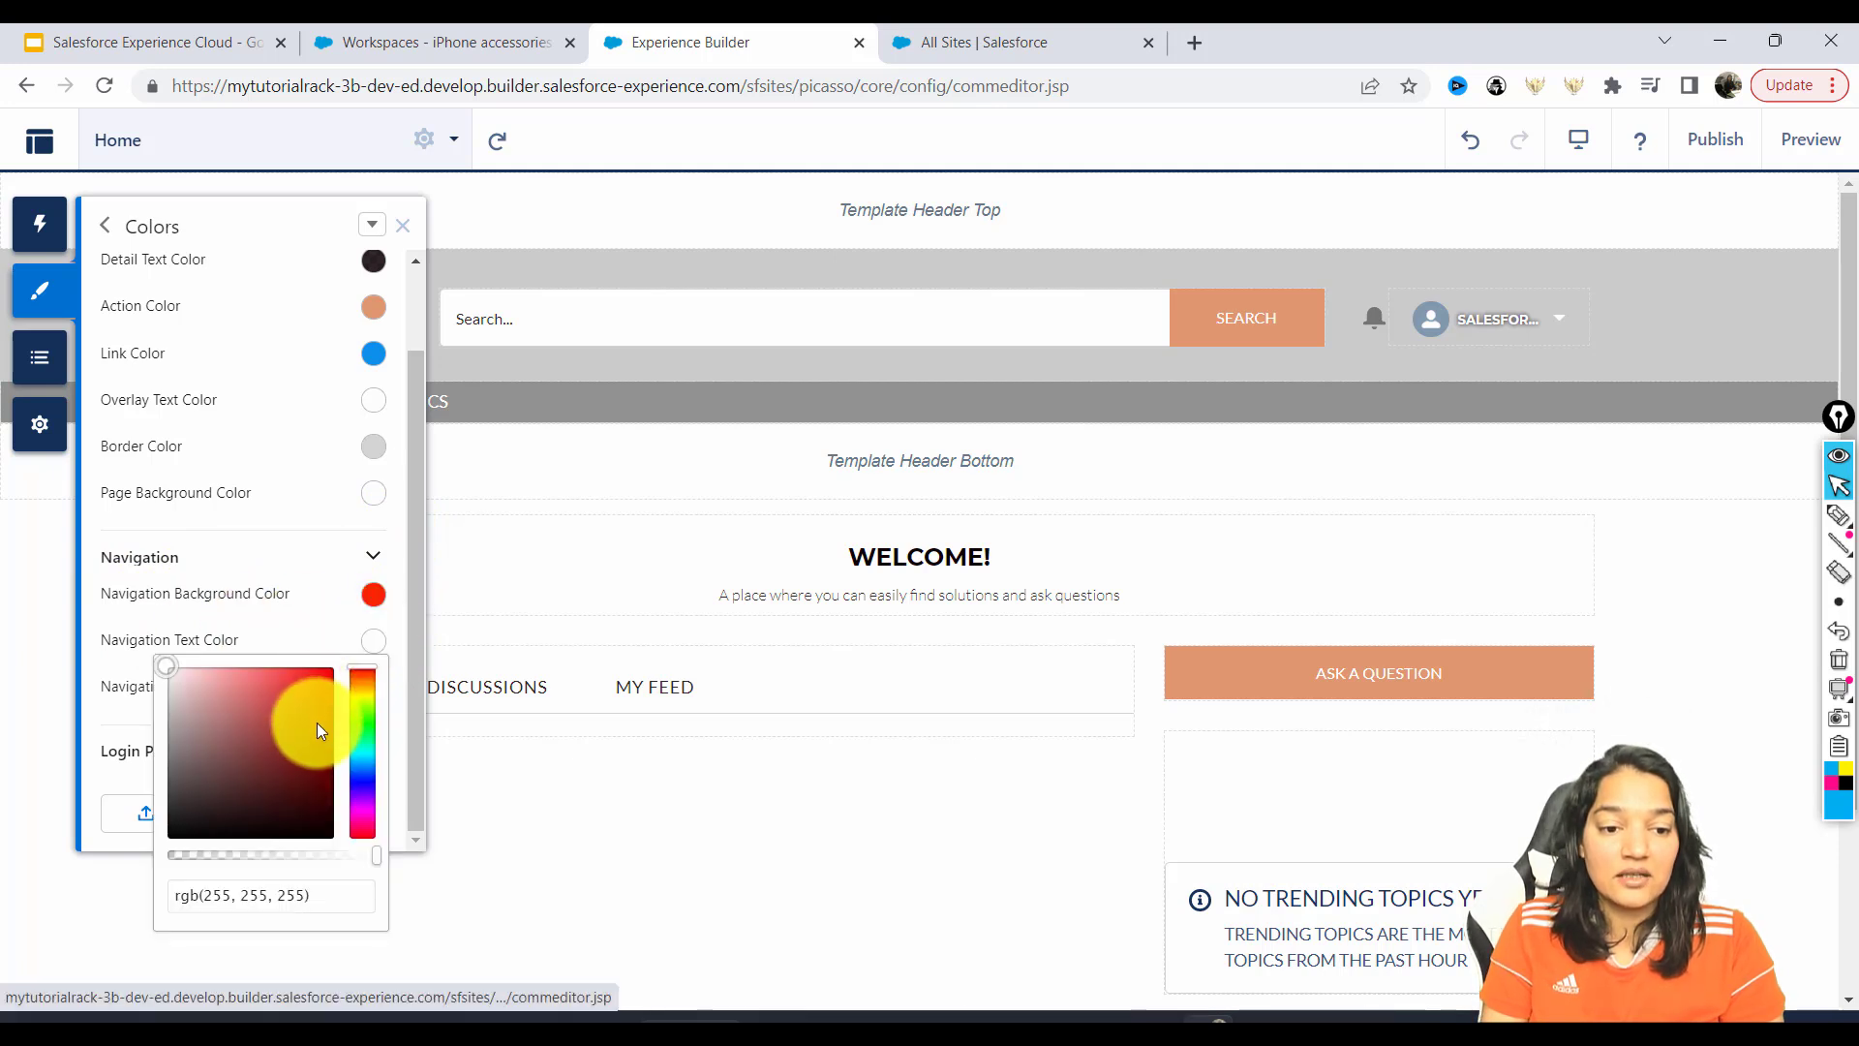
pyautogui.click(180, 827)
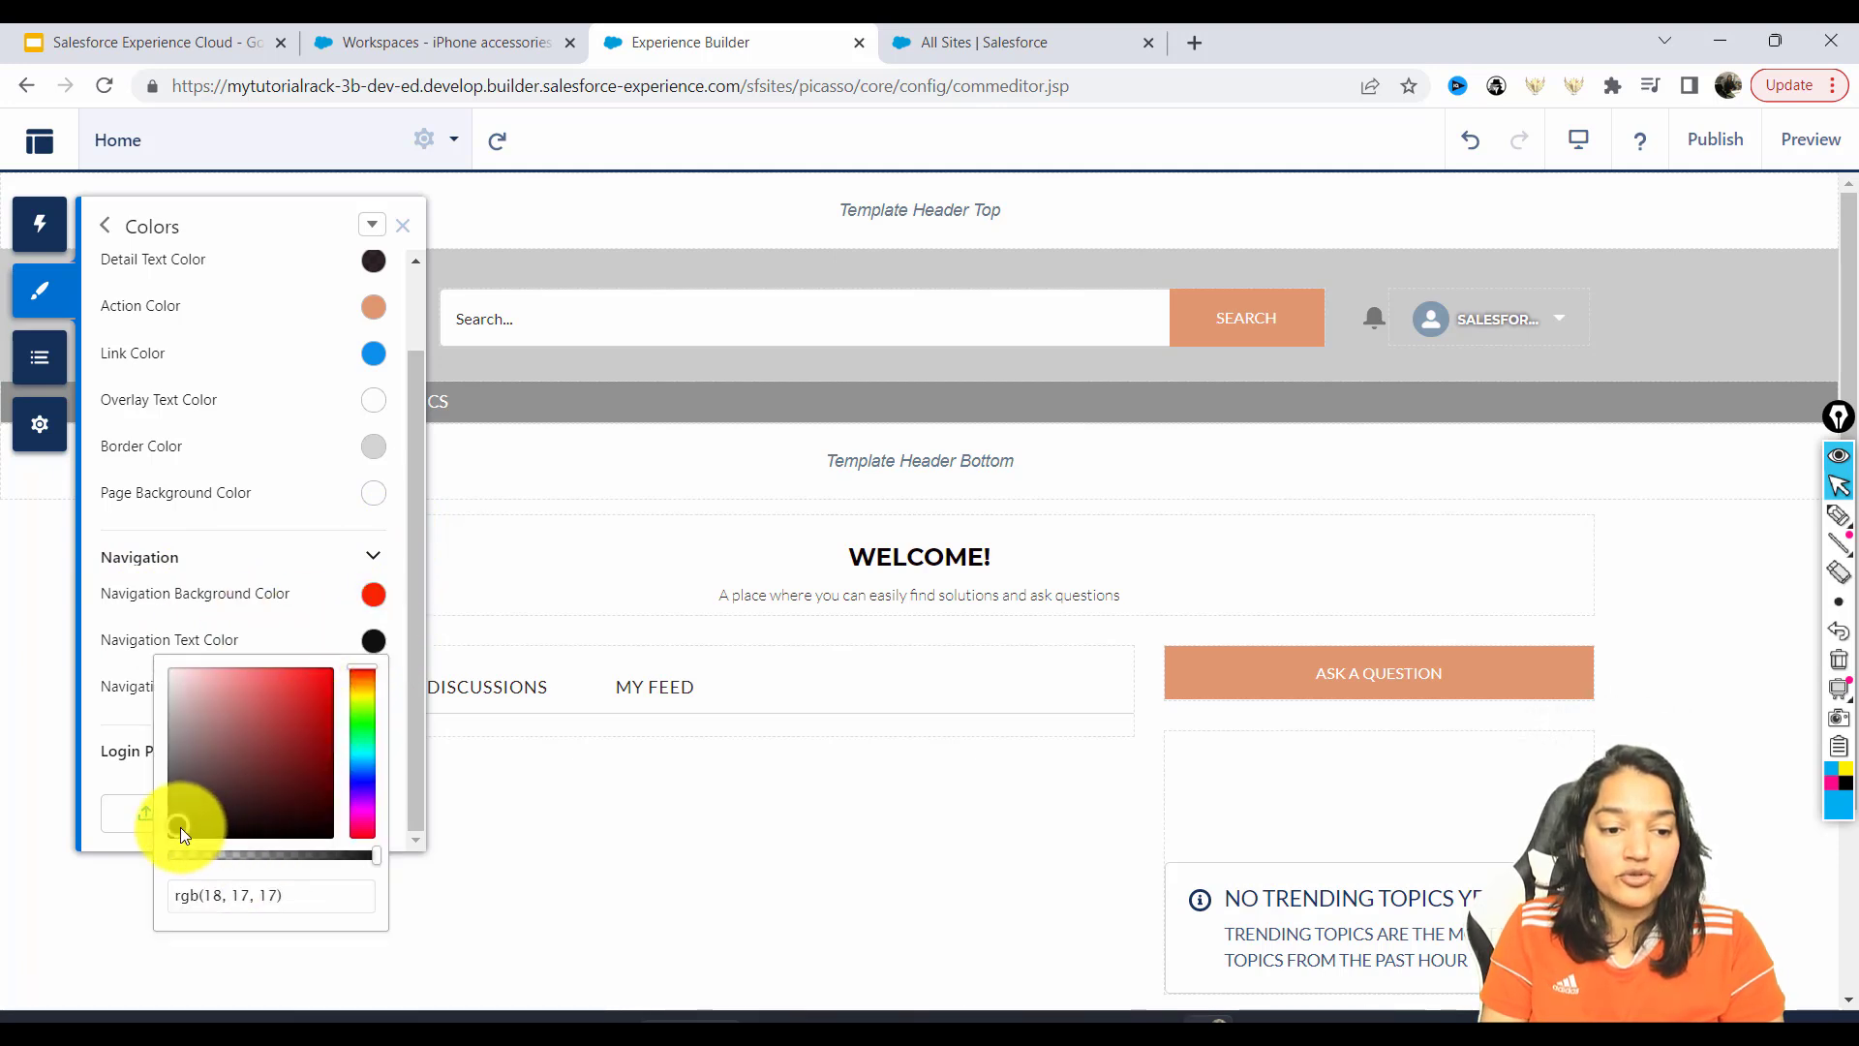
pyautogui.click(399, 607)
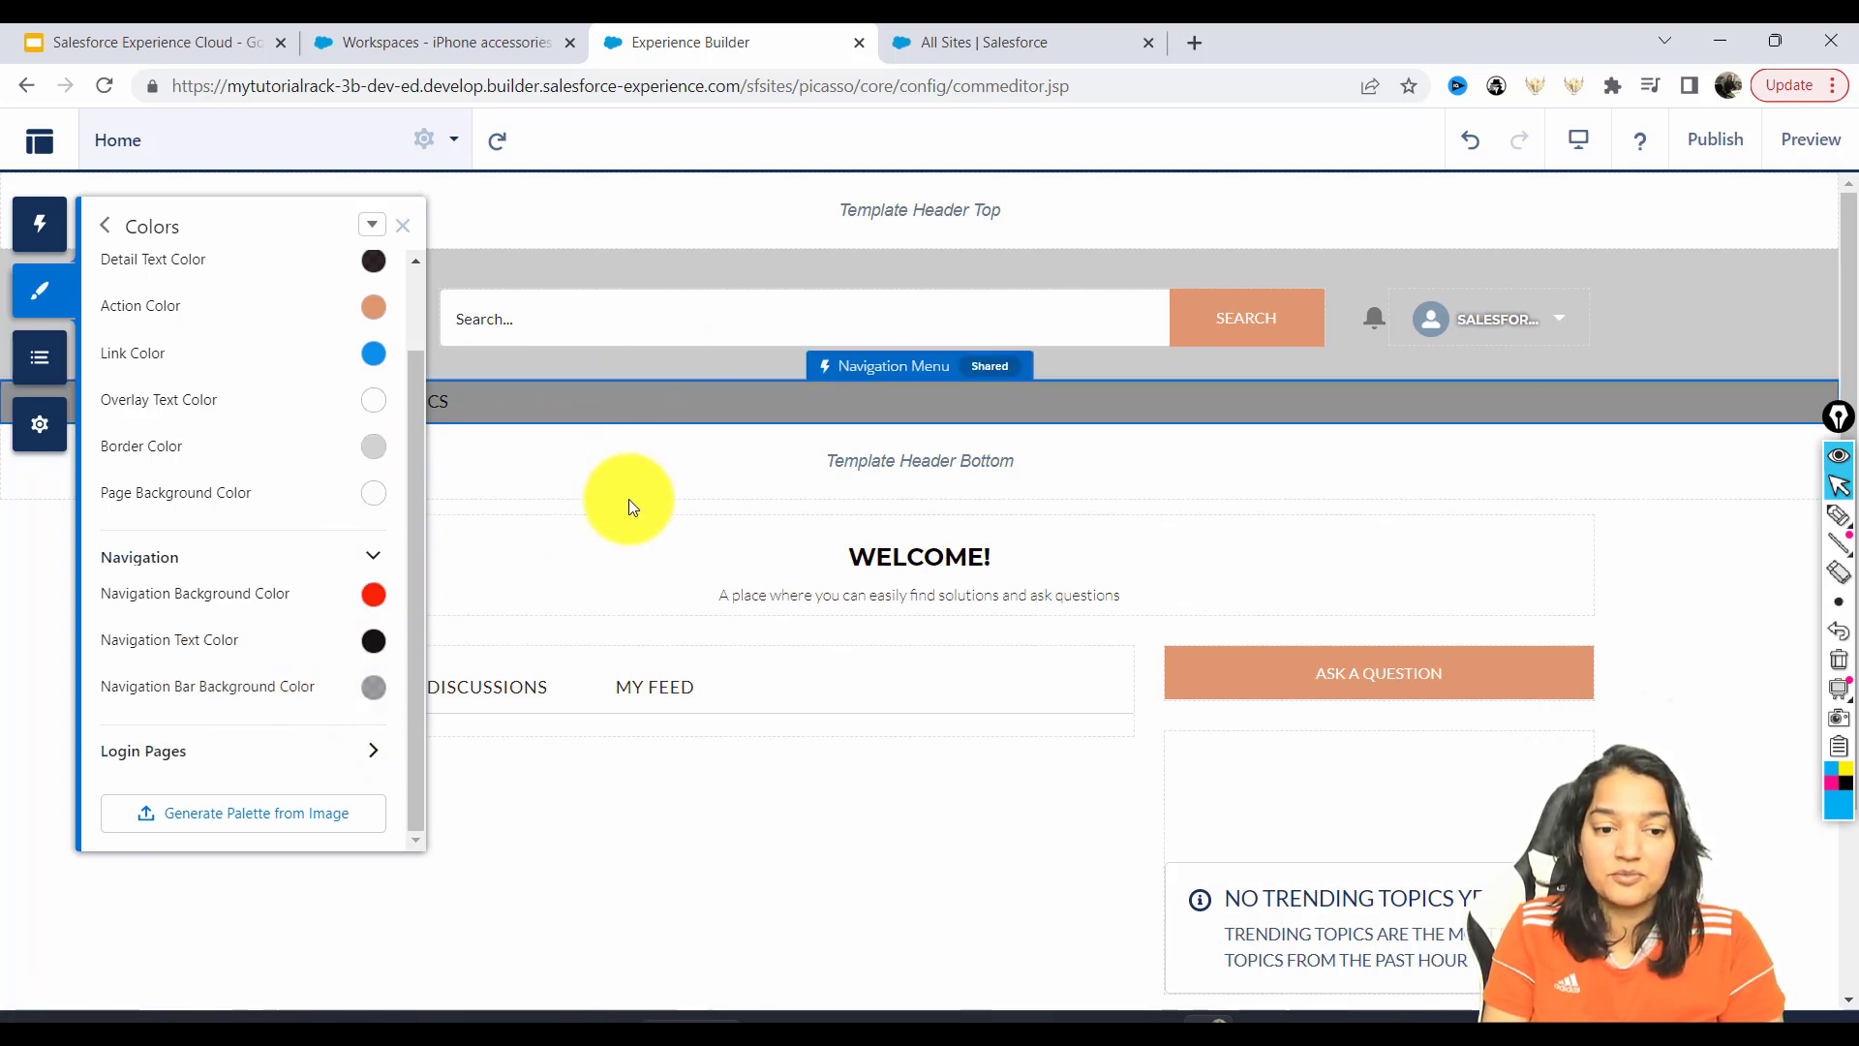
pyautogui.click(375, 686)
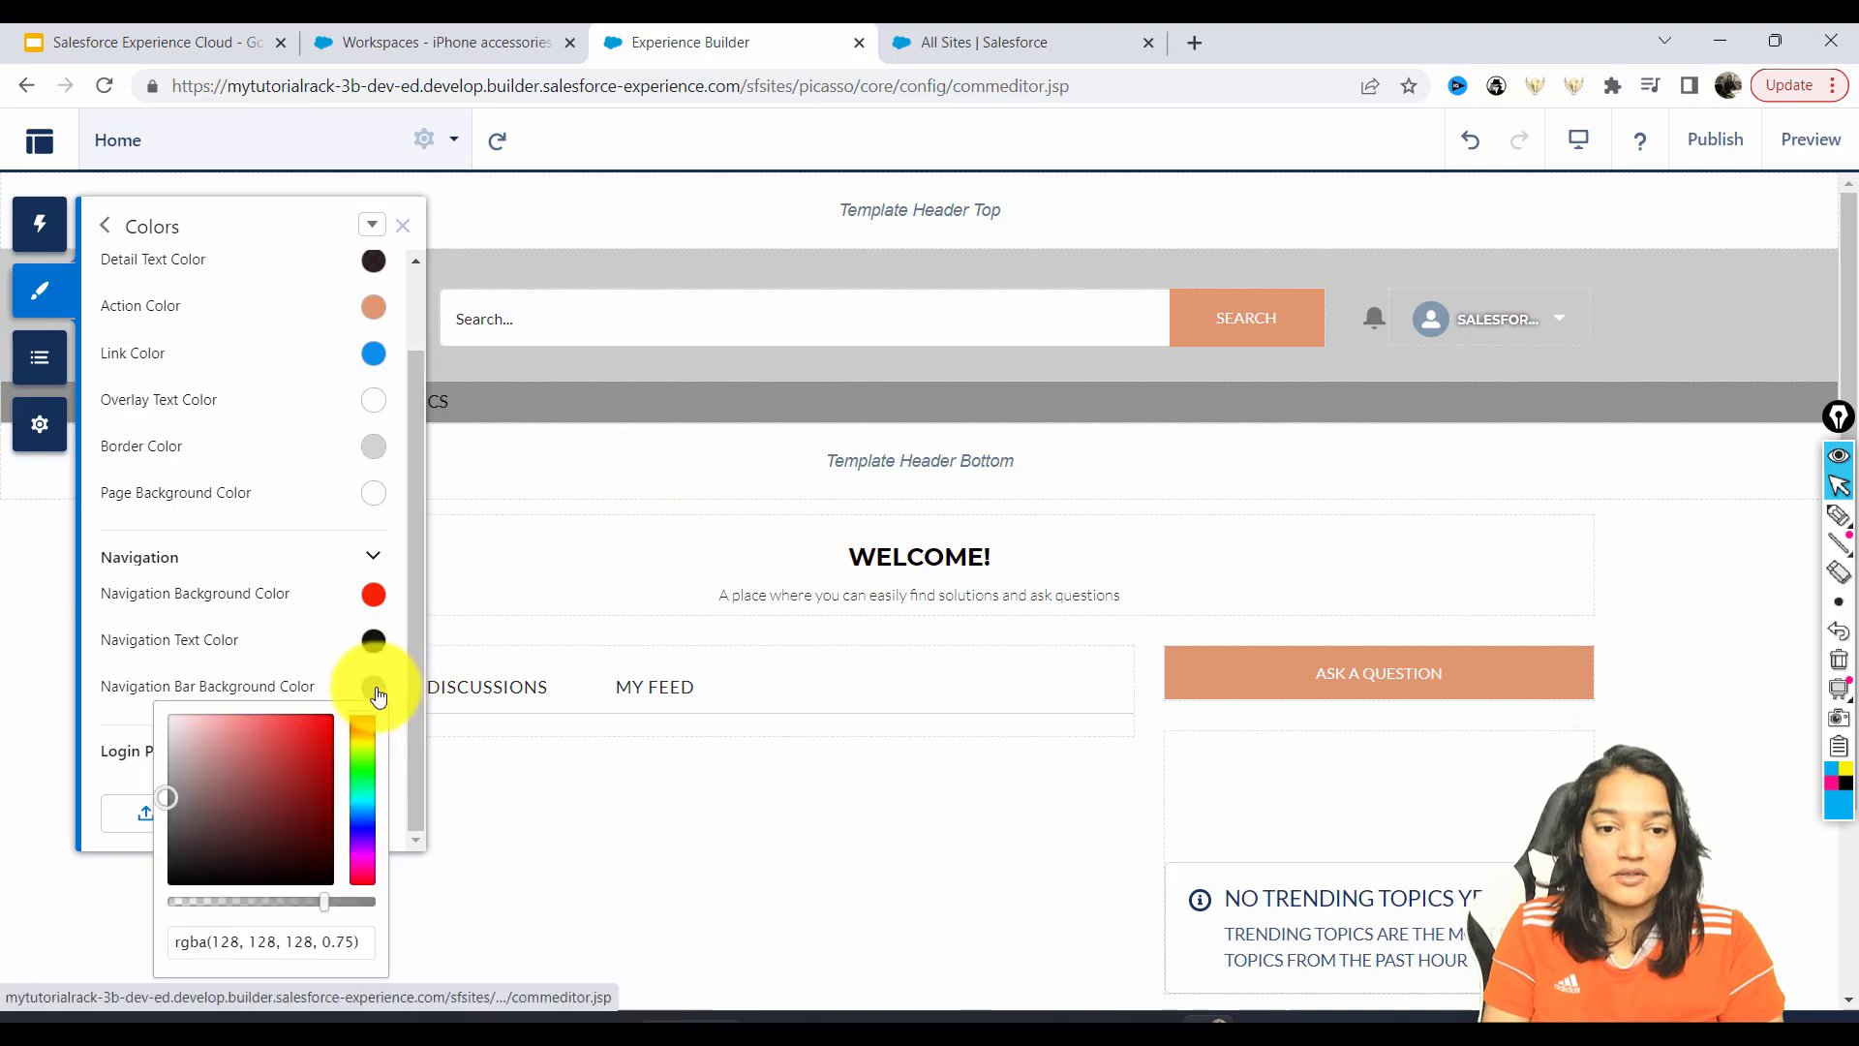
pyautogui.click(322, 718)
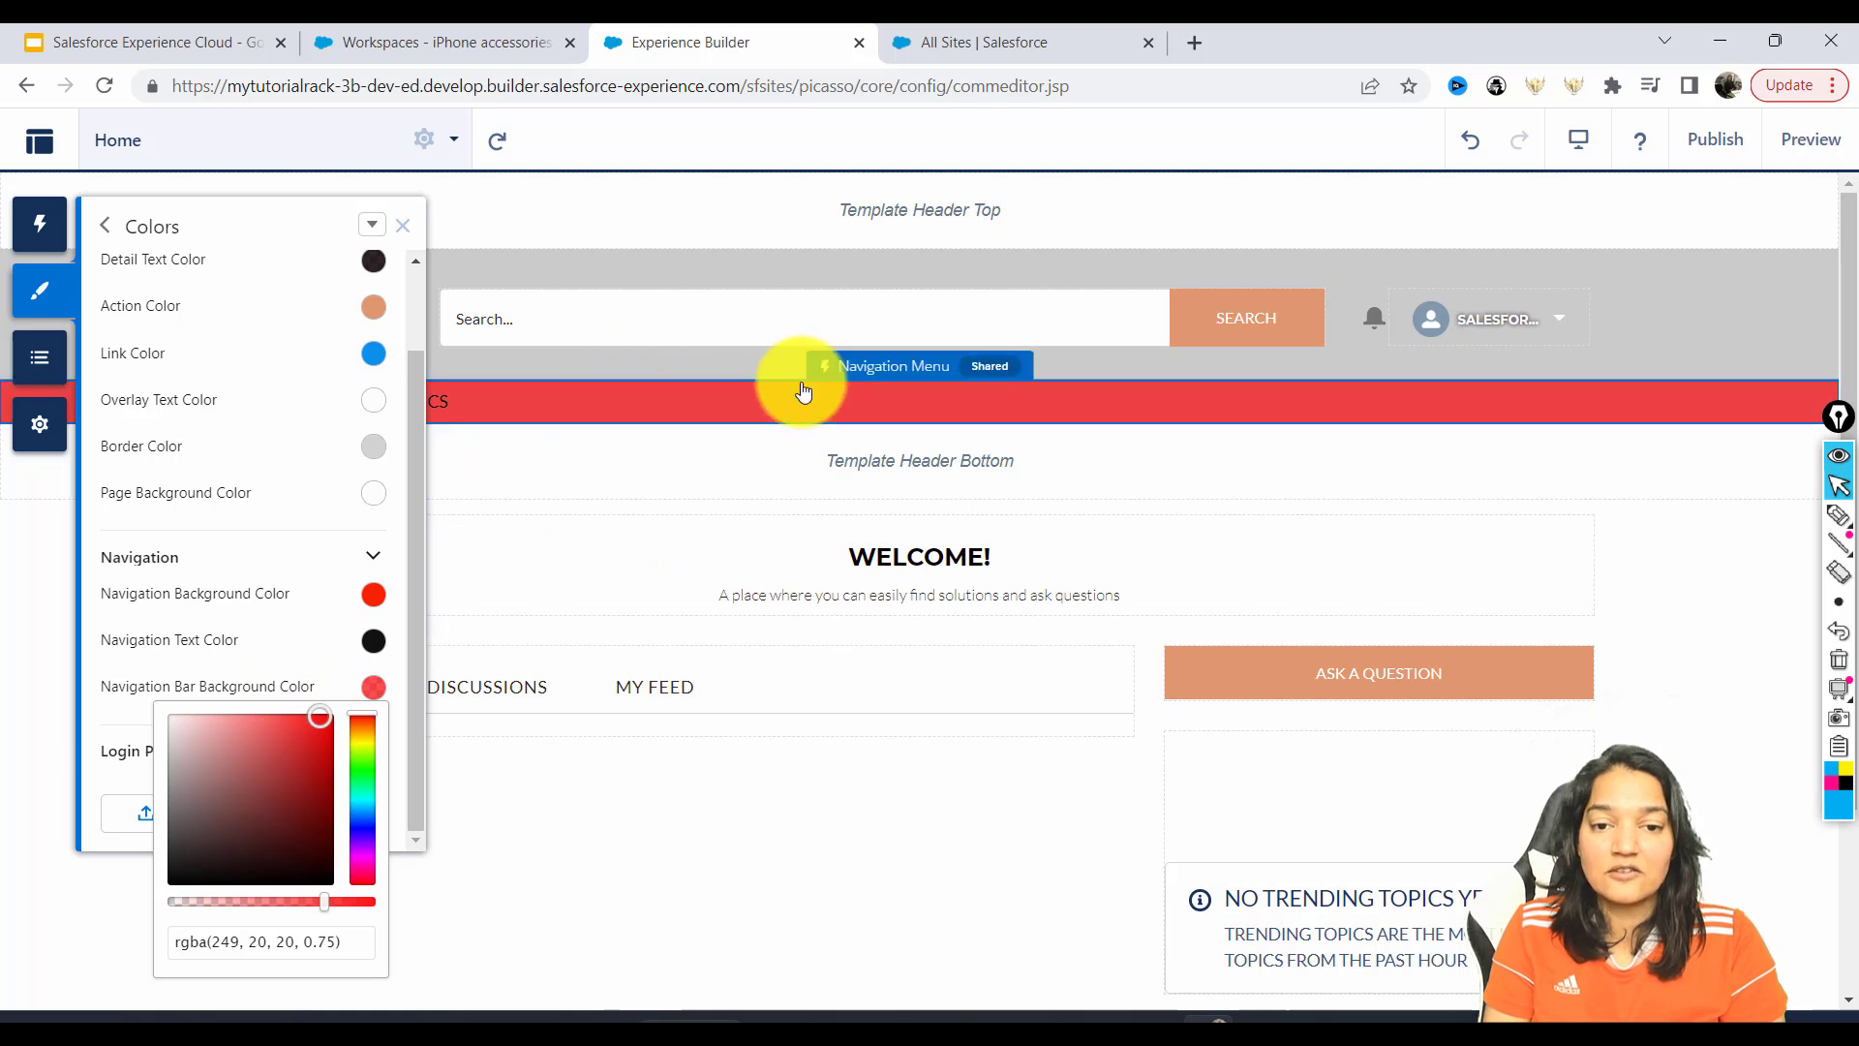
pyautogui.click(330, 715)
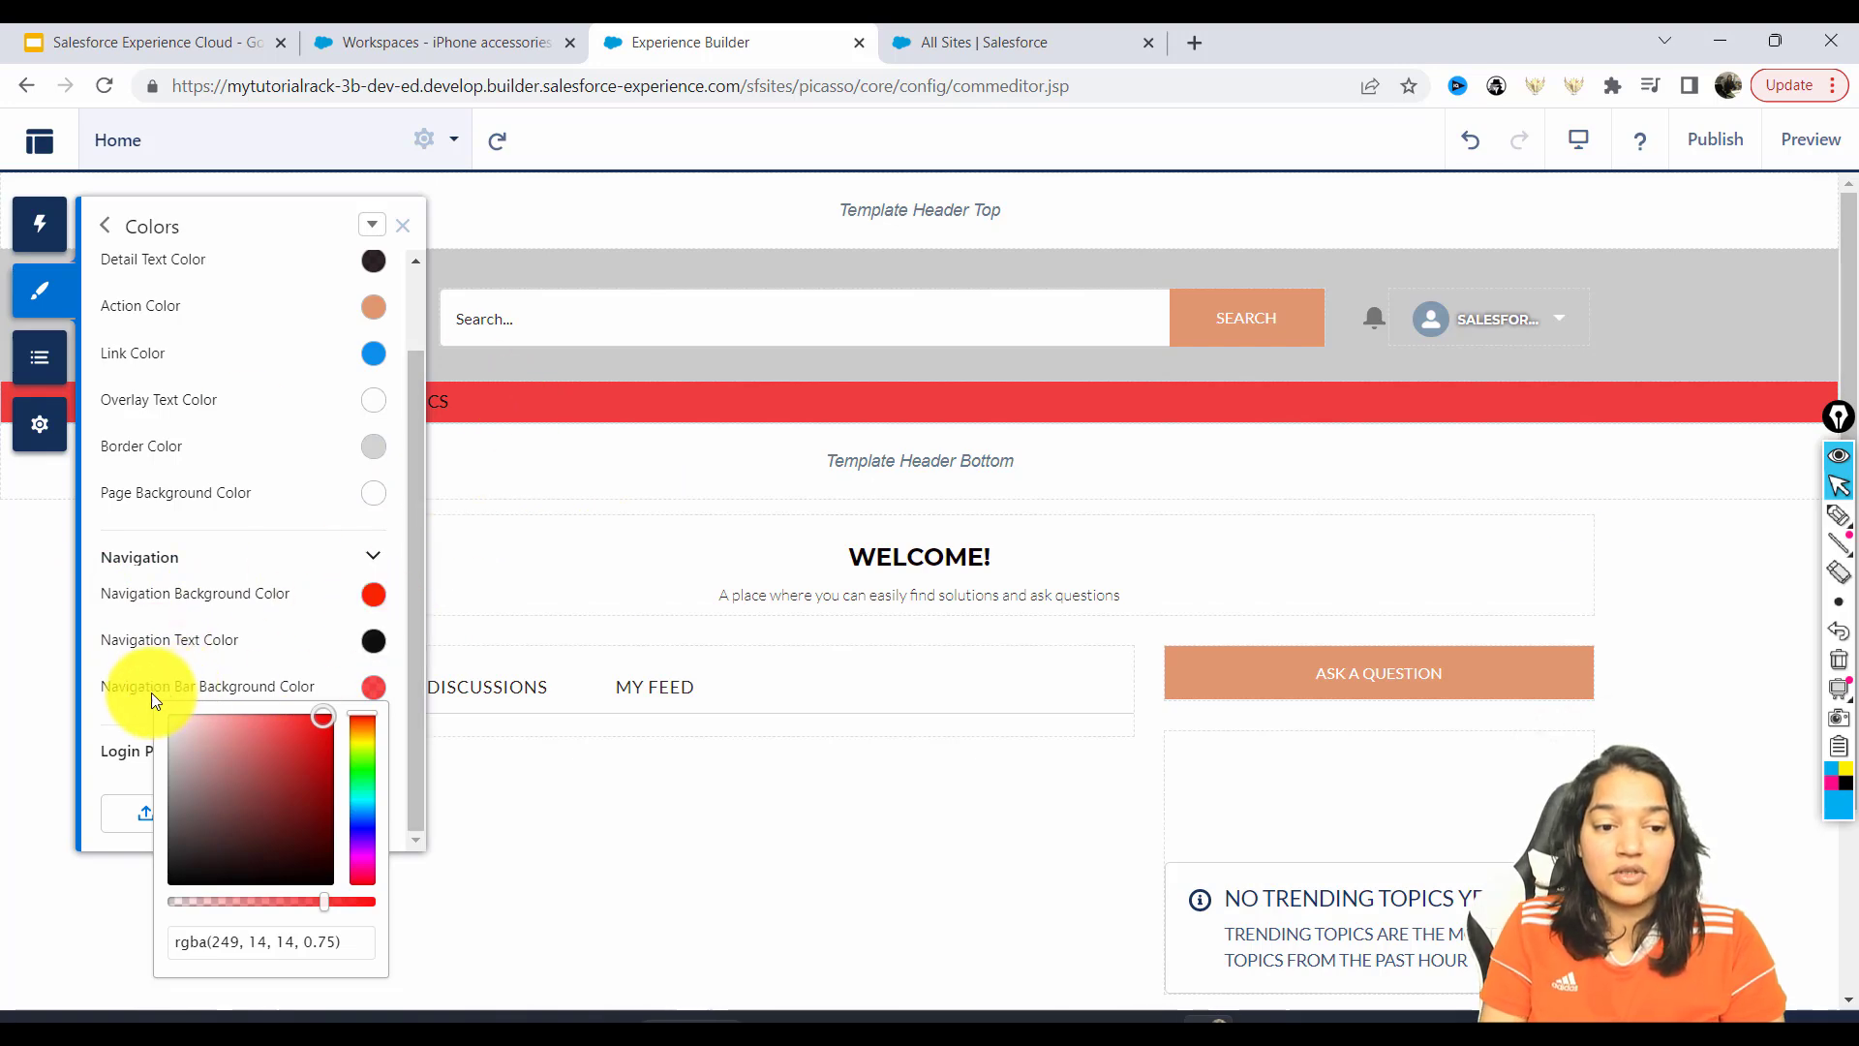
# Check the navigation menu, then try cyan navigation text before restoring it to black.
pyautogui.click(1000, 413)
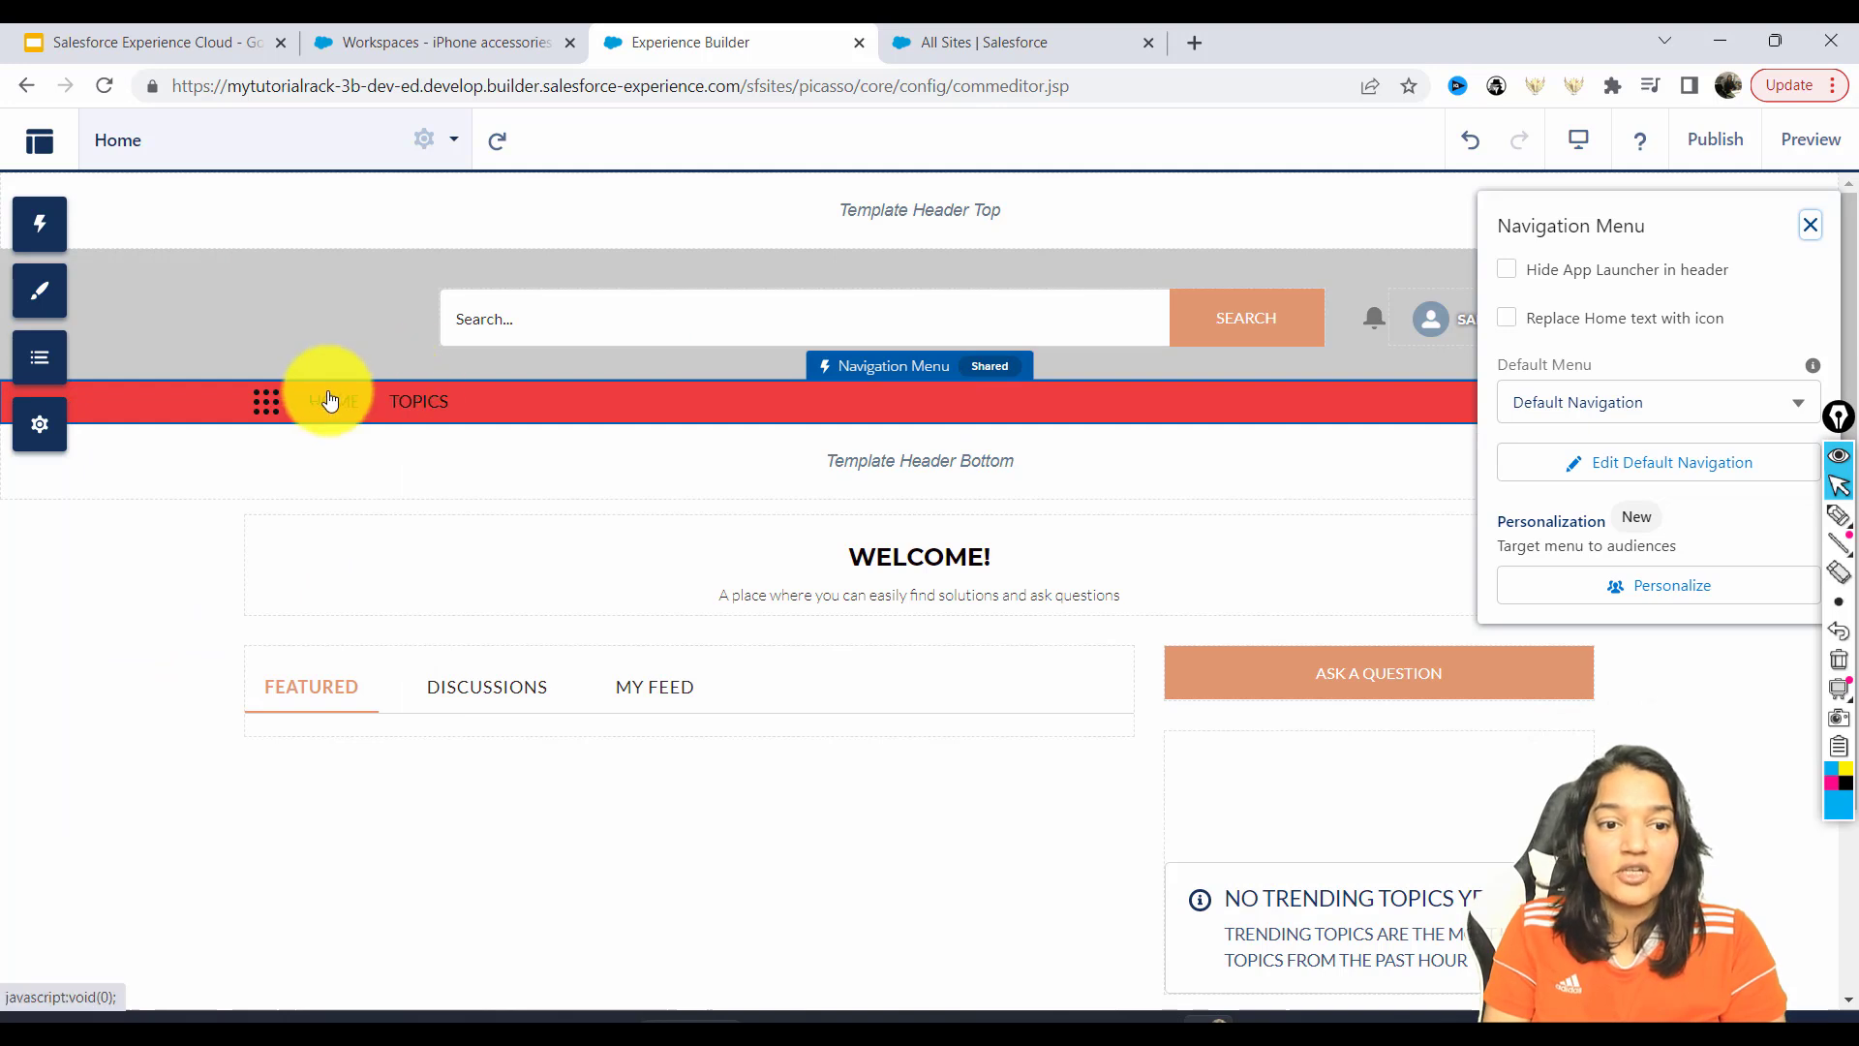
pyautogui.click(34, 308)
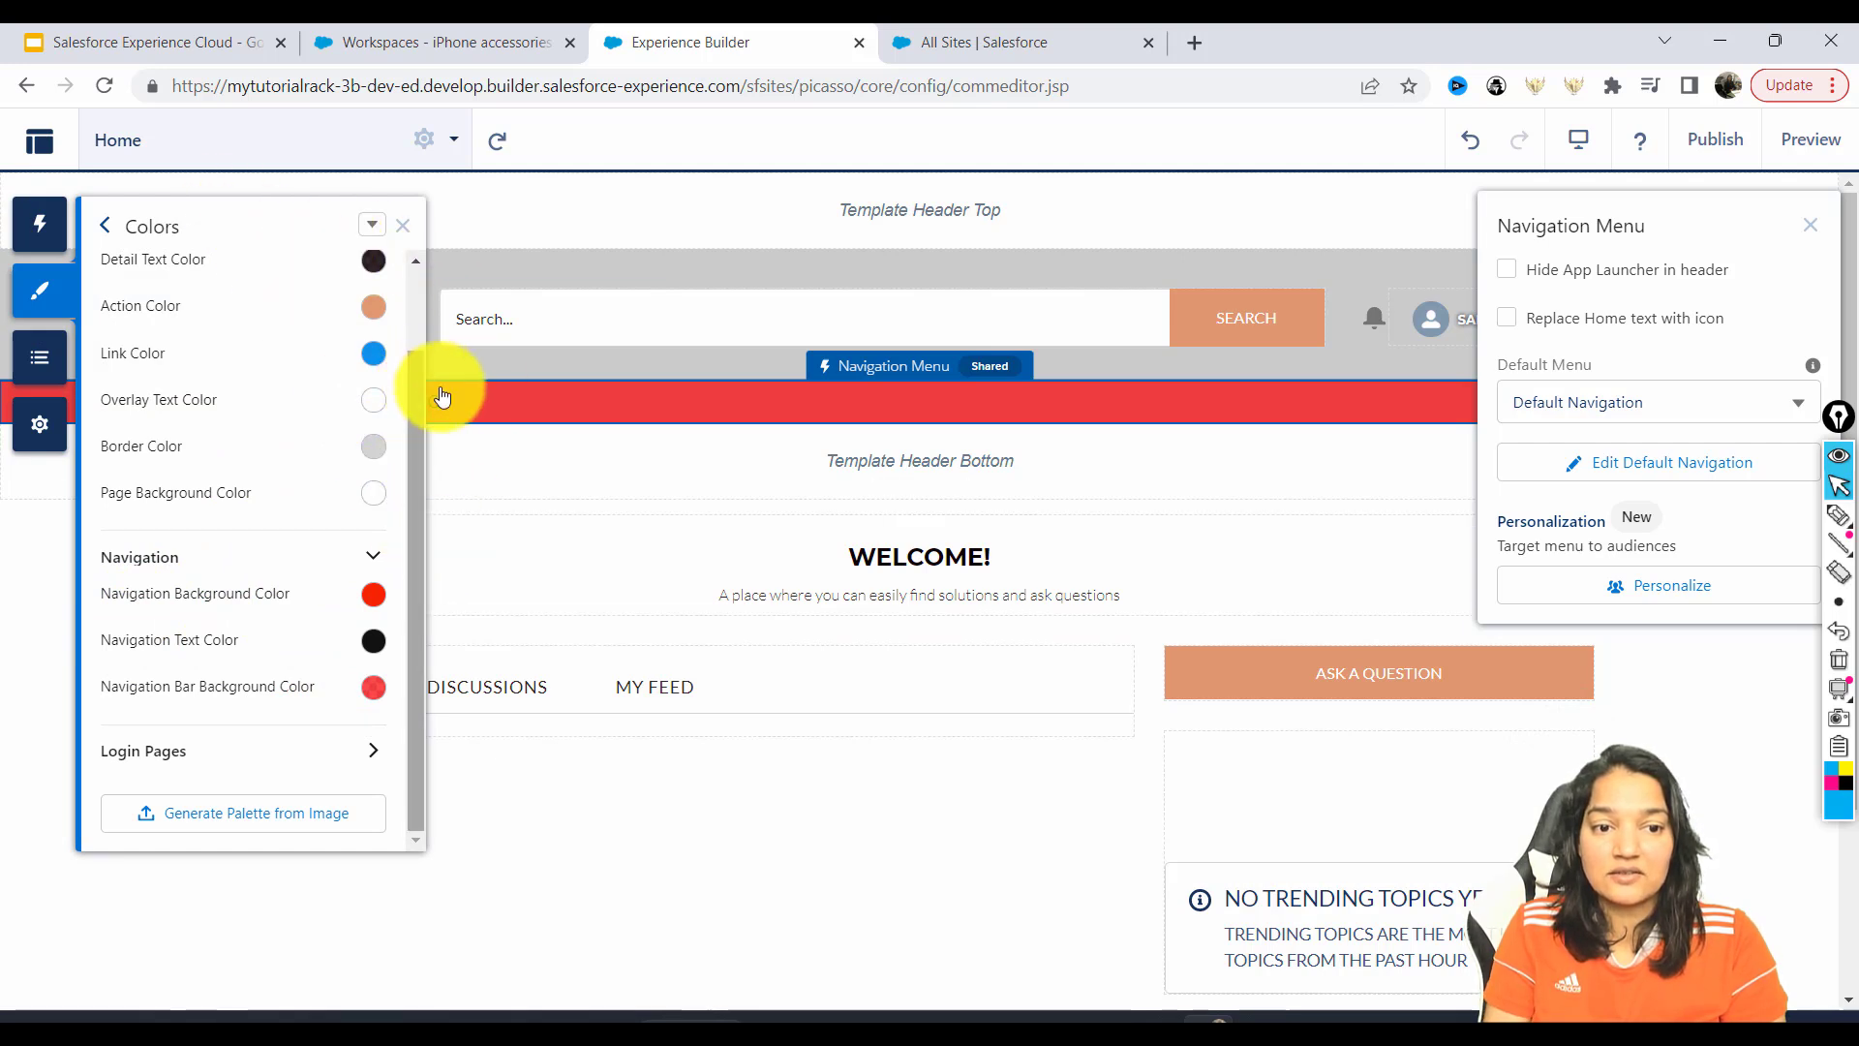
pyautogui.click(374, 645)
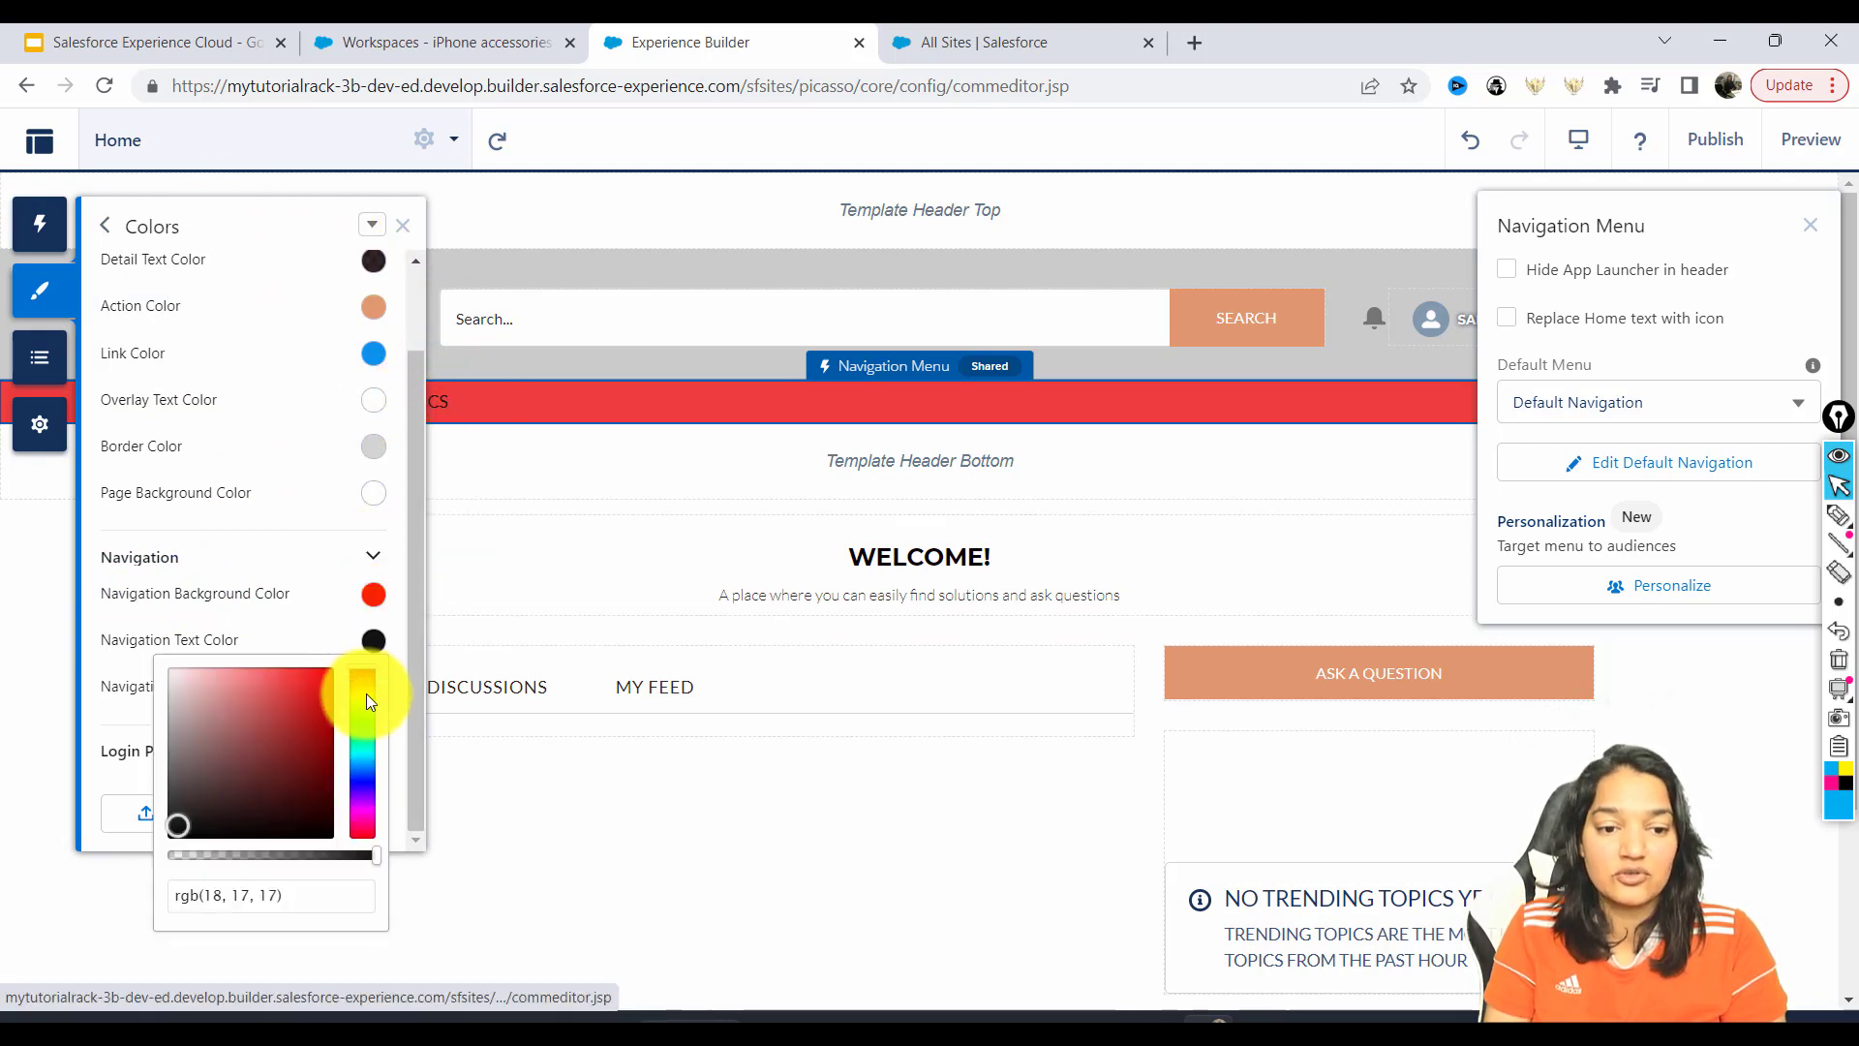
pyautogui.click(365, 765)
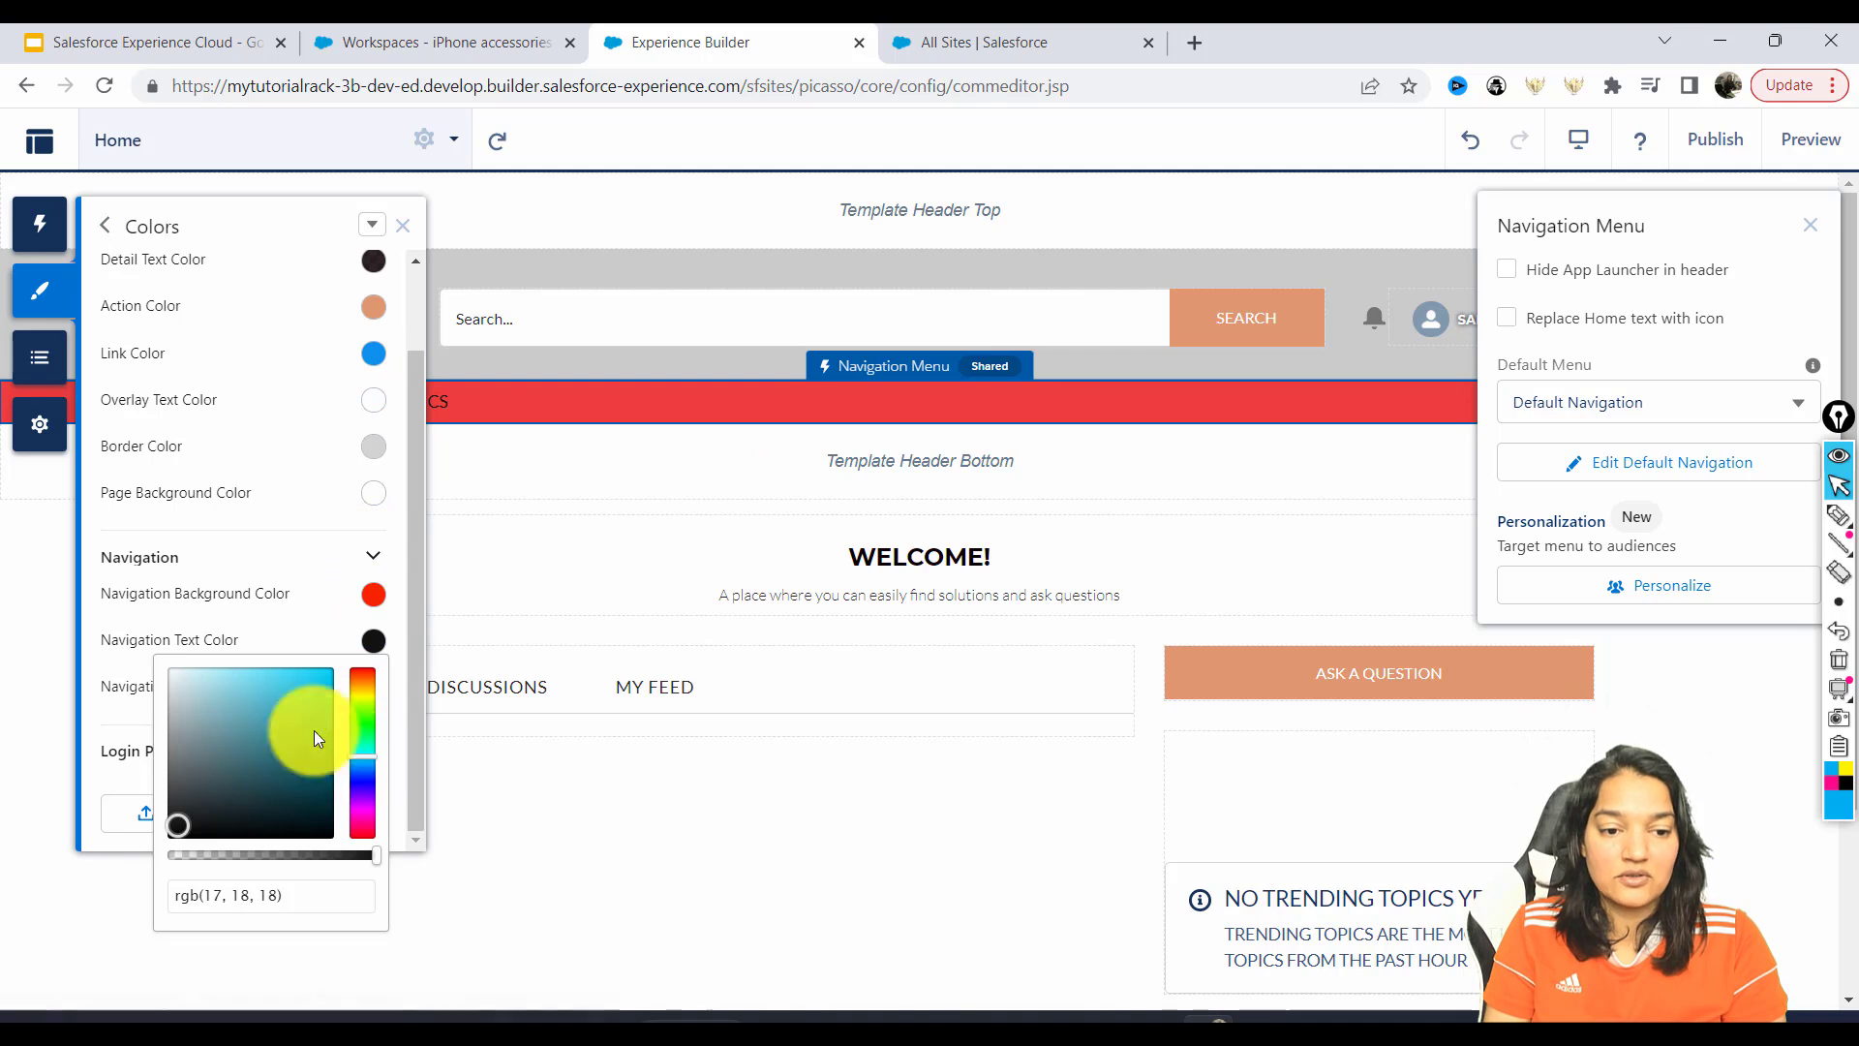
pyautogui.moveTo(177, 823); pyautogui.dragTo(315, 677)
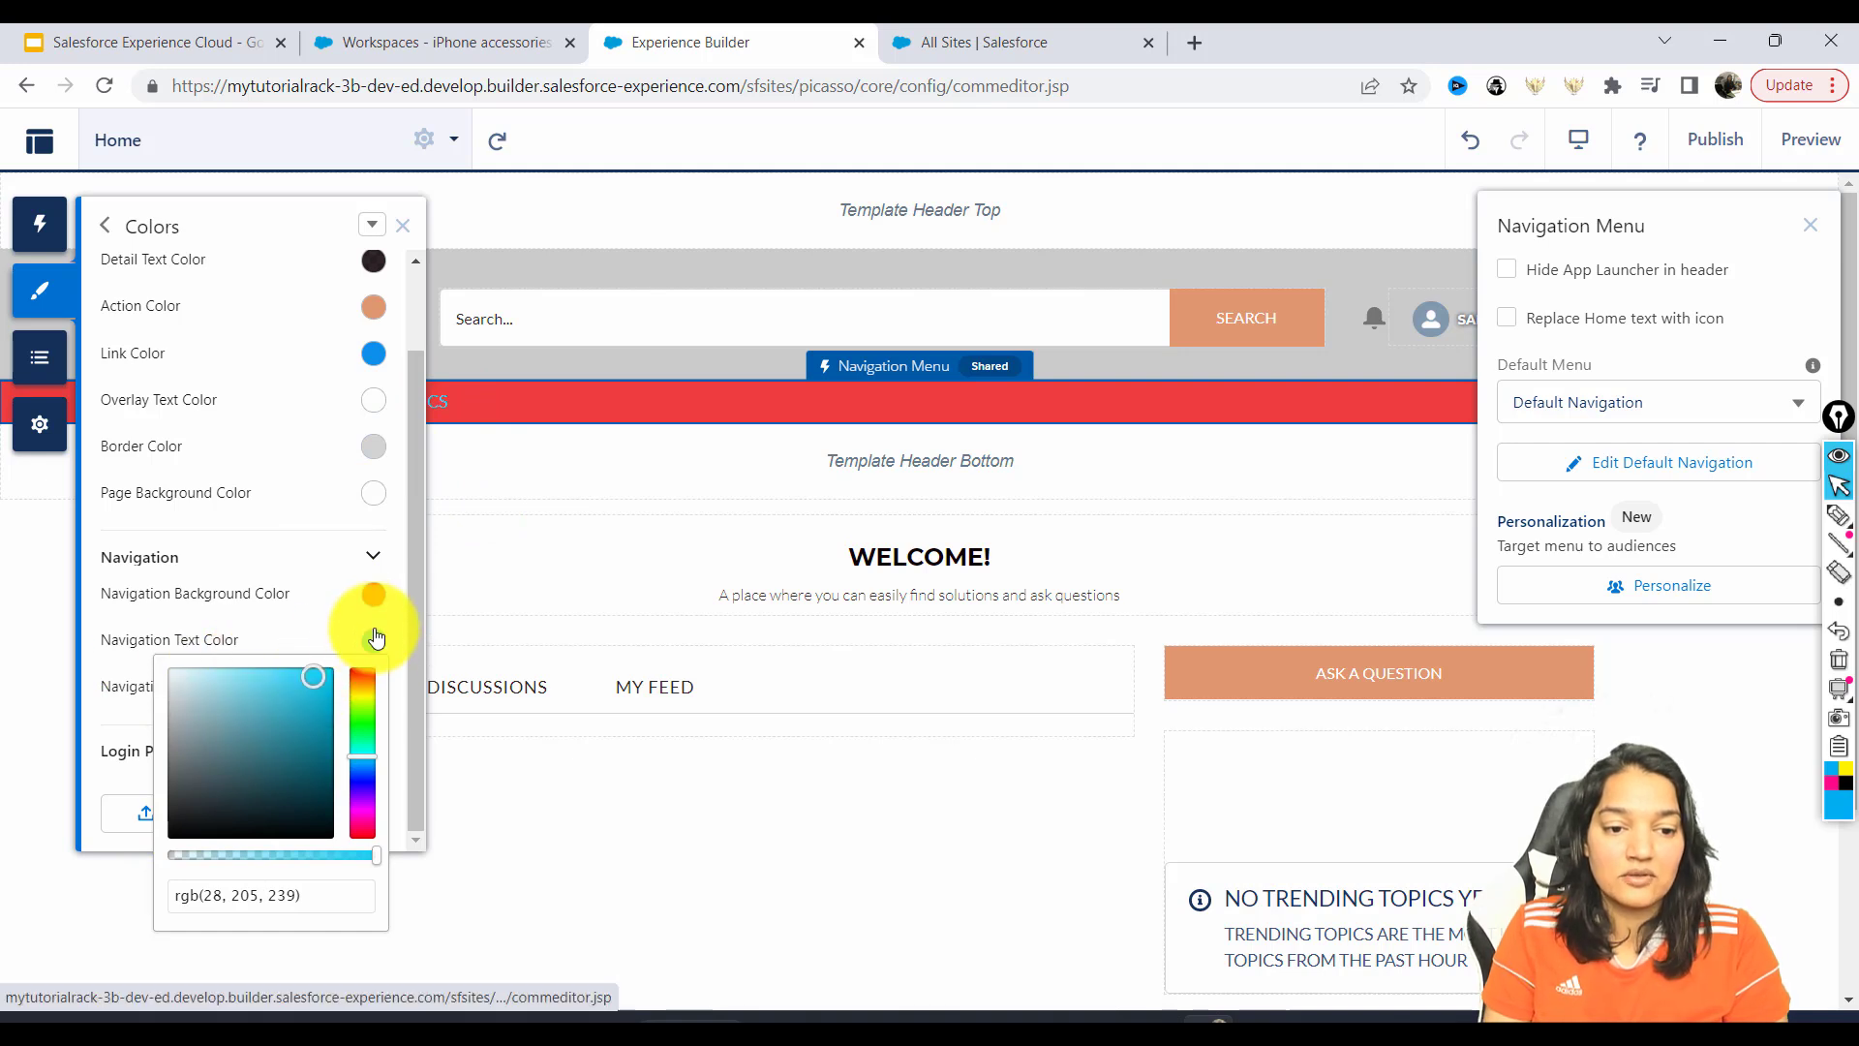
pyautogui.click(179, 823)
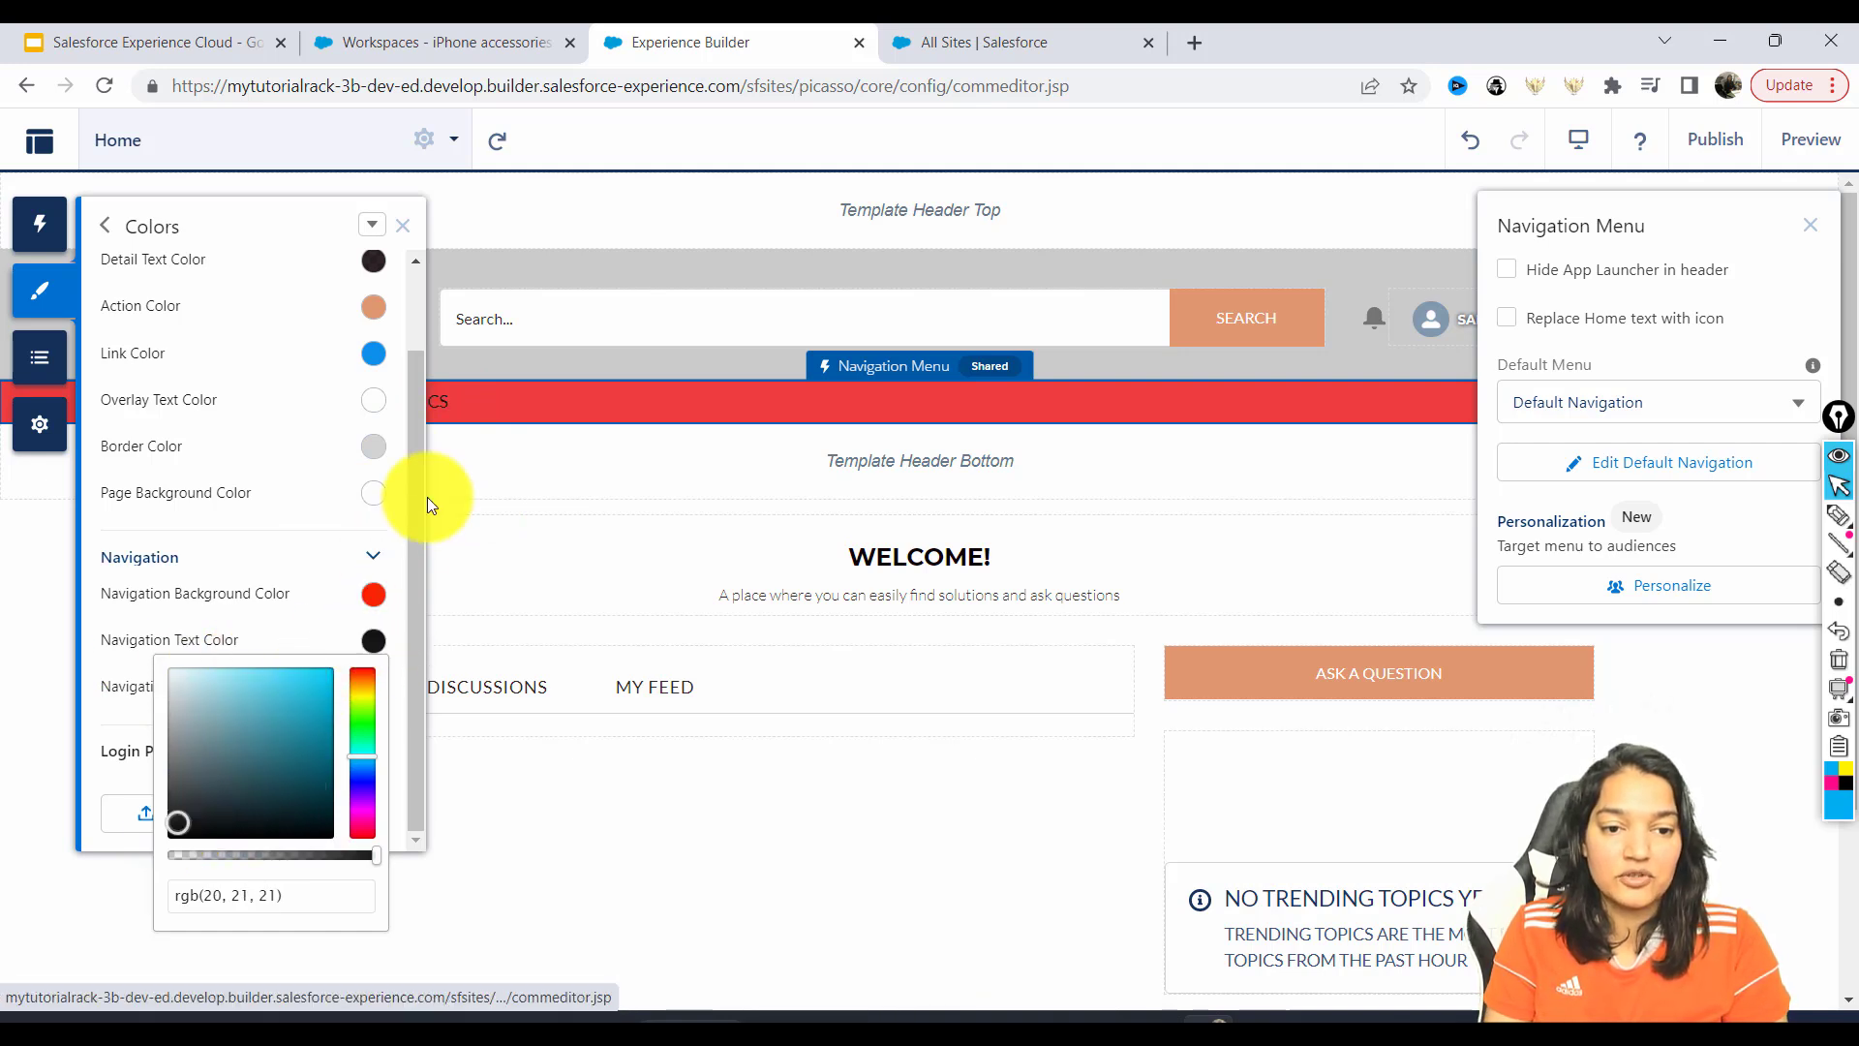
pyautogui.click(374, 638)
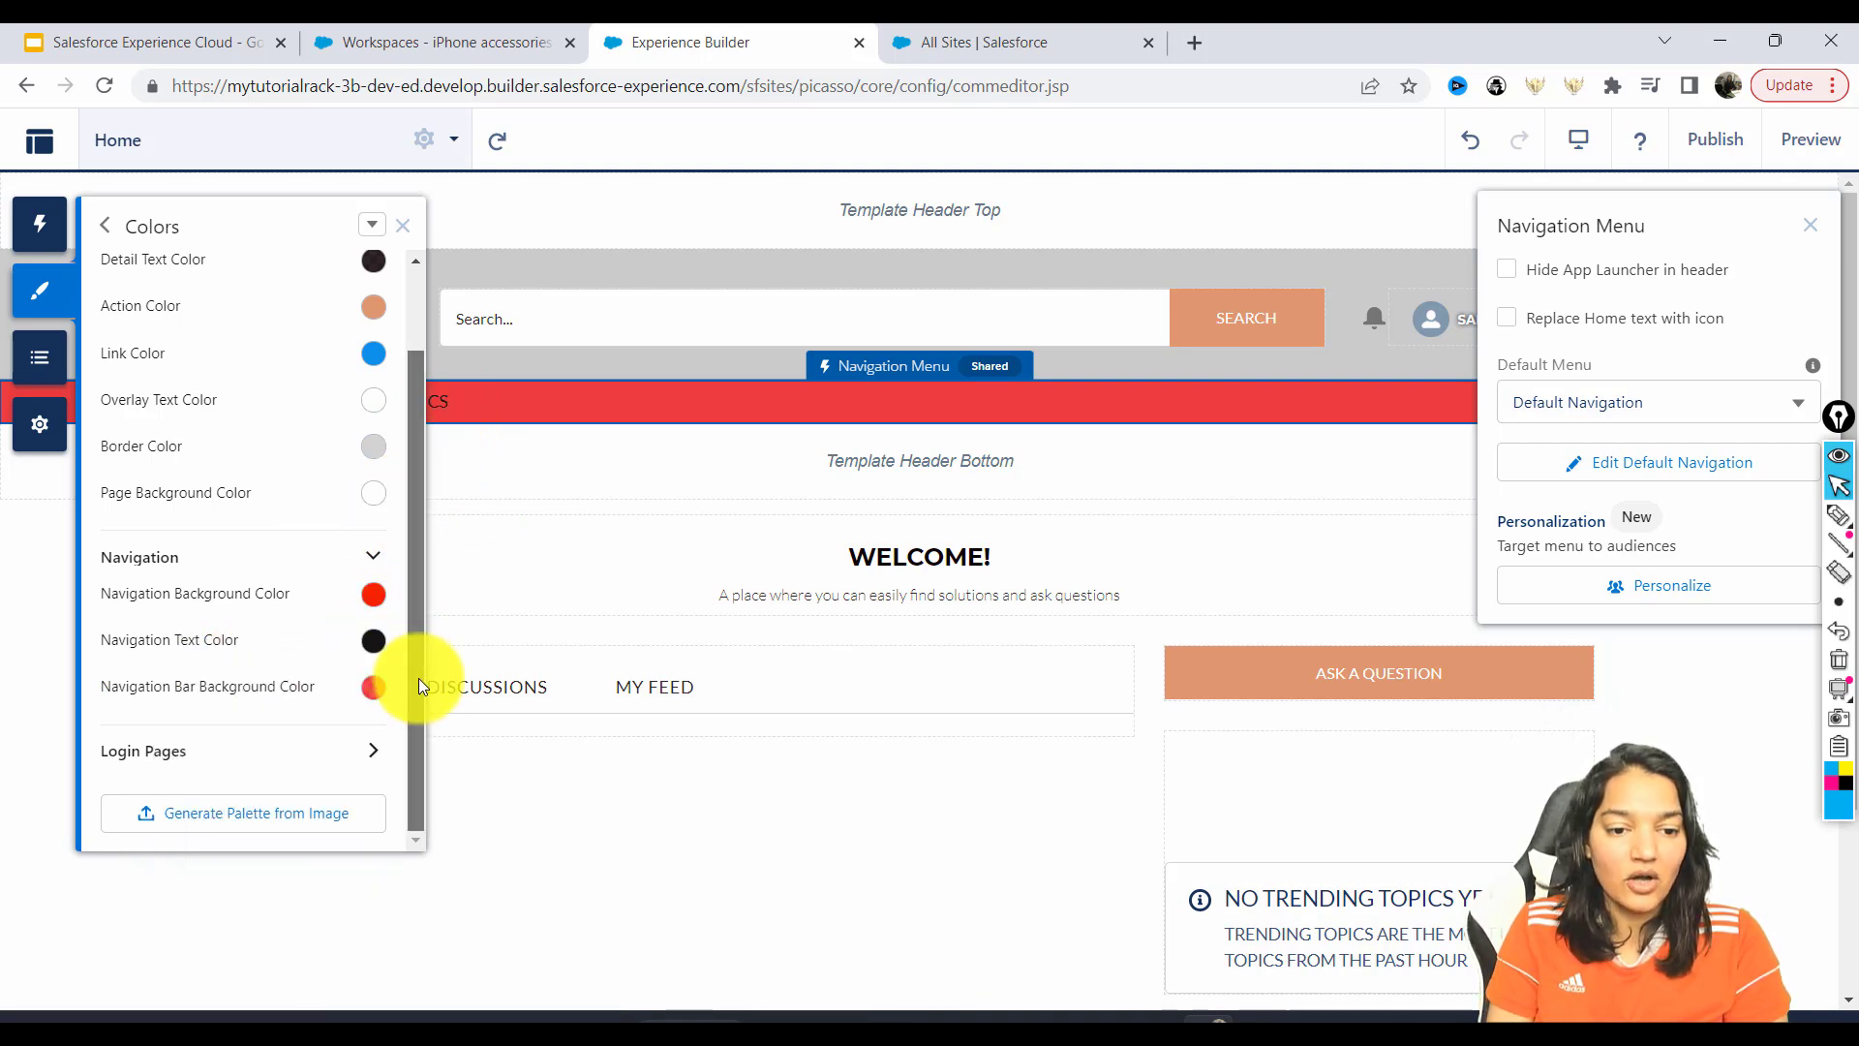
# Expand the login page colour settings, then return to the main Theme options.
pyautogui.click(380, 758)
pyautogui.moveTo(414, 674); pyautogui.dragTo(415, 746)
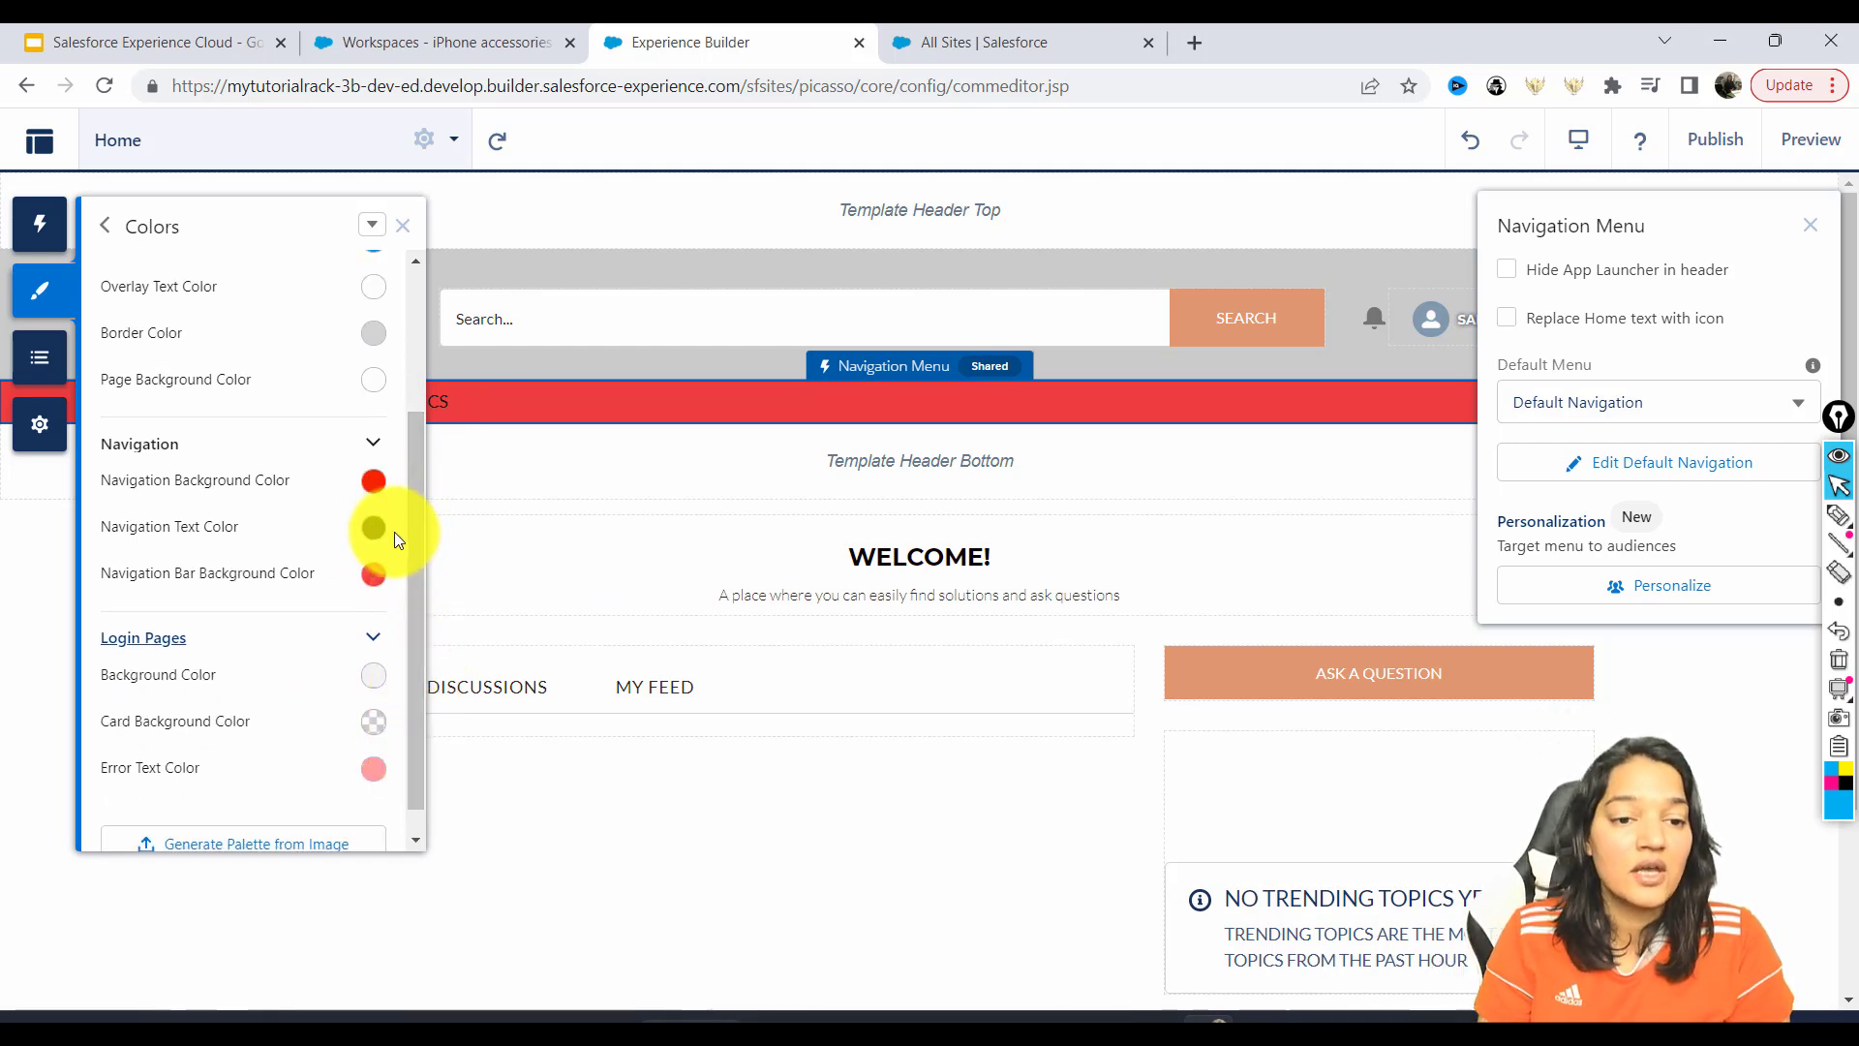
pyautogui.click(105, 227)
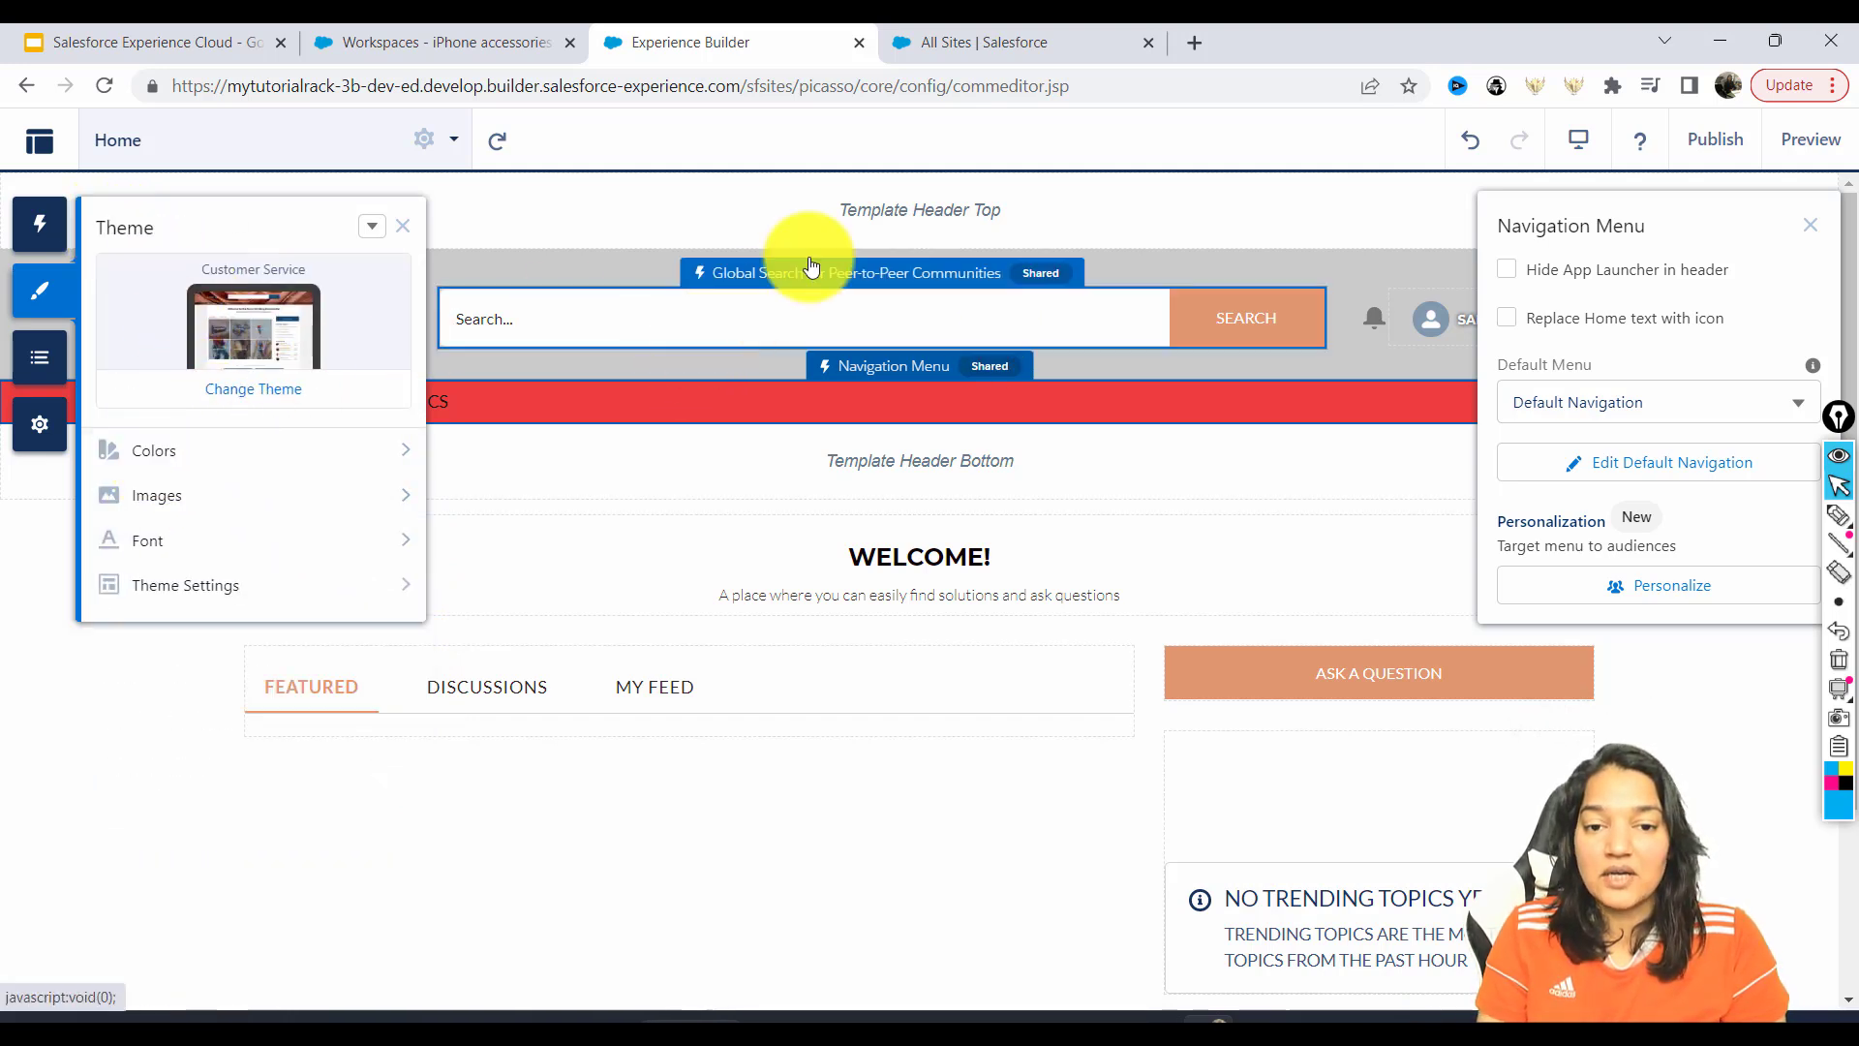
# Change the Global Search placeholder to 'You can type your search query here' and reopen Theme settings.
pyautogui.click(679, 257)
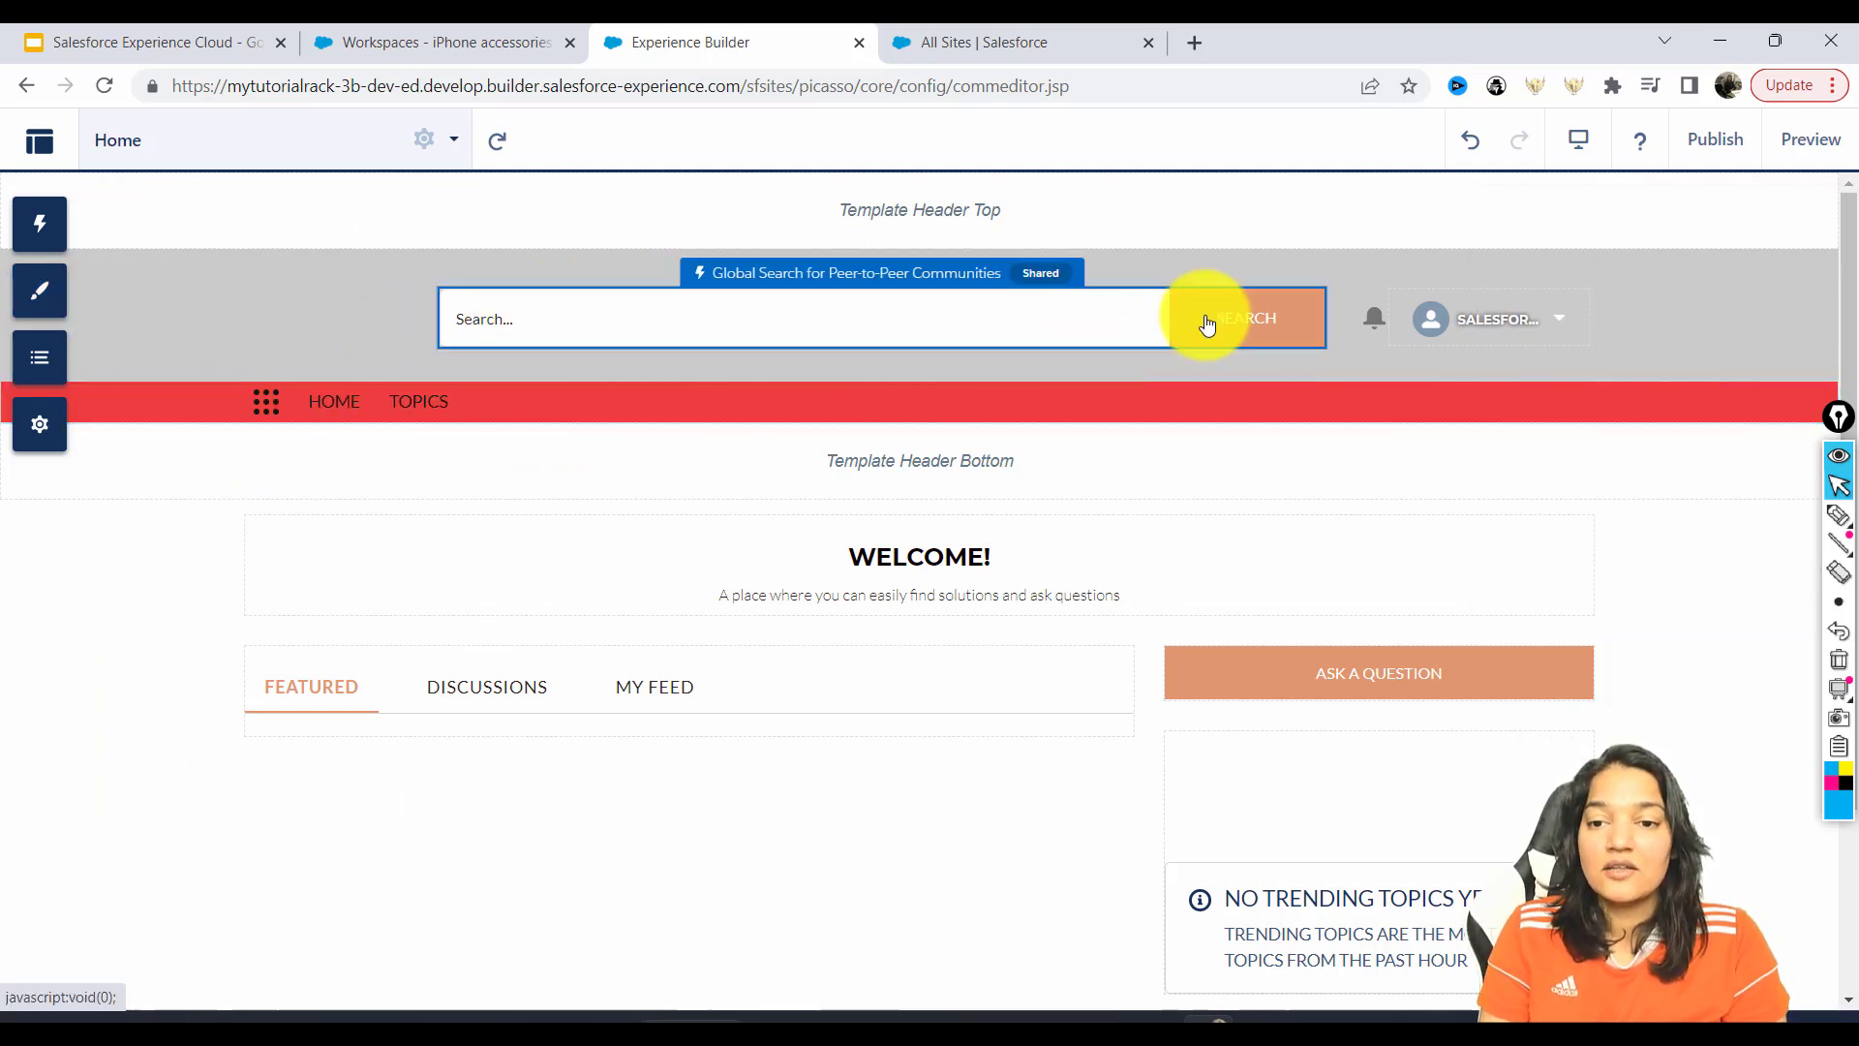
pyautogui.click(1240, 319)
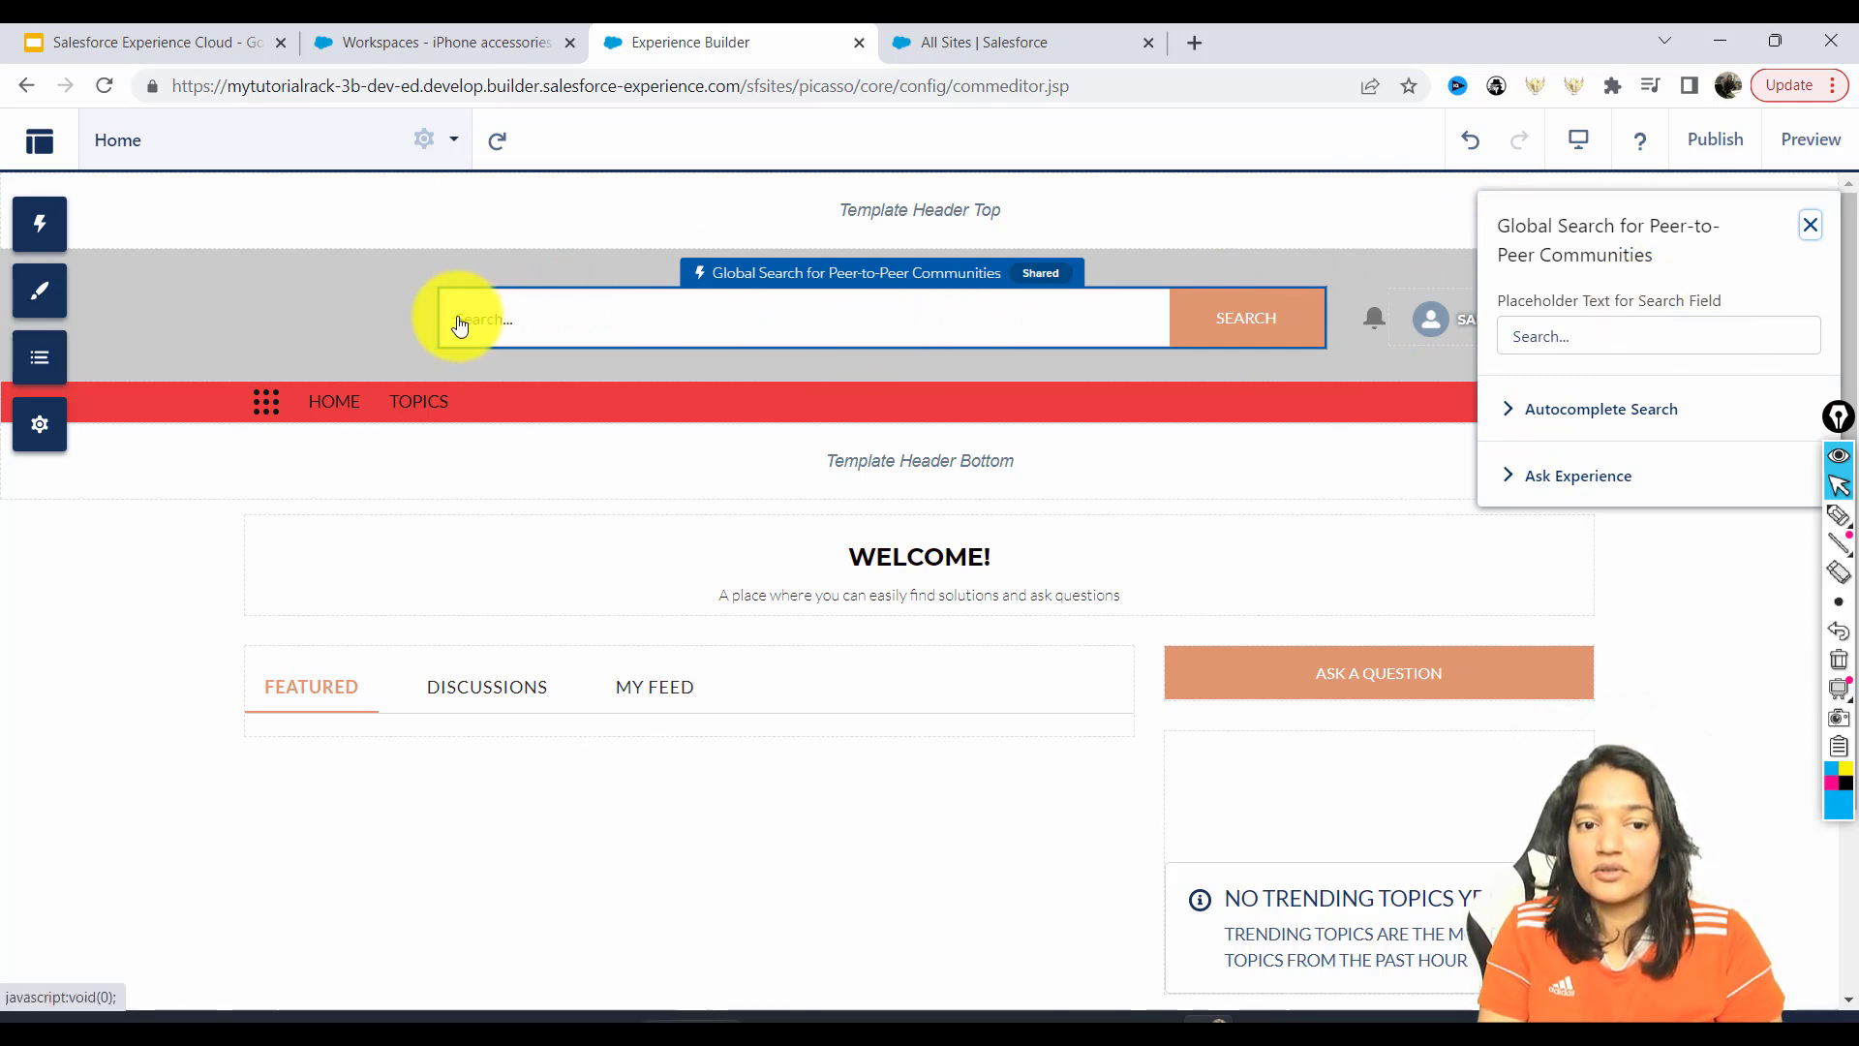
pyautogui.tripleClick(1644, 337)
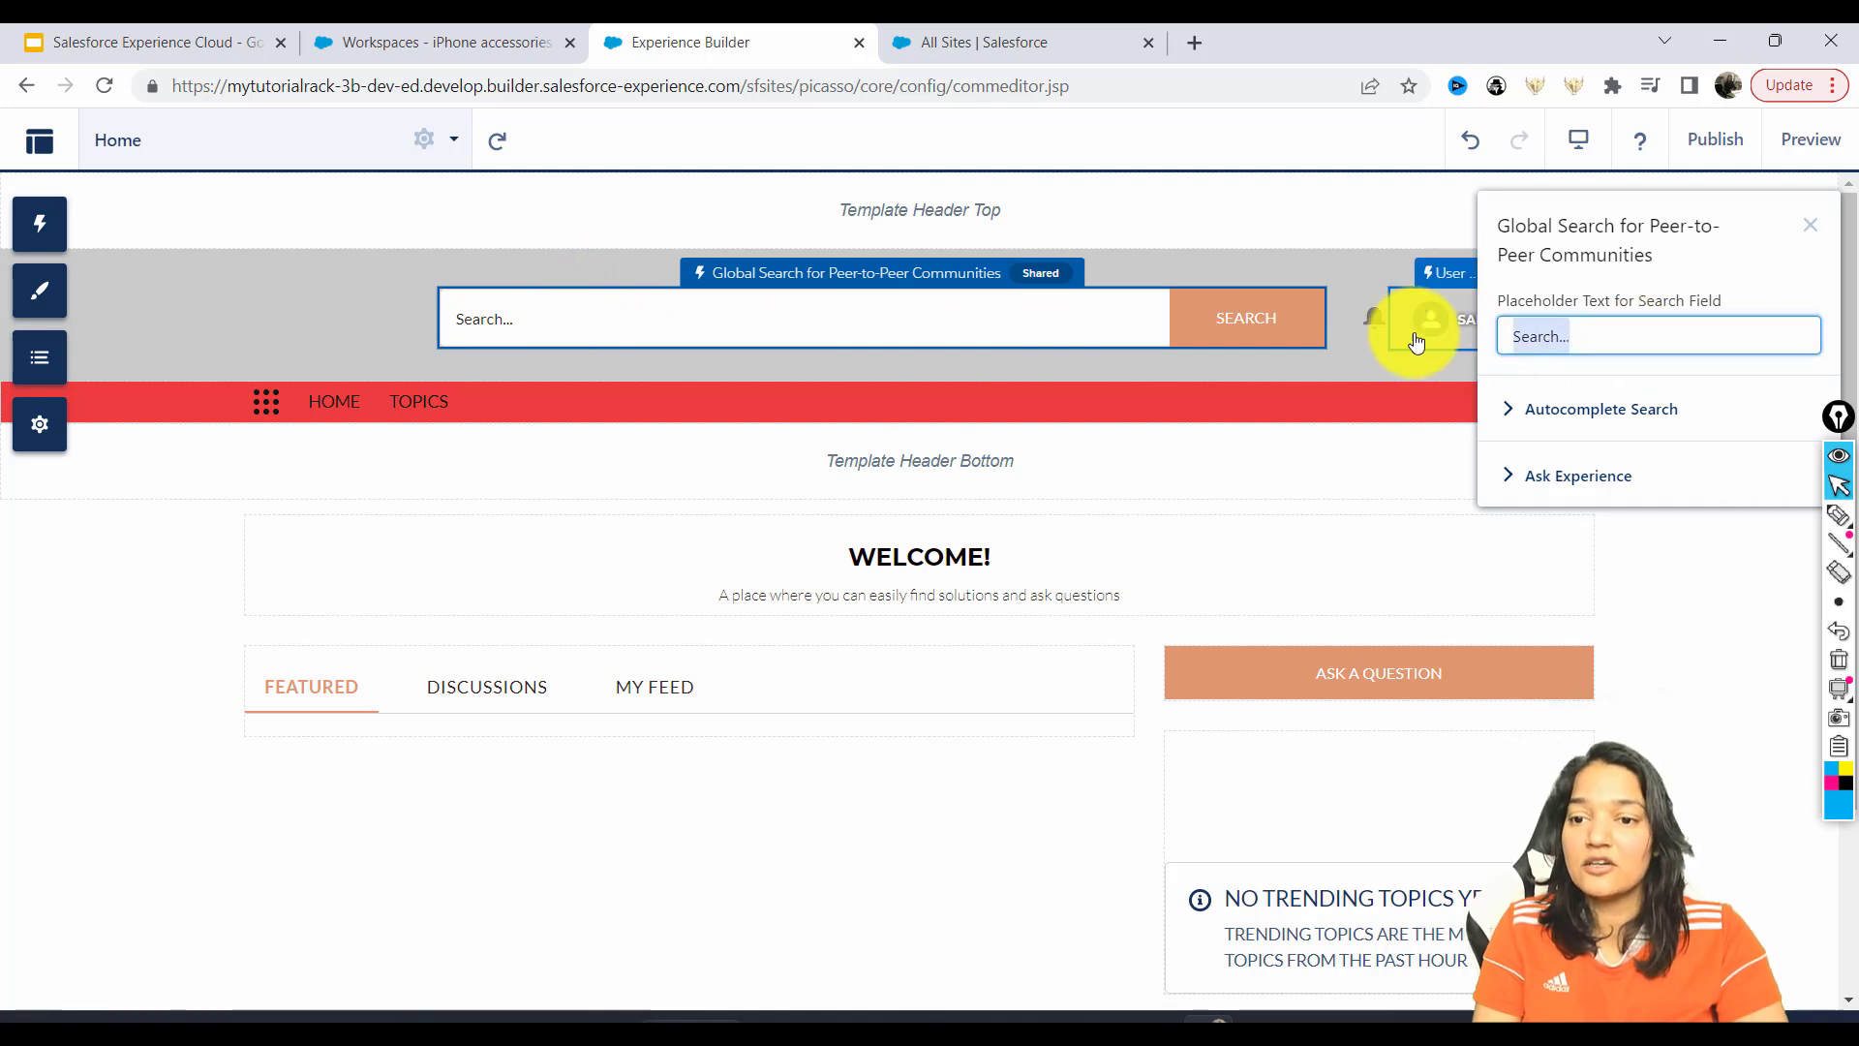
pyautogui.write('You can type your s')
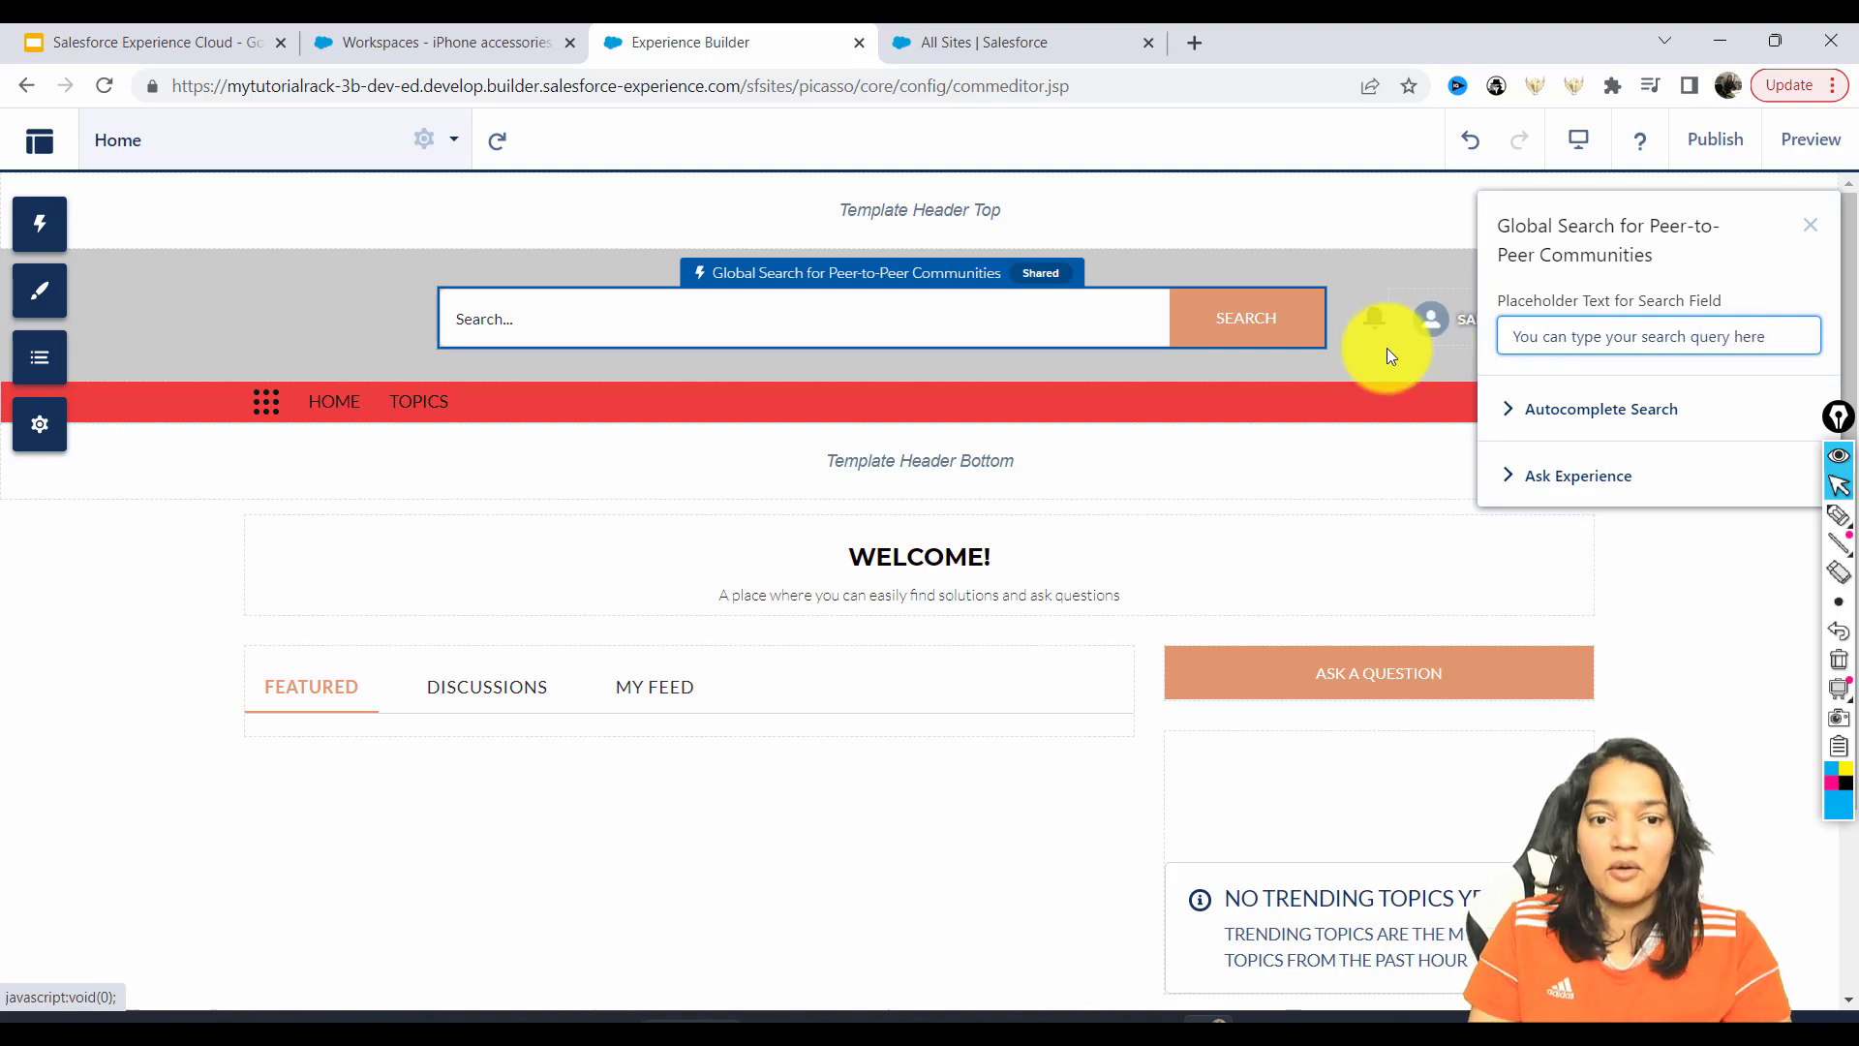
pyautogui.click(1109, 315)
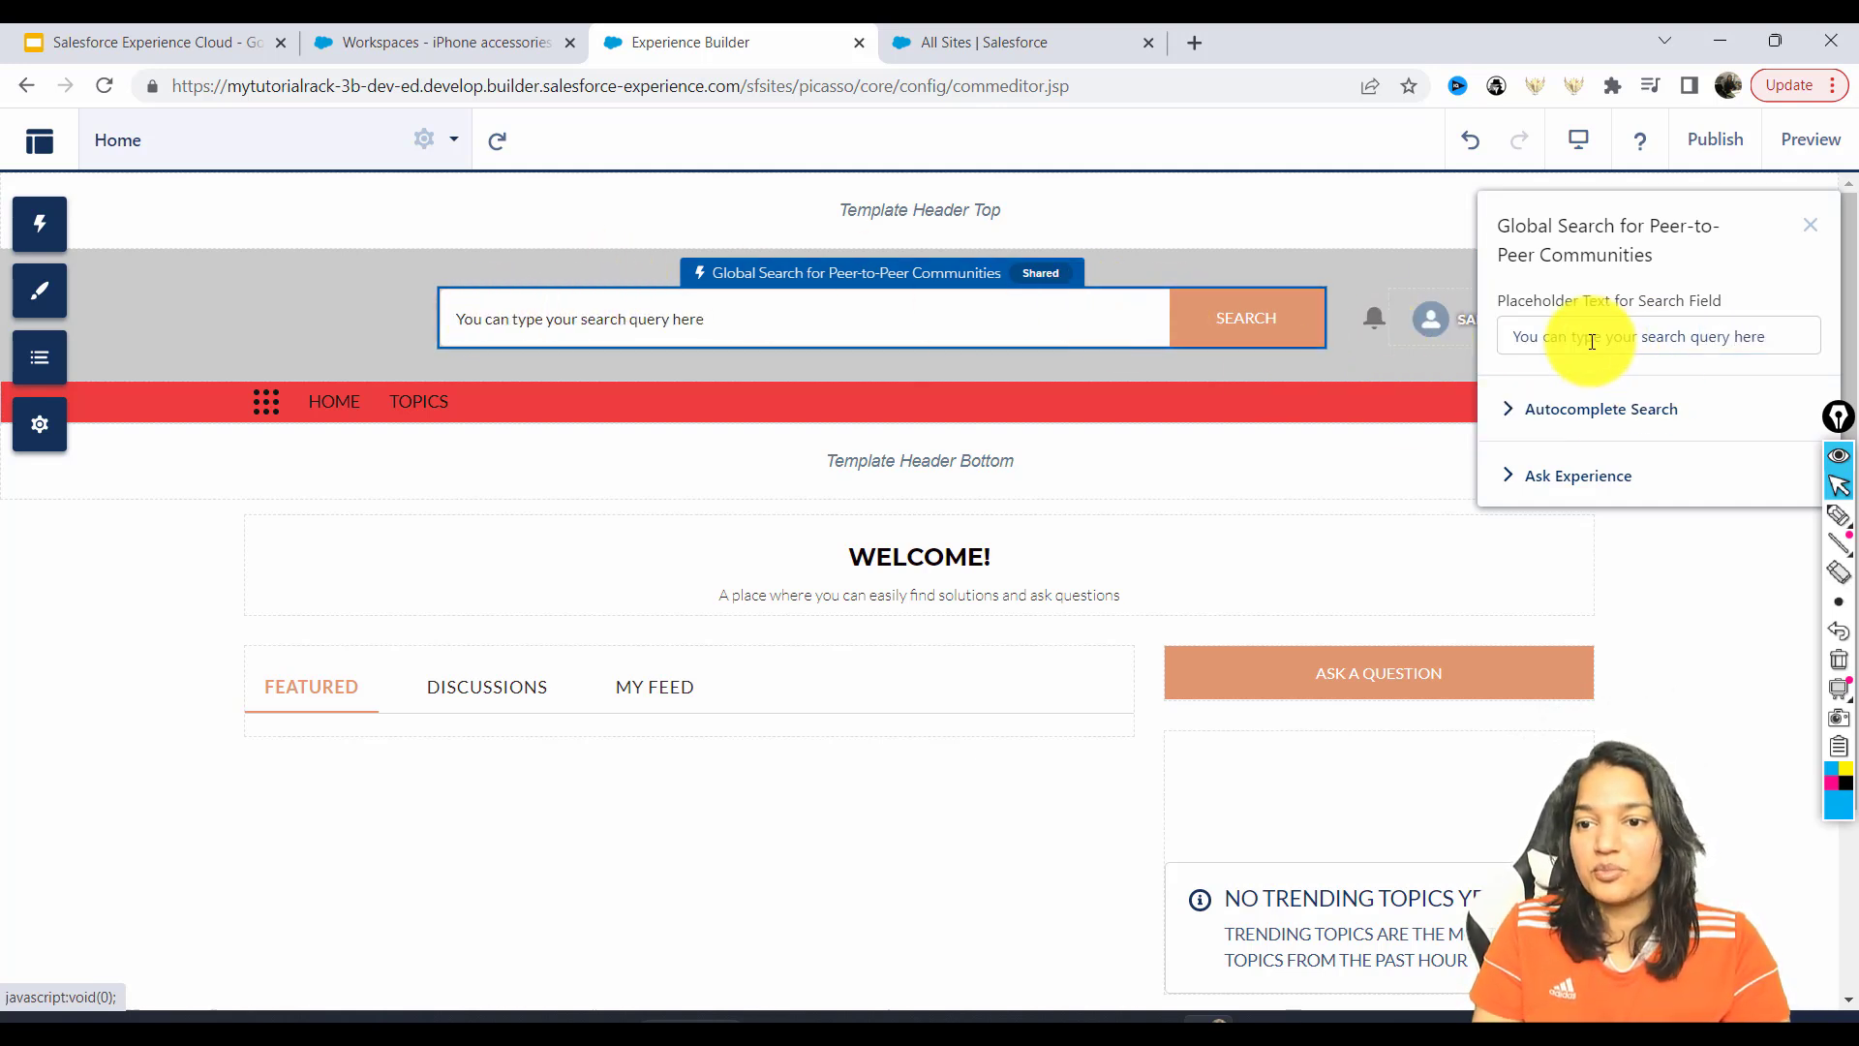
pyautogui.moveTo(1508, 331); pyautogui.dragTo(1791, 385)
pyautogui.click(627, 322)
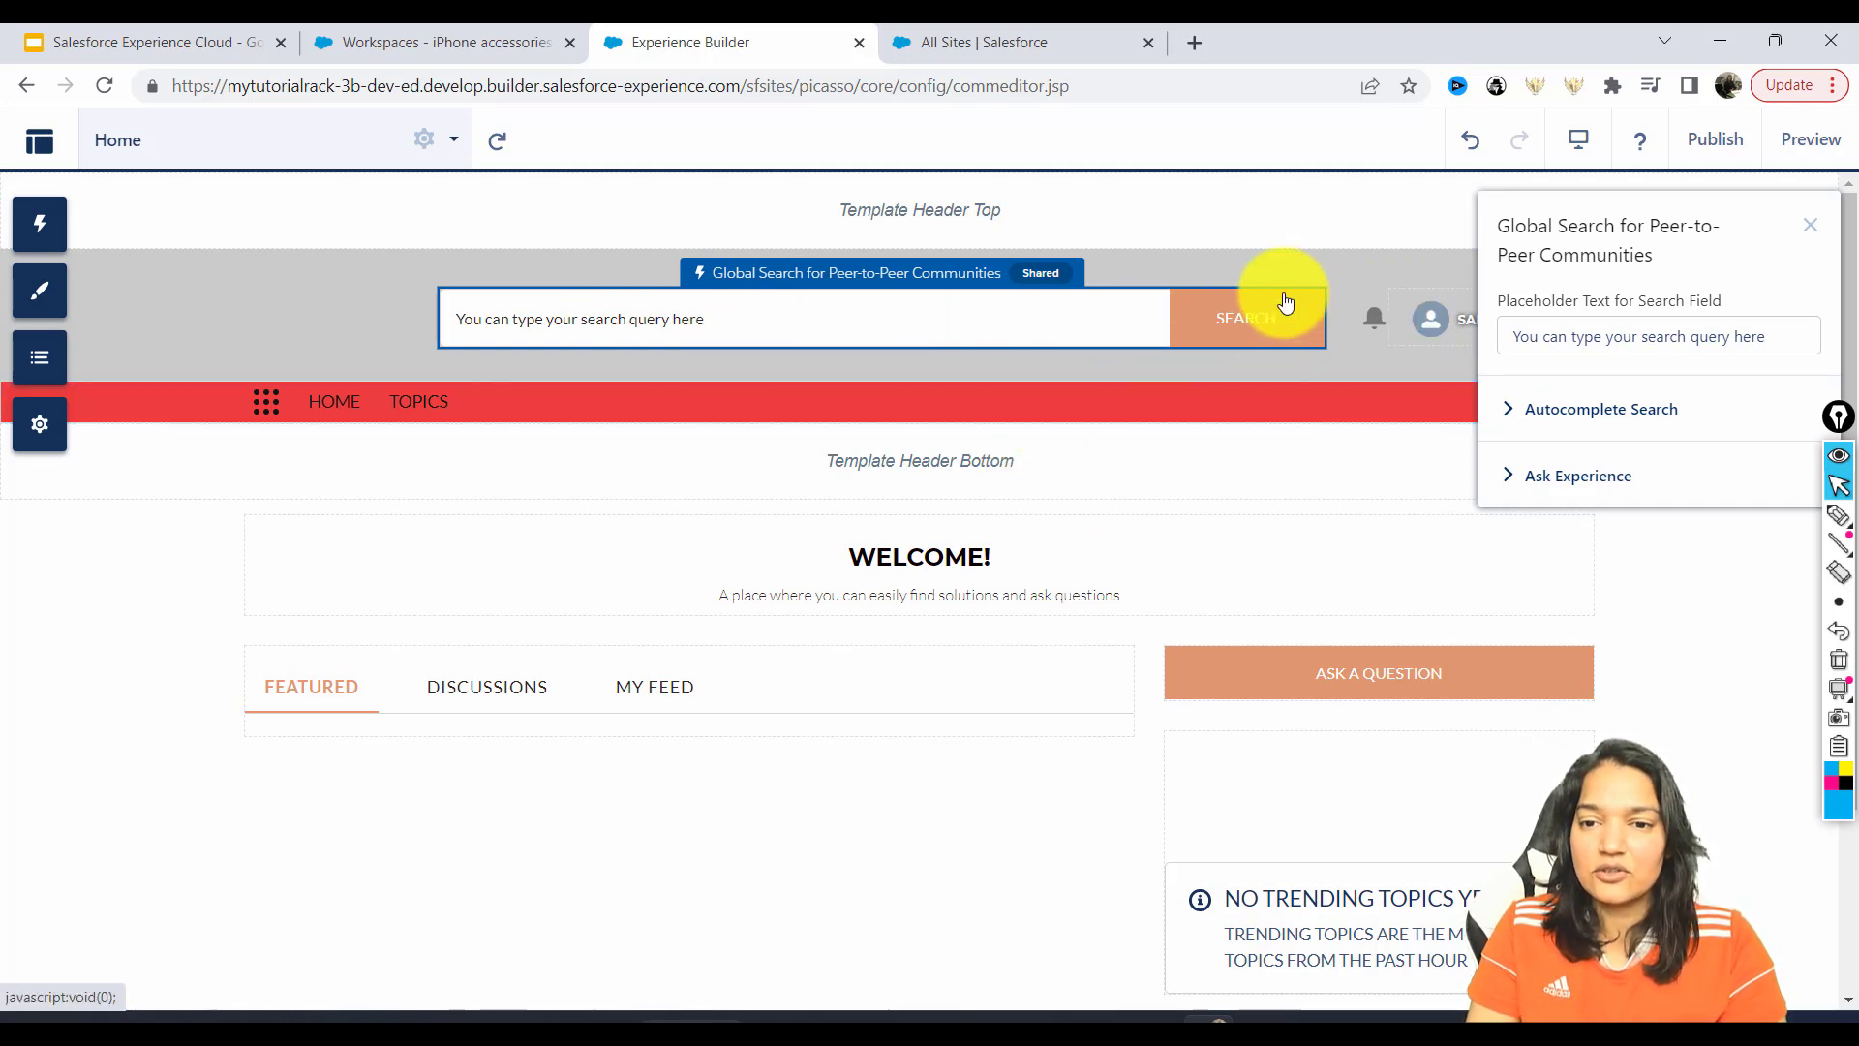
pyautogui.click(39, 291)
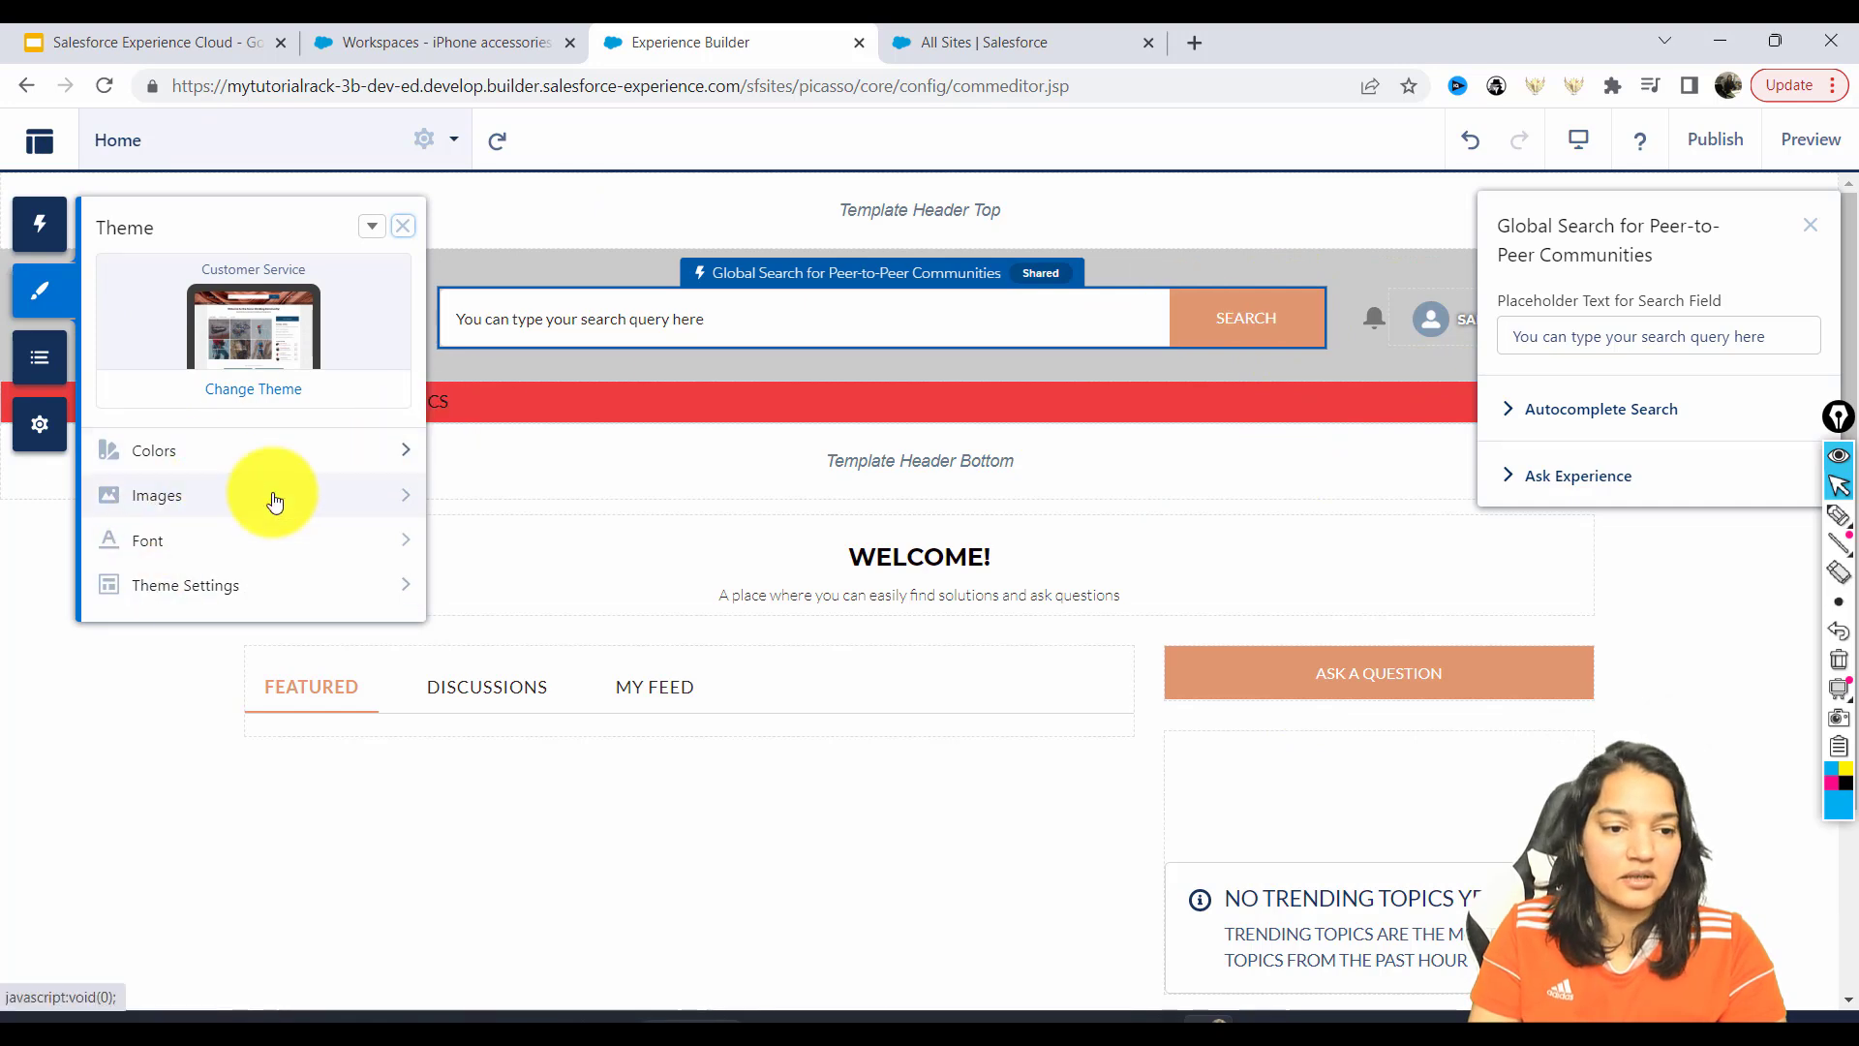
# Set the theme's Action Color to rgb(255, 104, 20) so Search and Ask a Question turn orange.
pyautogui.click(408, 460)
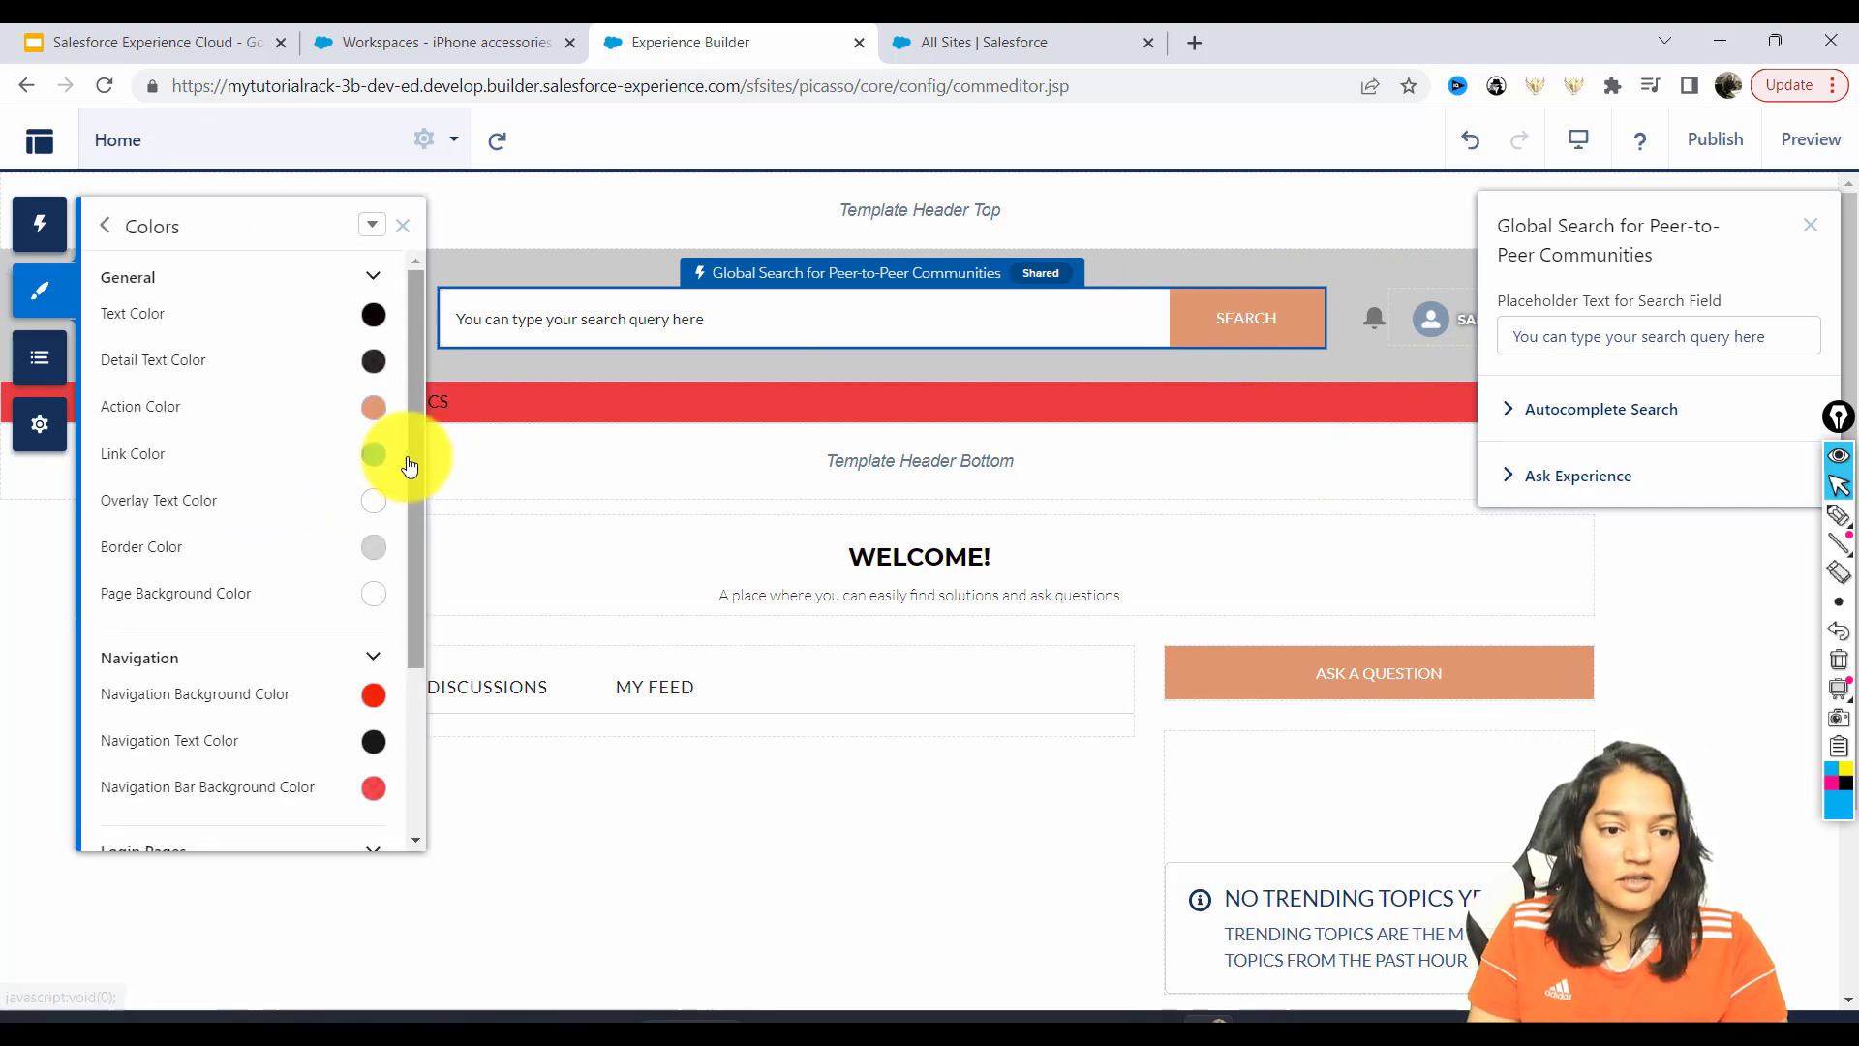
pyautogui.moveTo(420, 413); pyautogui.dragTo(420, 428)
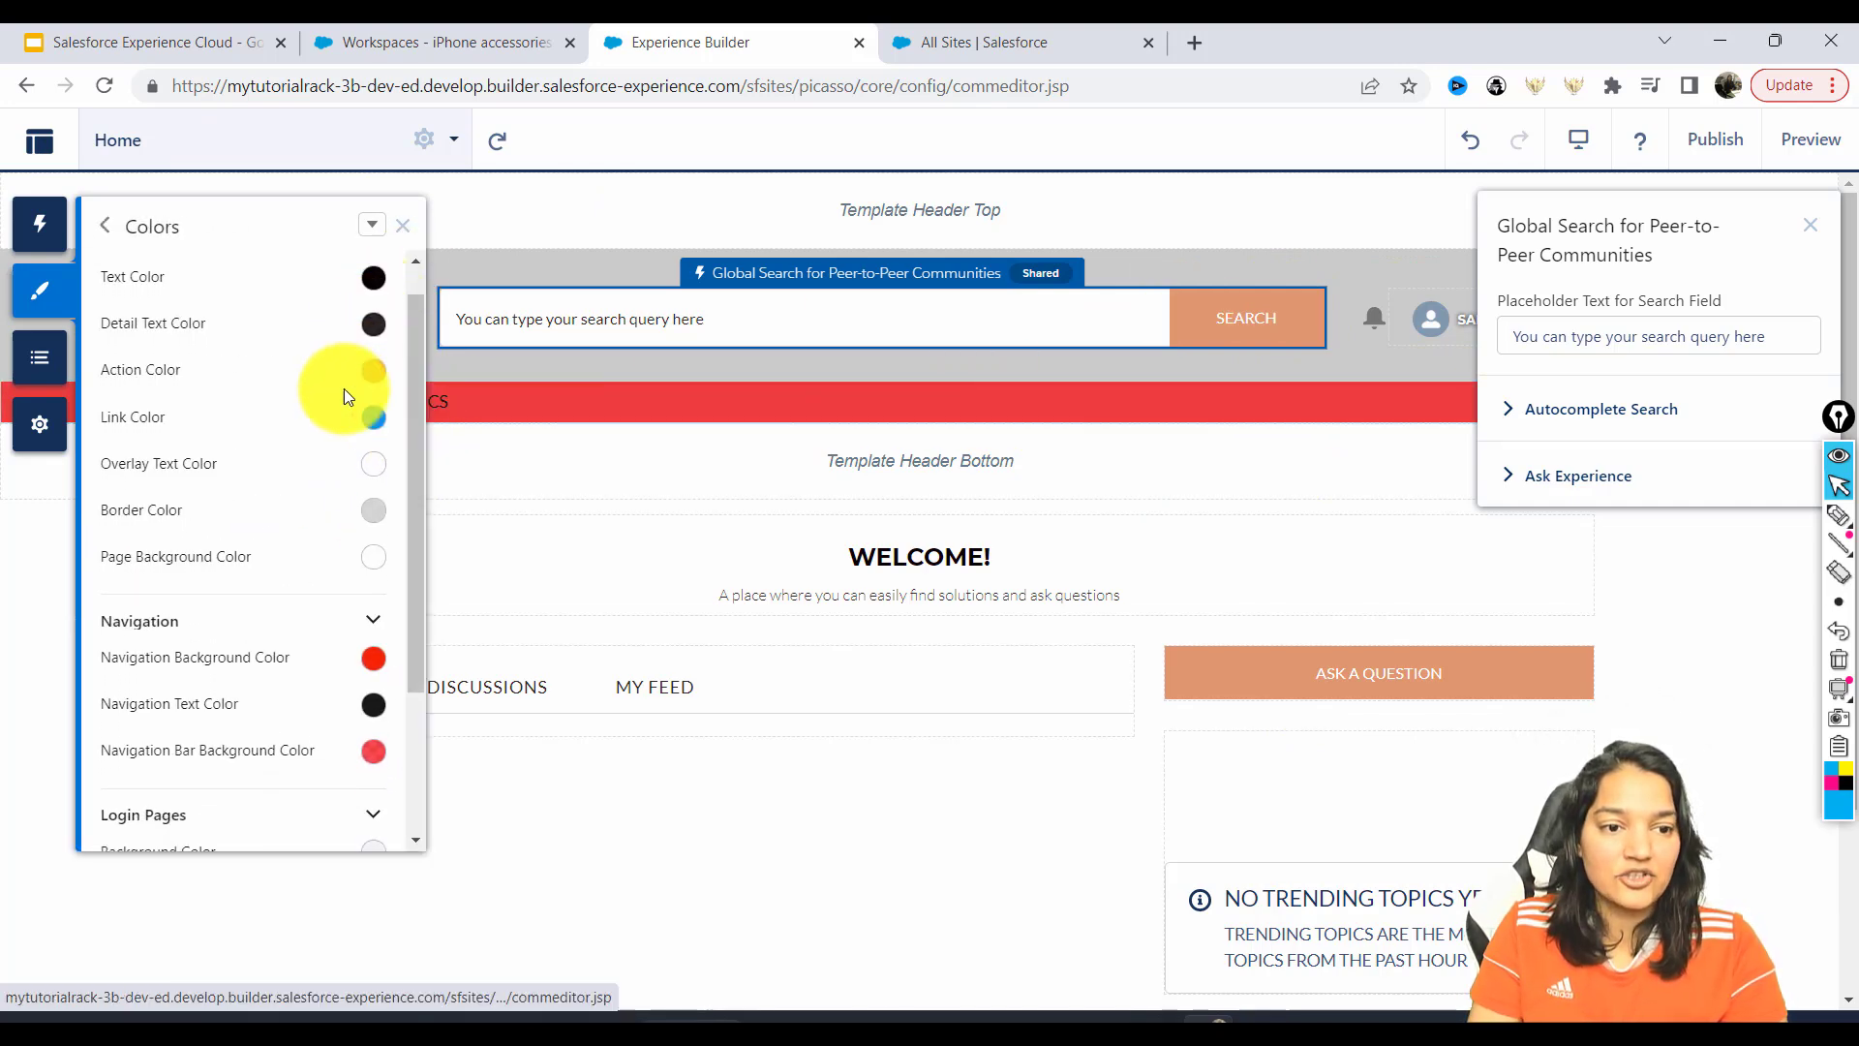
pyautogui.click(373, 370)
pyautogui.moveTo(265, 420); pyautogui.dragTo(319, 396)
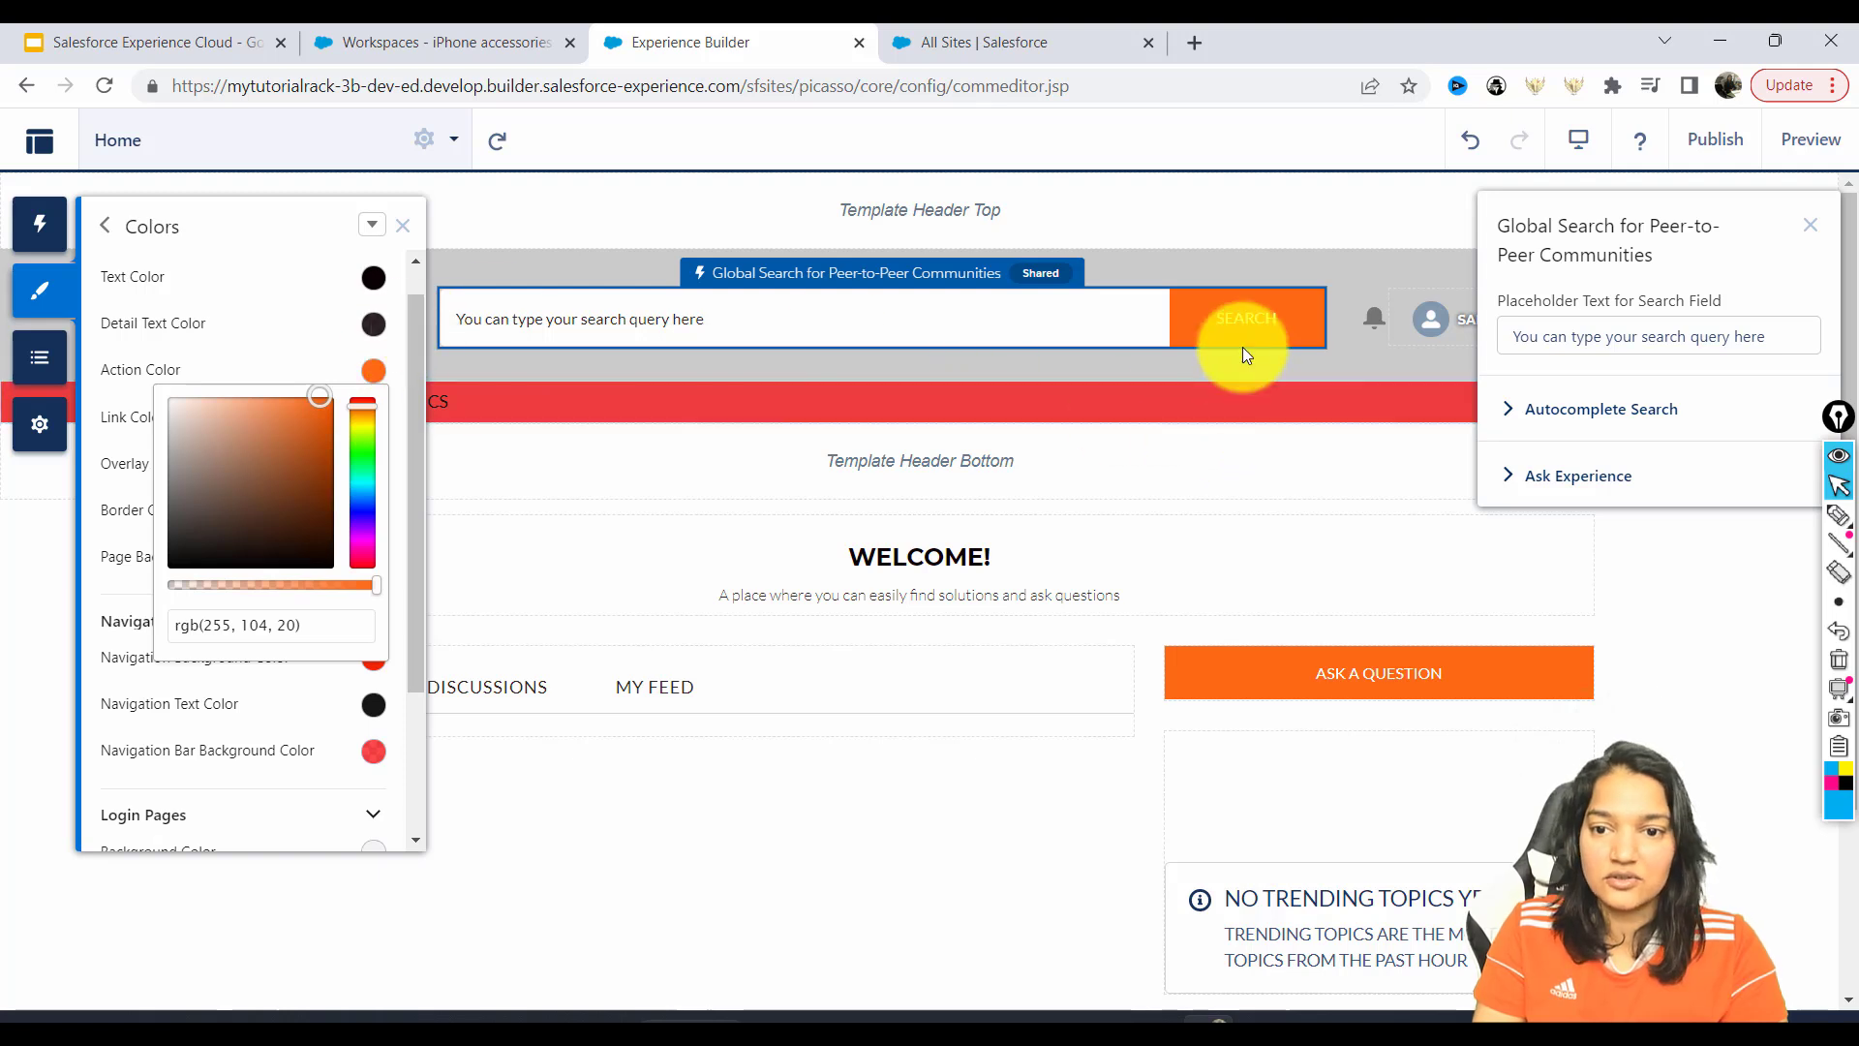
pyautogui.scroll(-2, 368, 320)
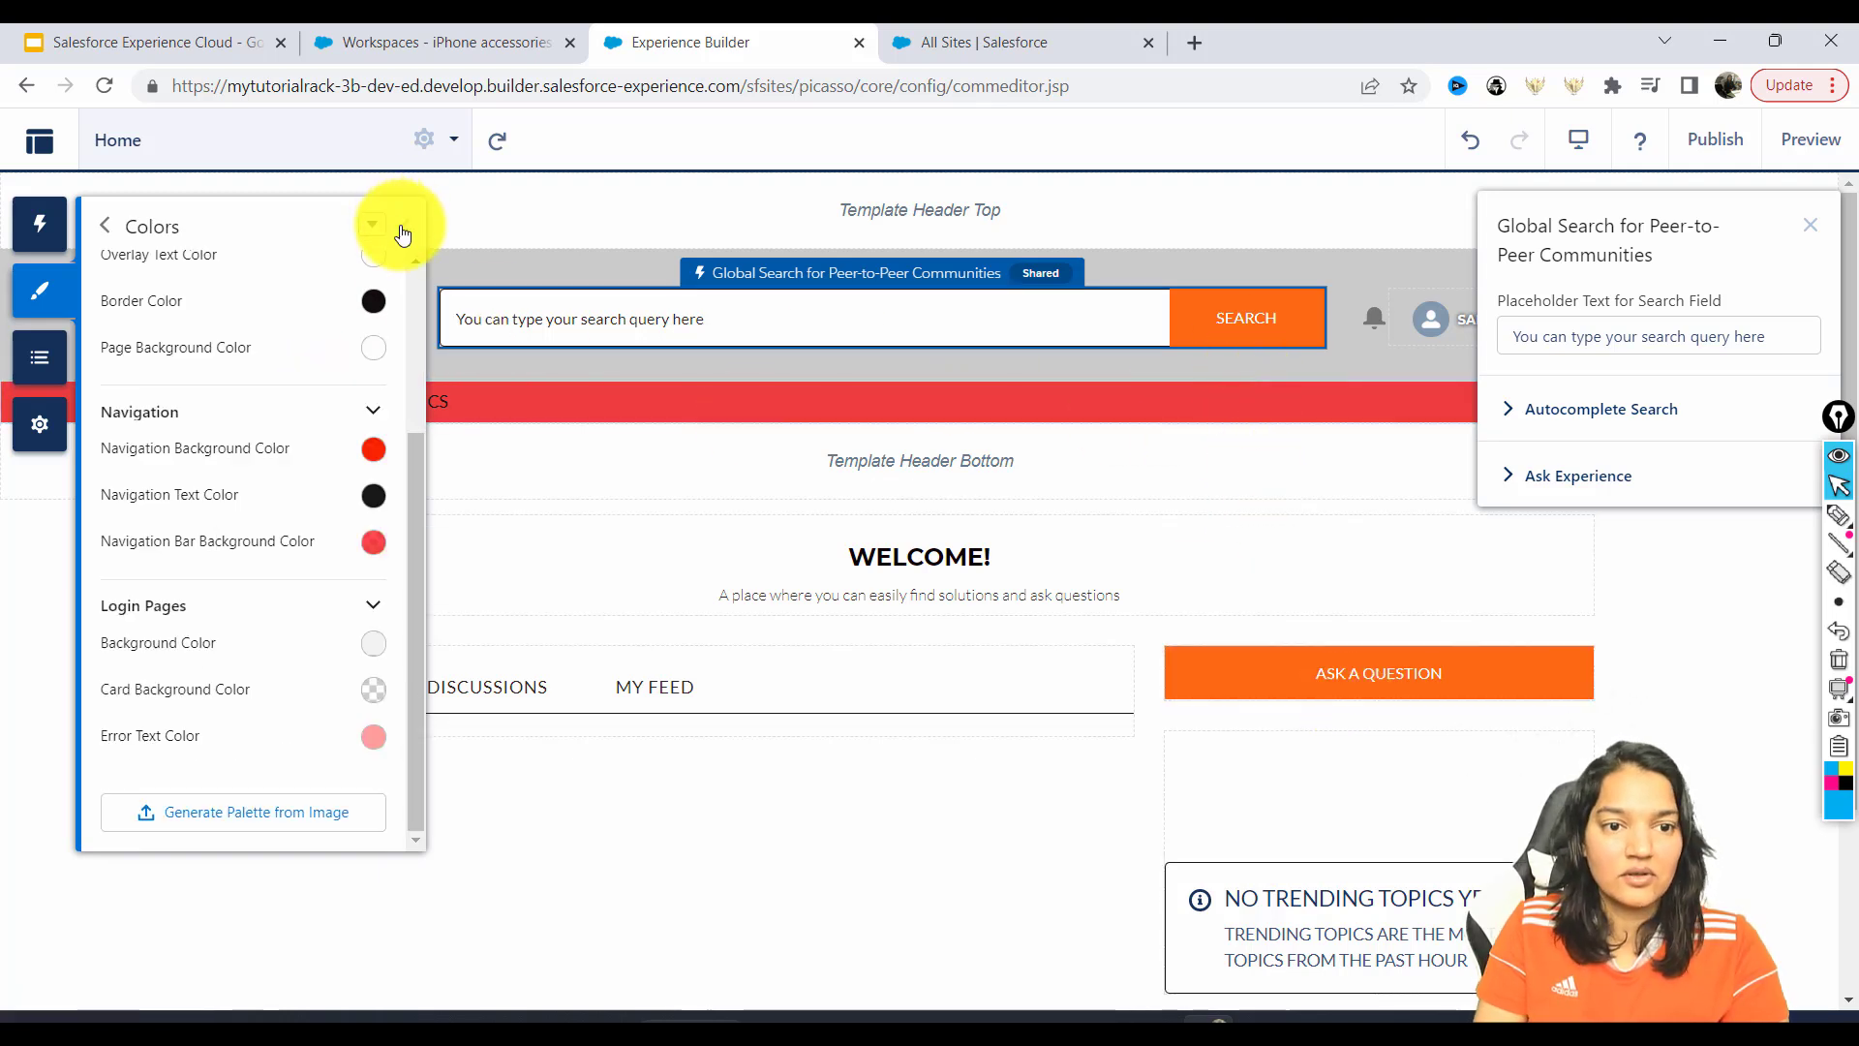
pyautogui.click(403, 231)
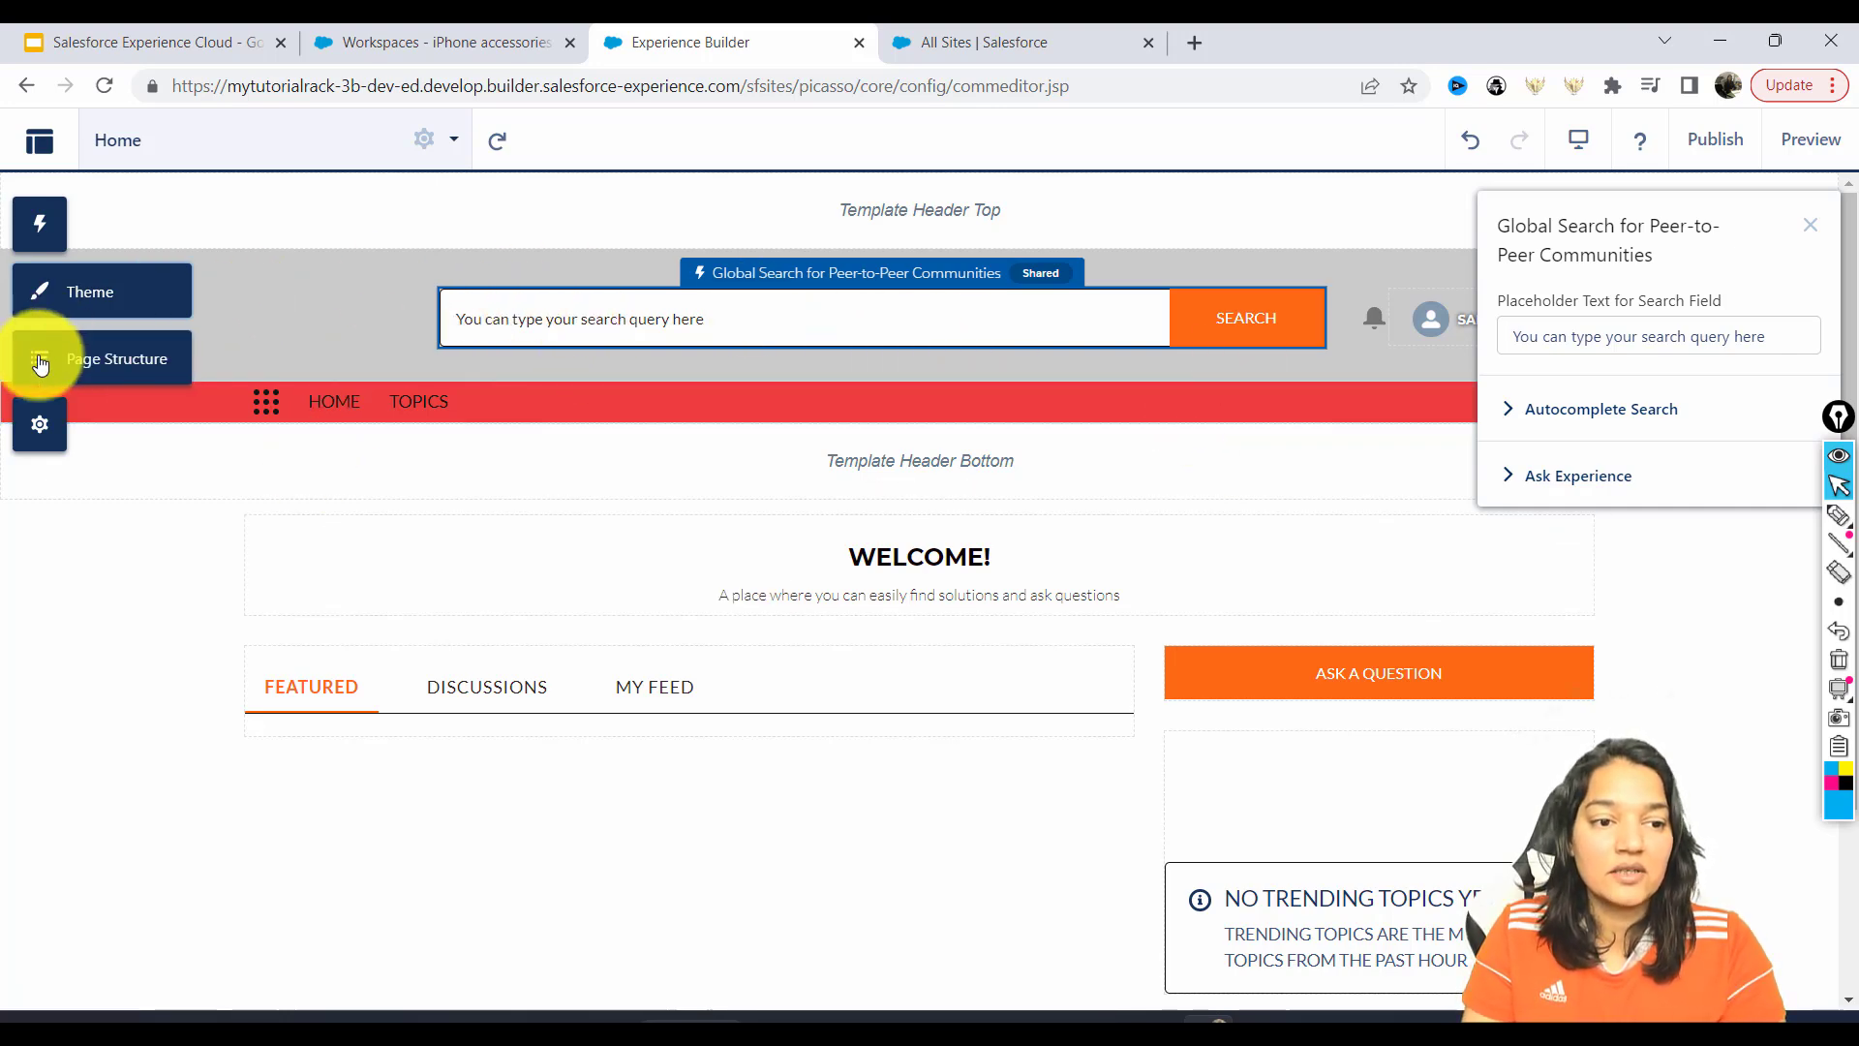
pyautogui.click(40, 227)
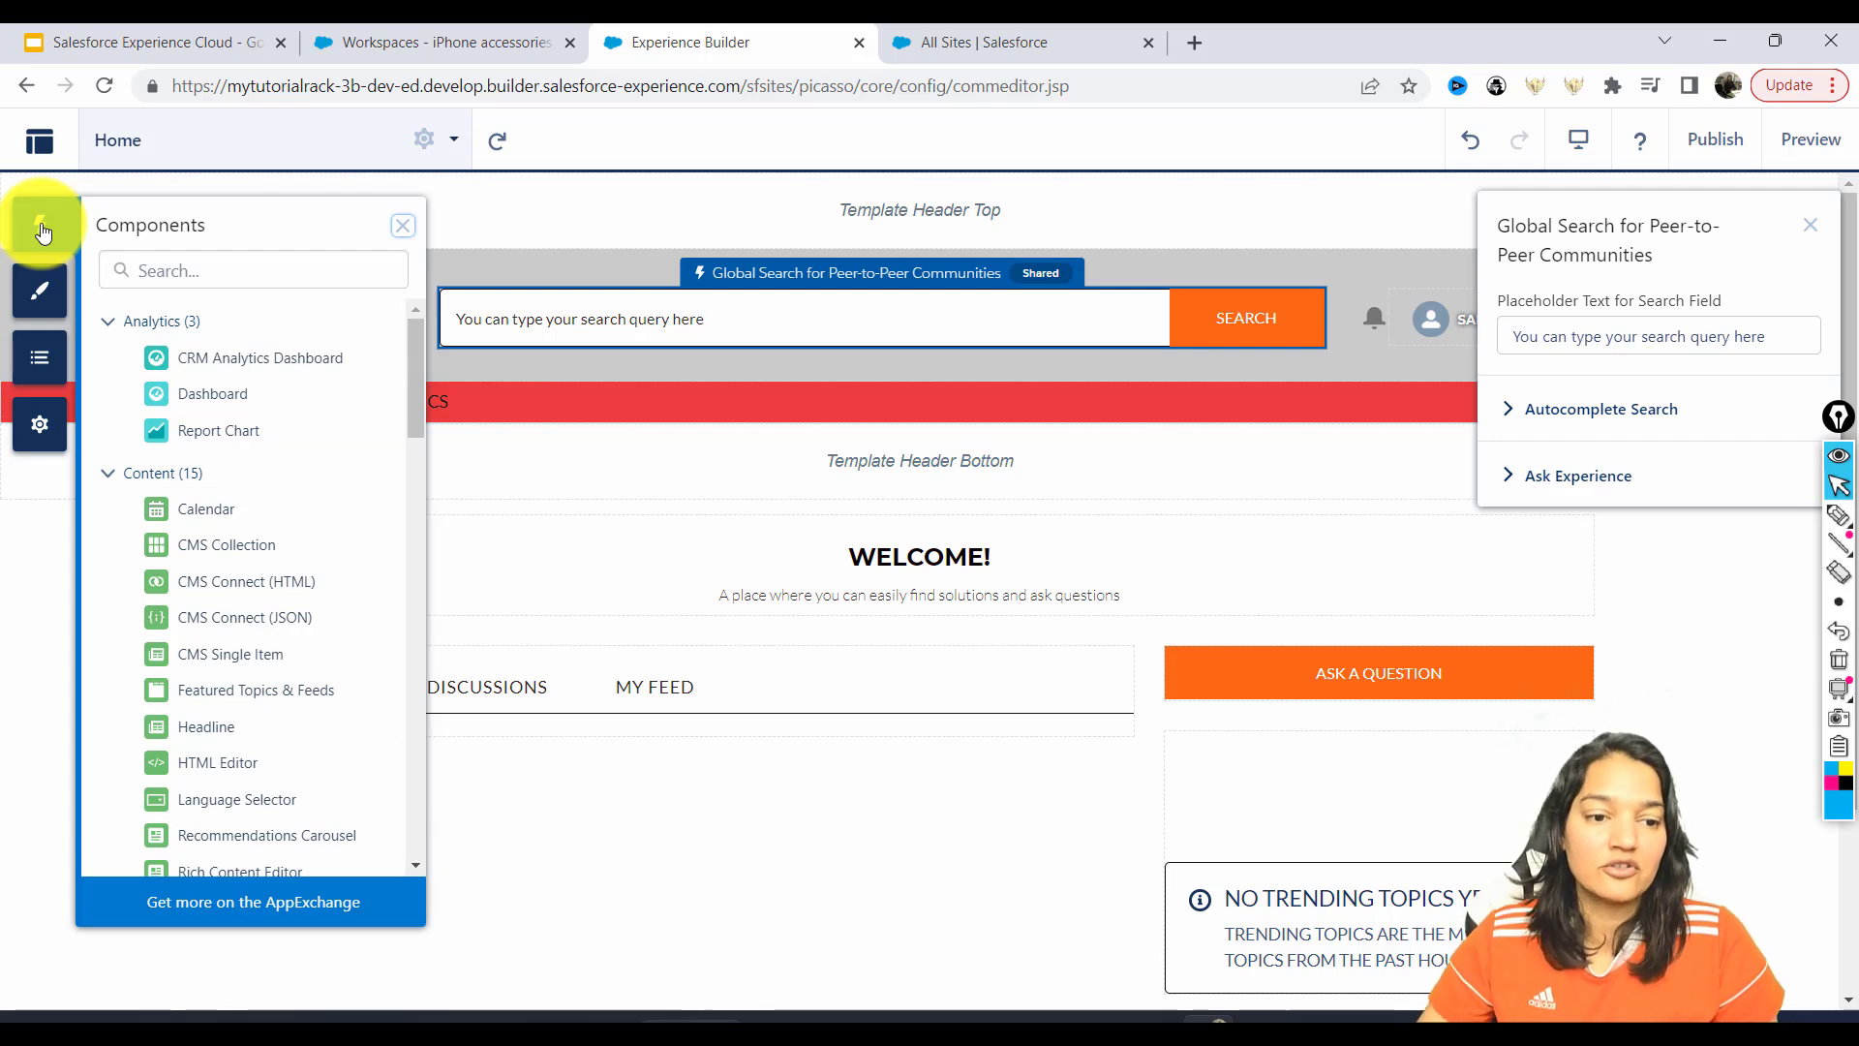
pyautogui.moveTo(422, 392)
pyautogui.mouseDown()
pyautogui.moveTo(427, 412)
pyautogui.moveTo(432, 393)
pyautogui.mouseUp()
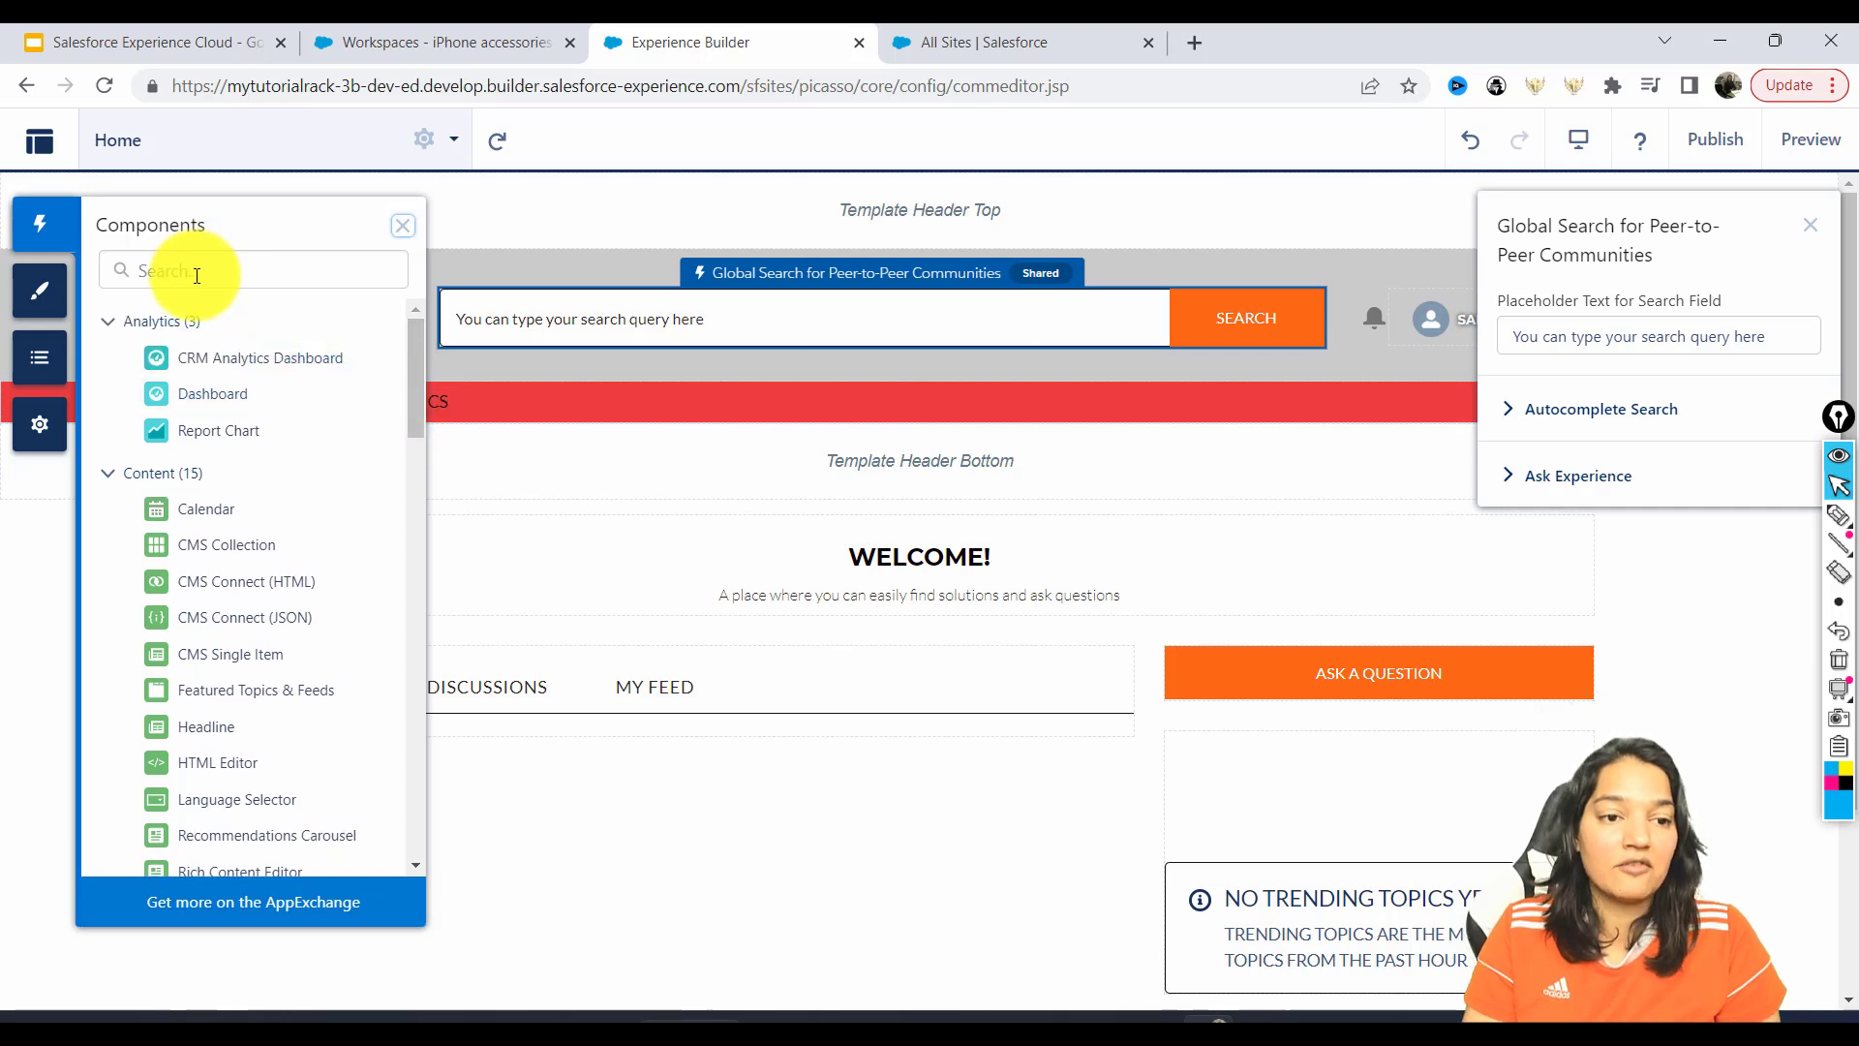
pyautogui.write('cal')
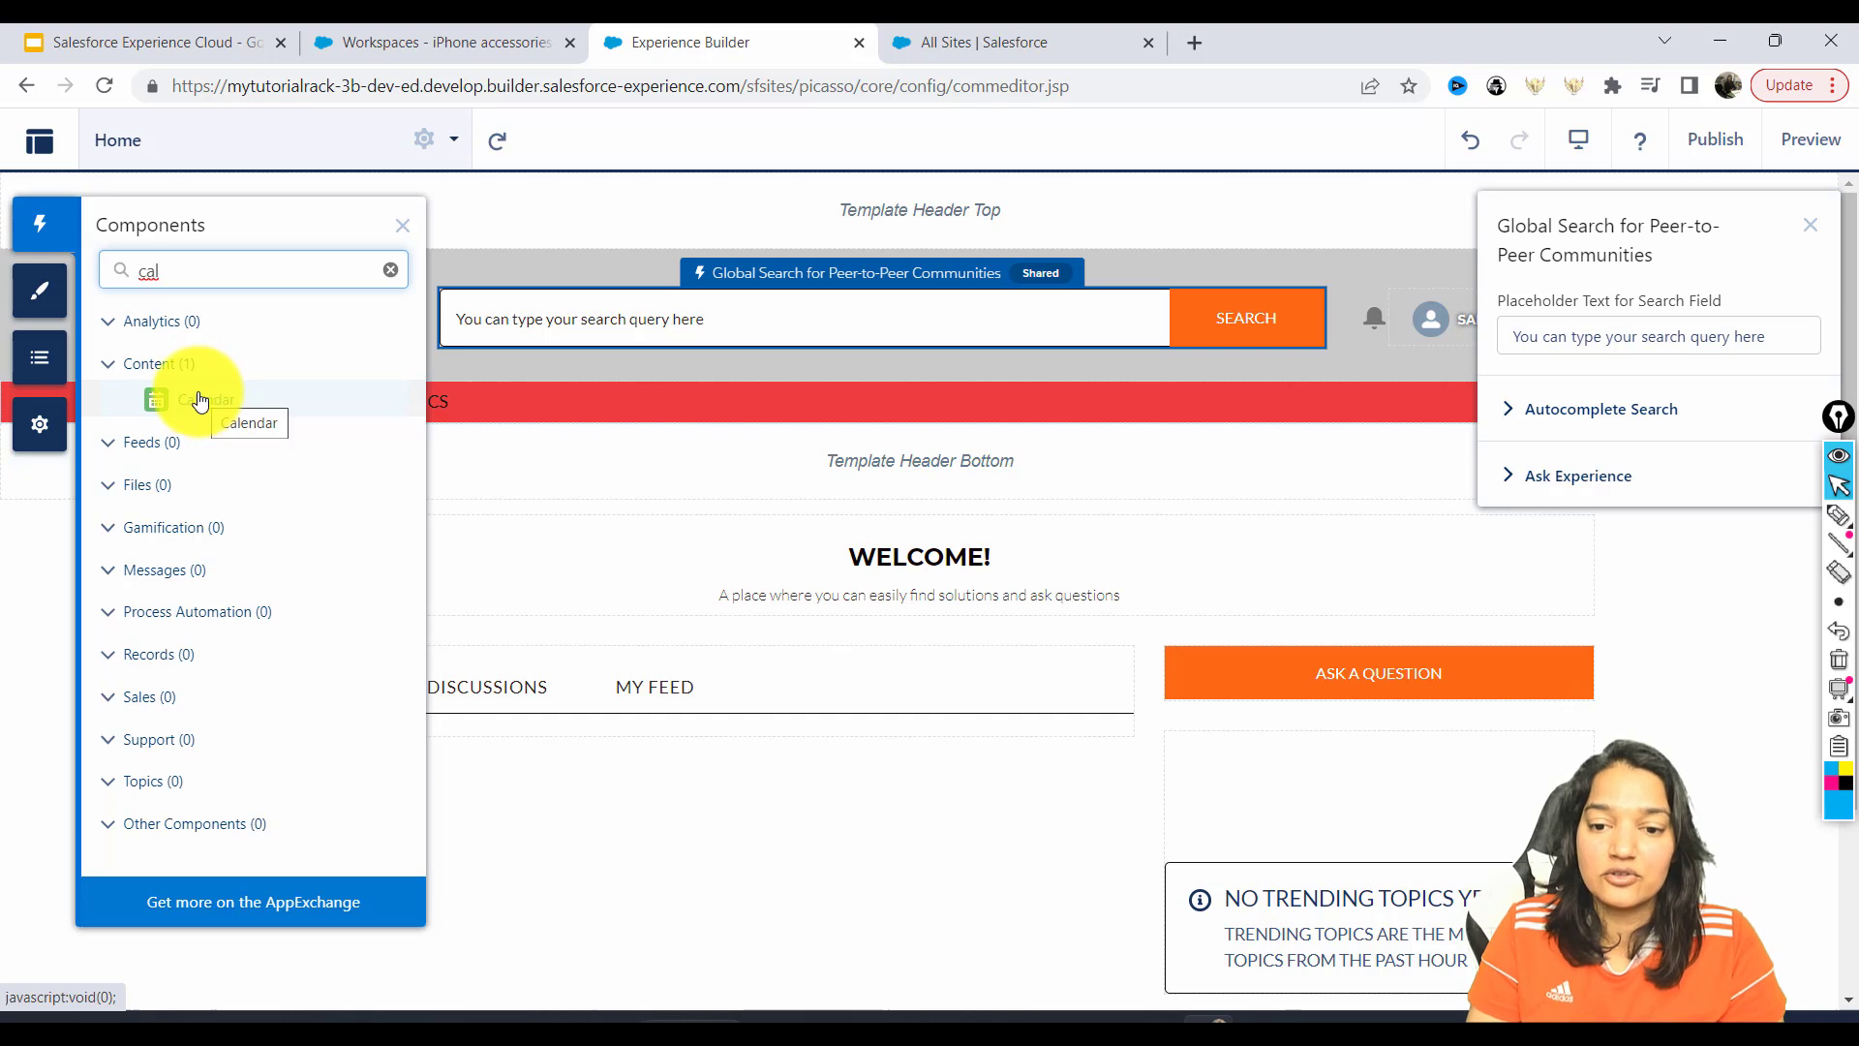
pyautogui.moveTo(164, 398); pyautogui.dragTo(1243, 791)
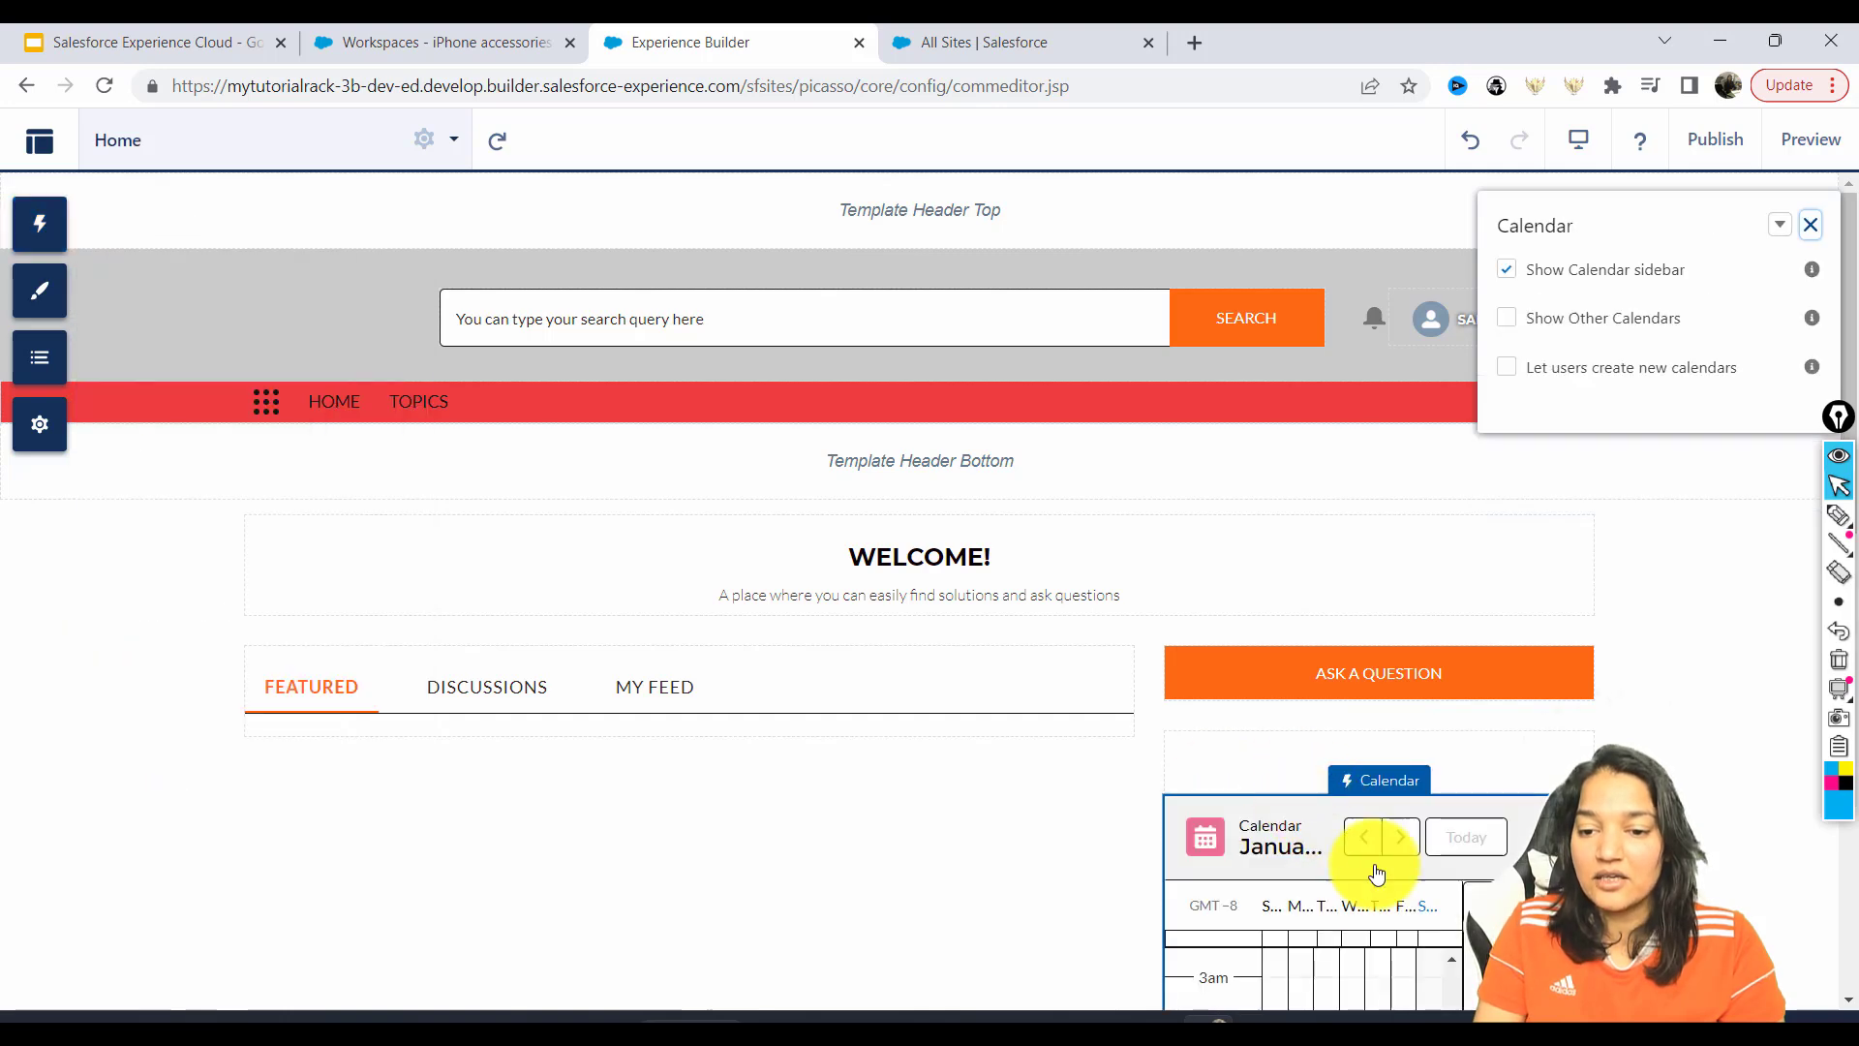
pyautogui.moveTo(1857, 347); pyautogui.dragTo(1851, 501)
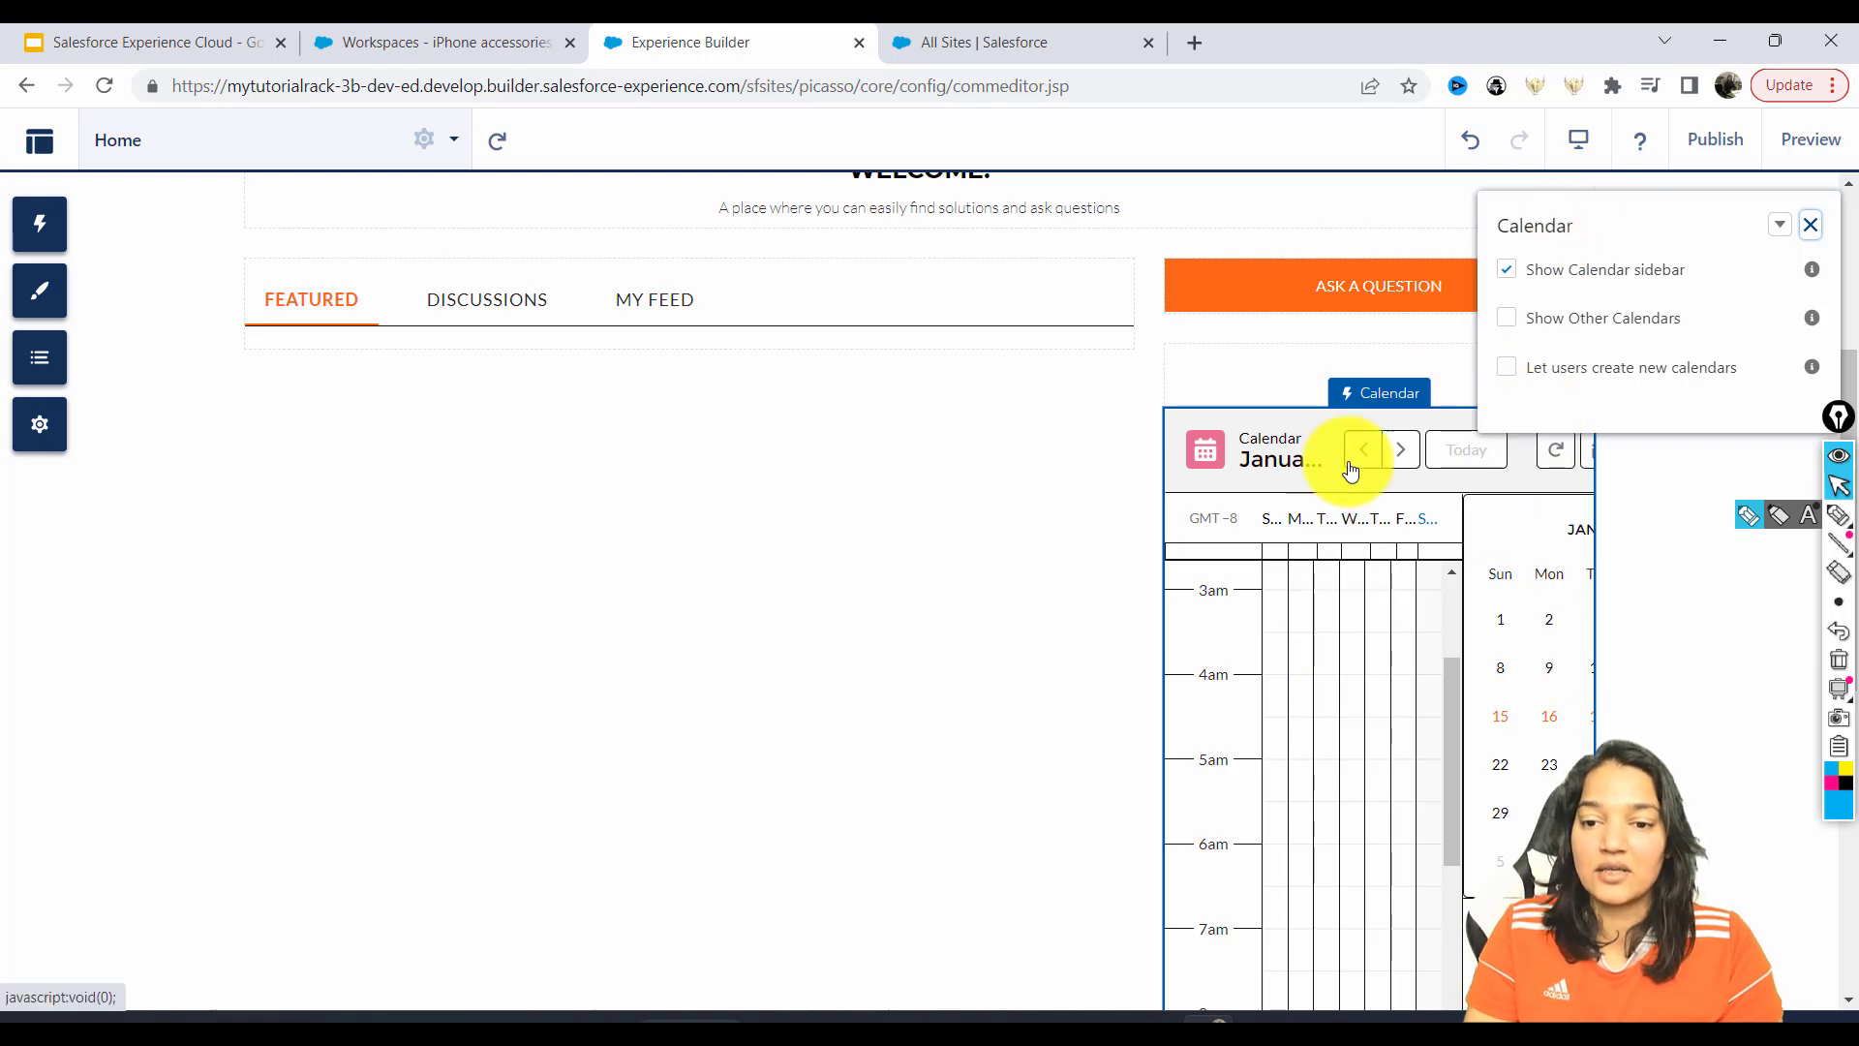
pyautogui.click(1810, 224)
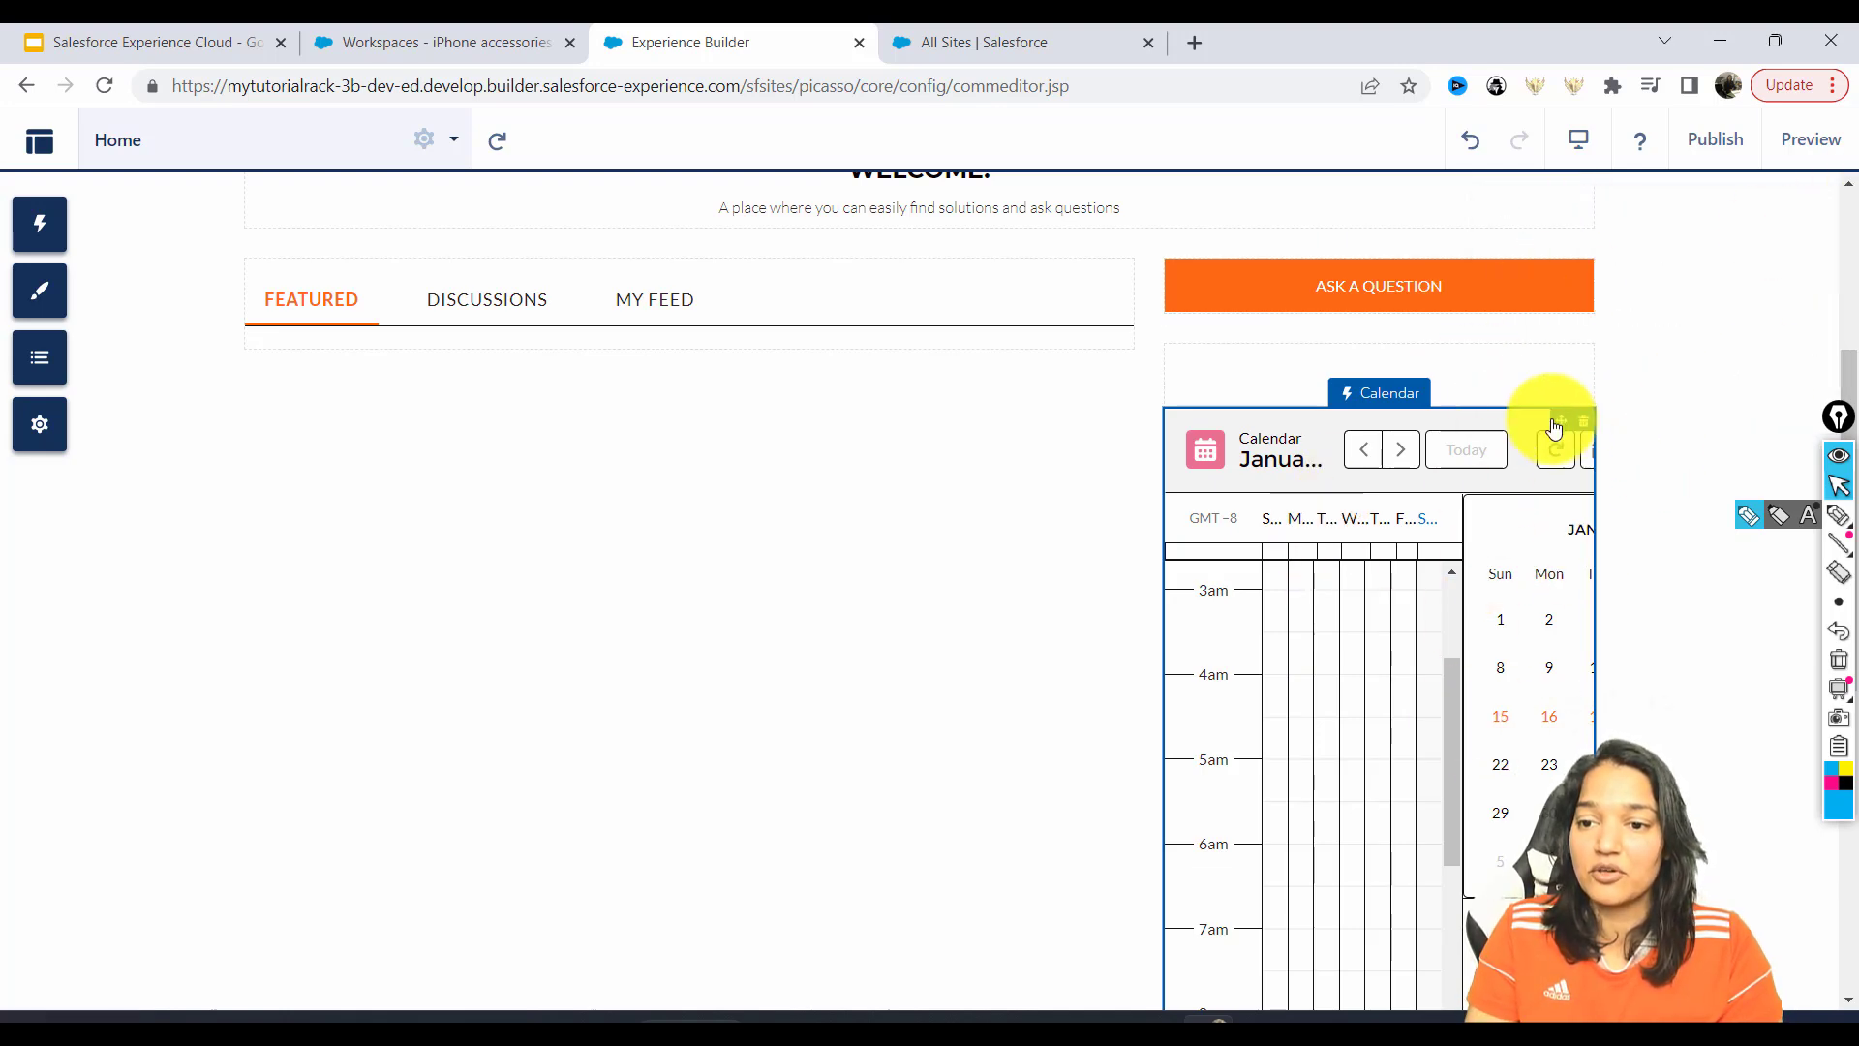
pyautogui.click(1583, 424)
pyautogui.click(1248, 641)
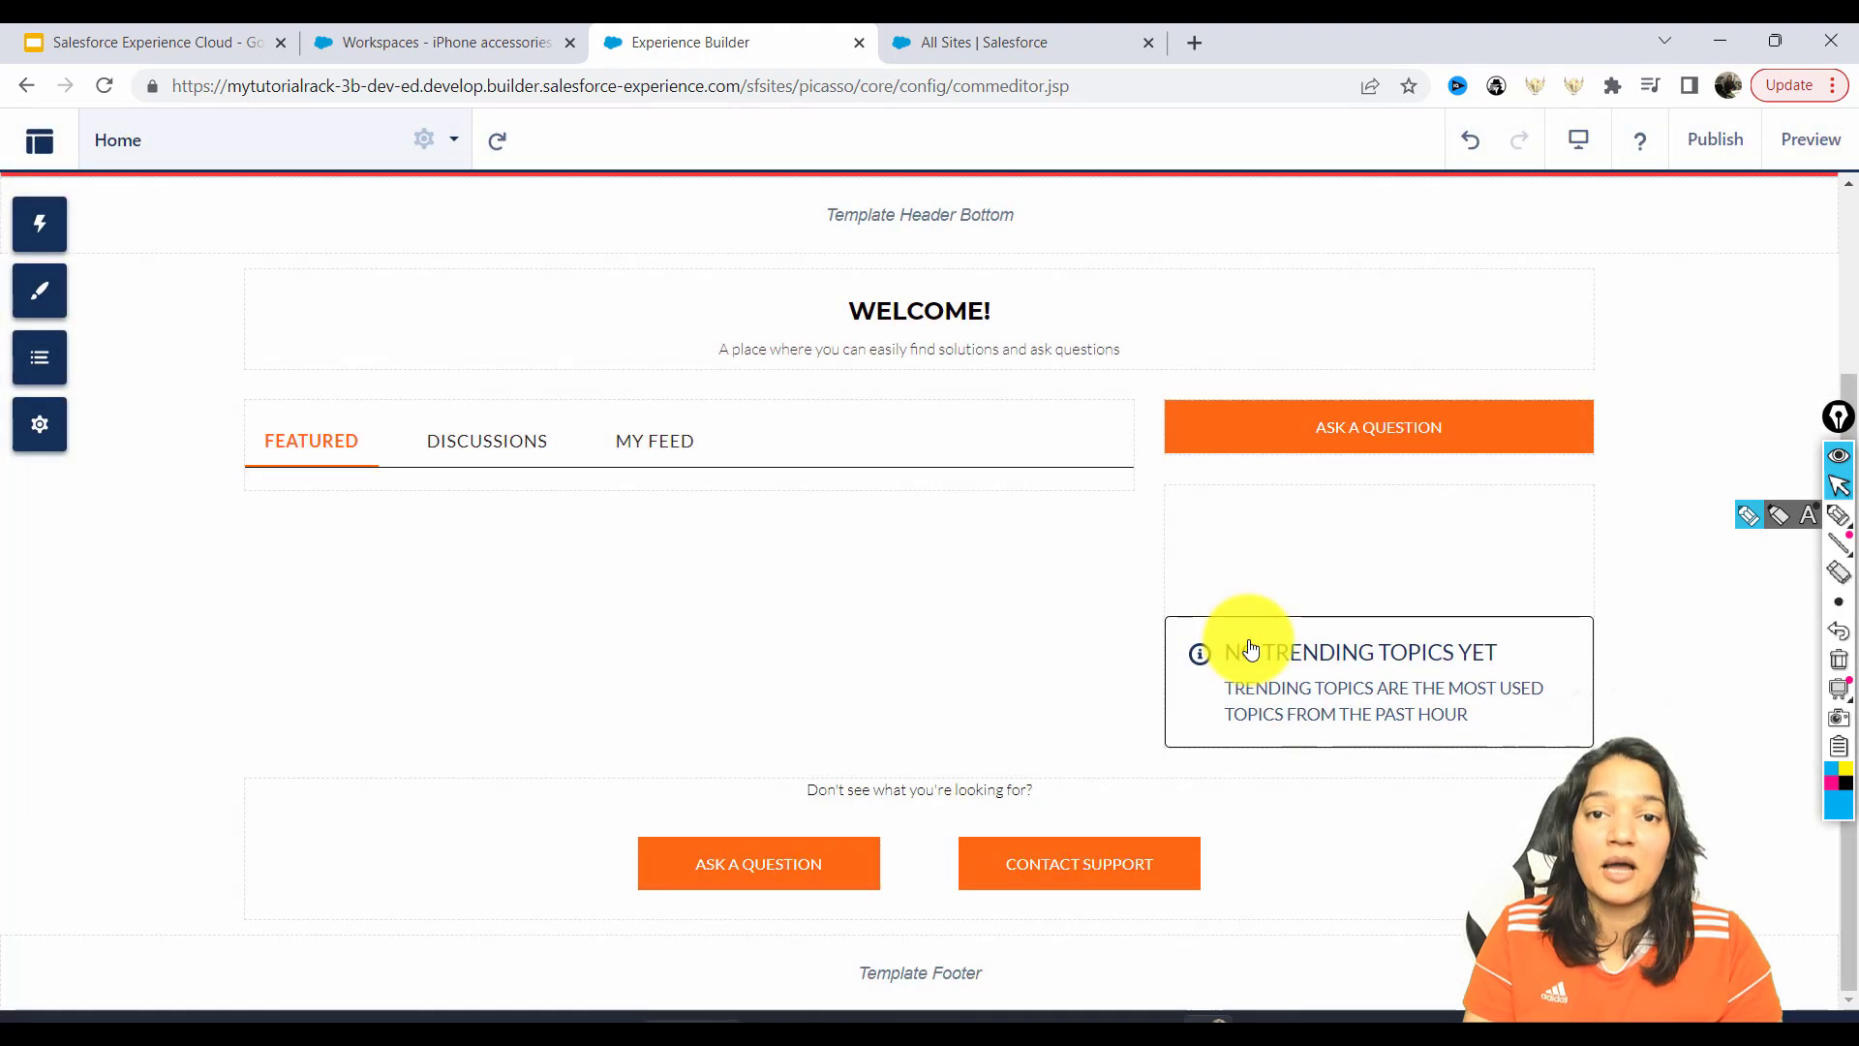
# Retitle the Home page's Welcome! headline to 'We are here to assist you'.
pyautogui.click(39, 226)
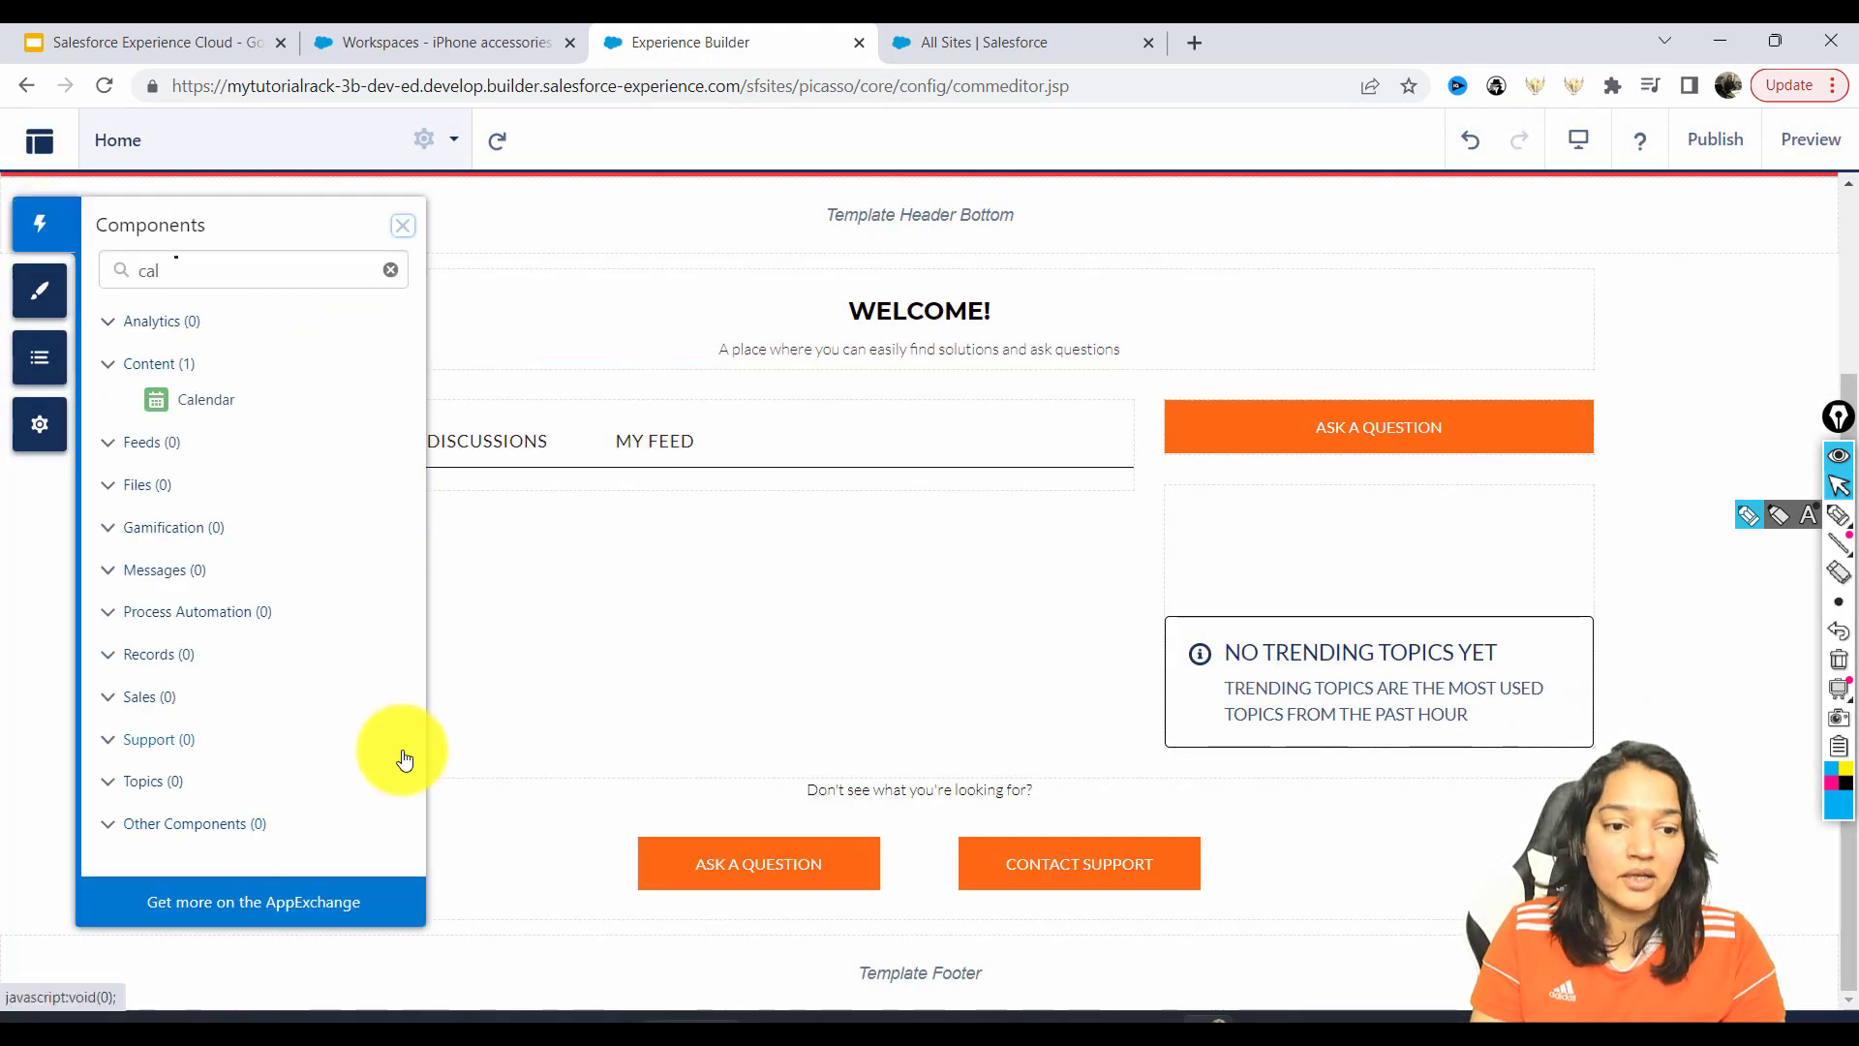
pyautogui.click(391, 273)
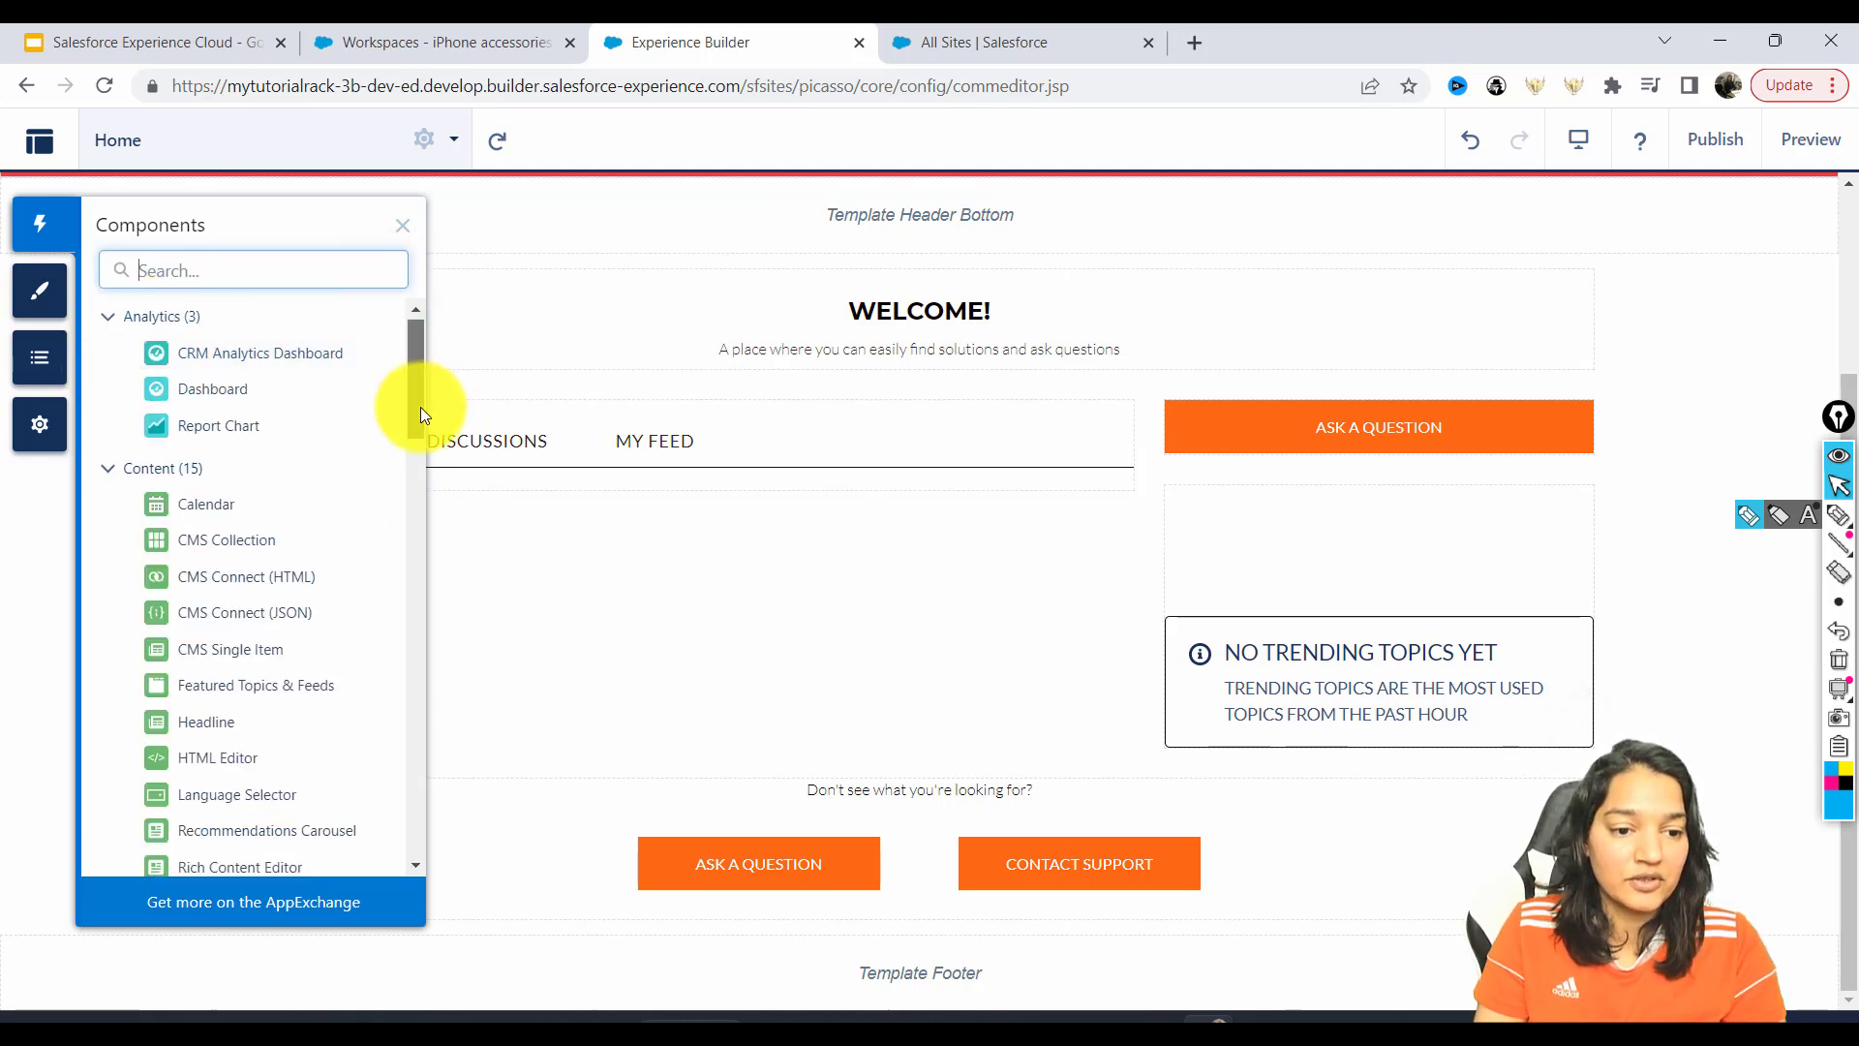
pyautogui.moveTo(421, 405); pyautogui.dragTo(419, 457)
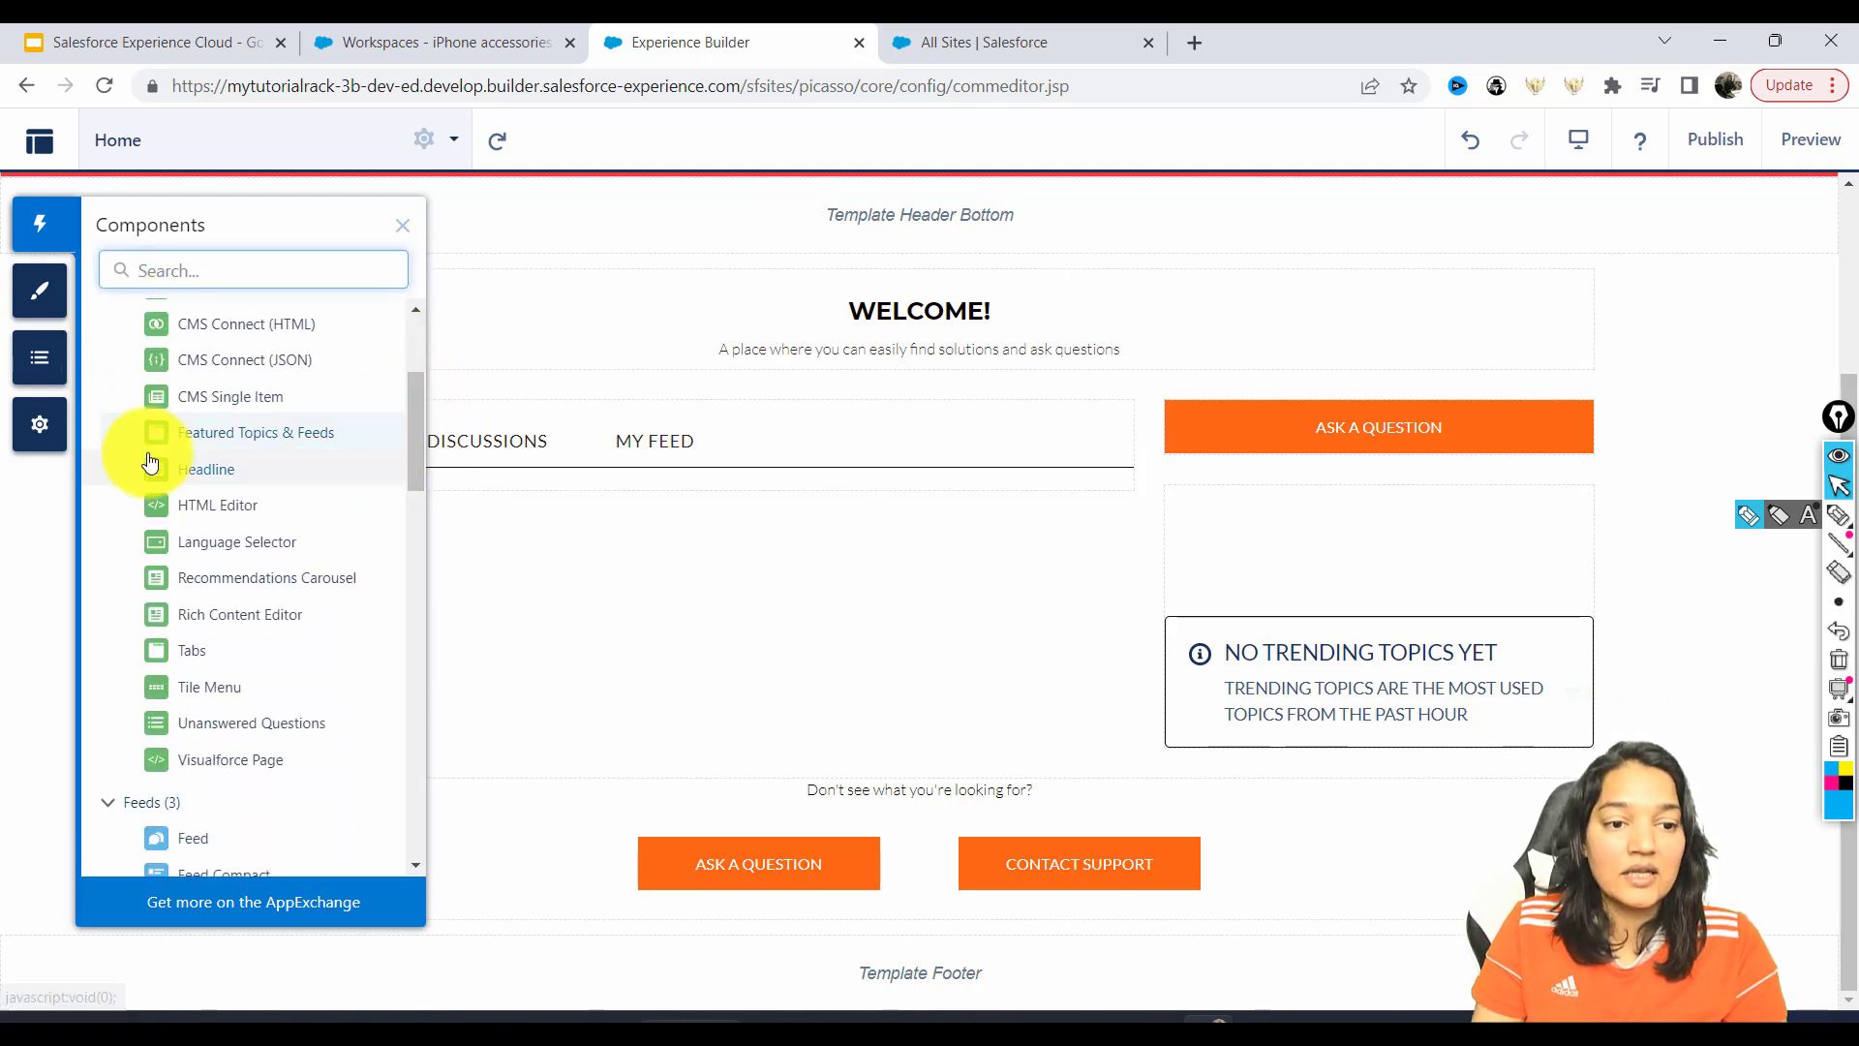
pyautogui.click(967, 334)
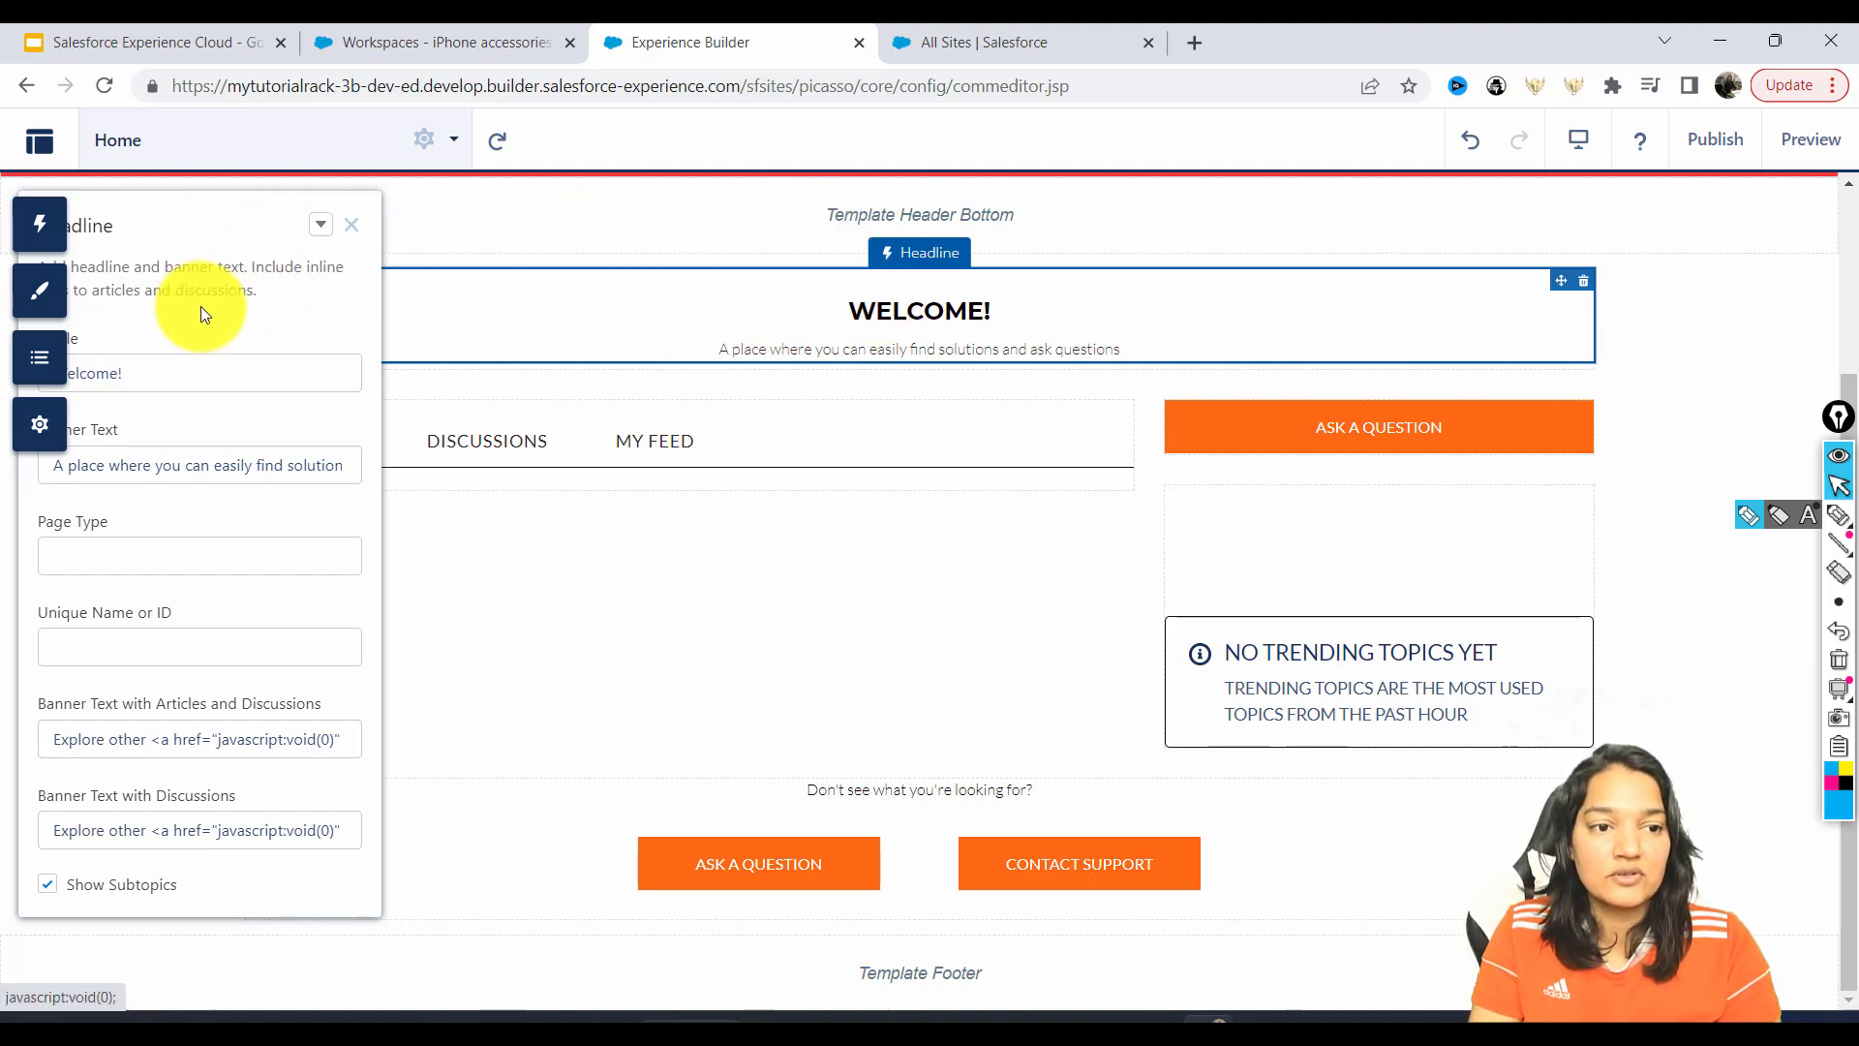
pyautogui.moveTo(282, 236); pyautogui.dragTo(324, 236)
pyautogui.moveTo(382, 381); pyautogui.dragTo(218, 378)
pyautogui.write('We are ')
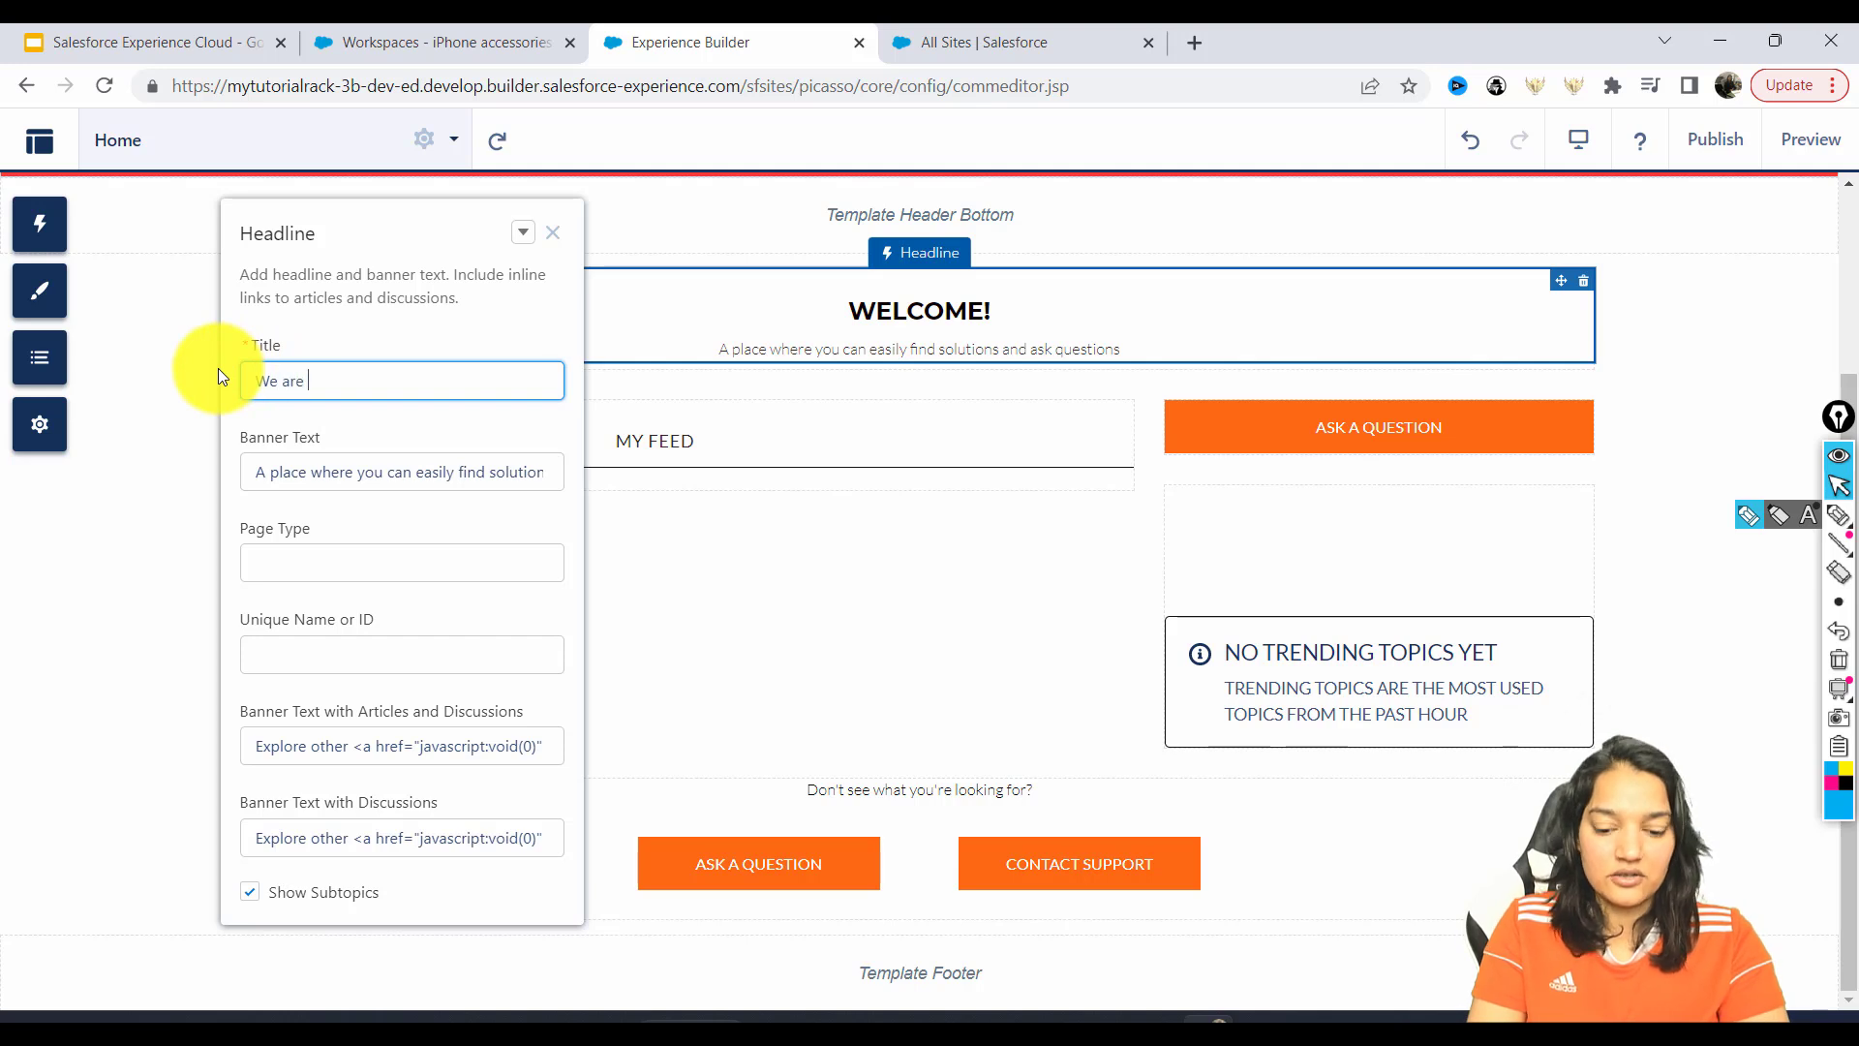
pyautogui.write('here to help')
pyautogui.press('BackSpace')
pyautogui.press('BackSpace')
pyautogui.press('BackSpace')
pyautogui.press('BackSpace')
pyautogui.press('BackSpace')
pyautogui.write('assist you')
# Replace the headline's banner text with the 'Checkout our FAQs or… create a ticket' support message.
pyautogui.tripleClick(279, 463)
pyautogui.write('Checkout our FAQ')
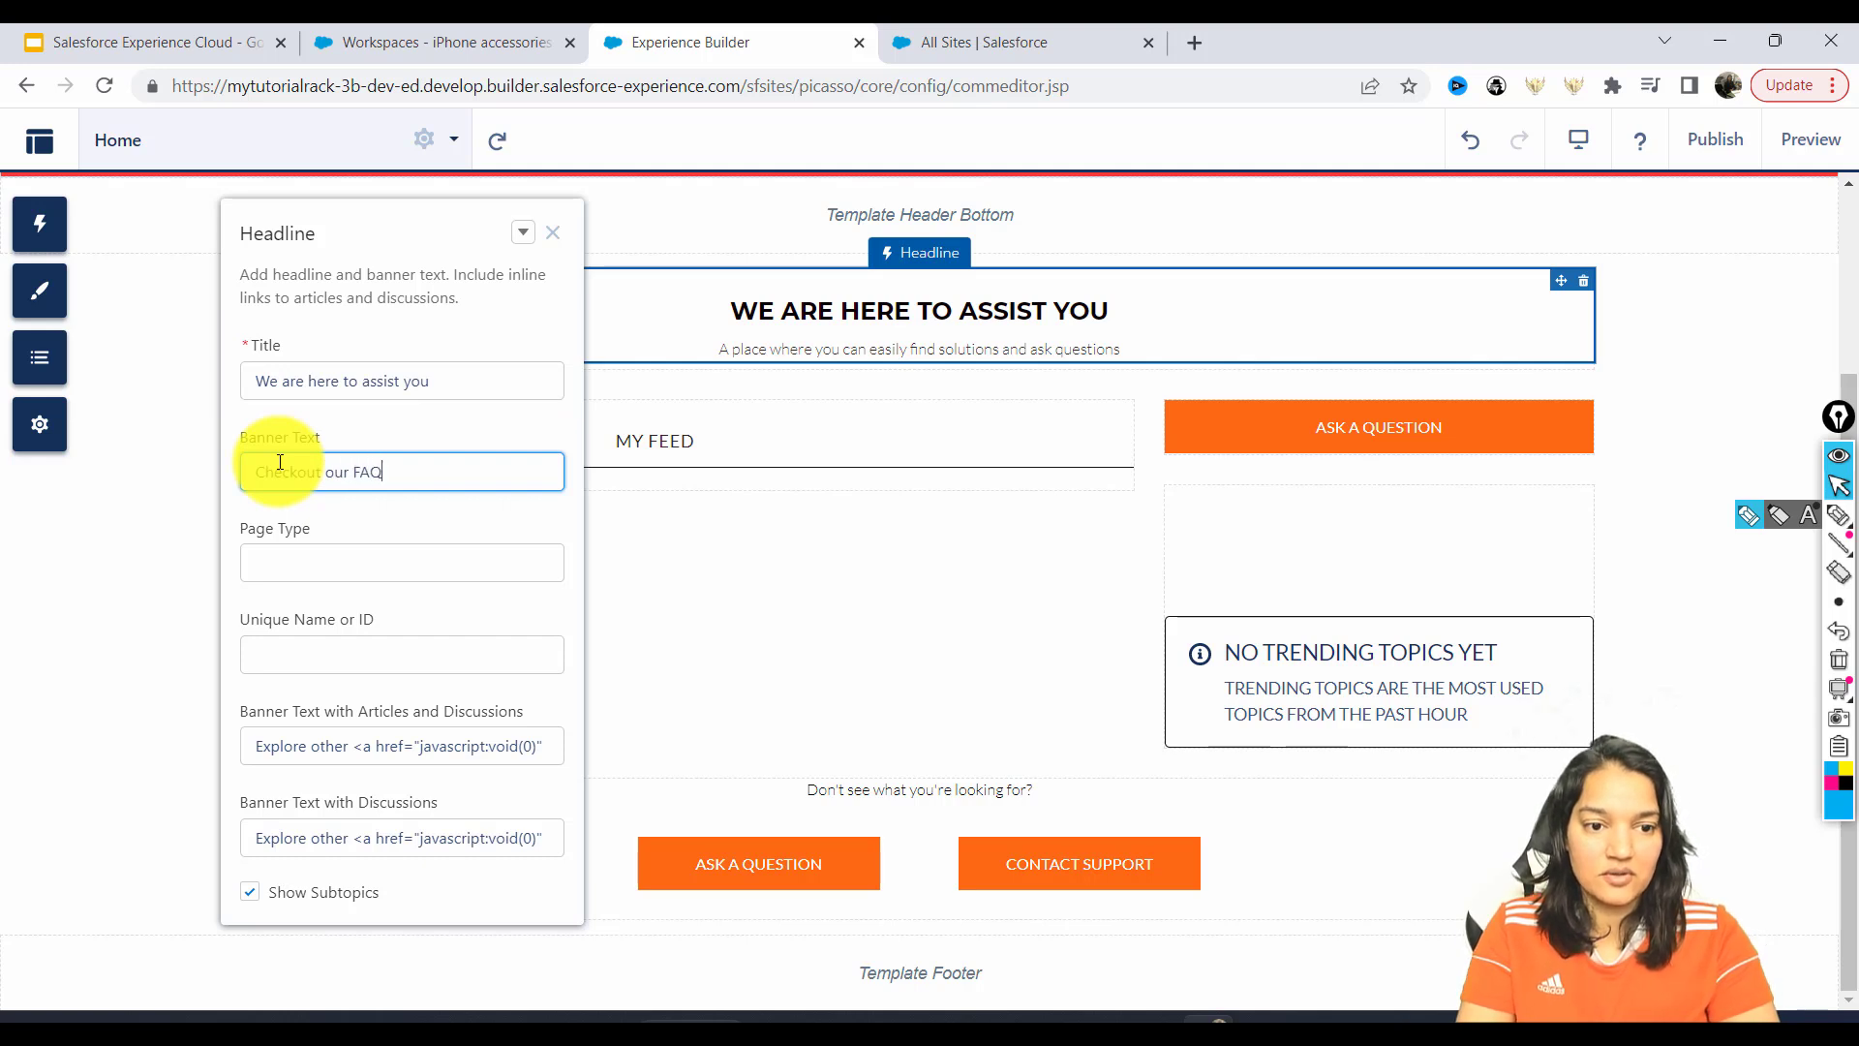
pyautogui.write('s or you can also create a ticket')
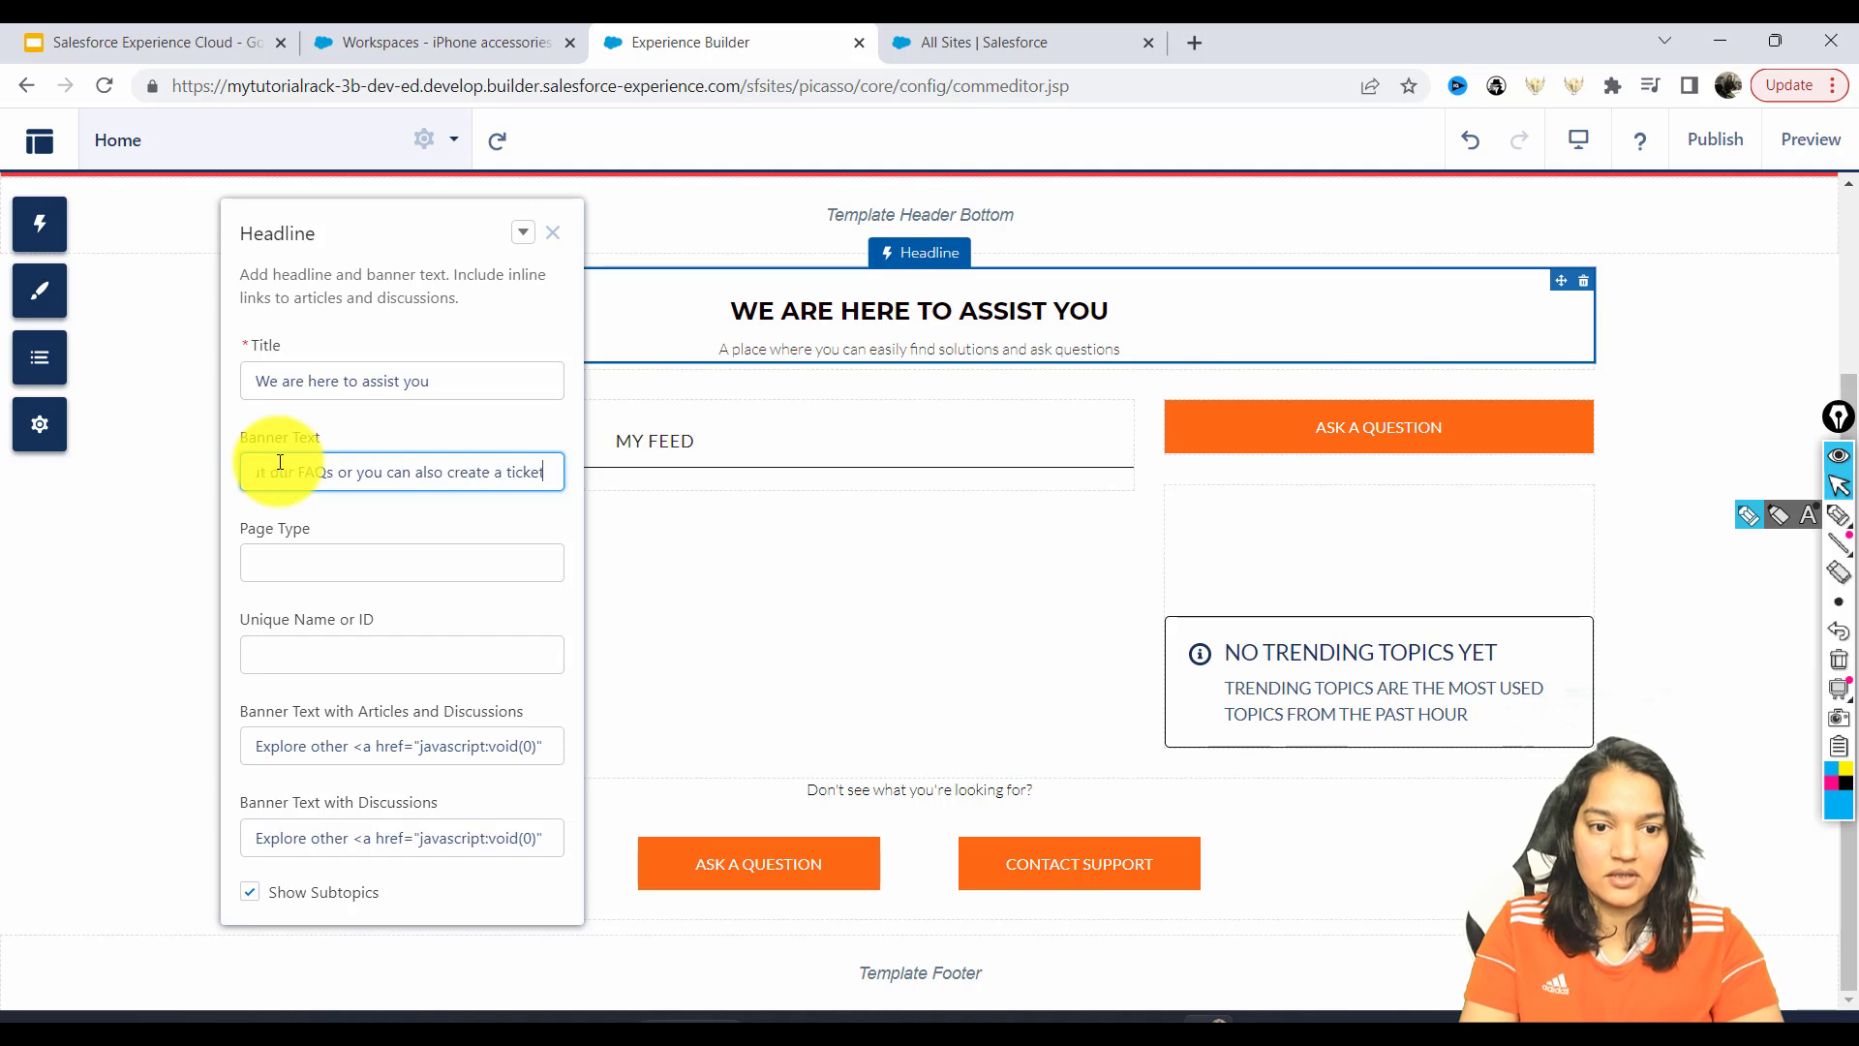
pyautogui.write(' and someone')
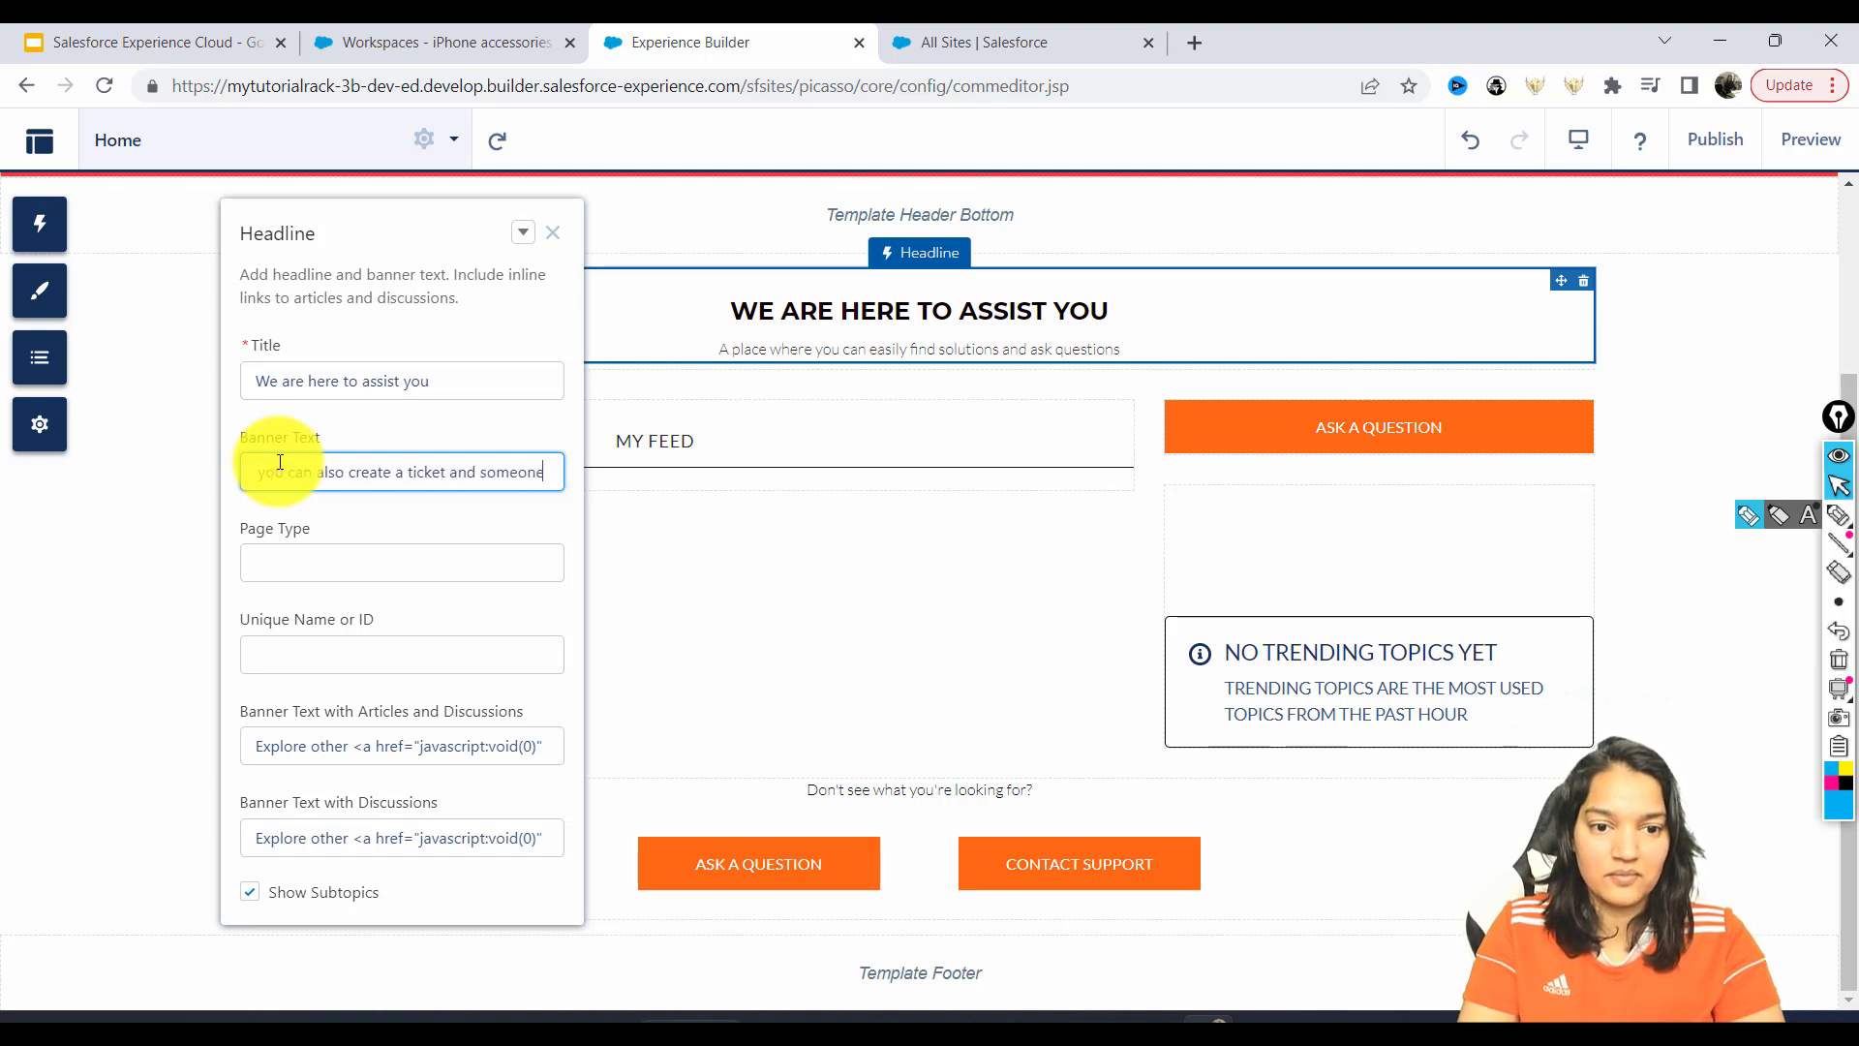
pyautogui.write(' from support t')
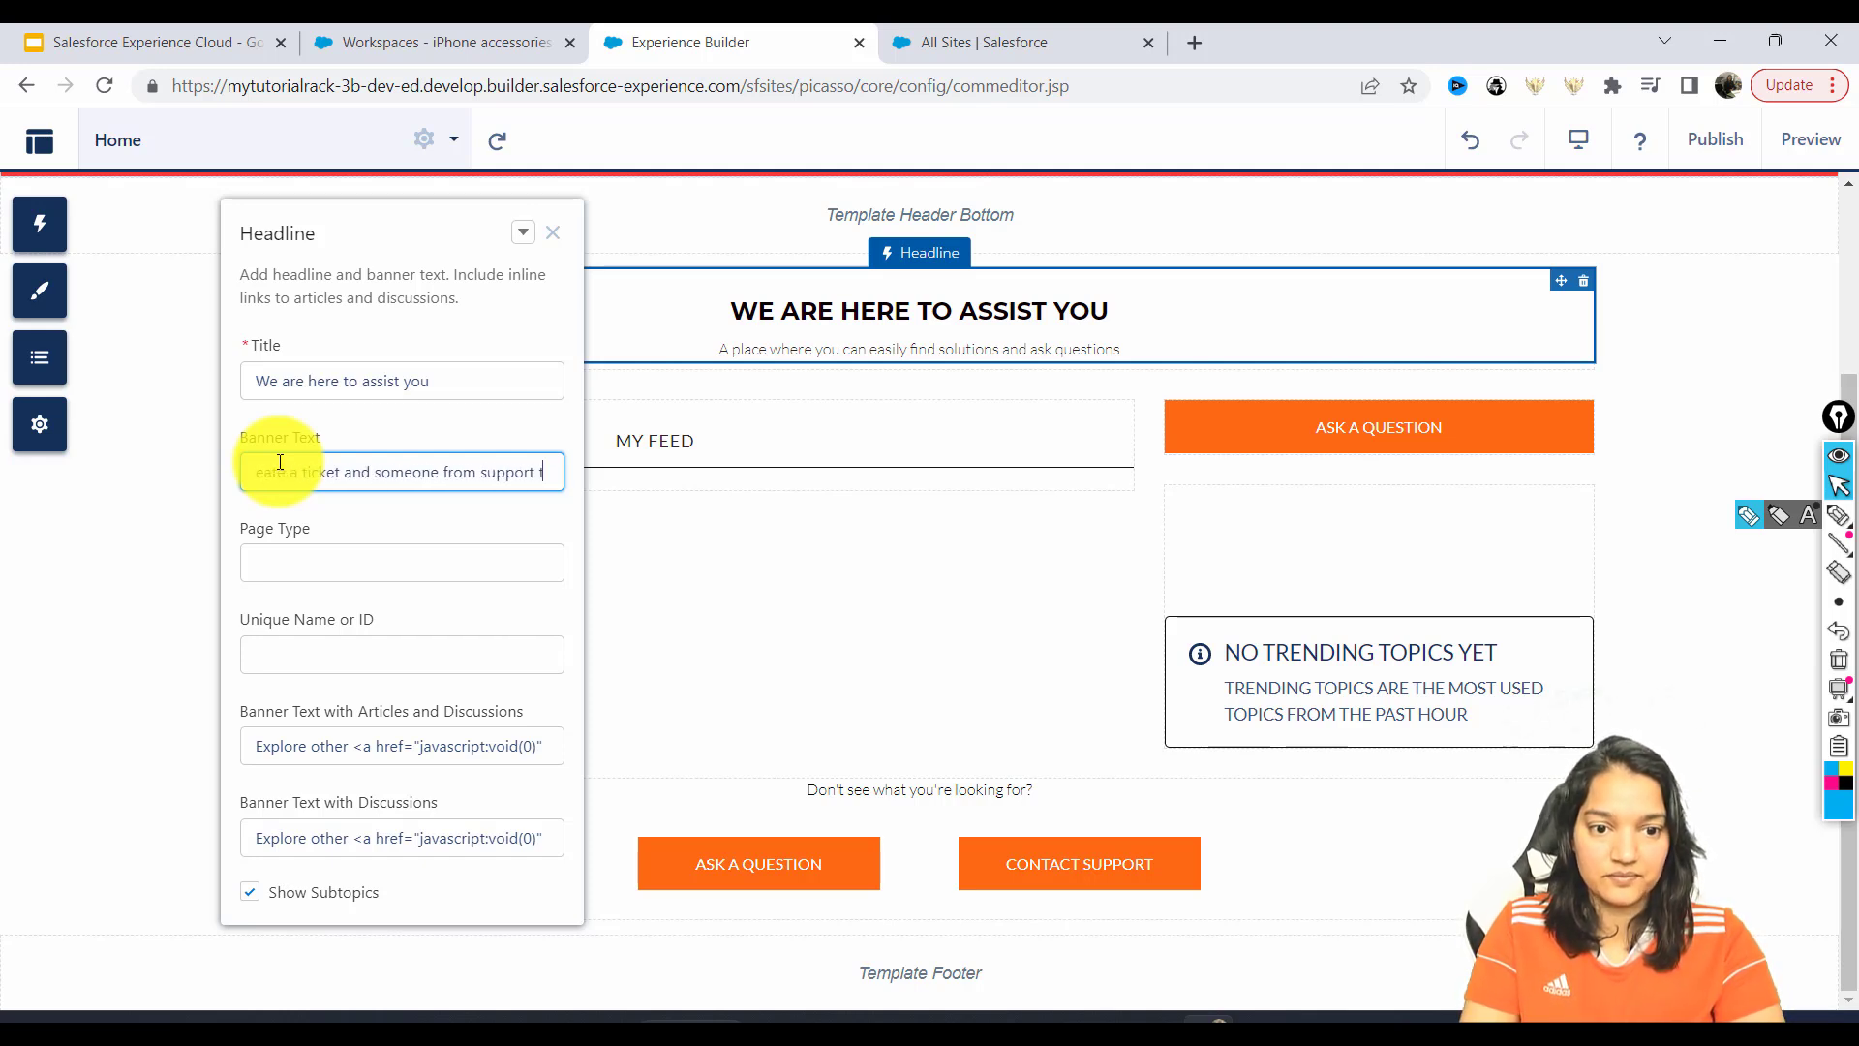
pyautogui.write('eam will assist you.')
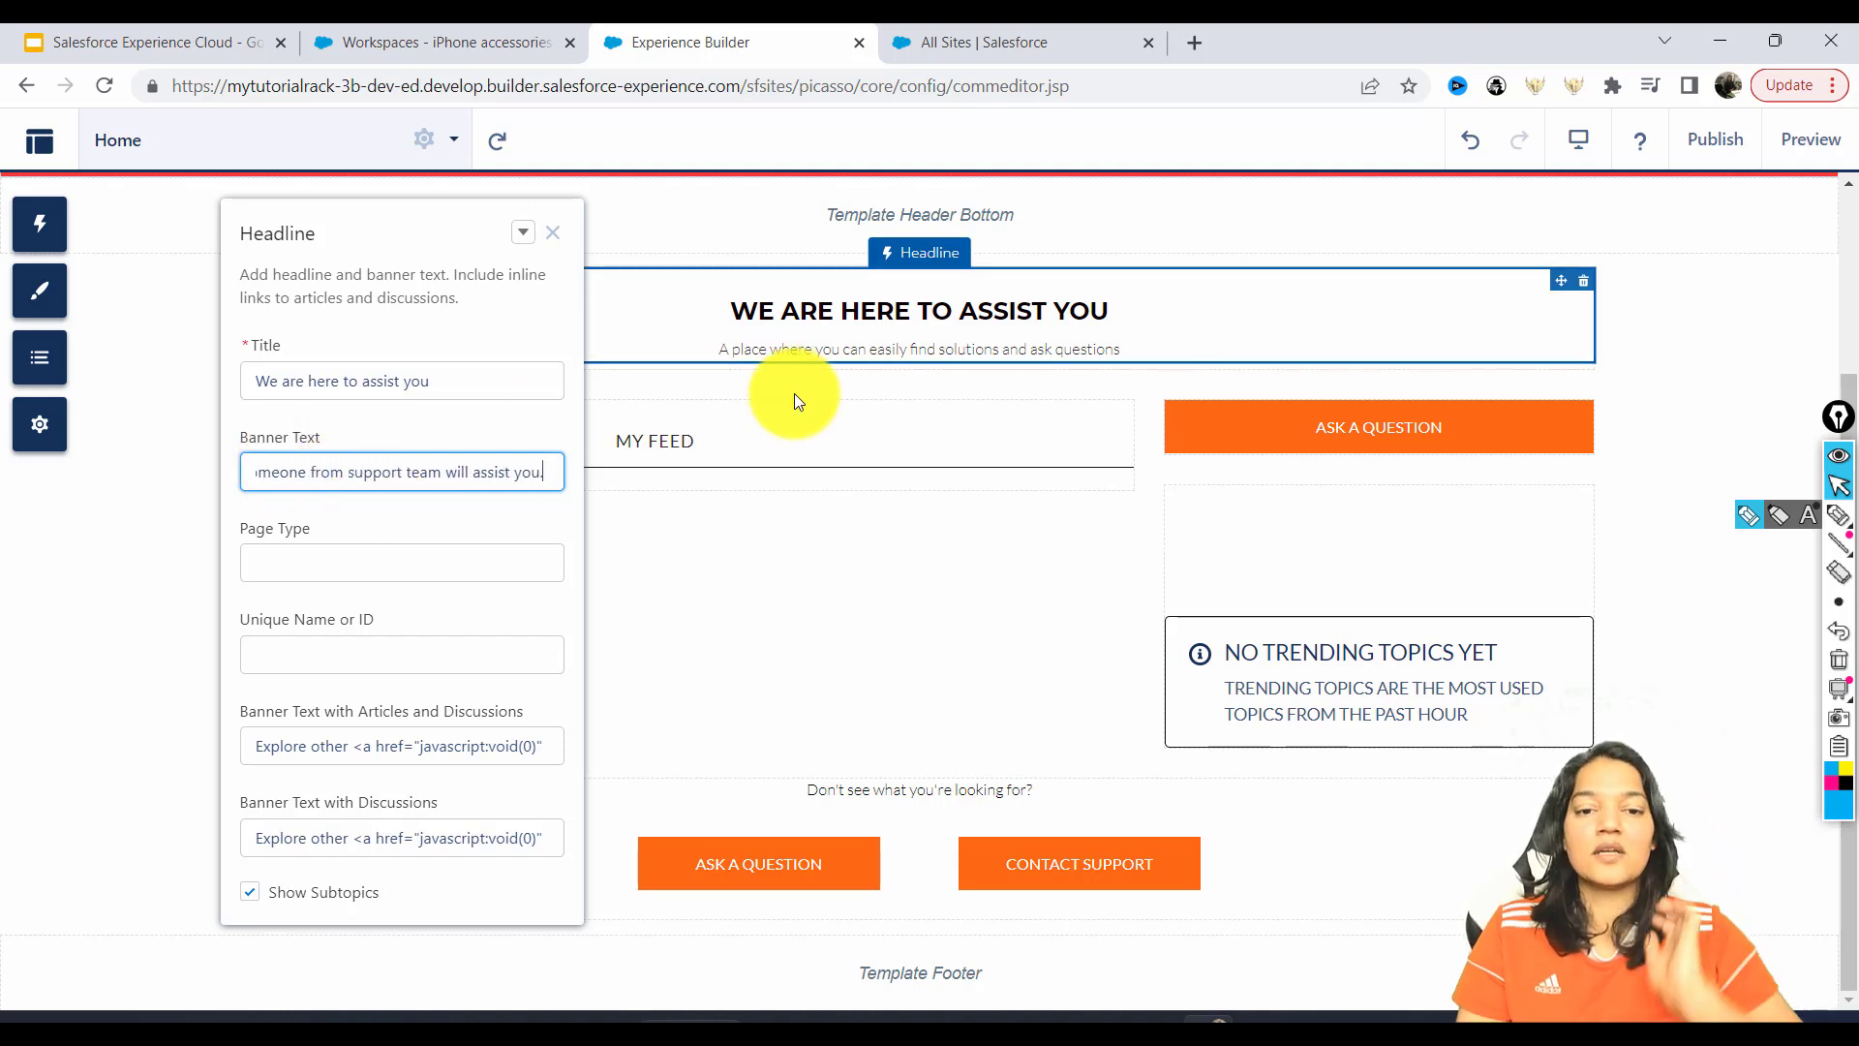
pyautogui.click(844, 358)
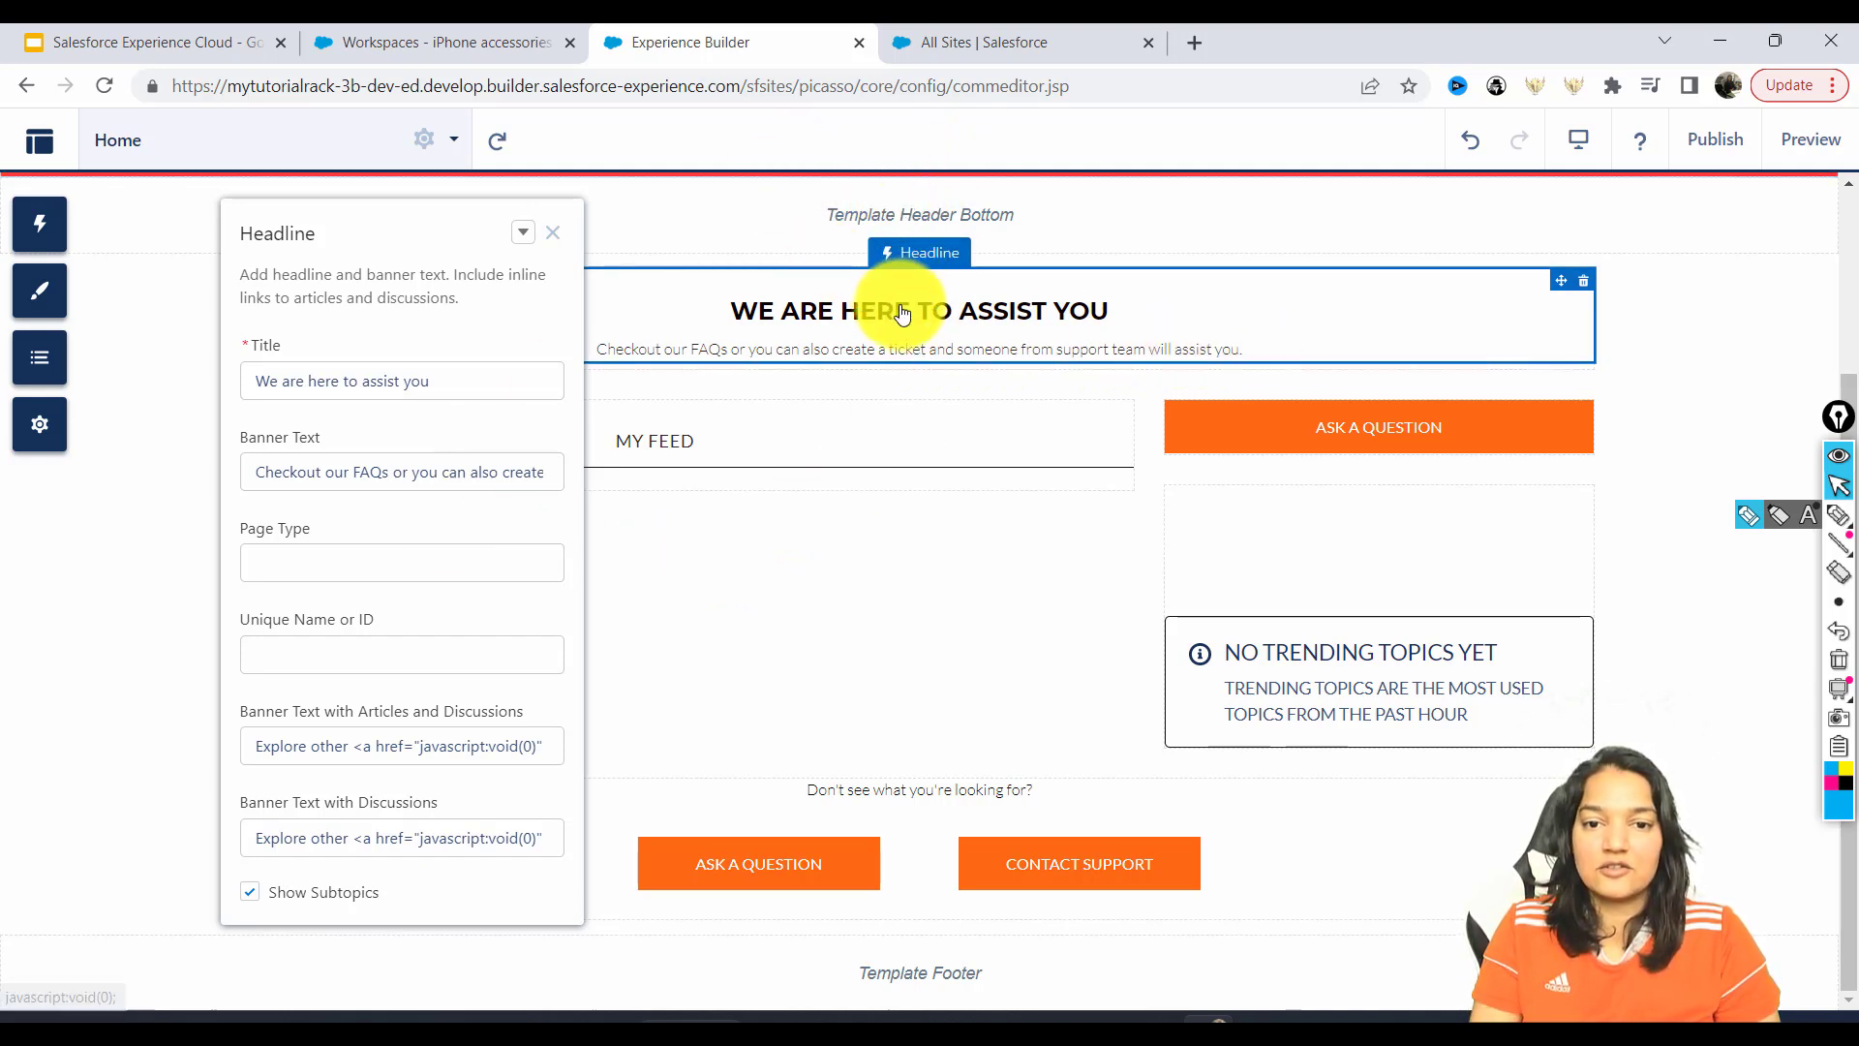
pyautogui.click(552, 234)
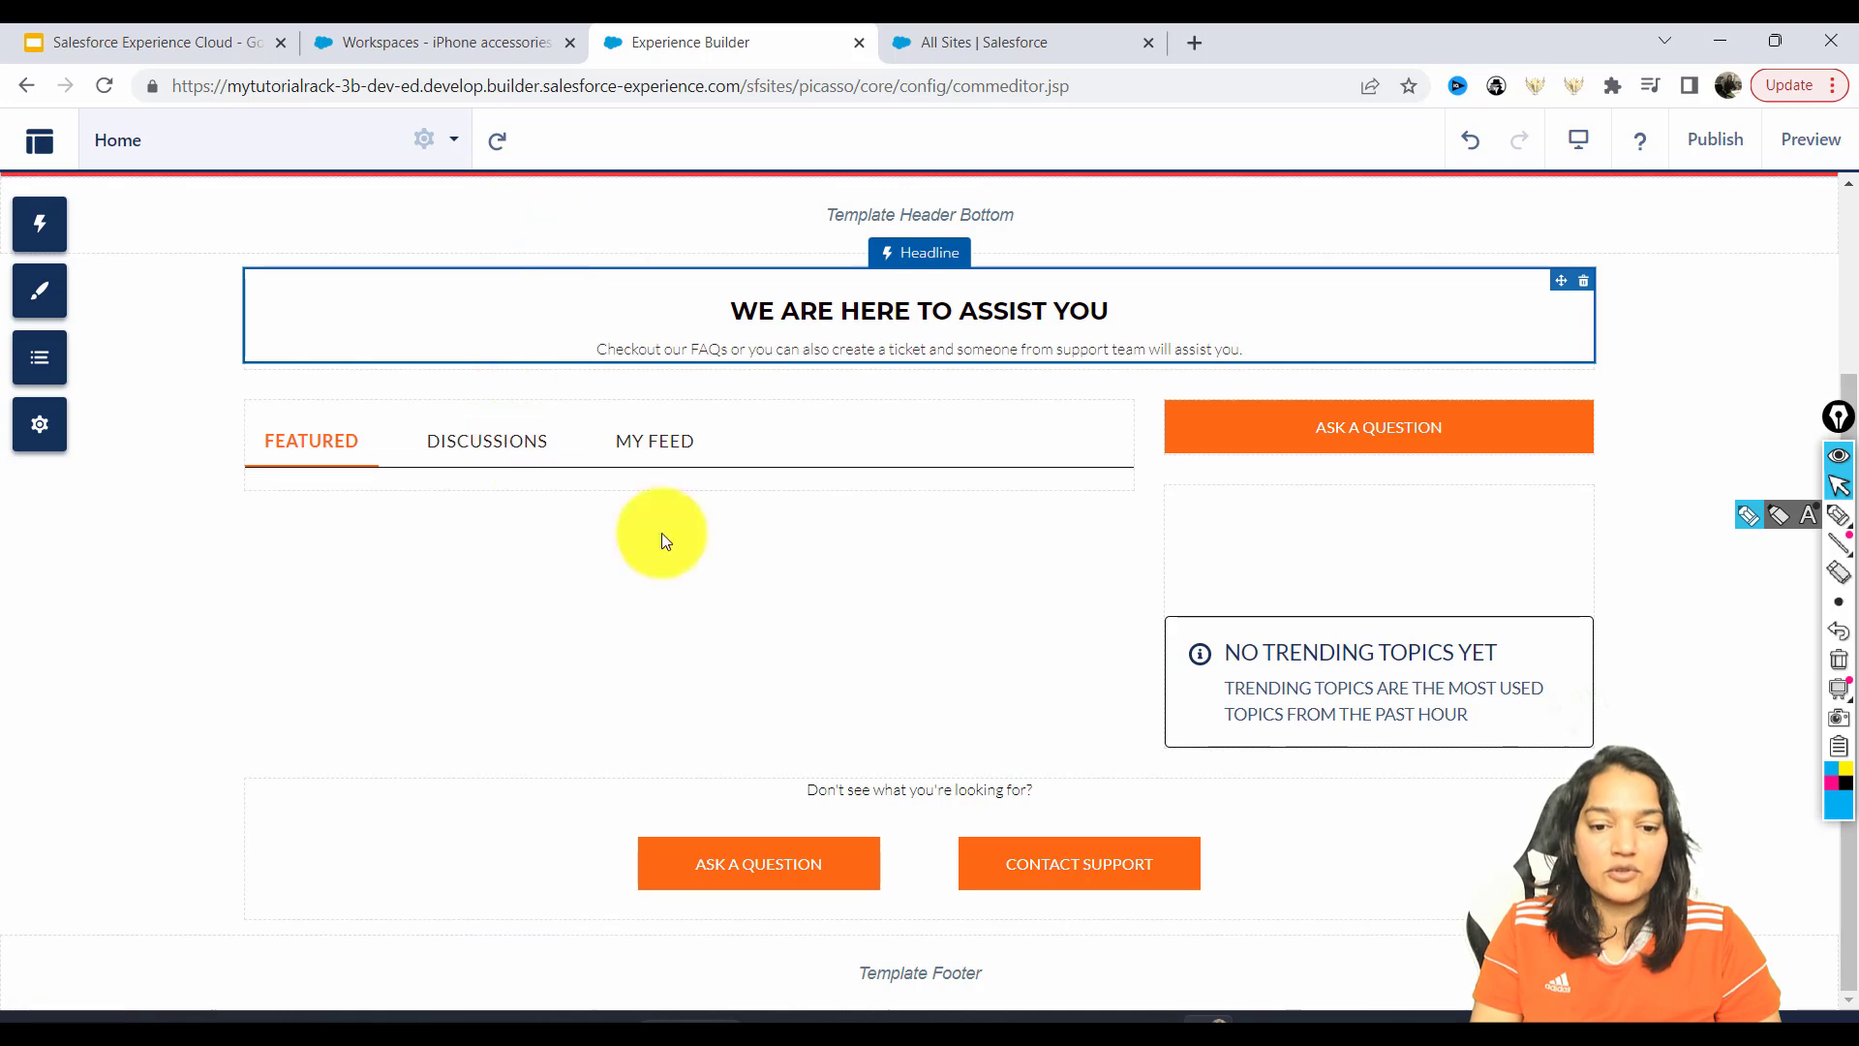
pyautogui.click(641, 821)
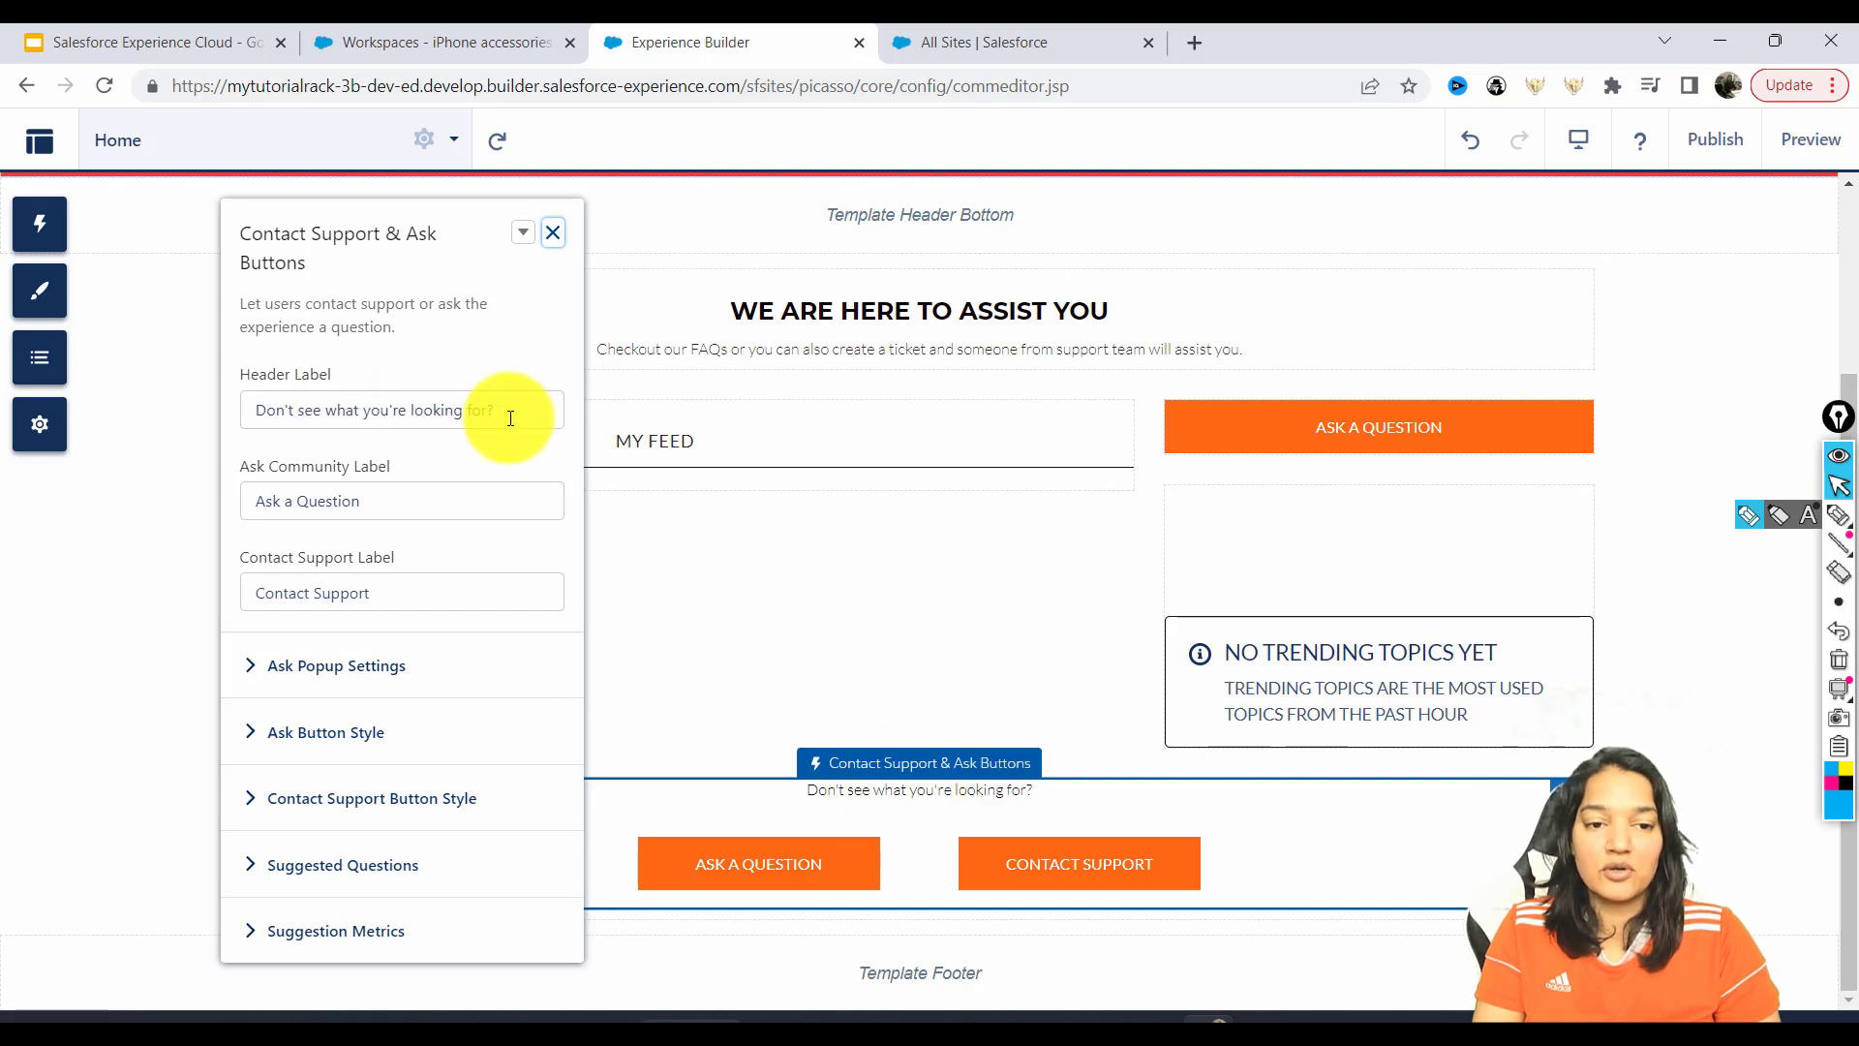
pyautogui.moveTo(507, 410); pyautogui.dragTo(257, 380)
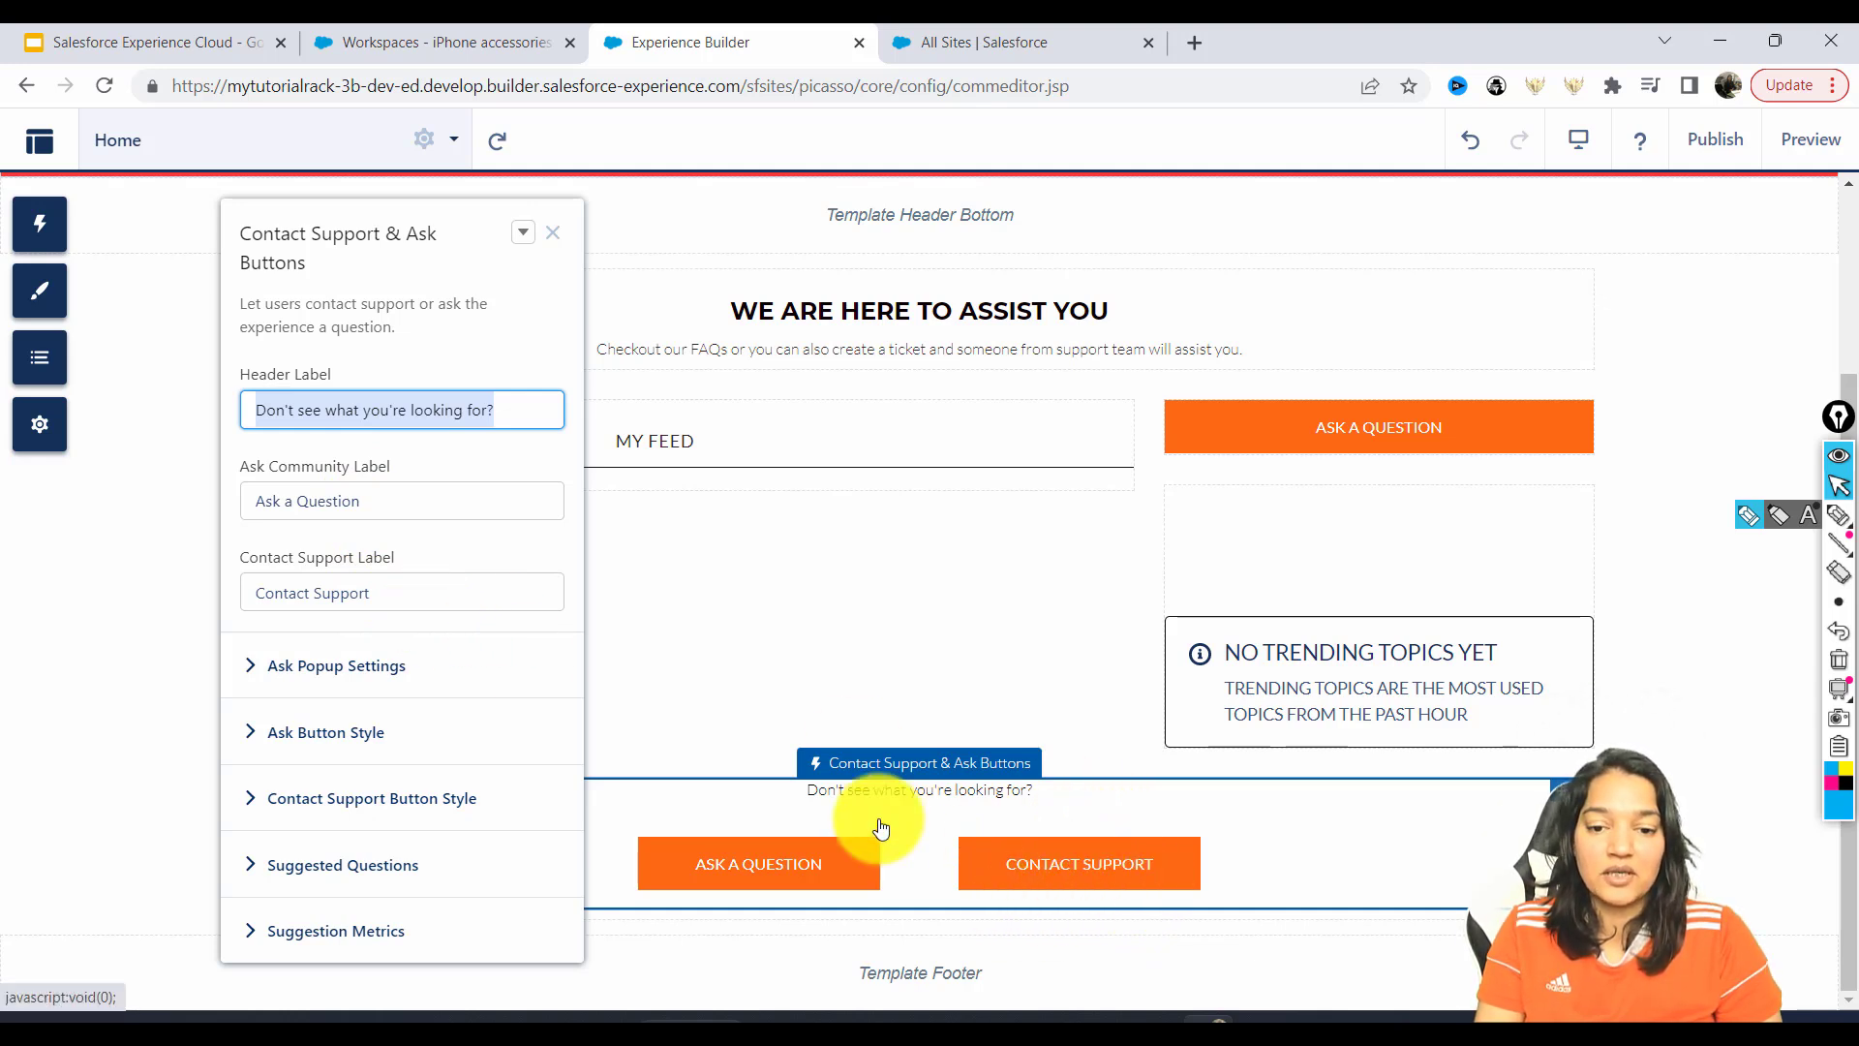
pyautogui.moveTo(374, 589); pyautogui.dragTo(194, 568)
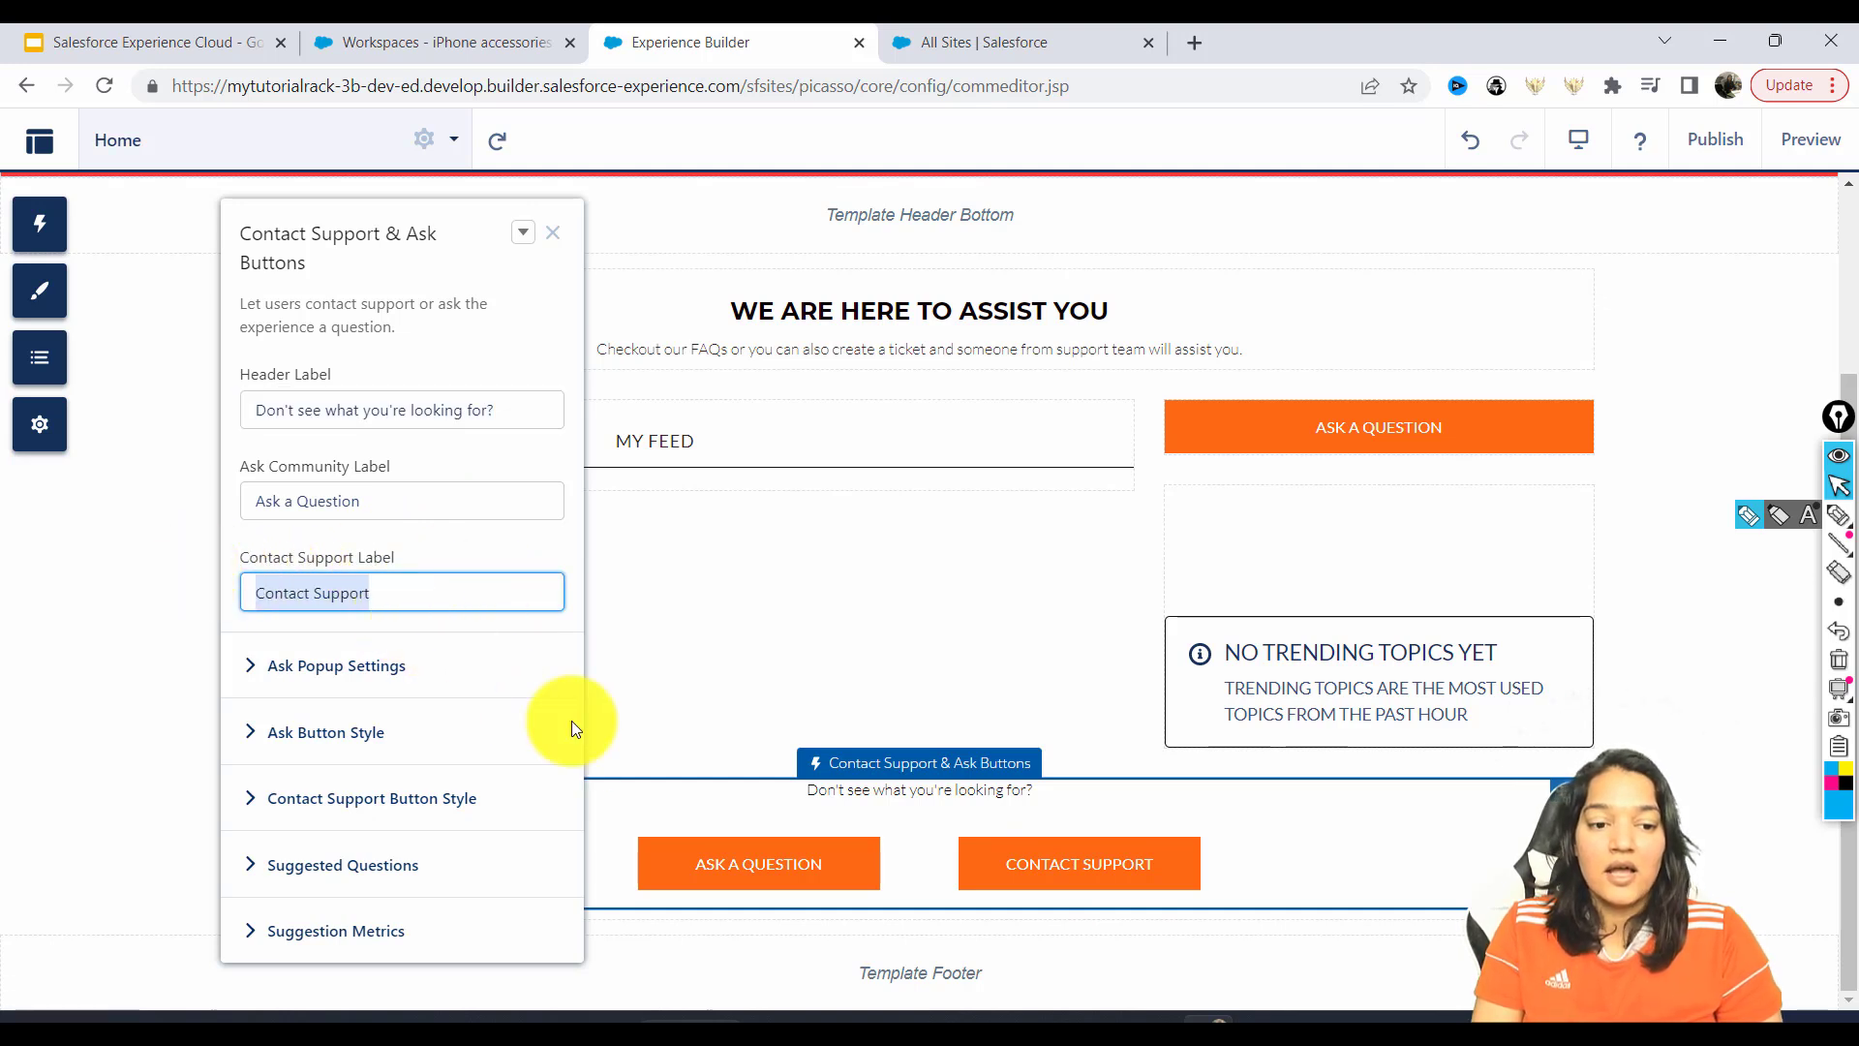
pyautogui.click(553, 232)
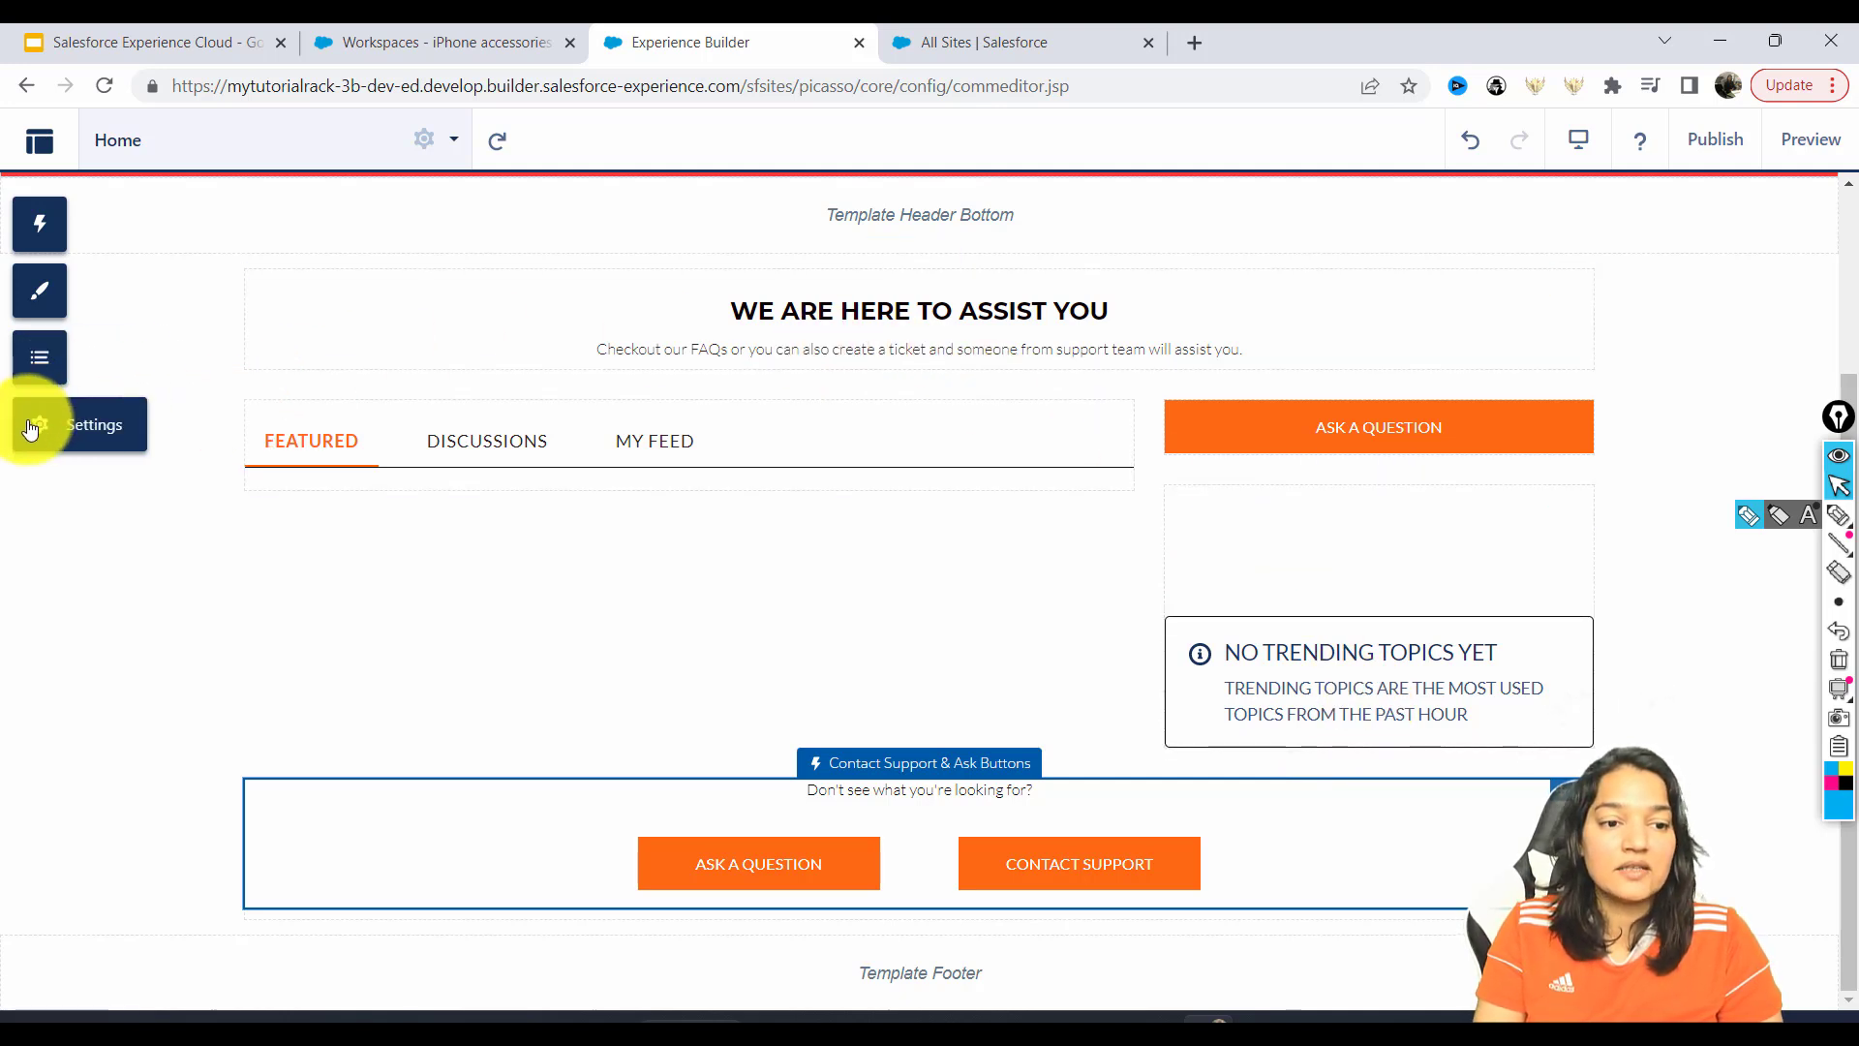
# Inspect the home page structure, including the Recommendations Carousel component's properties.
pyautogui.click(37, 370)
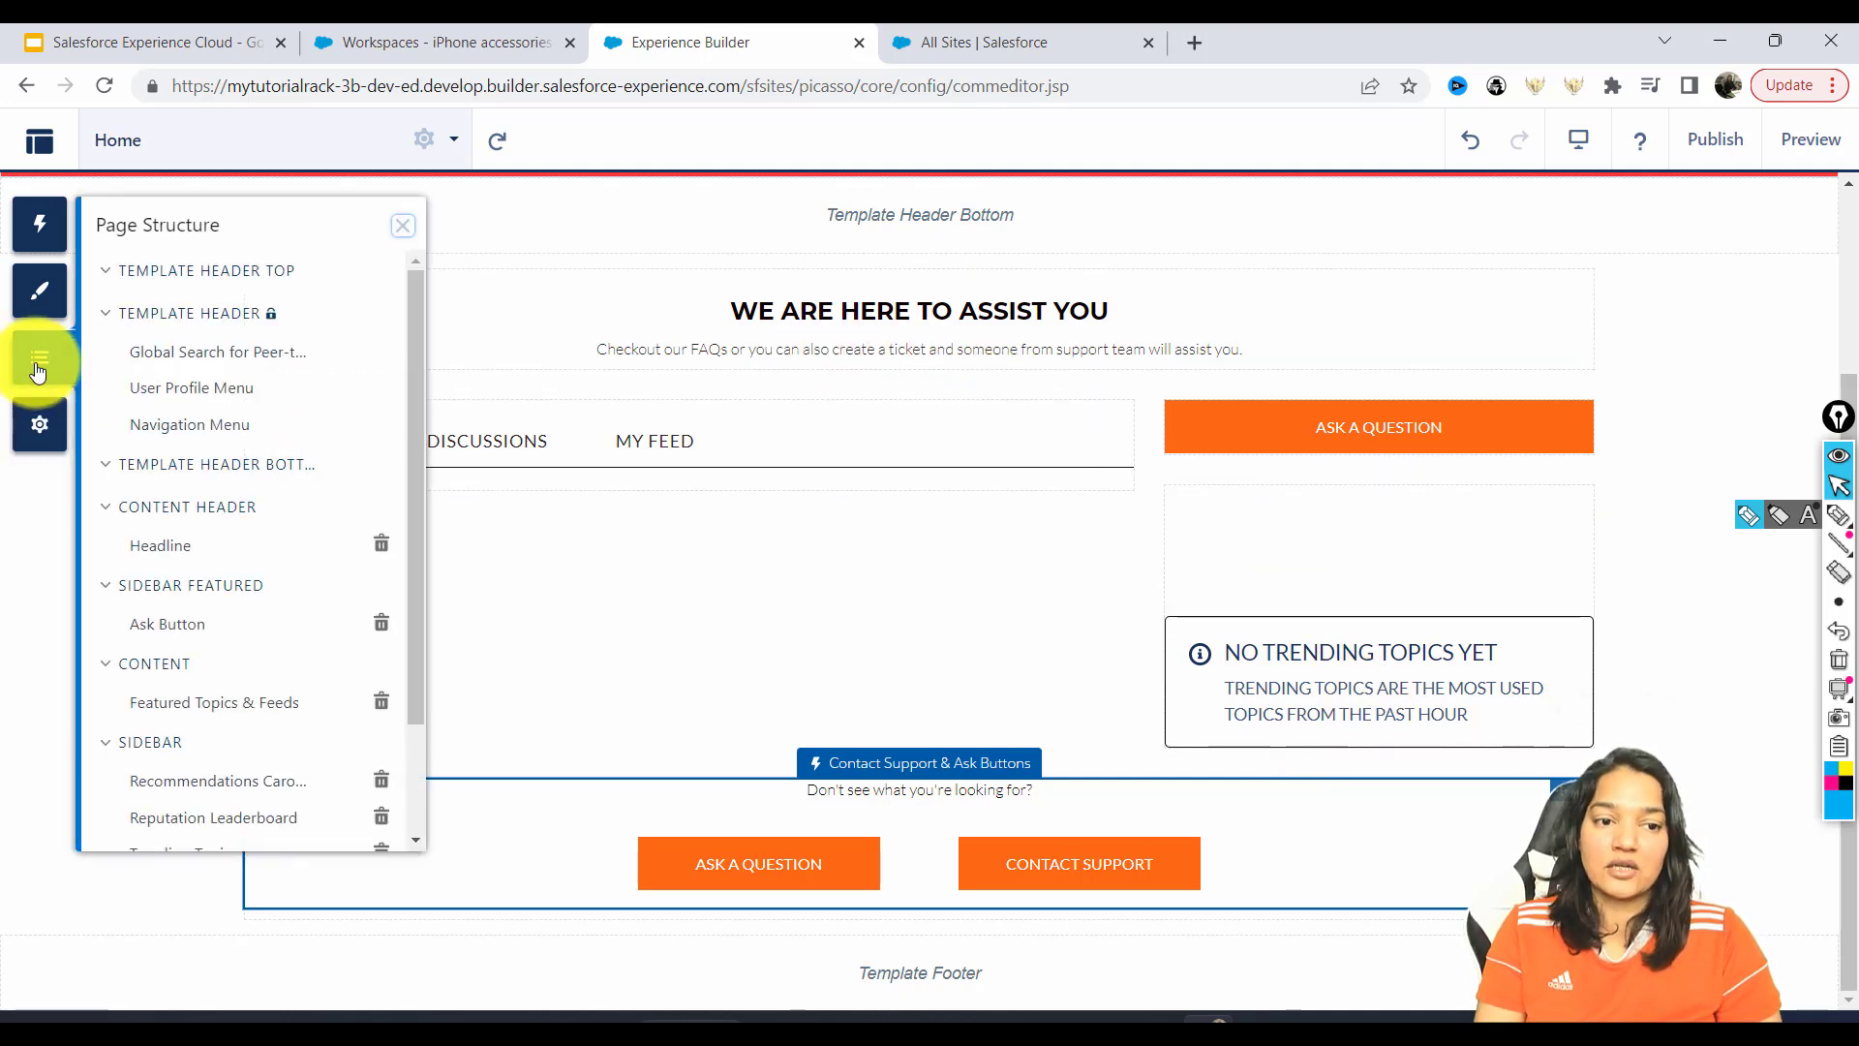
pyautogui.moveTo(413, 311); pyautogui.dragTo(422, 346)
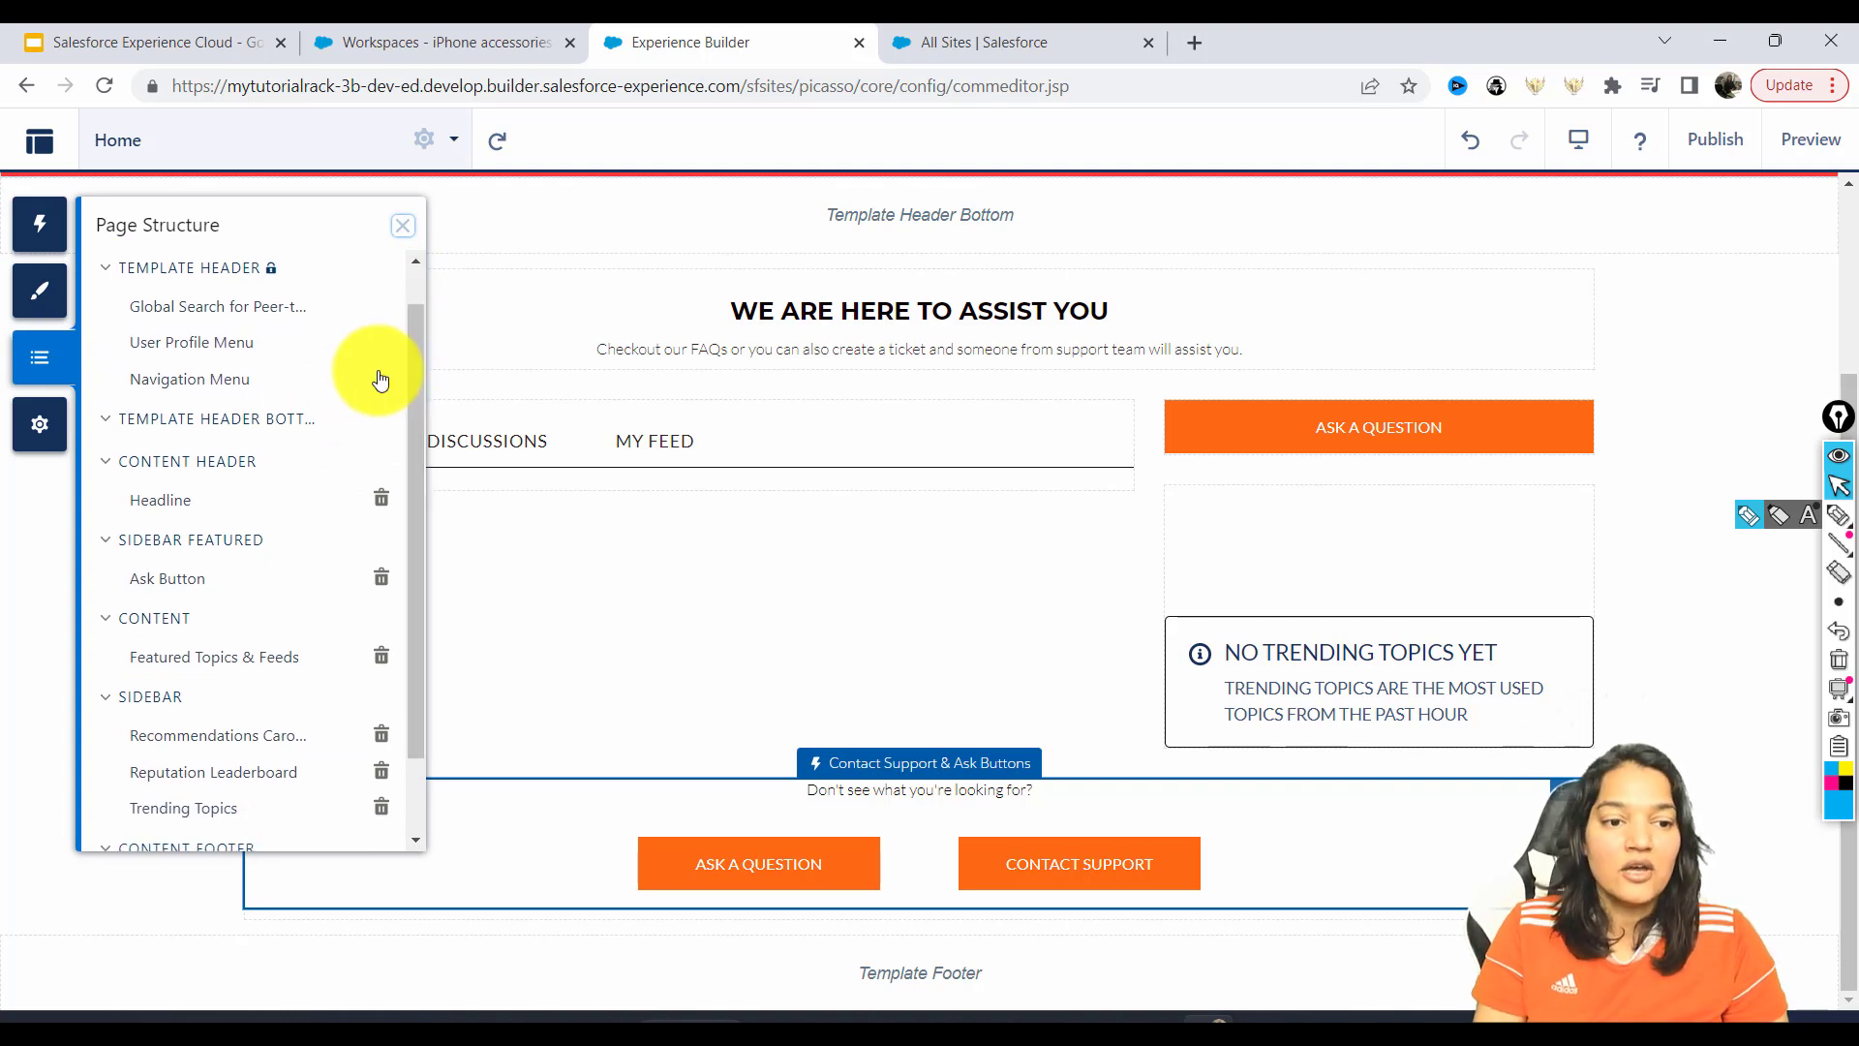
pyautogui.moveTo(414, 431); pyautogui.dragTo(415, 426)
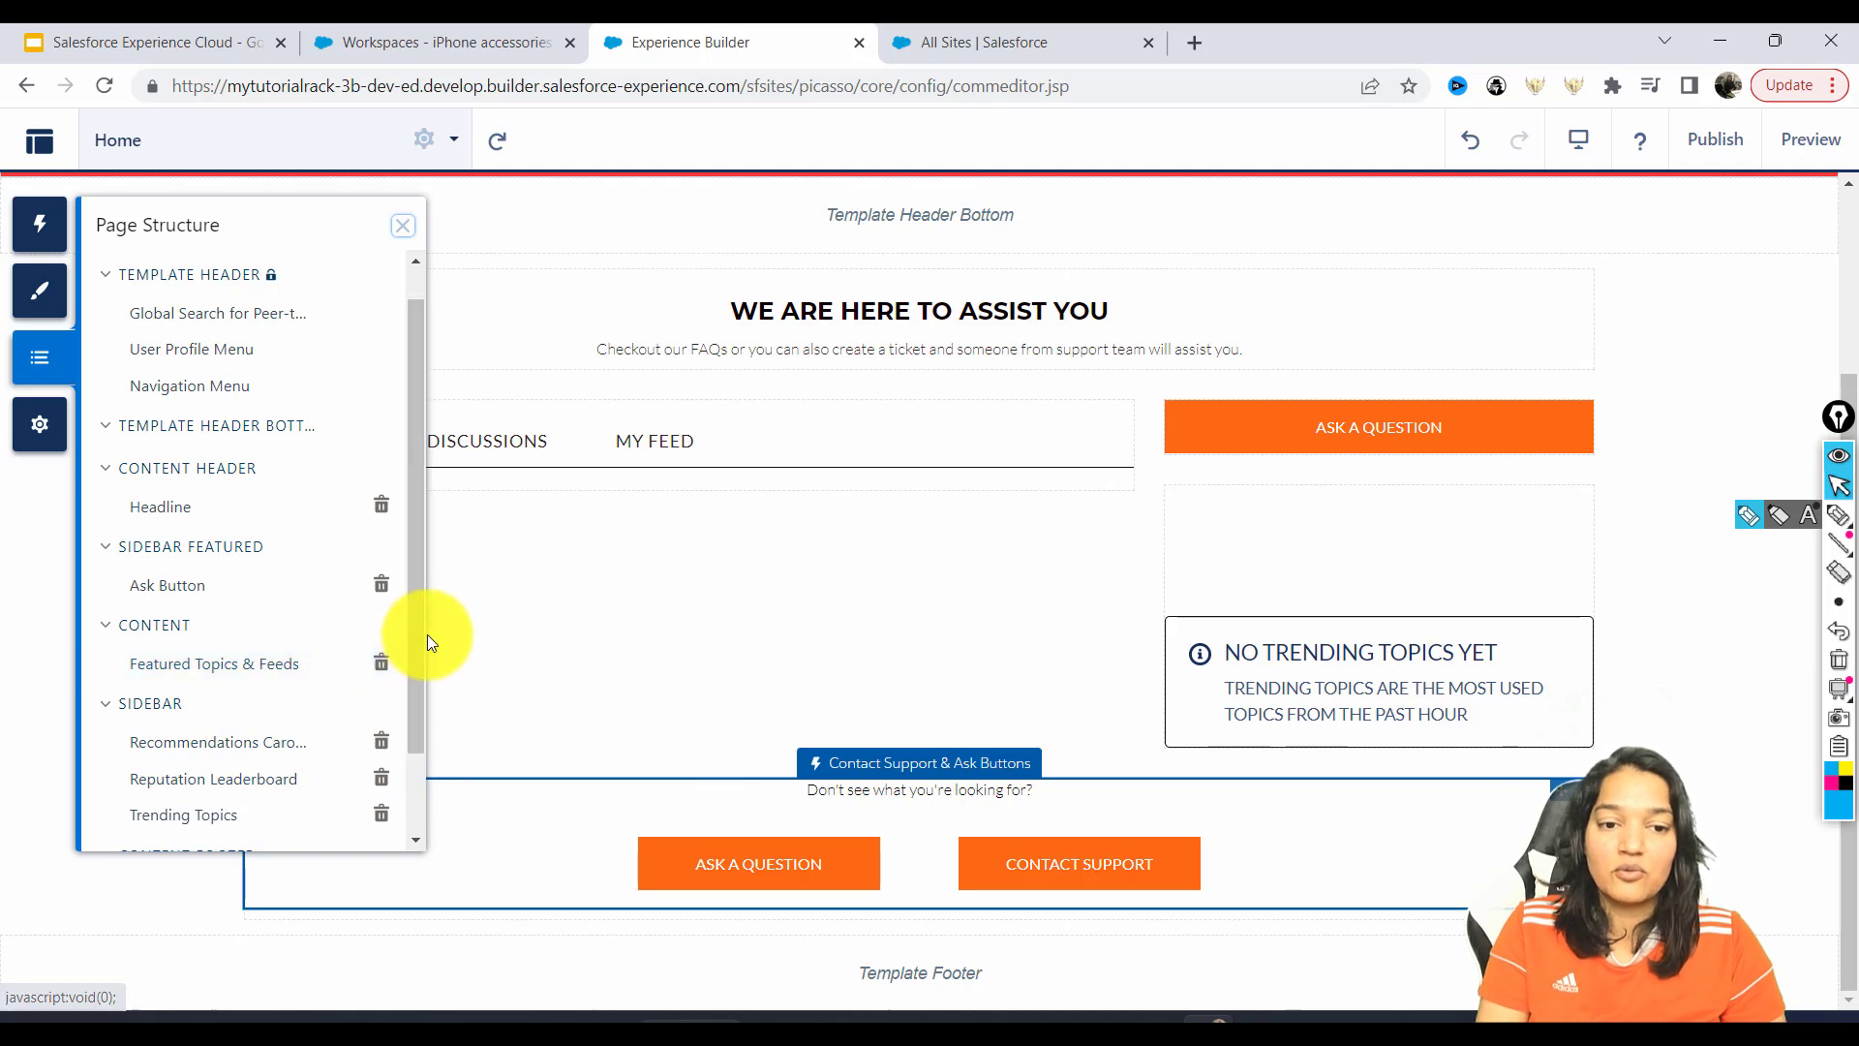
pyautogui.moveTo(415, 592); pyautogui.dragTo(411, 627)
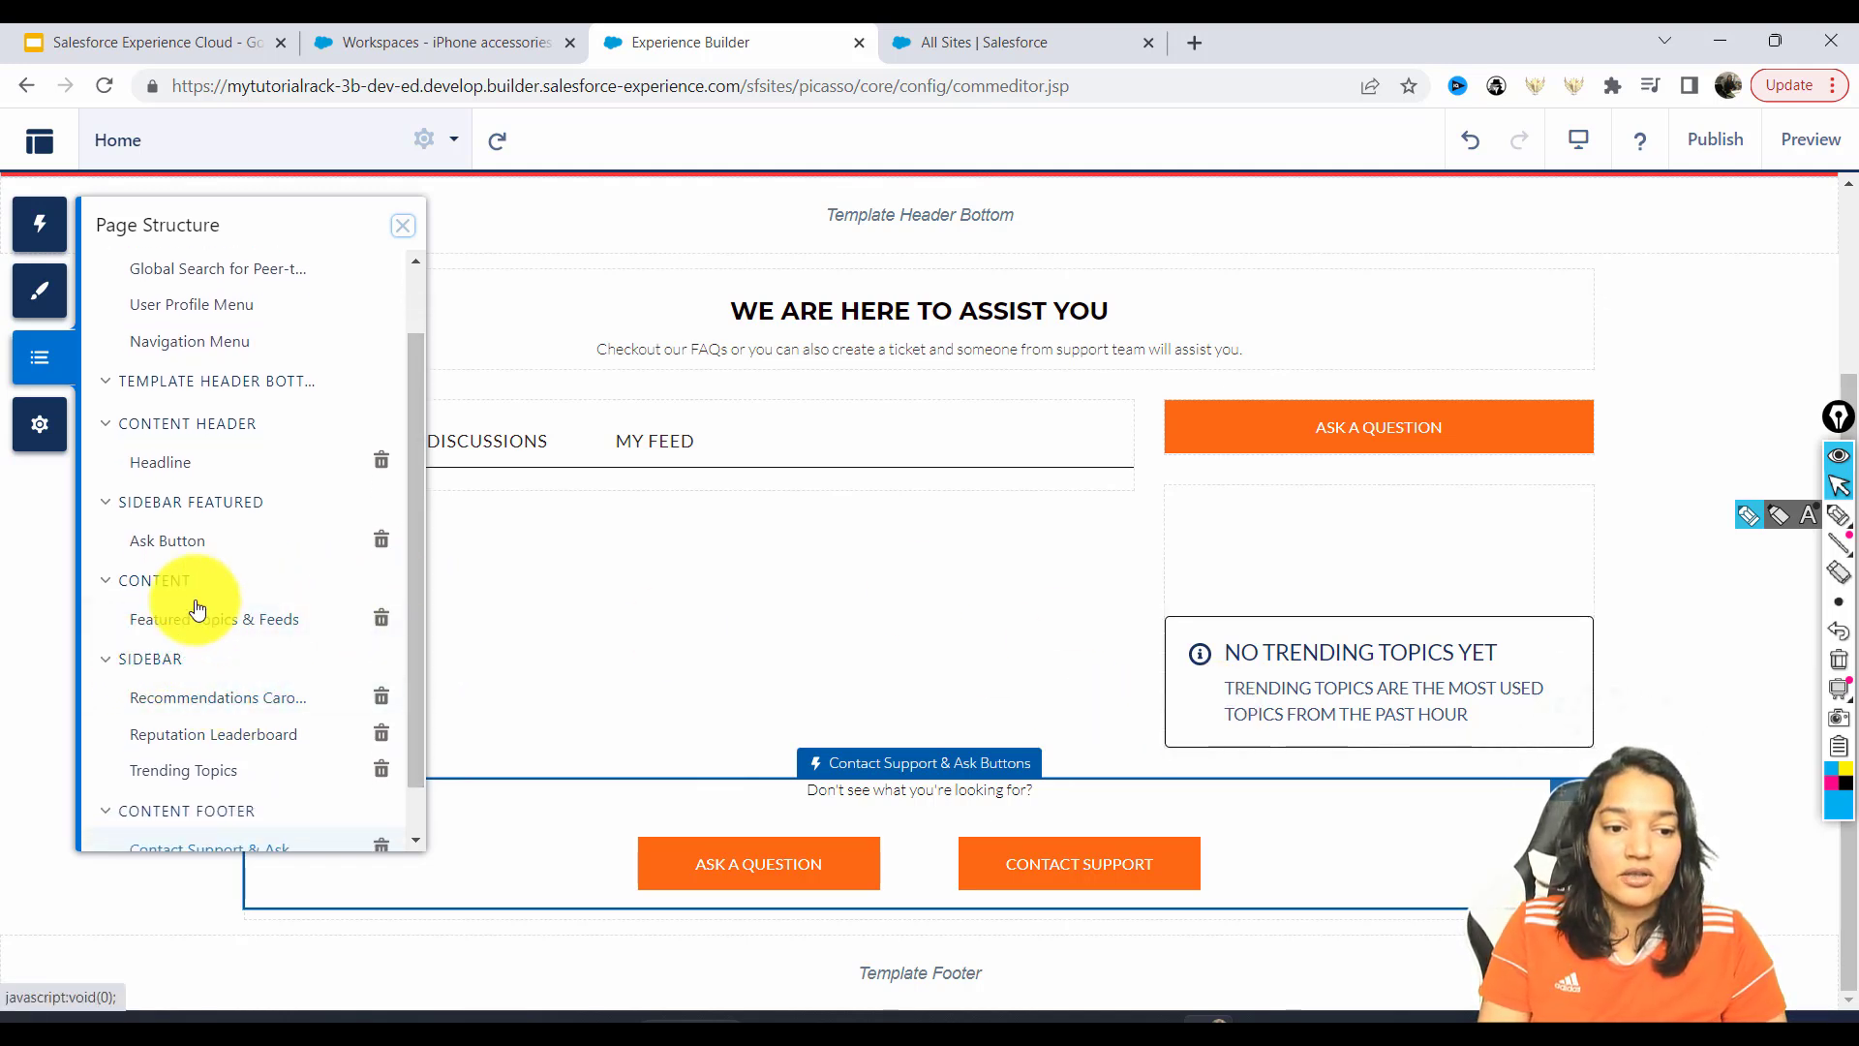
pyautogui.click(268, 707)
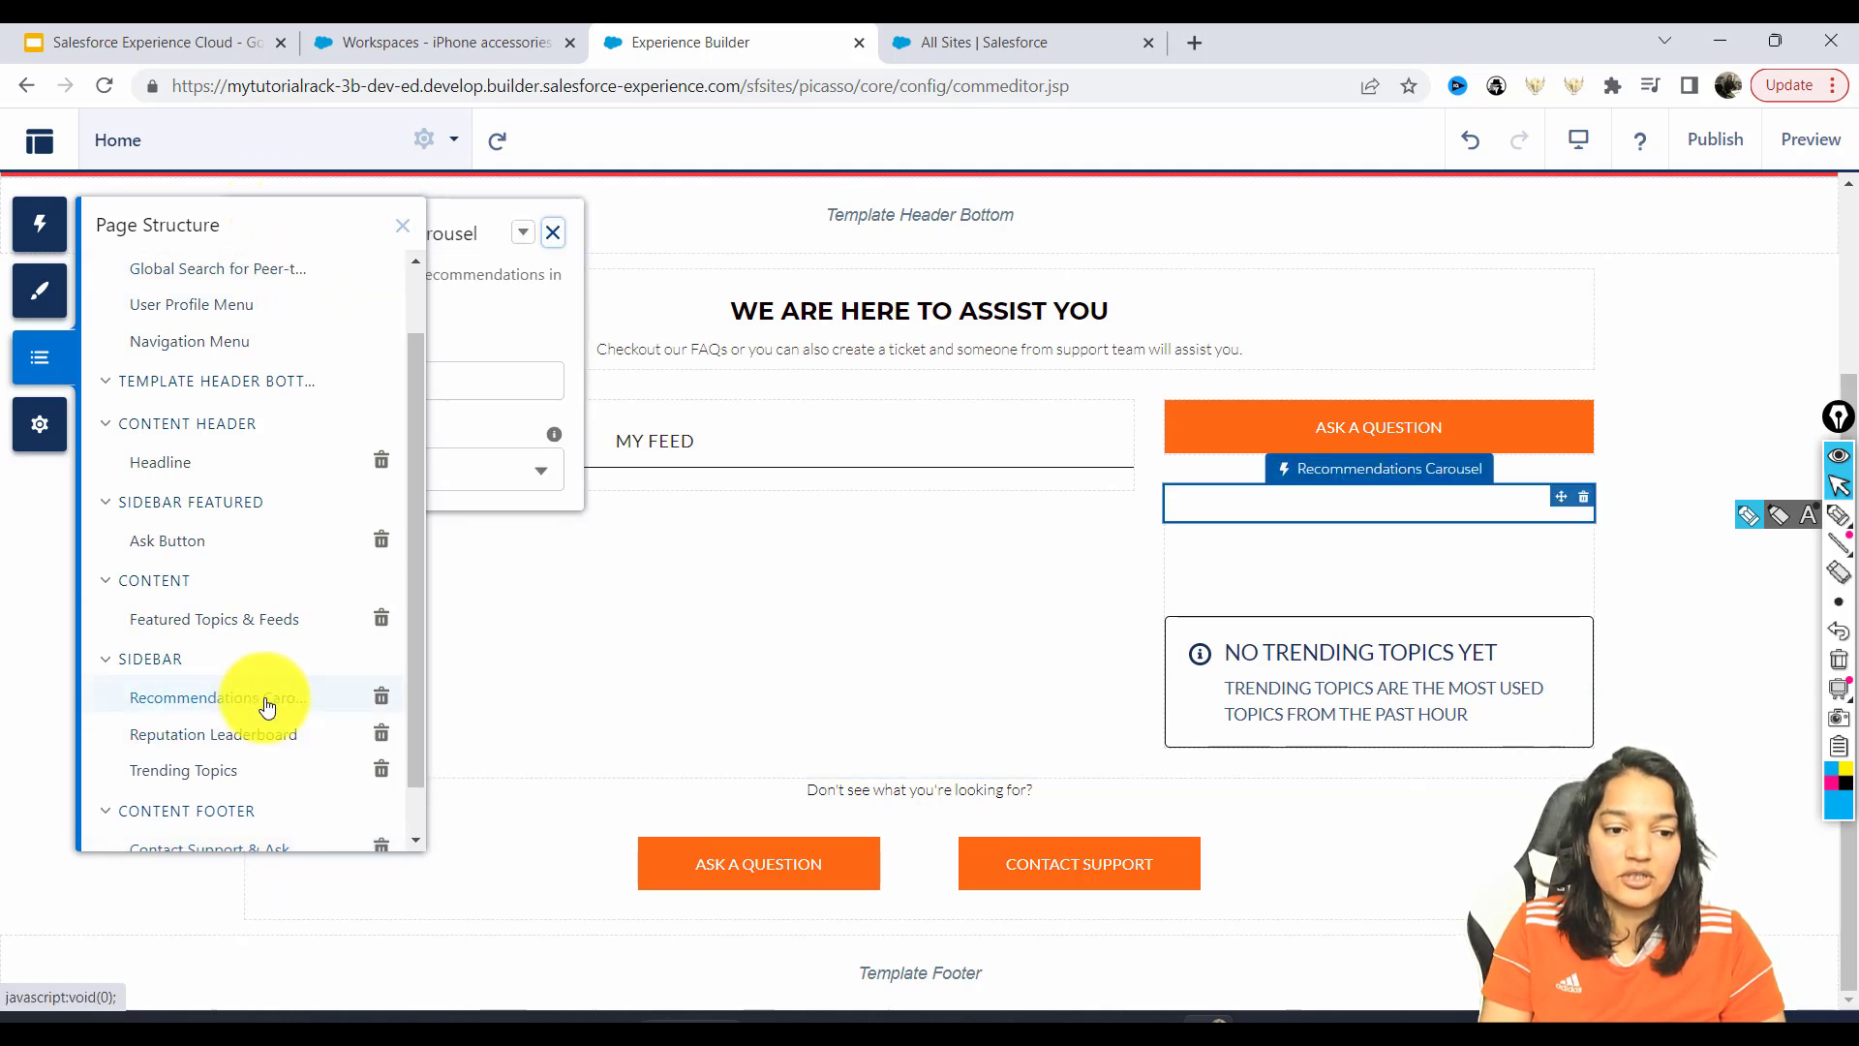
pyautogui.click(539, 229)
# Collapse the Template Footer section in the page structure and bring up site Settings.
pyautogui.click(40, 373)
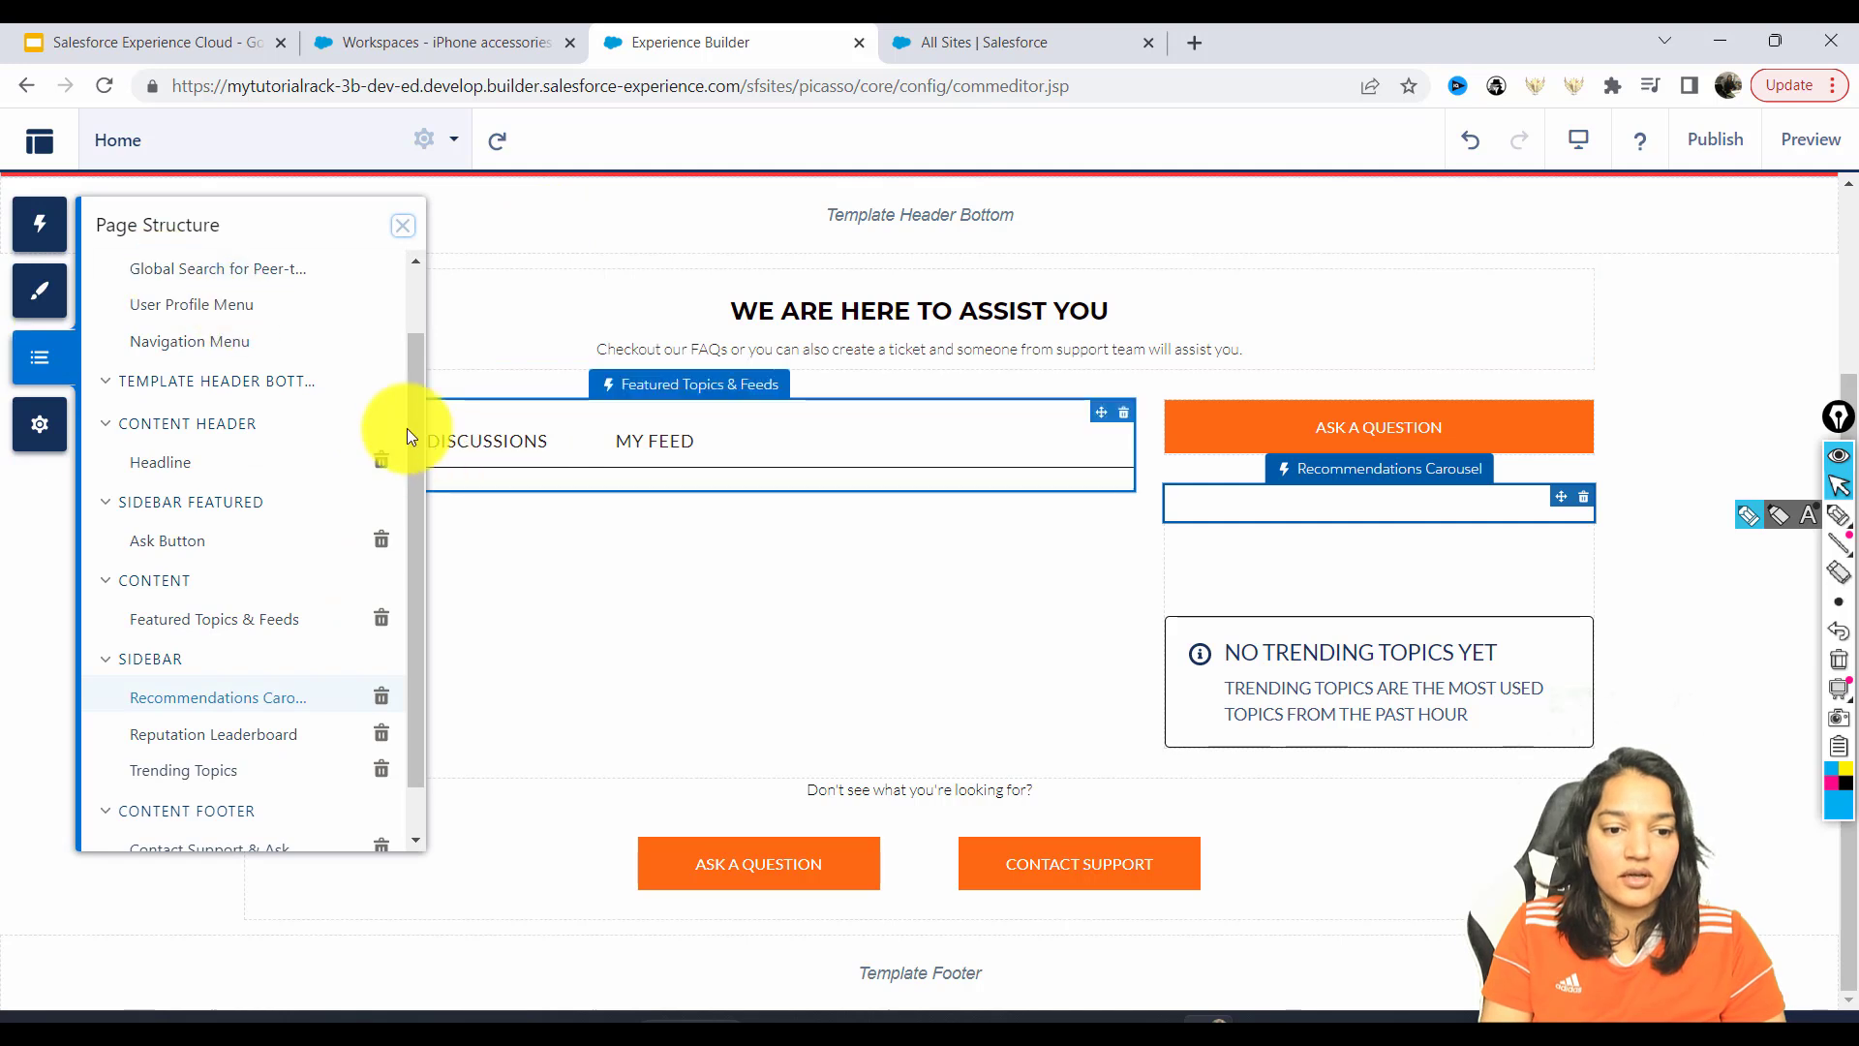
pyautogui.scroll(-2, 414, 489)
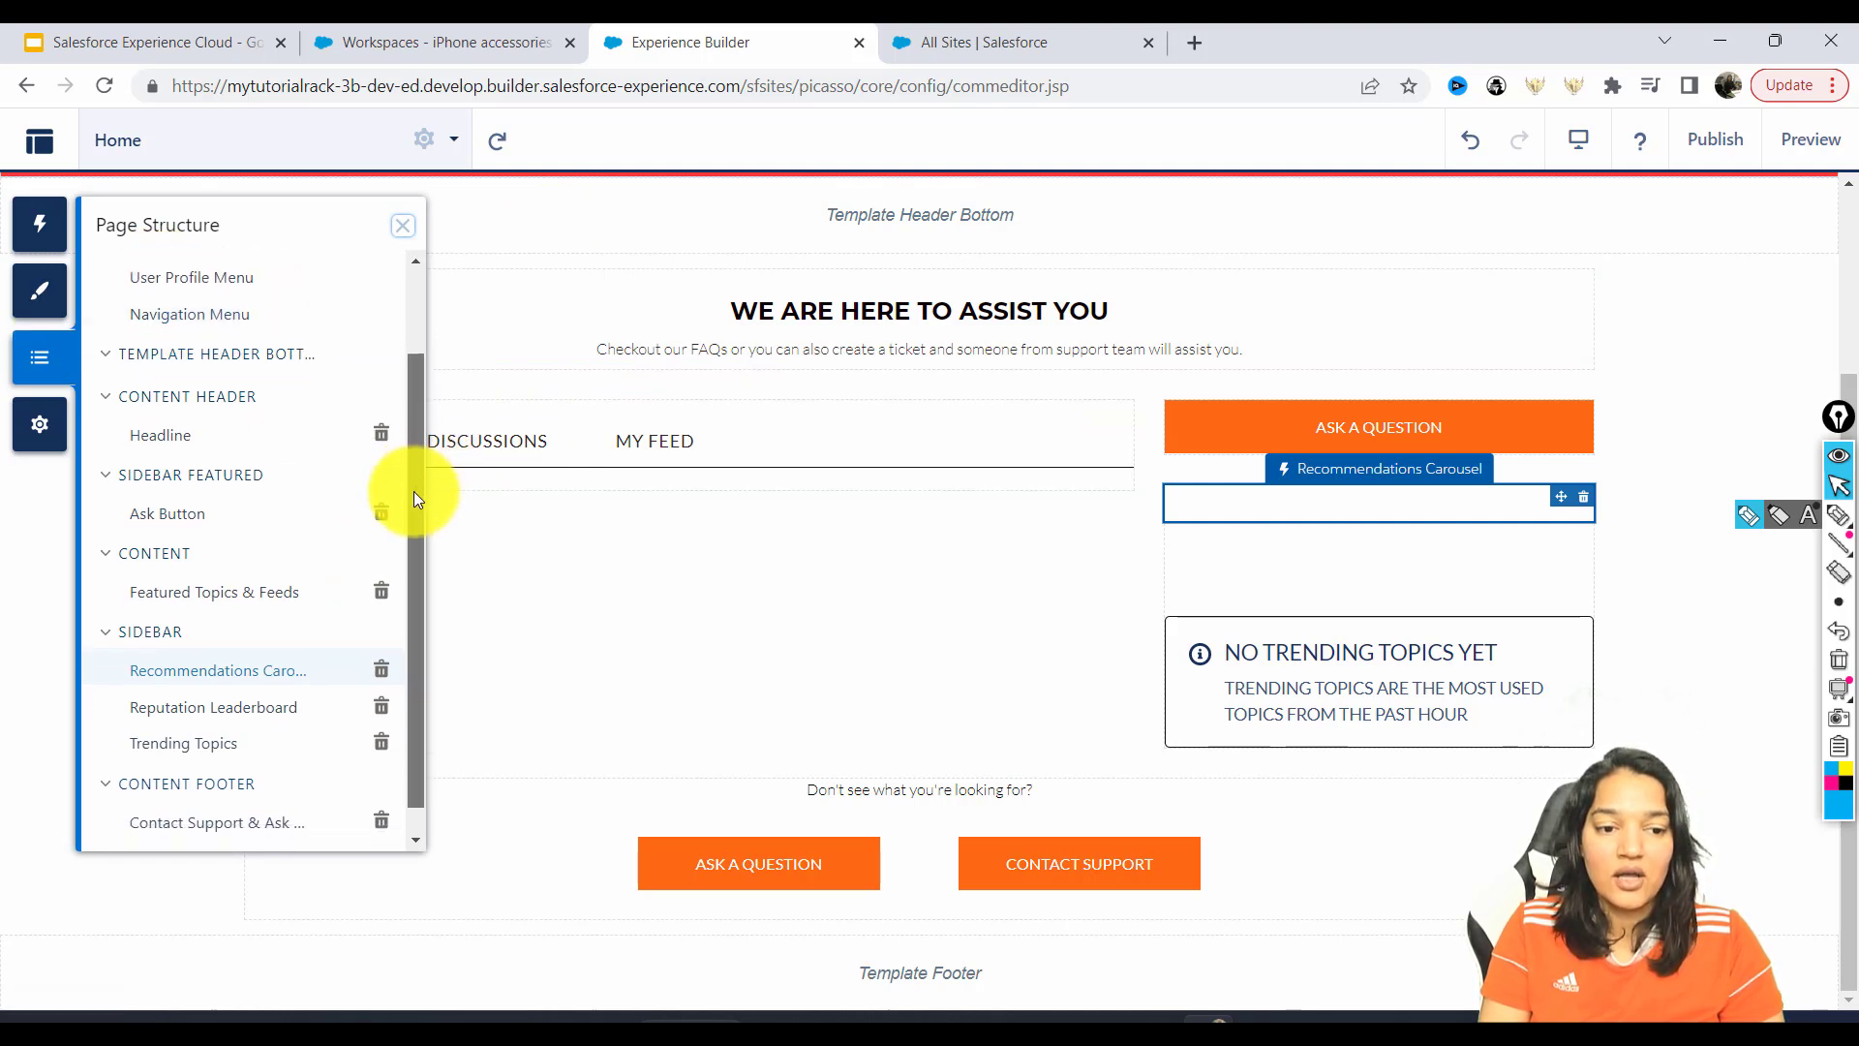
pyautogui.click(106, 830)
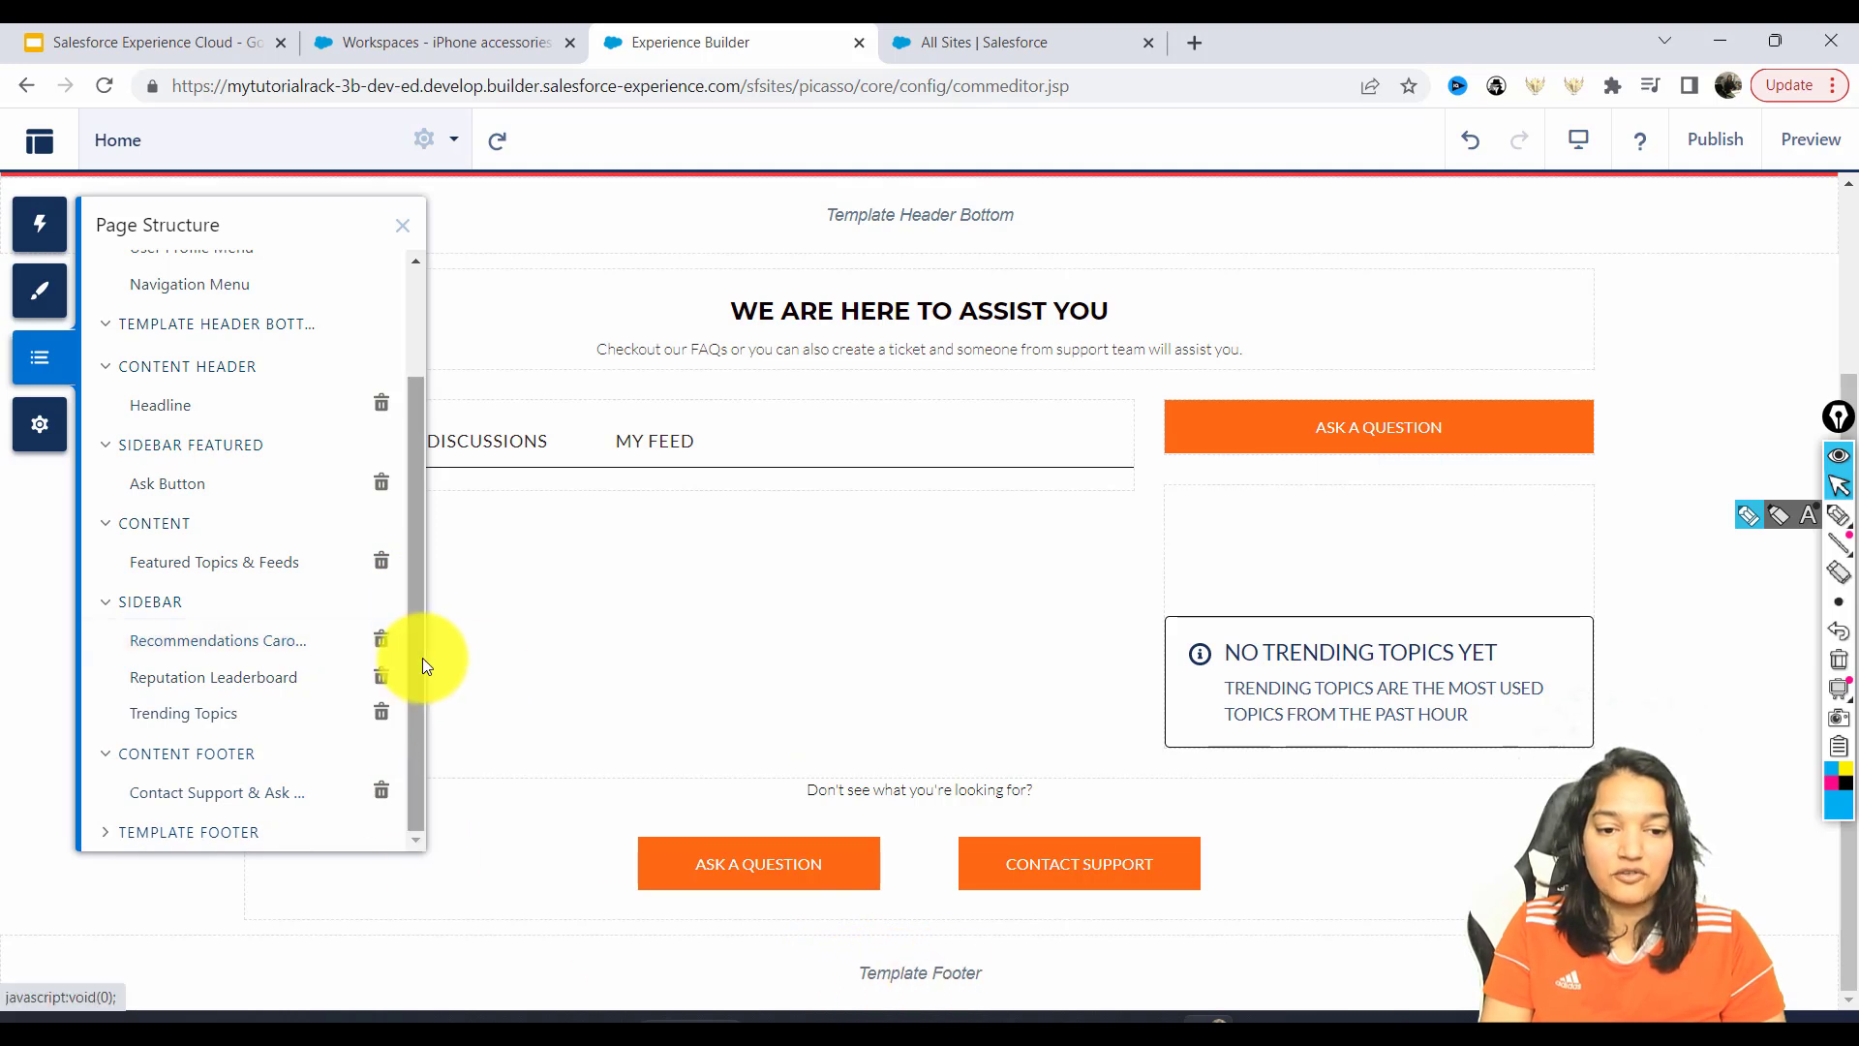
pyautogui.moveTo(421, 672); pyautogui.dragTo(434, 399)
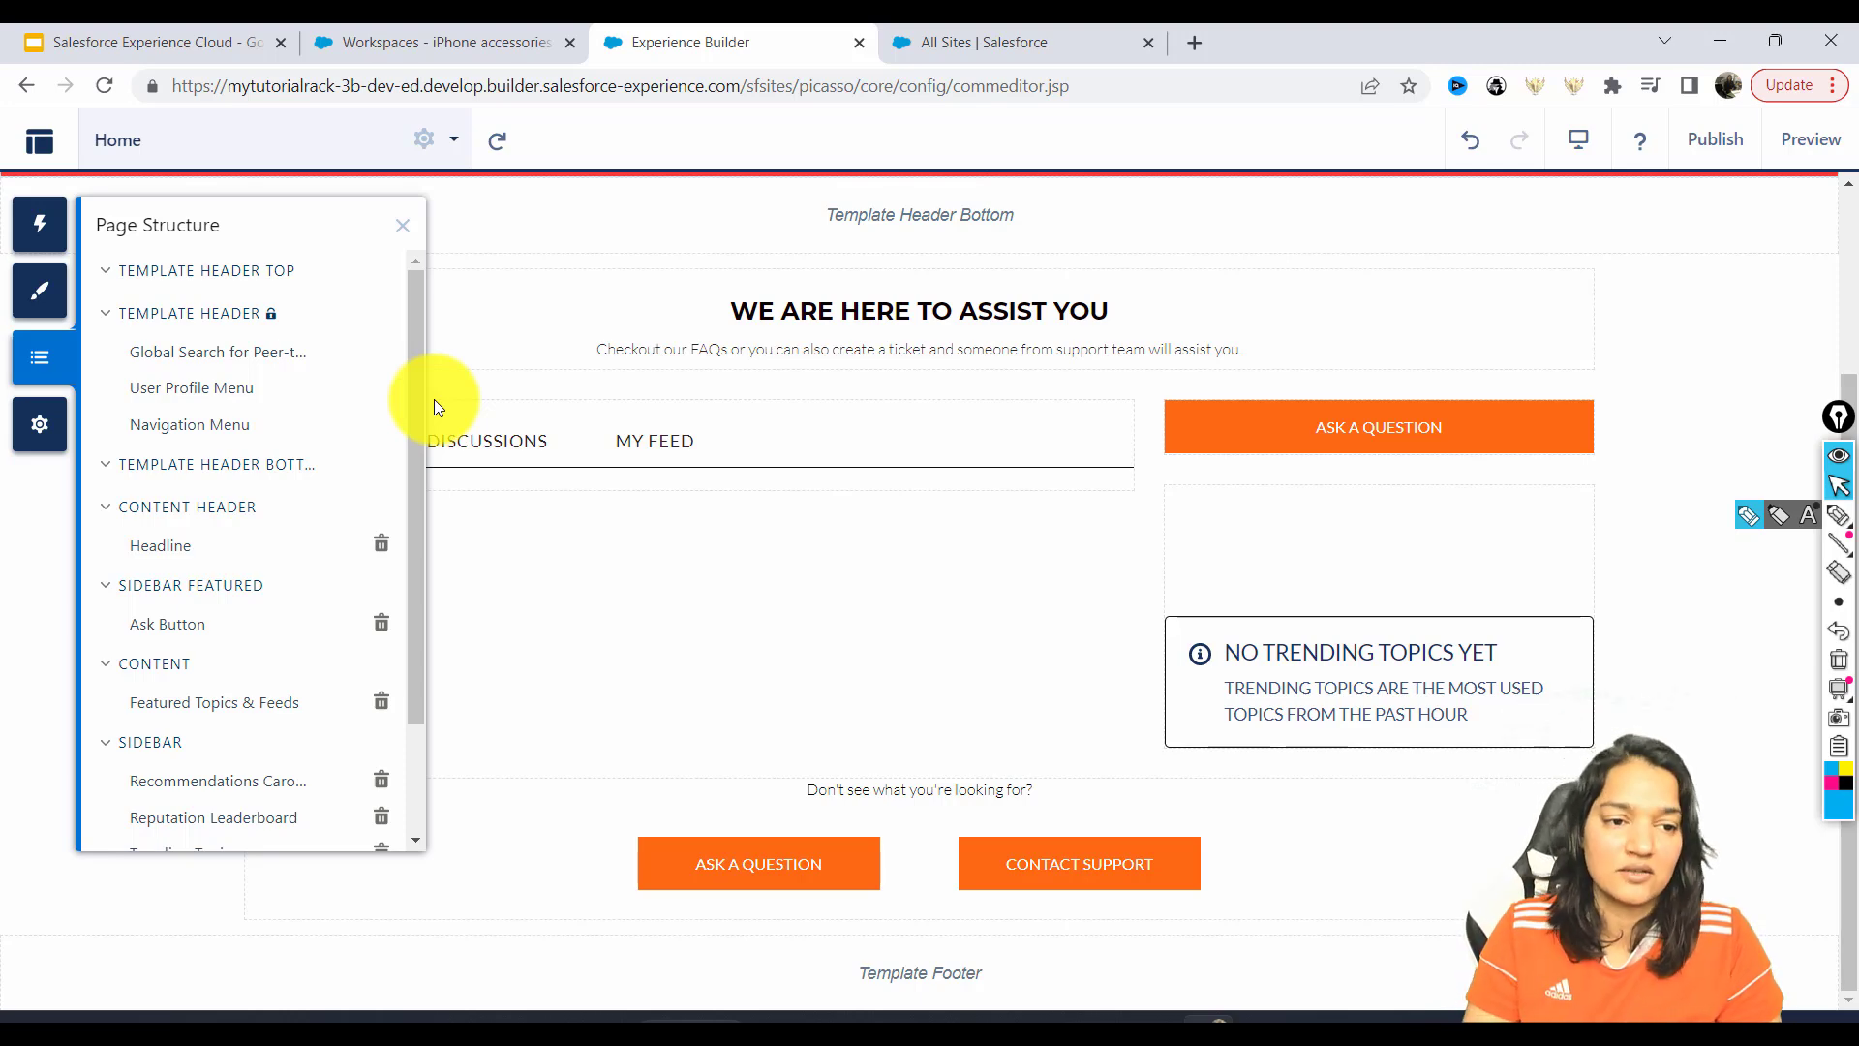
pyautogui.click(41, 426)
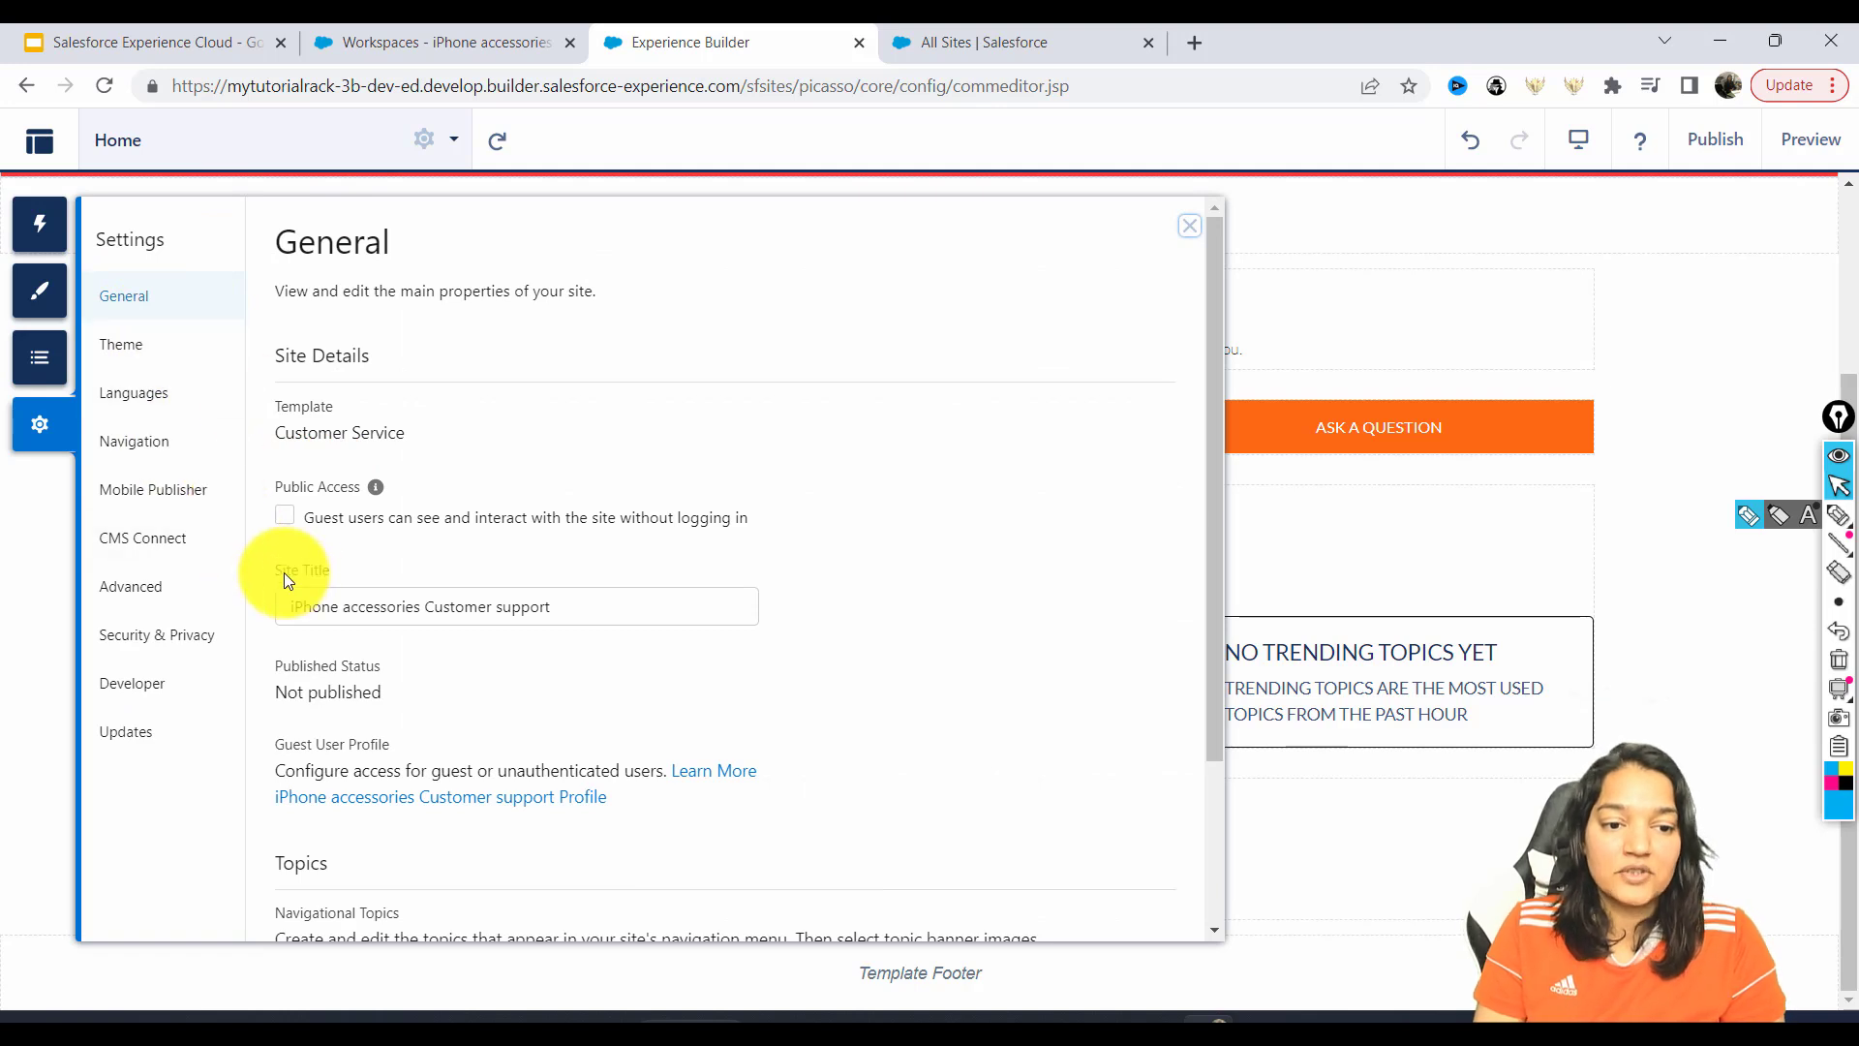
# Review the General site title, public access and topics details, then show the Customer Service theme settings.
pyautogui.tripleClick(354, 610)
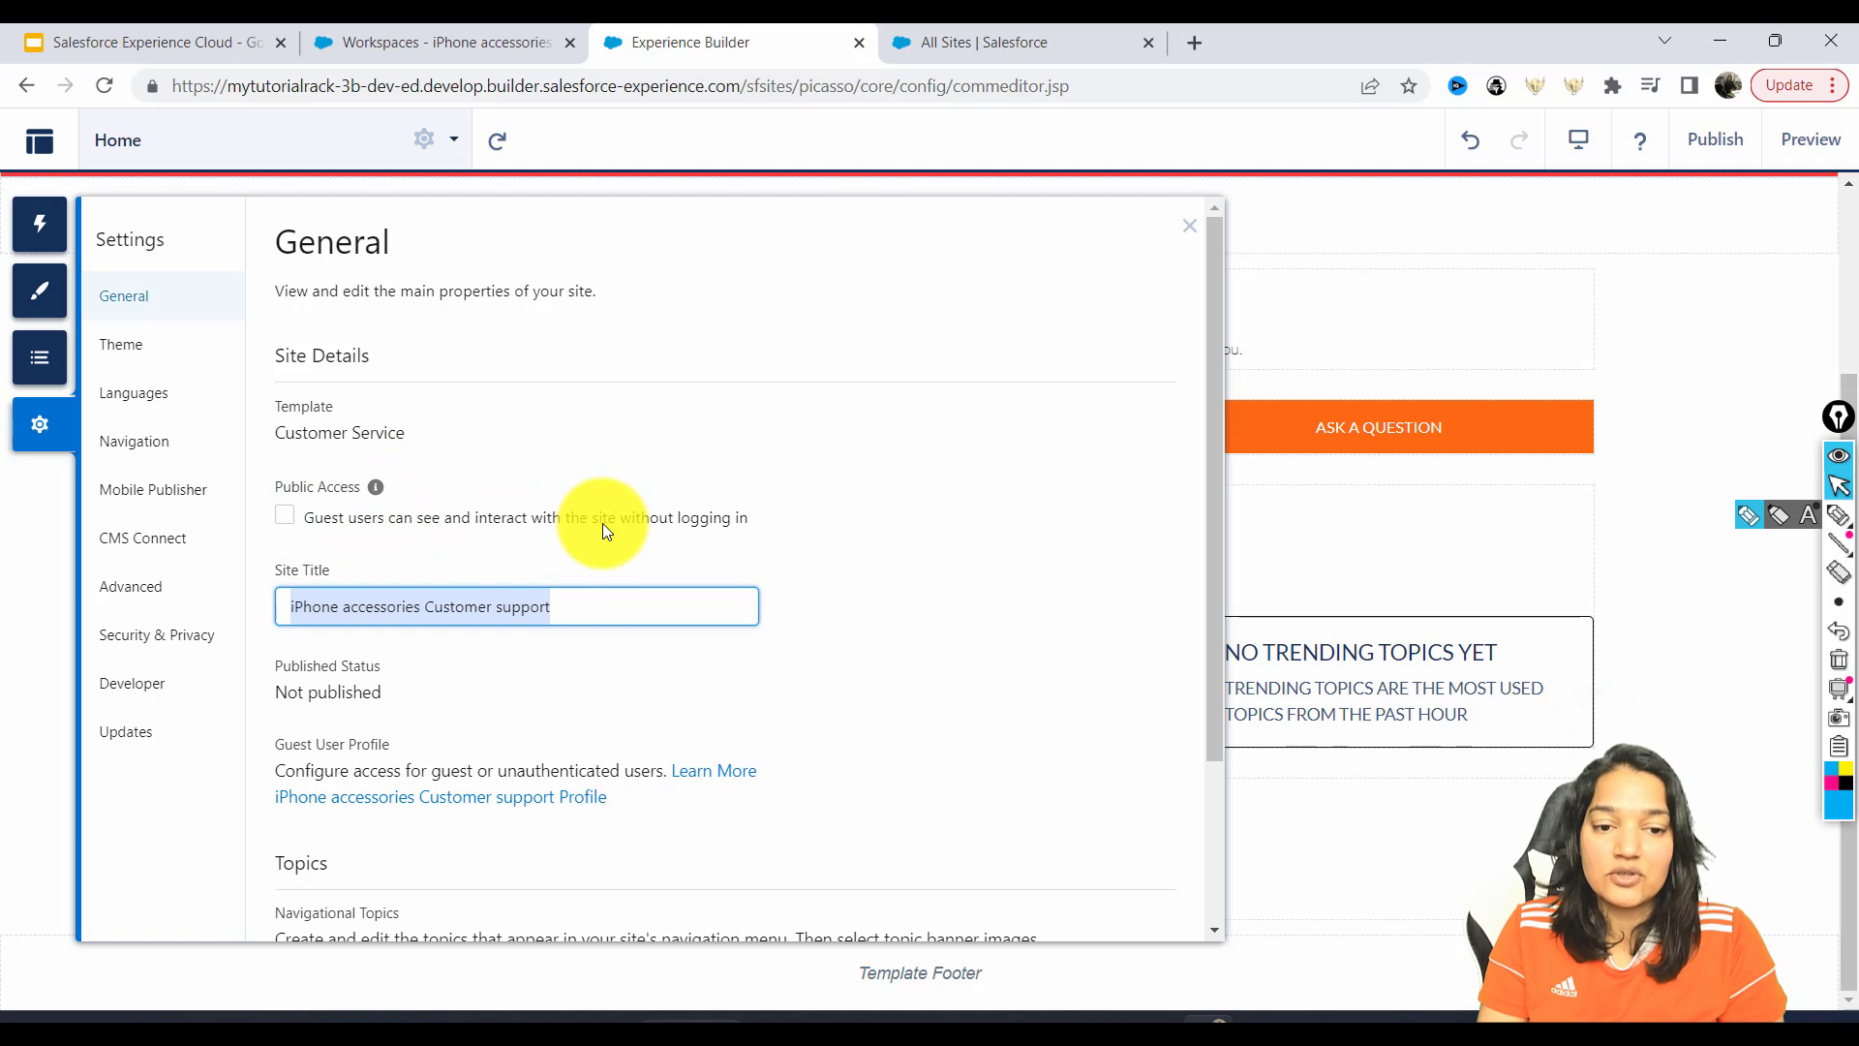
pyautogui.moveTo(761, 520); pyautogui.dragTo(432, 520)
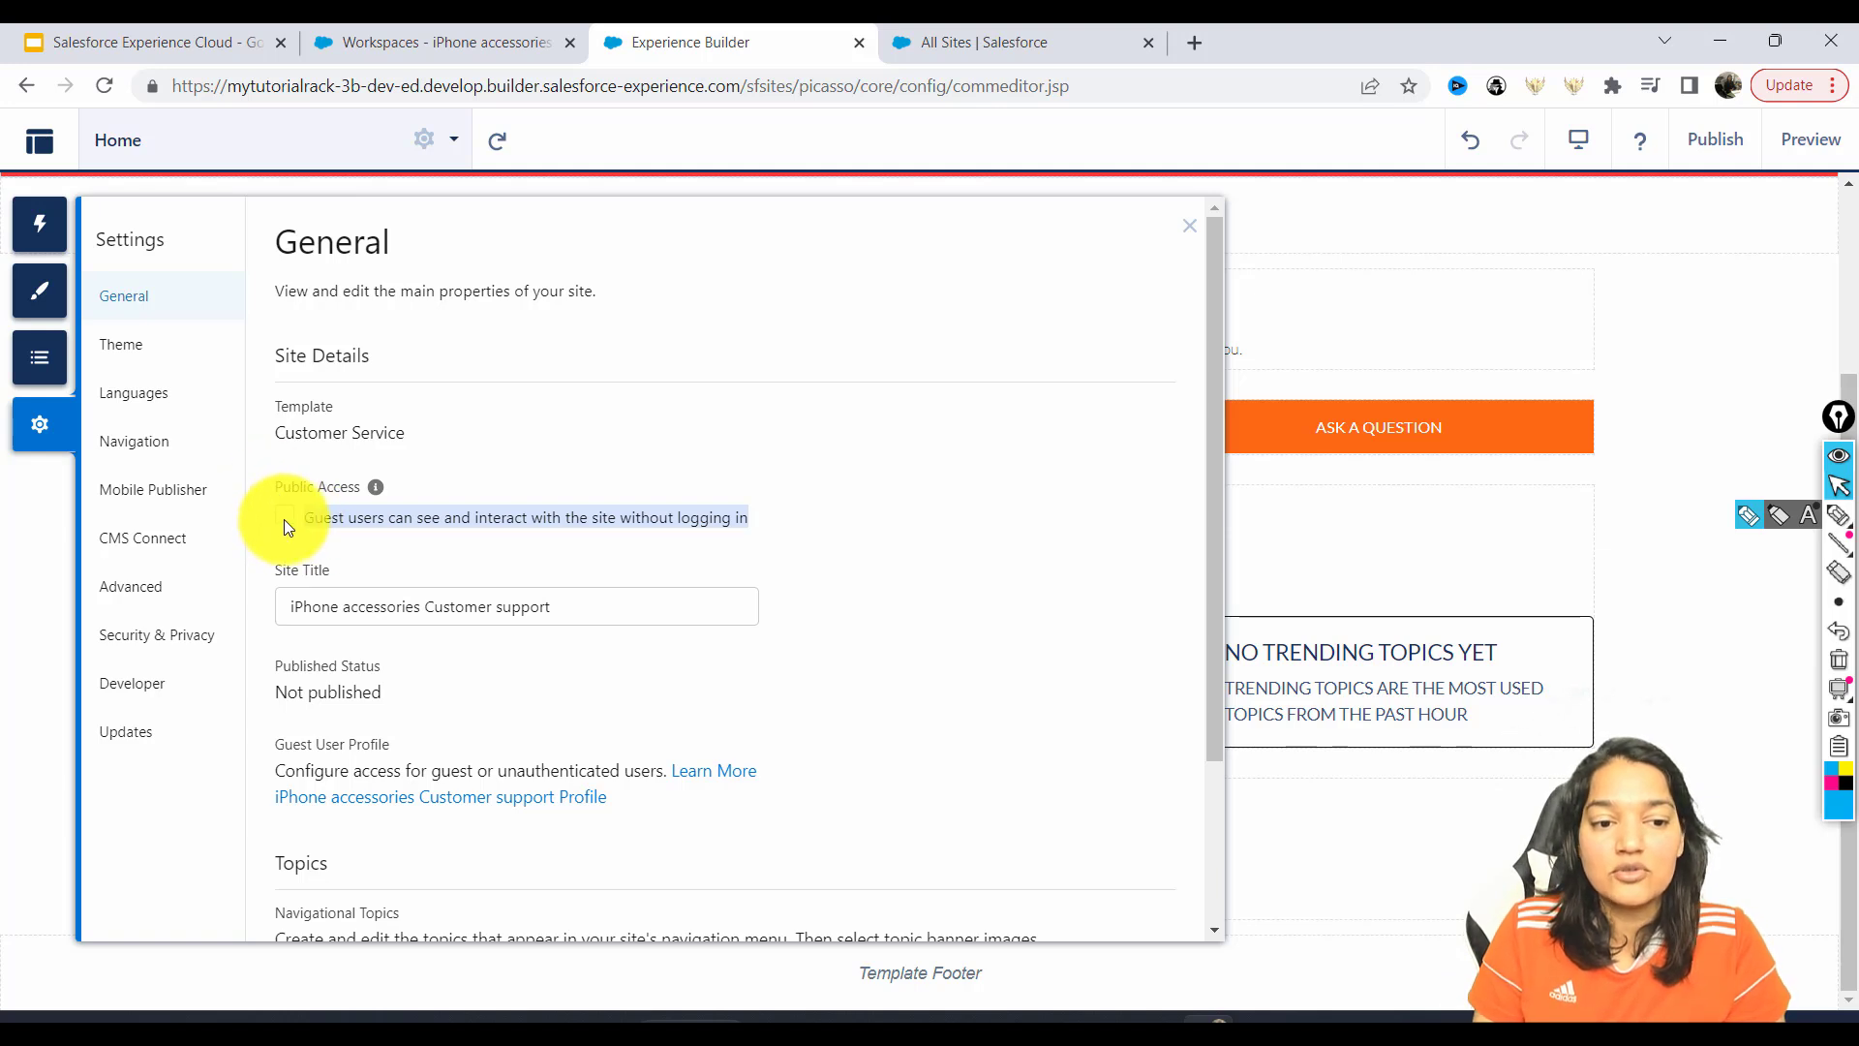
pyautogui.click(348, 481)
pyautogui.tripleClick(354, 482)
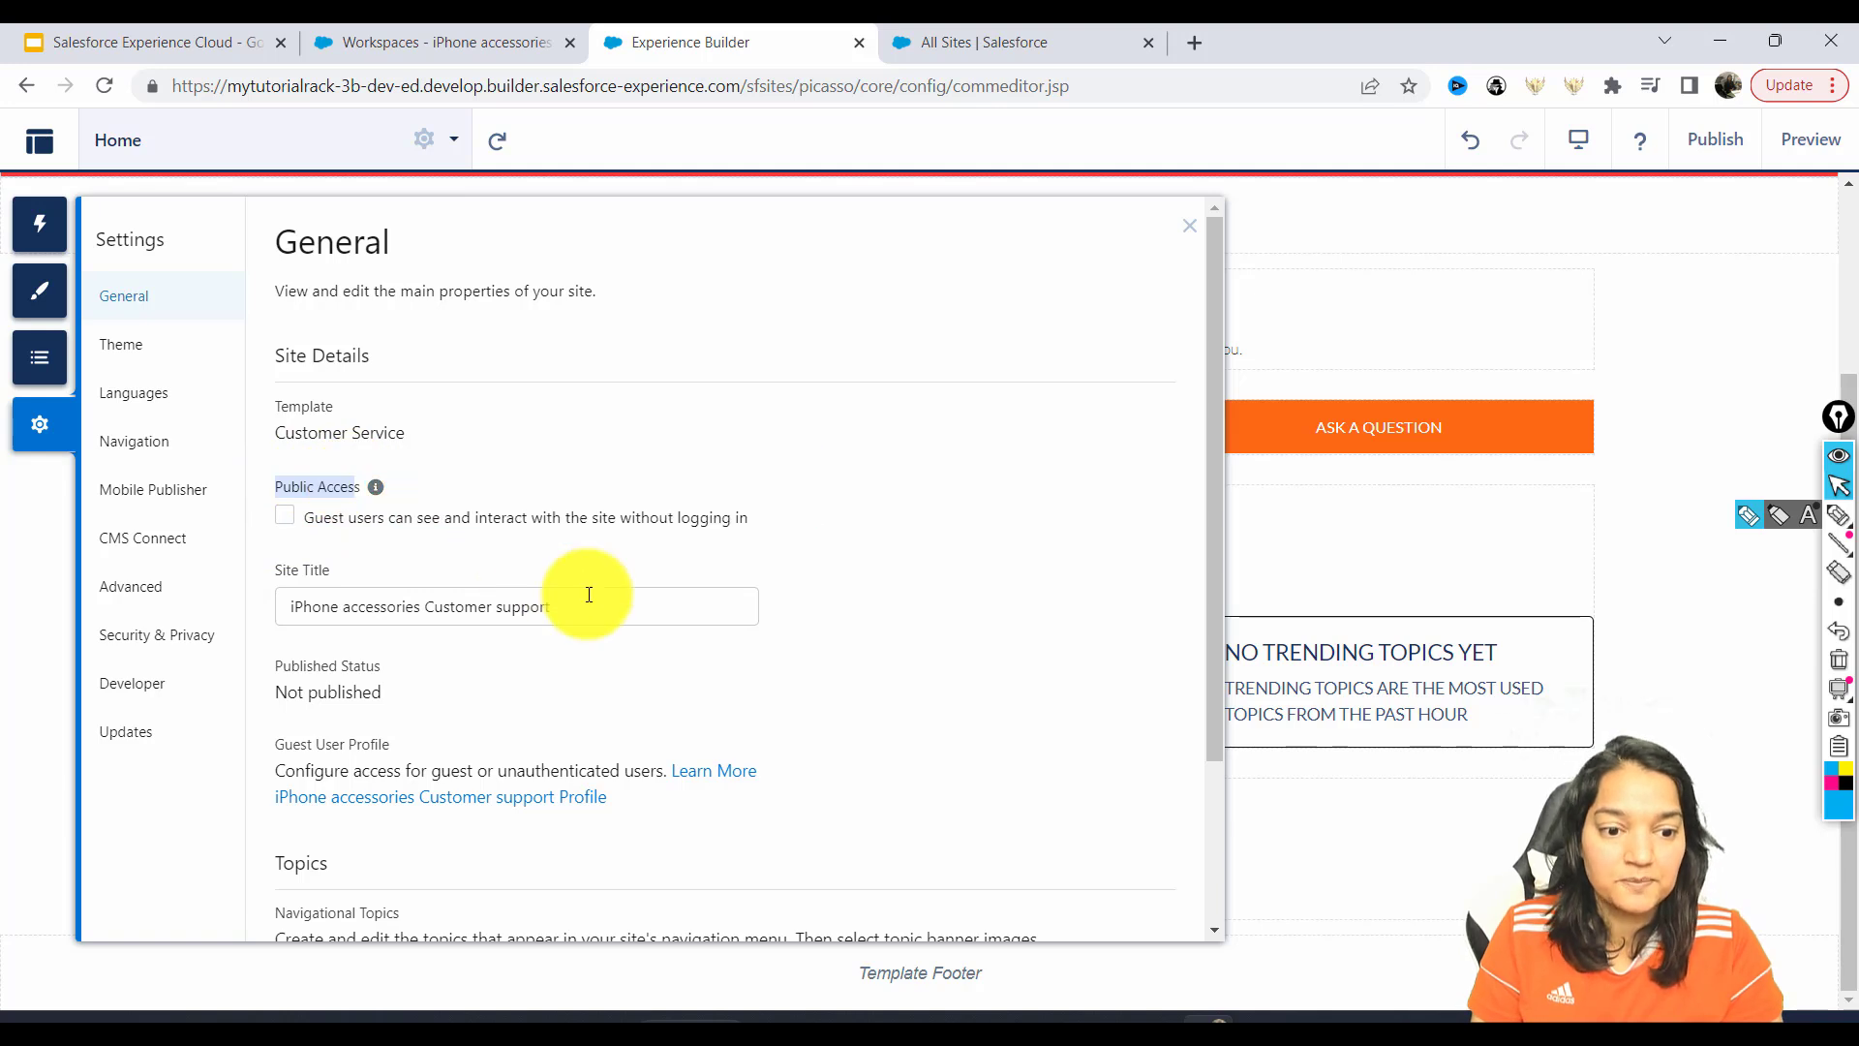
pyautogui.moveTo(1220, 478); pyautogui.dragTo(374, 587)
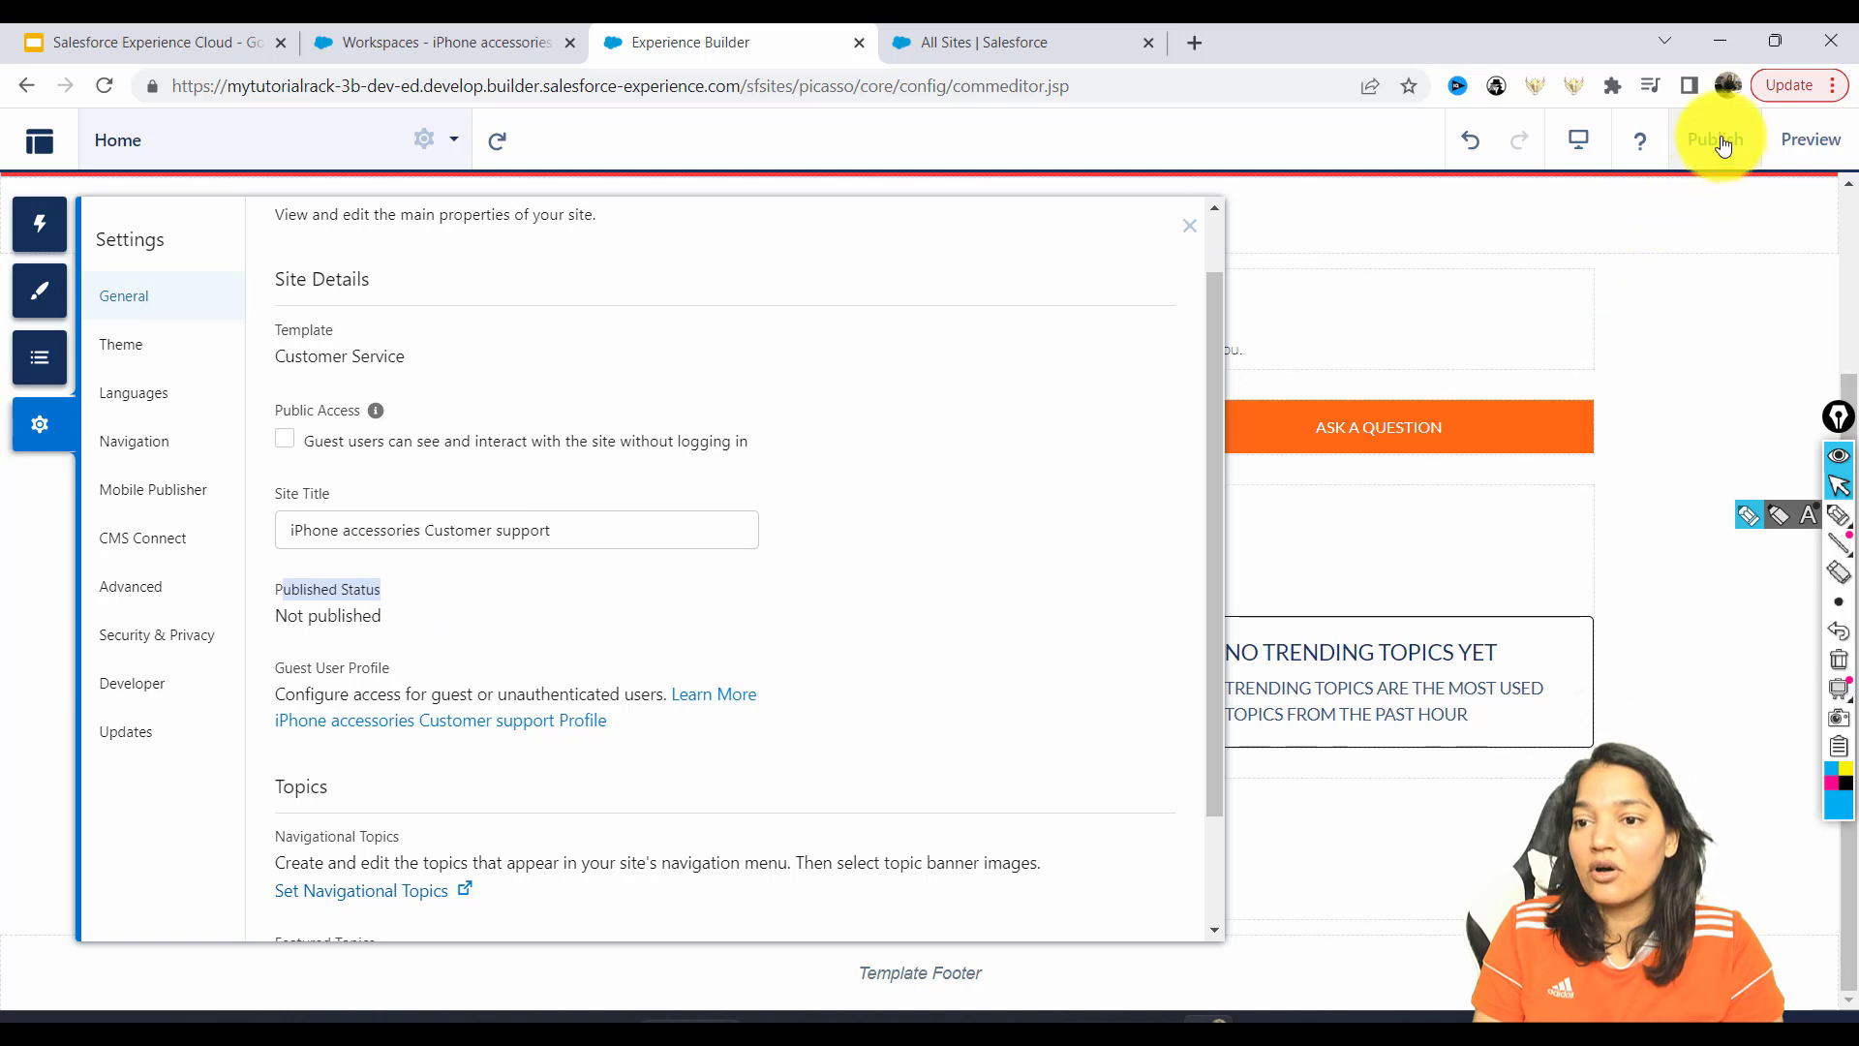
pyautogui.scroll(-2, 290, 714)
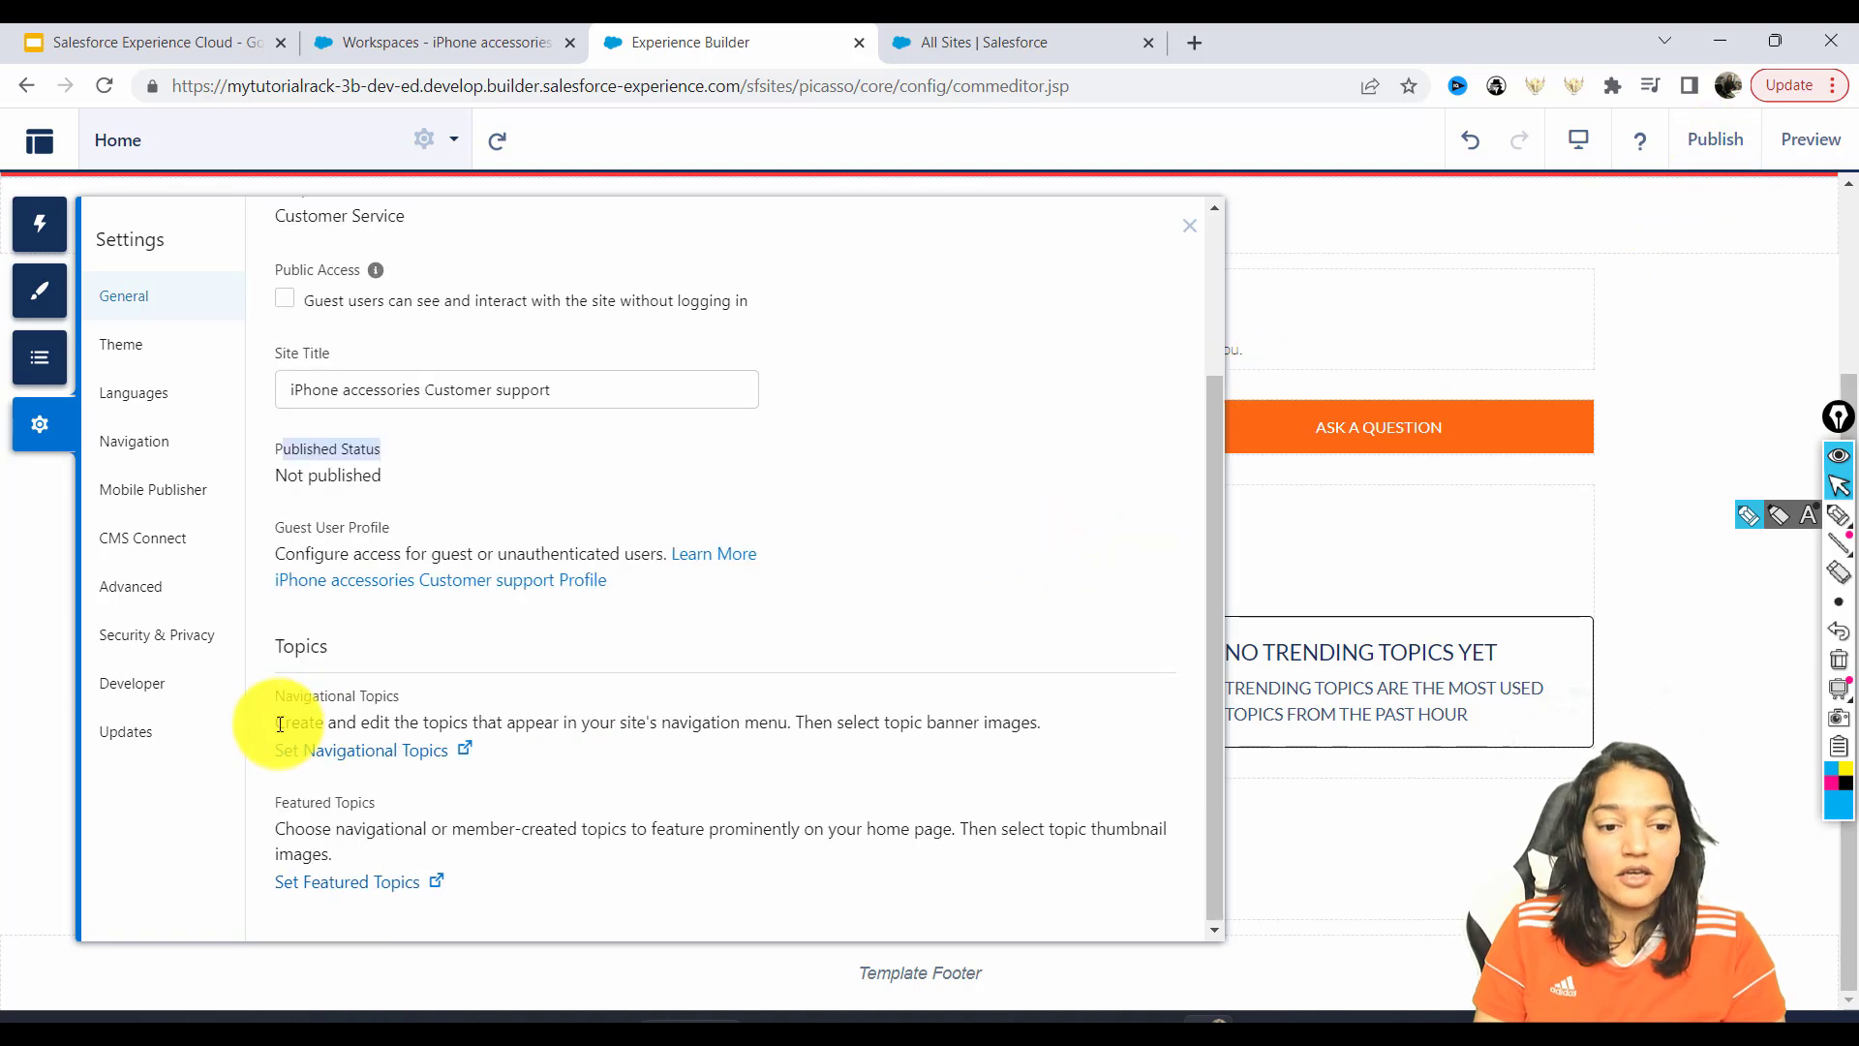
pyautogui.moveTo(275, 725); pyautogui.dragTo(503, 887)
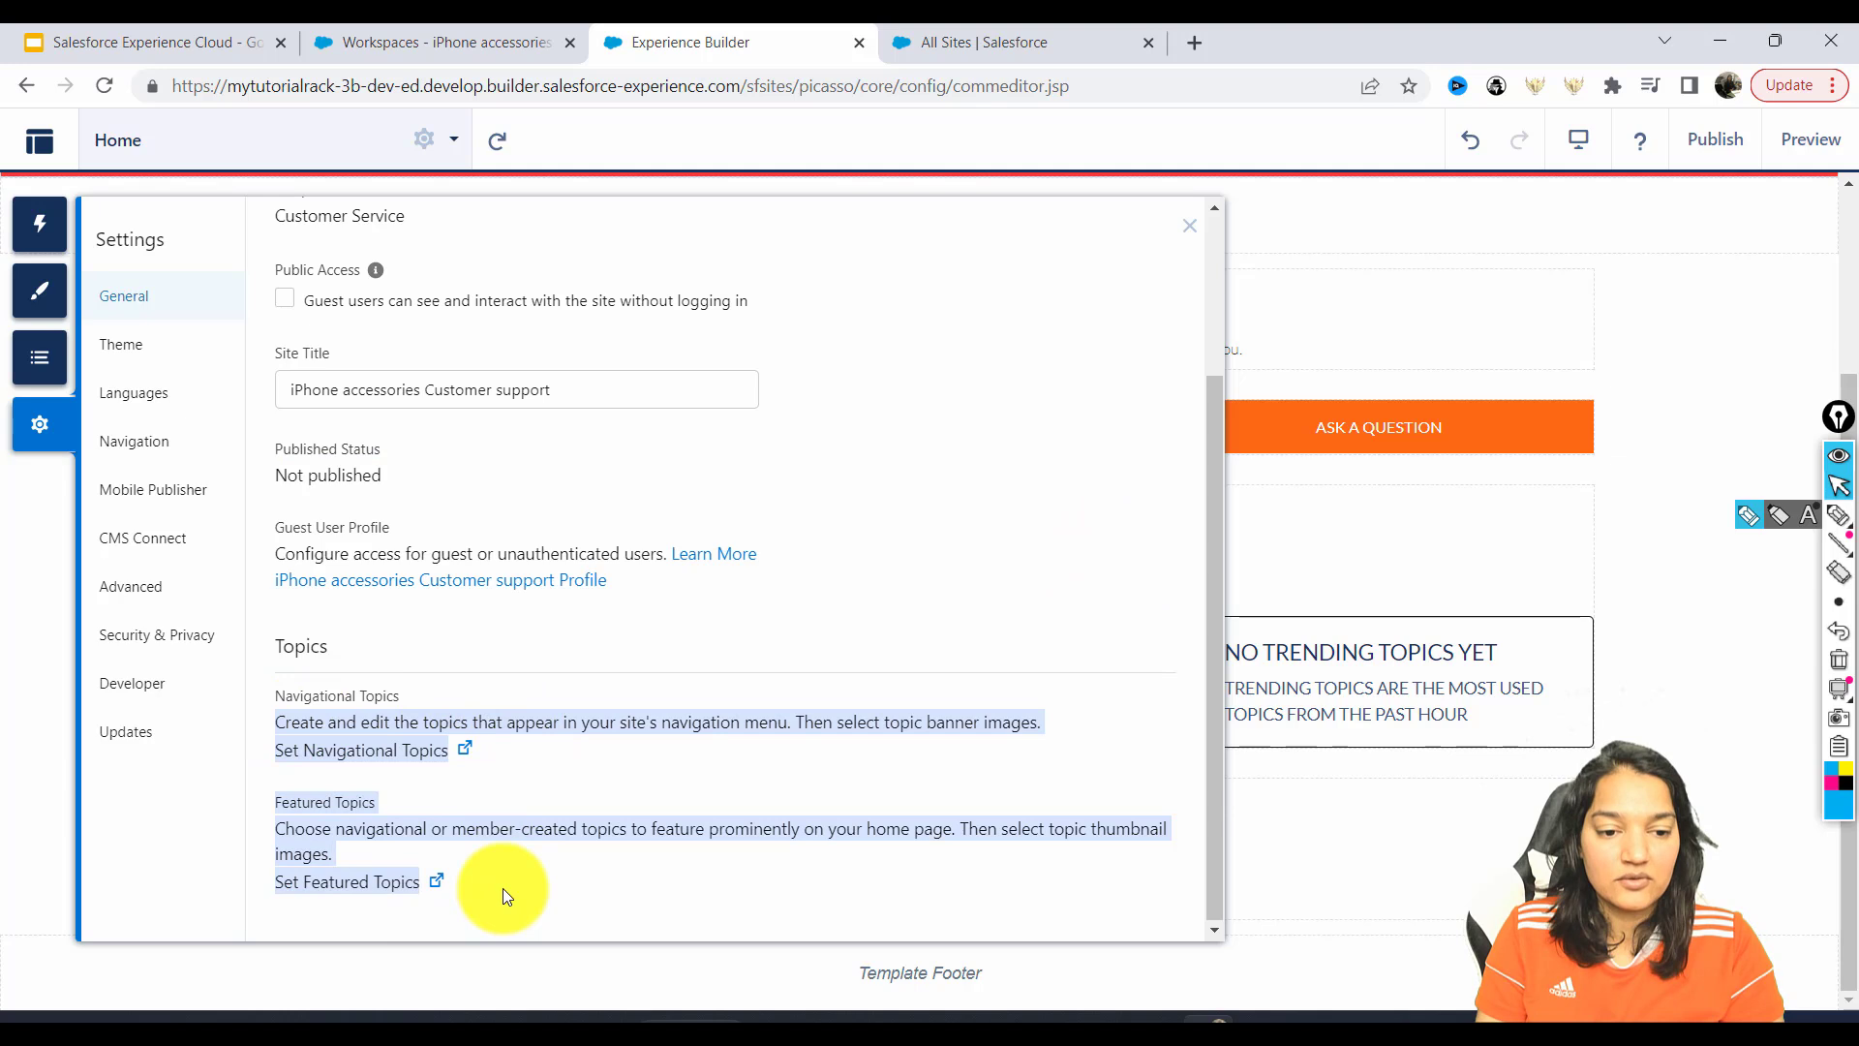
pyautogui.click(129, 351)
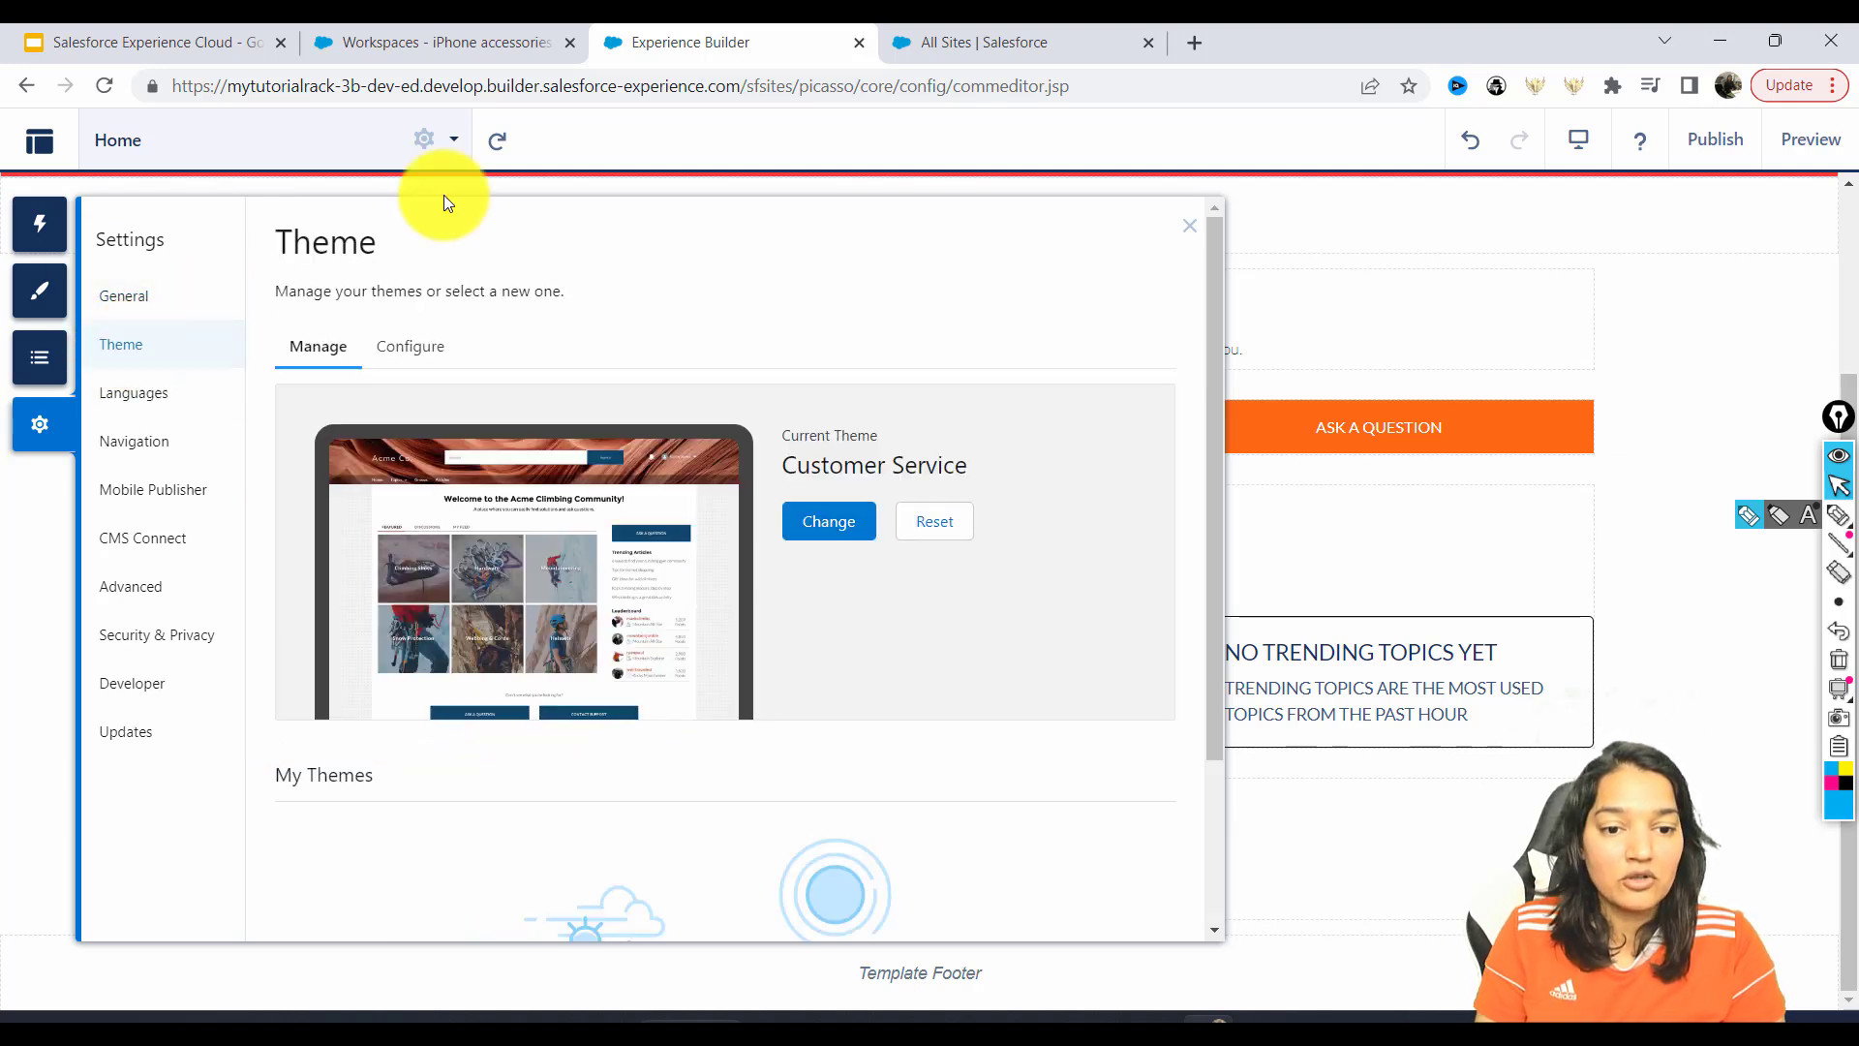
# Leave the Default Site Language at English (US) and switch to the Navigation menus list.
pyautogui.click(169, 395)
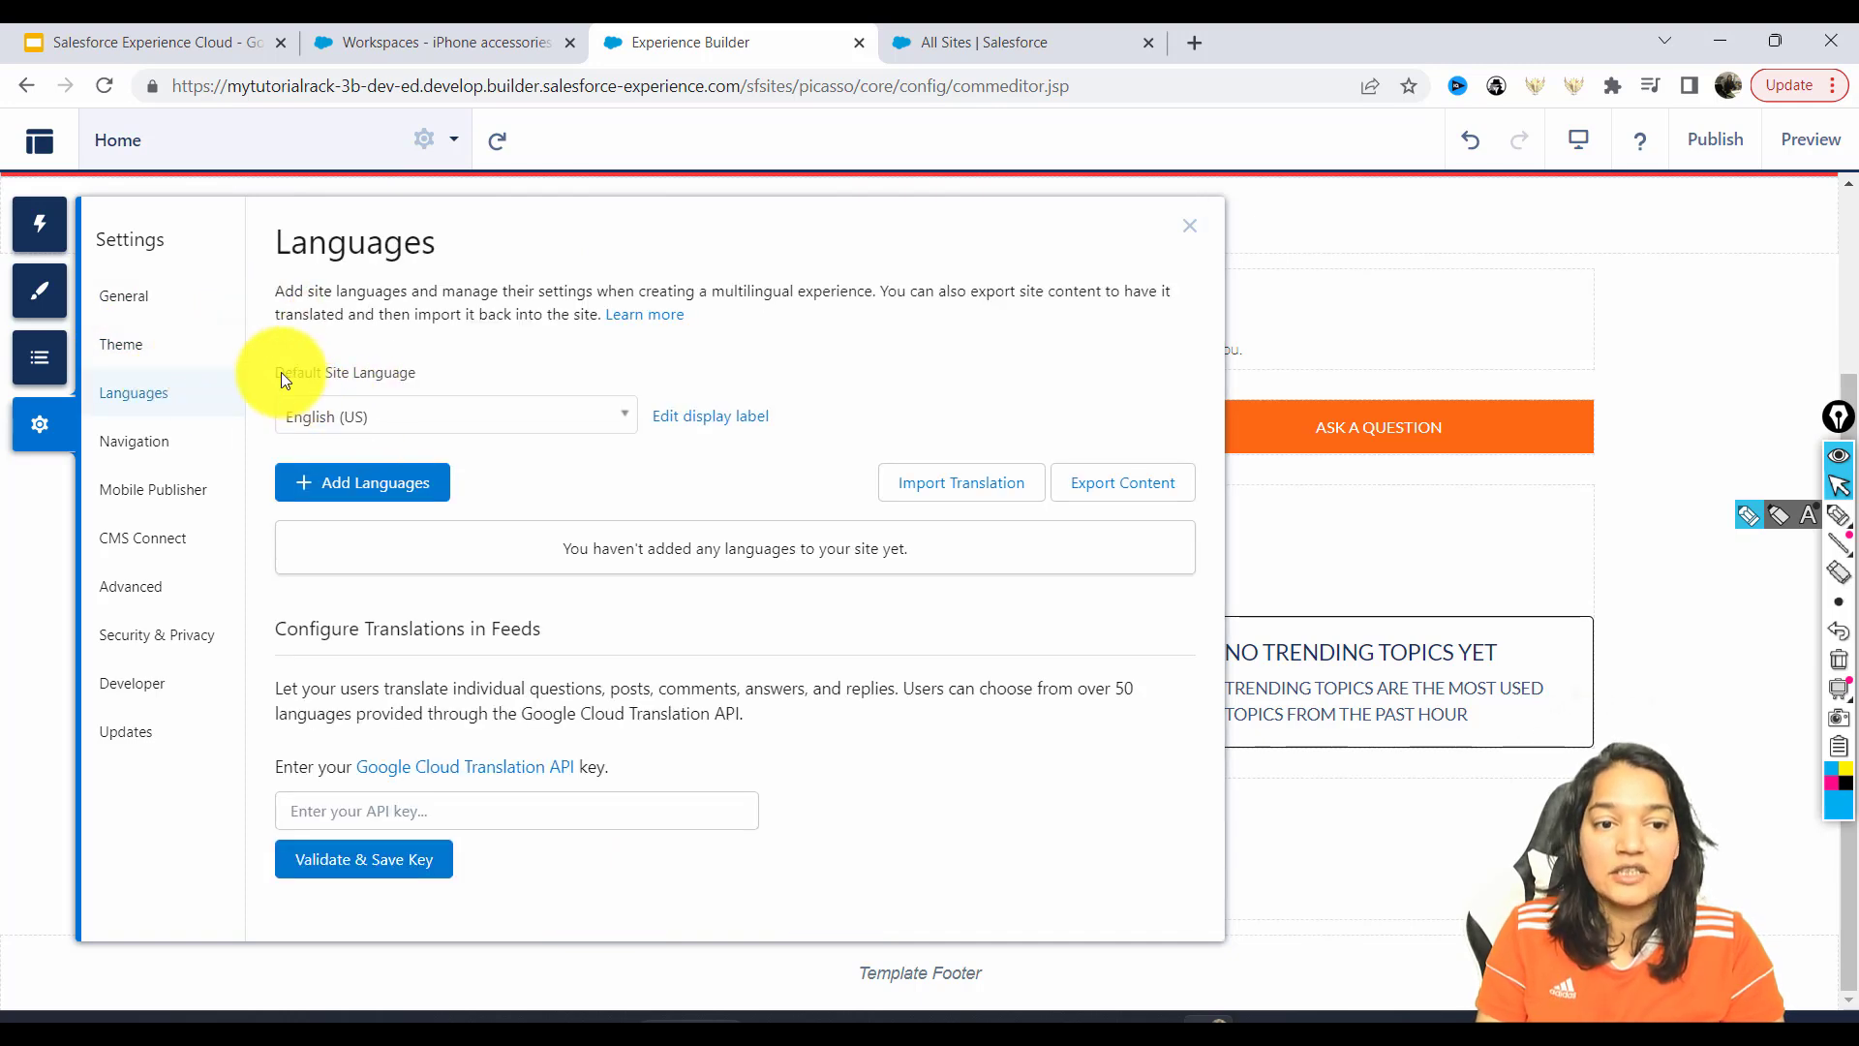
pyautogui.click(478, 420)
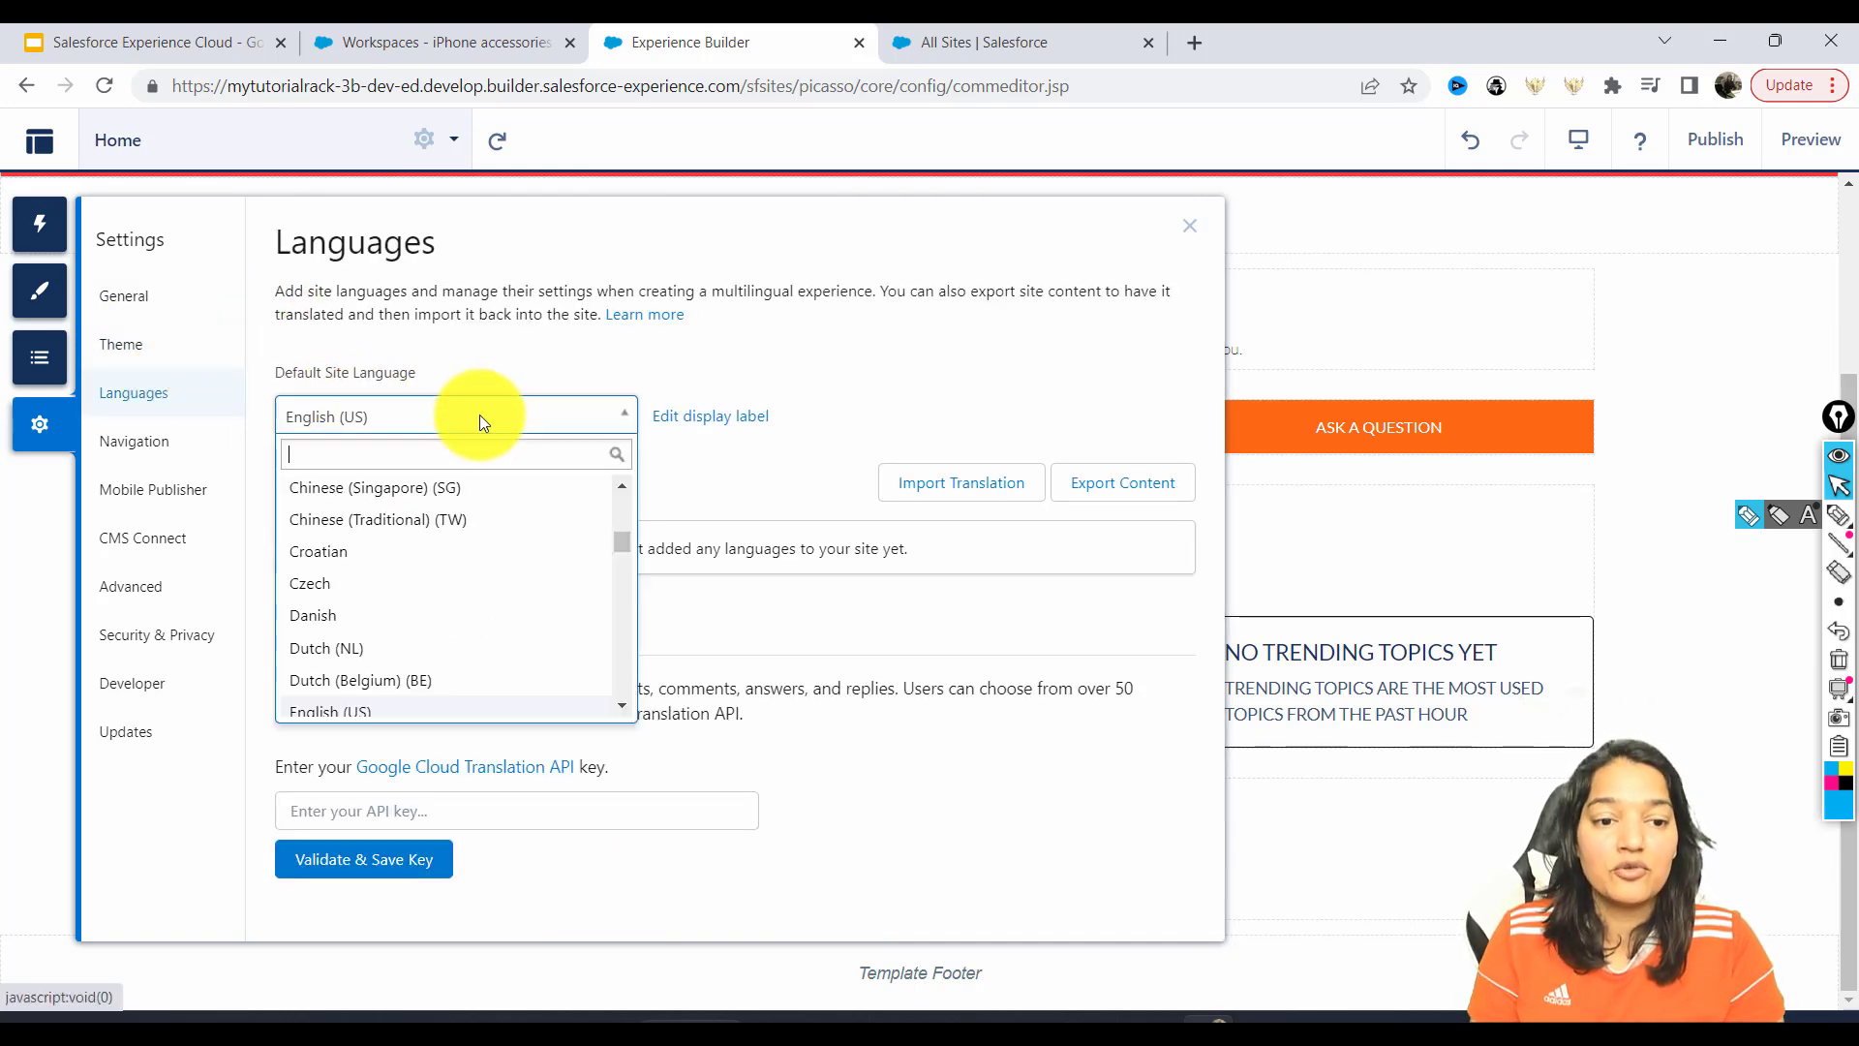
pyautogui.click(558, 368)
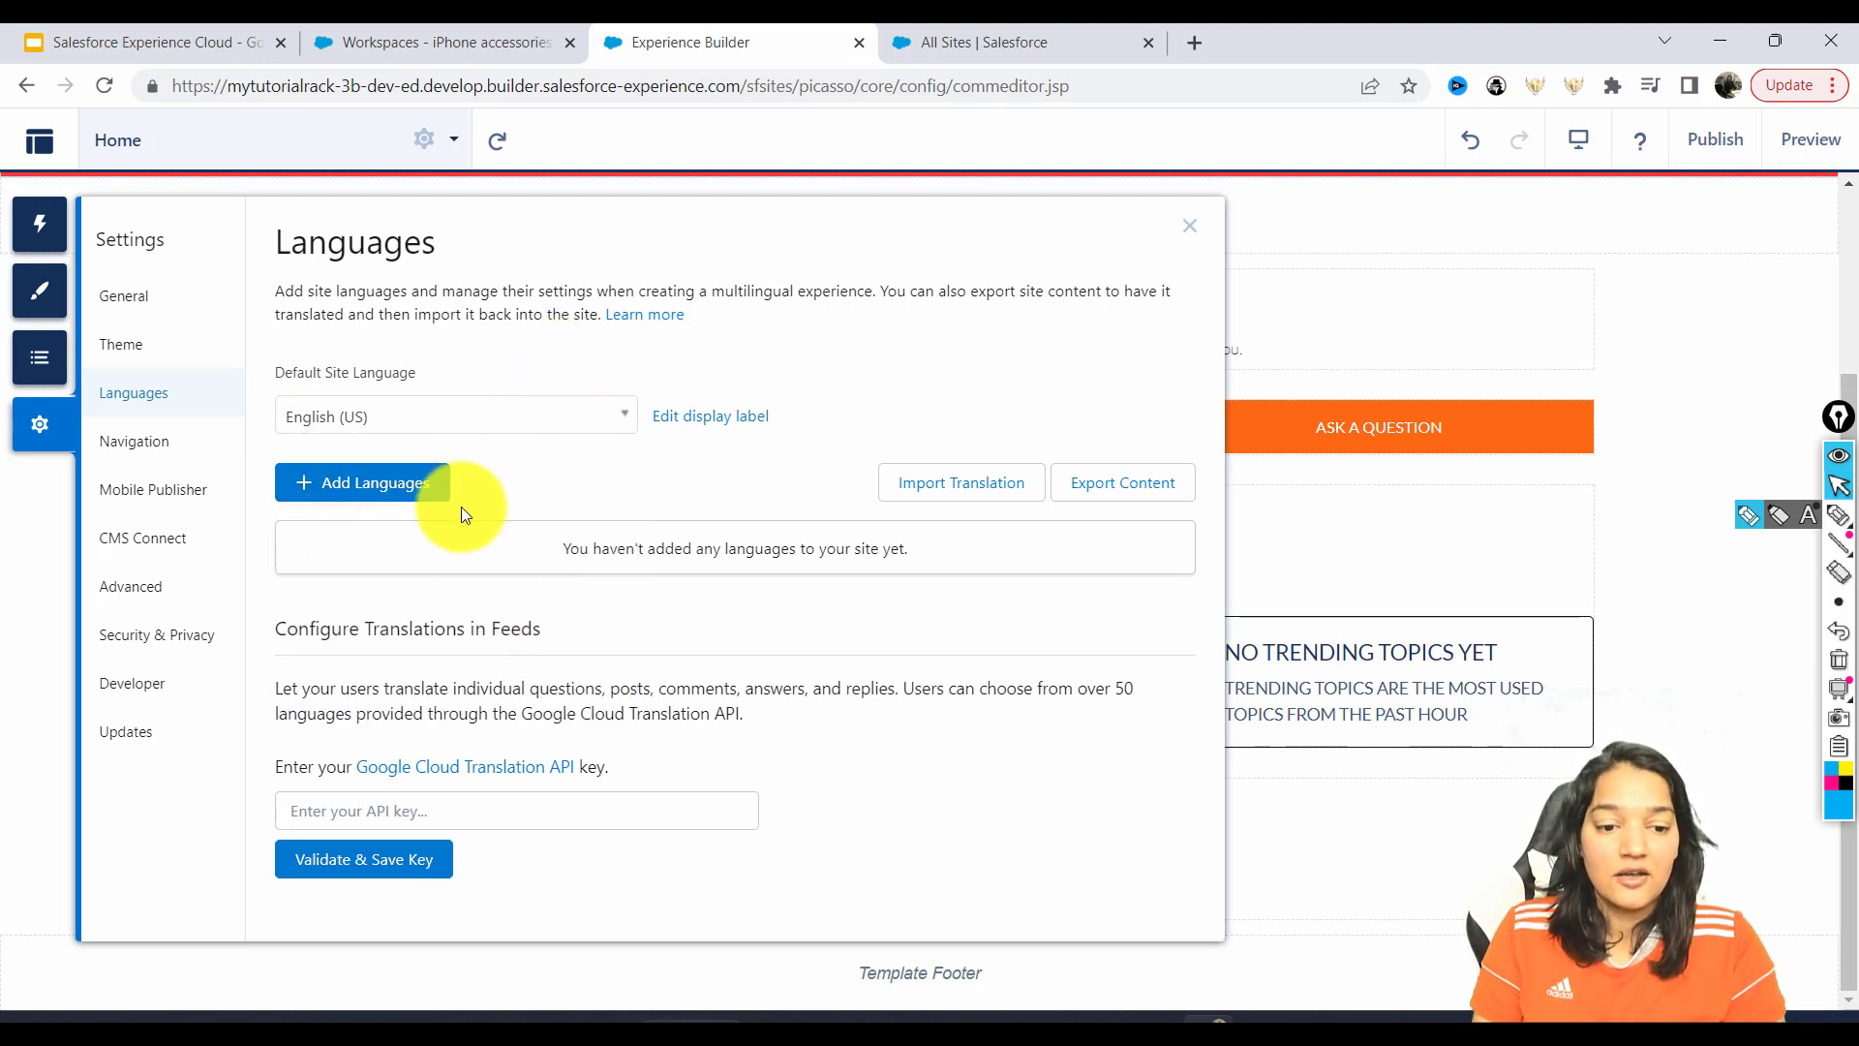
pyautogui.click(134, 436)
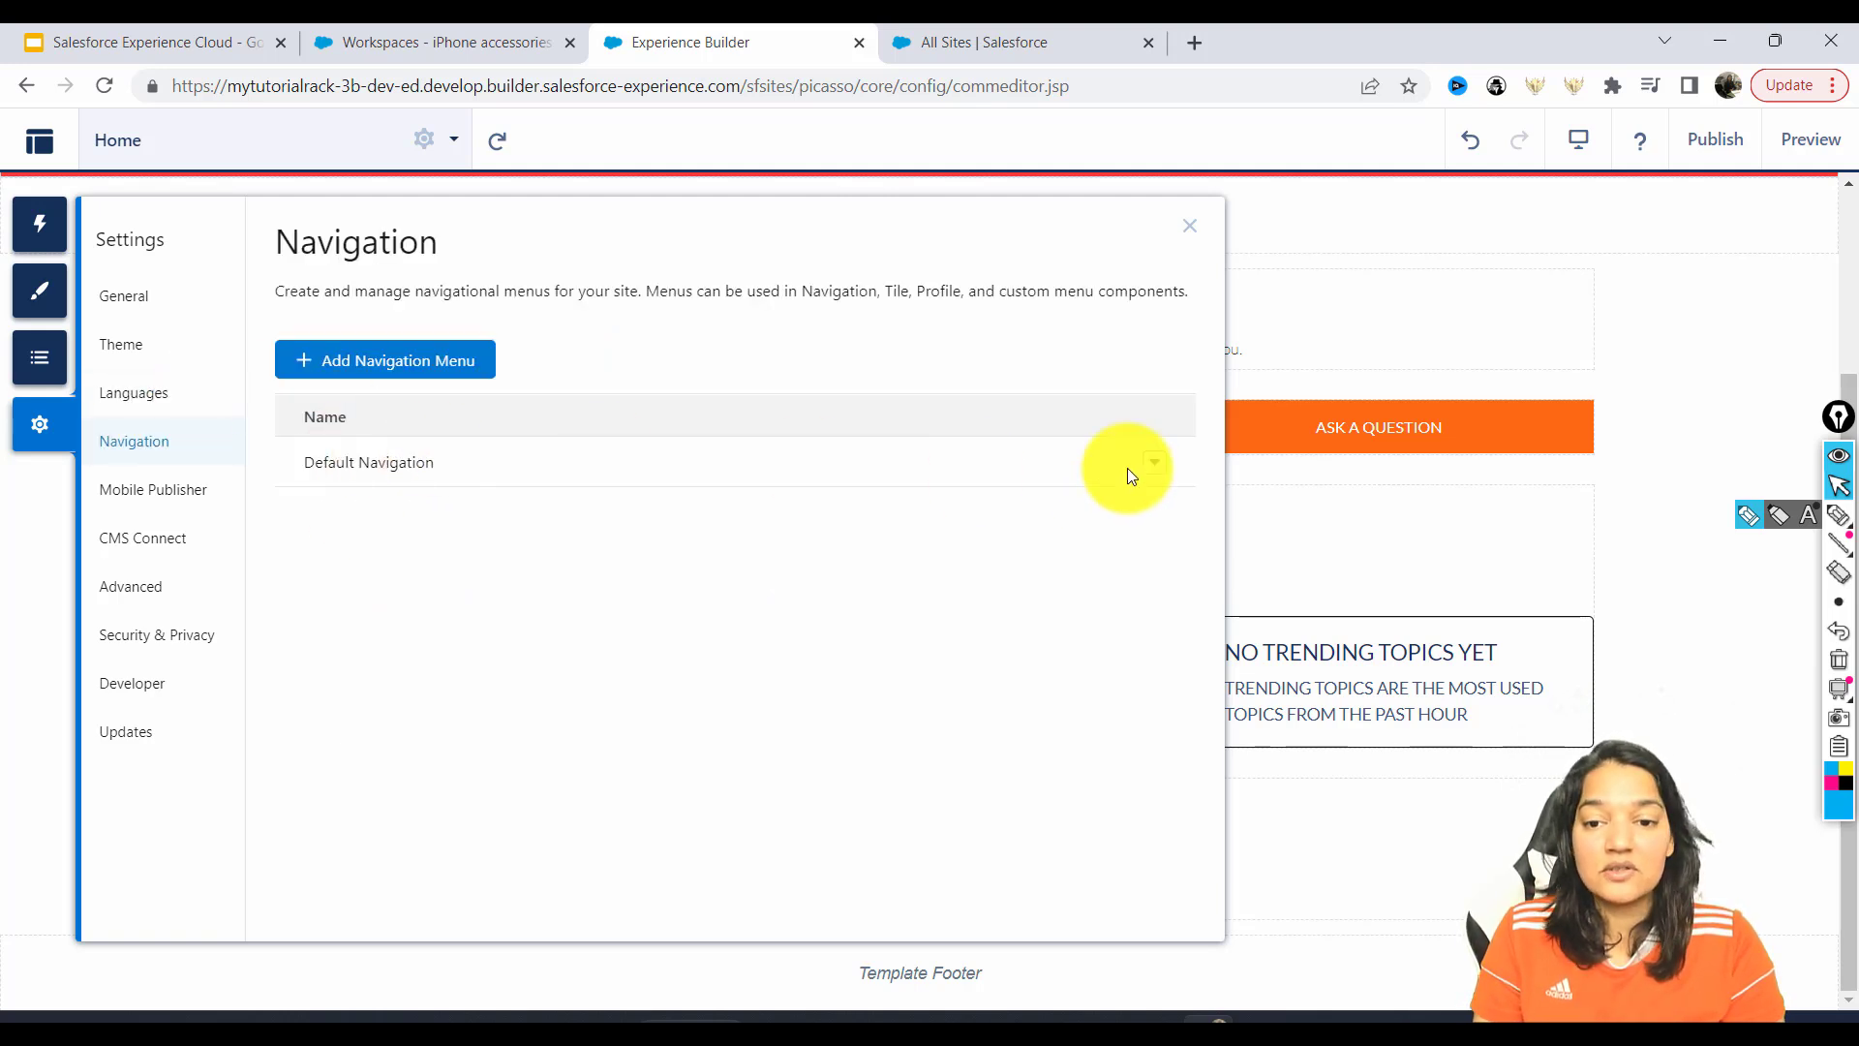
# Add a 'Cases' item to Default Navigation that links to the Case Salesforce object.
pyautogui.click(1153, 474)
pyautogui.click(1099, 505)
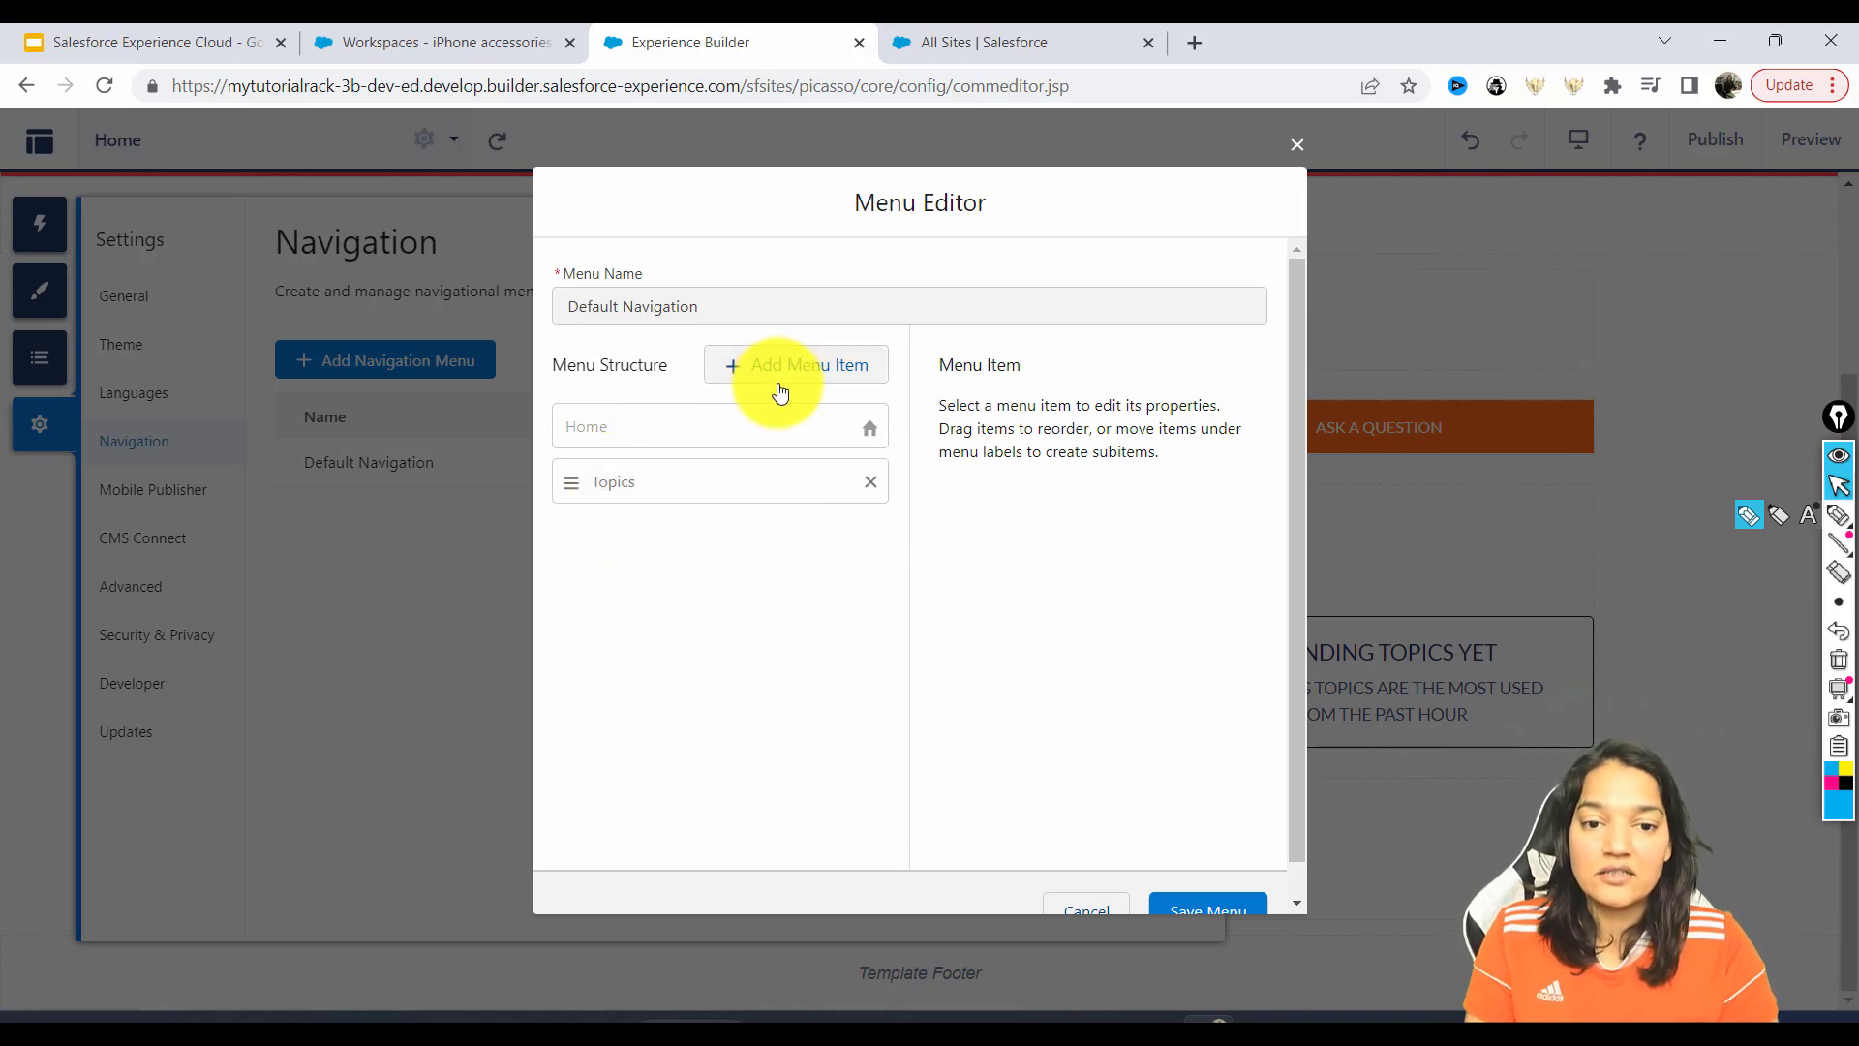
pyautogui.click(802, 366)
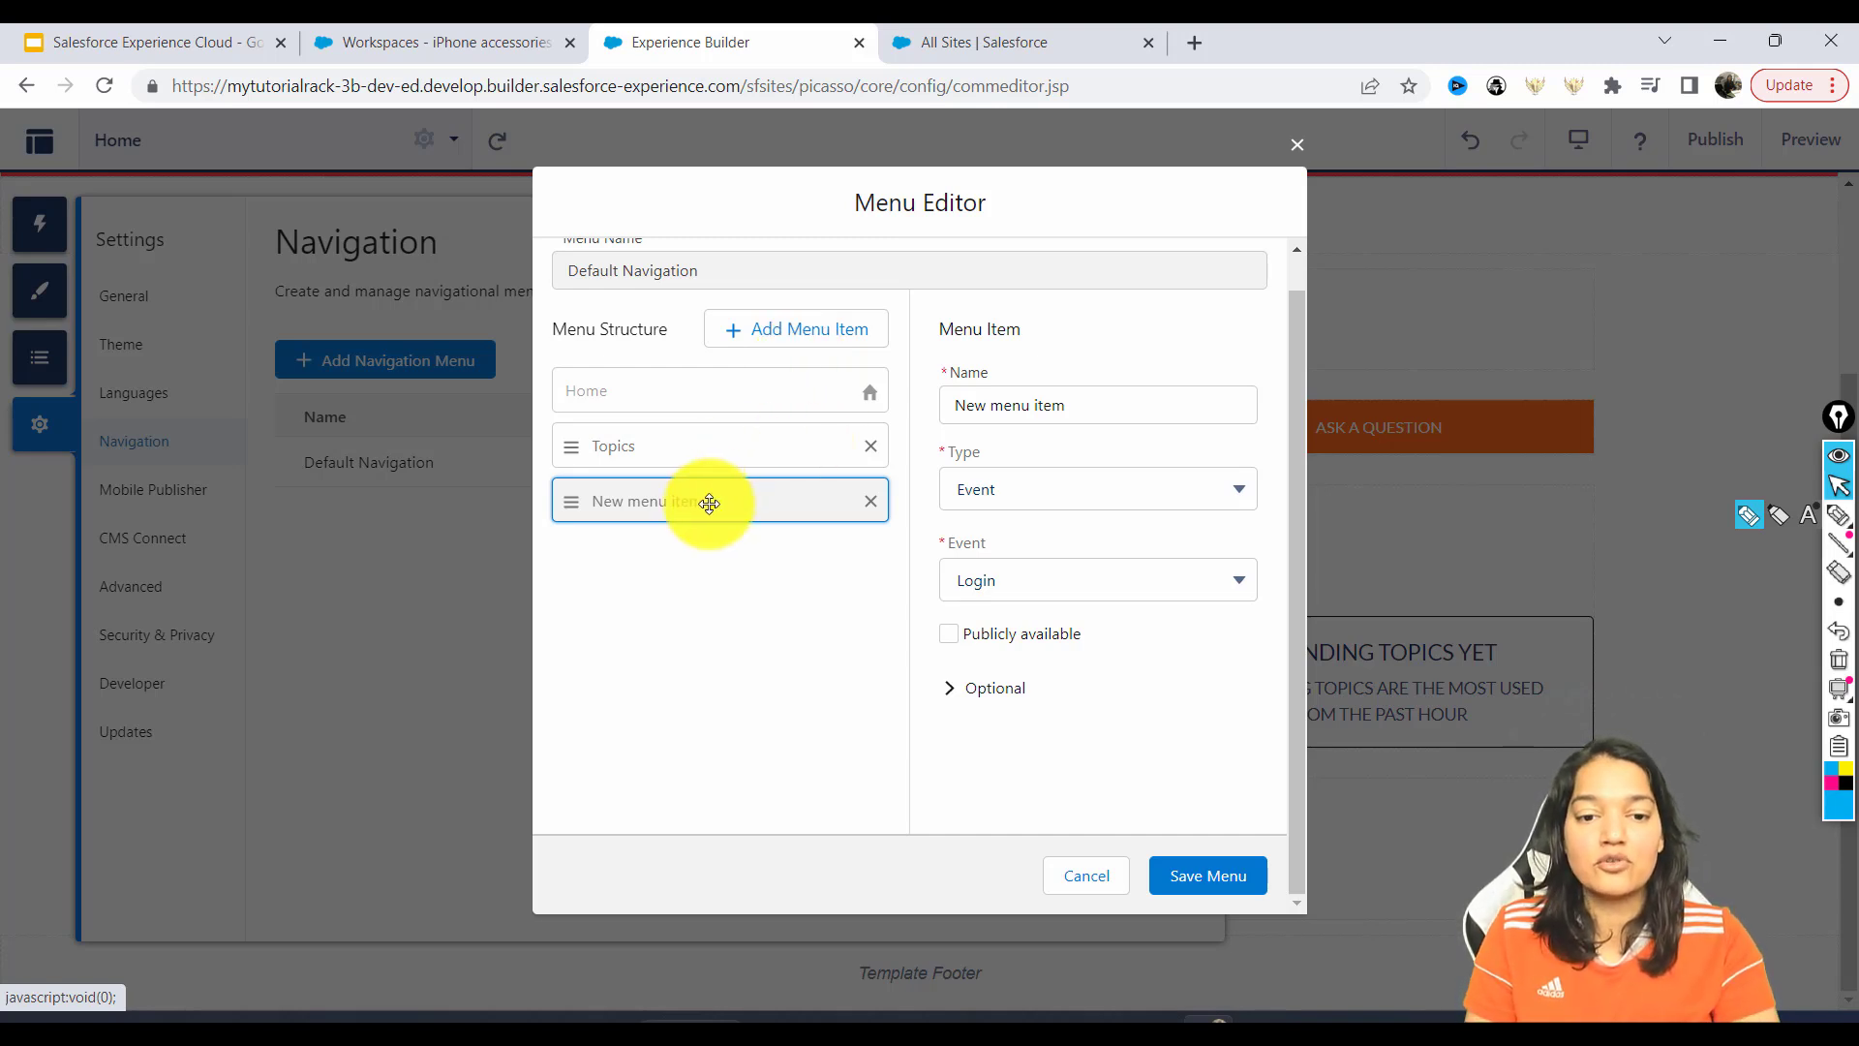
pyautogui.moveTo(1113, 403); pyautogui.dragTo(775, 380)
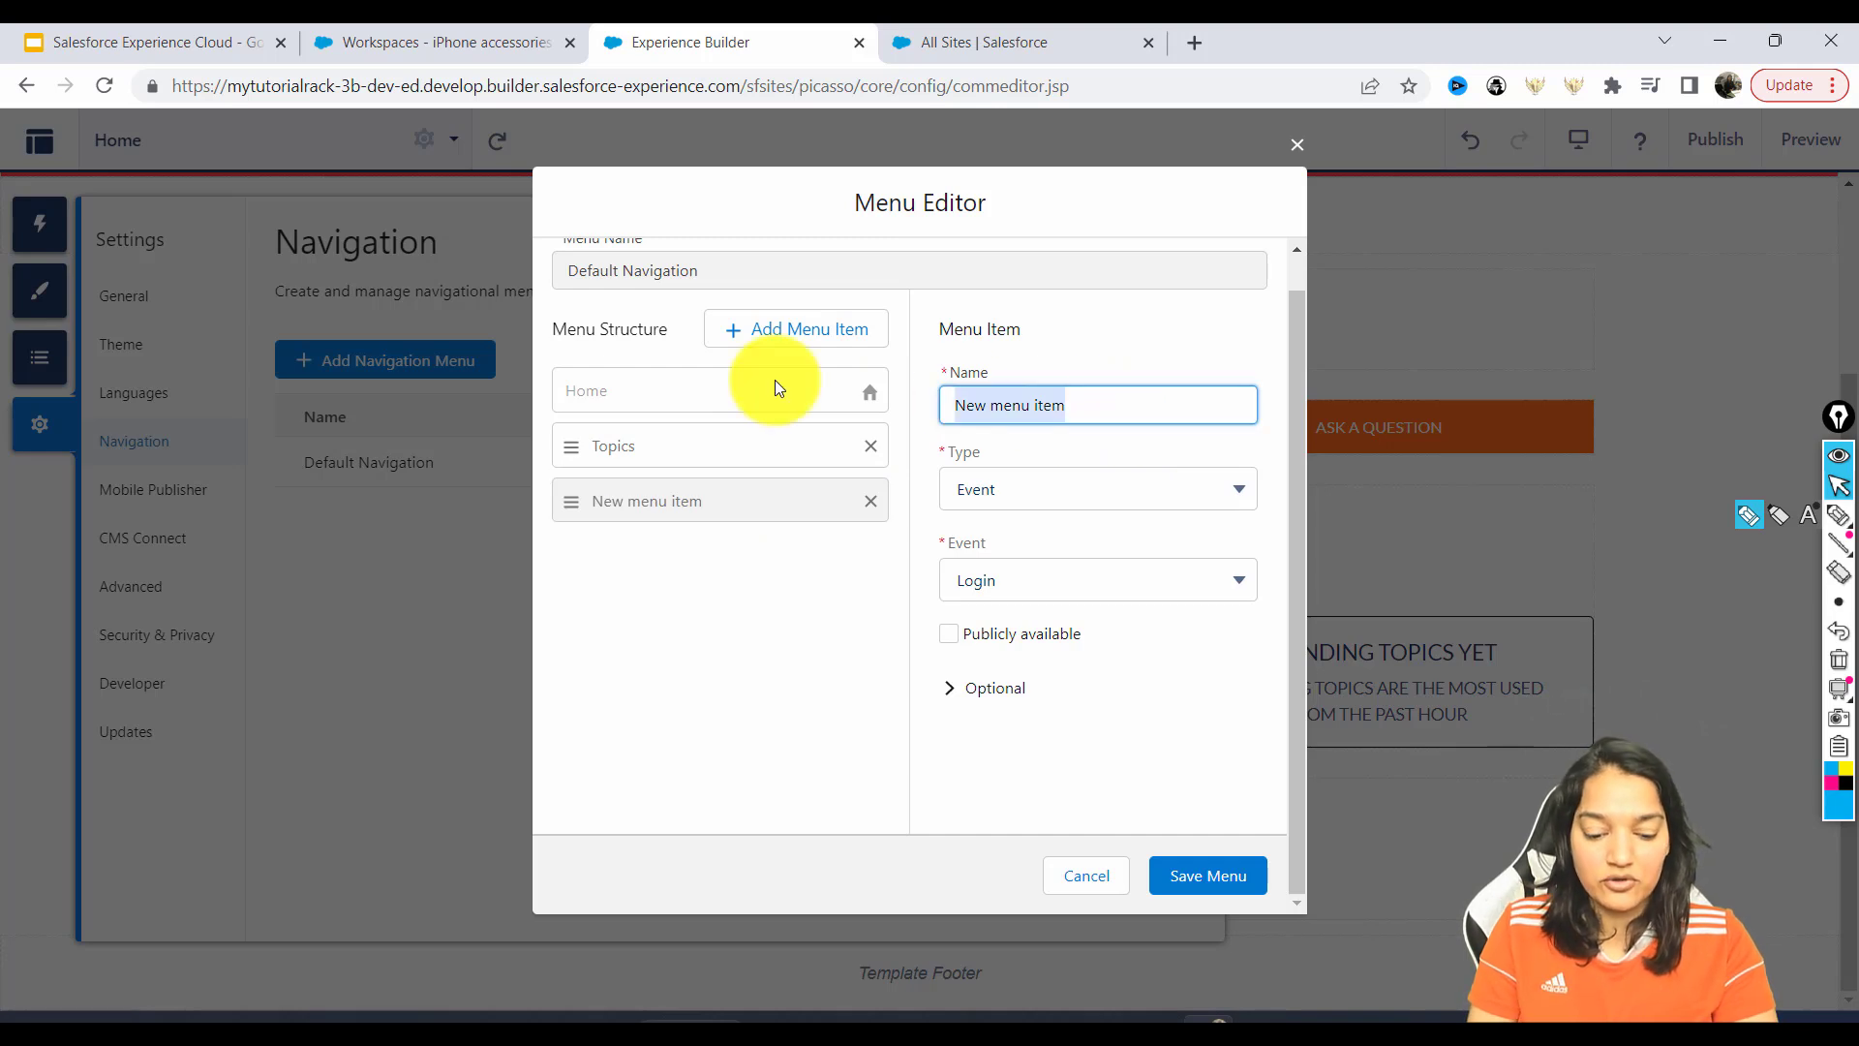
pyautogui.write('Cases')
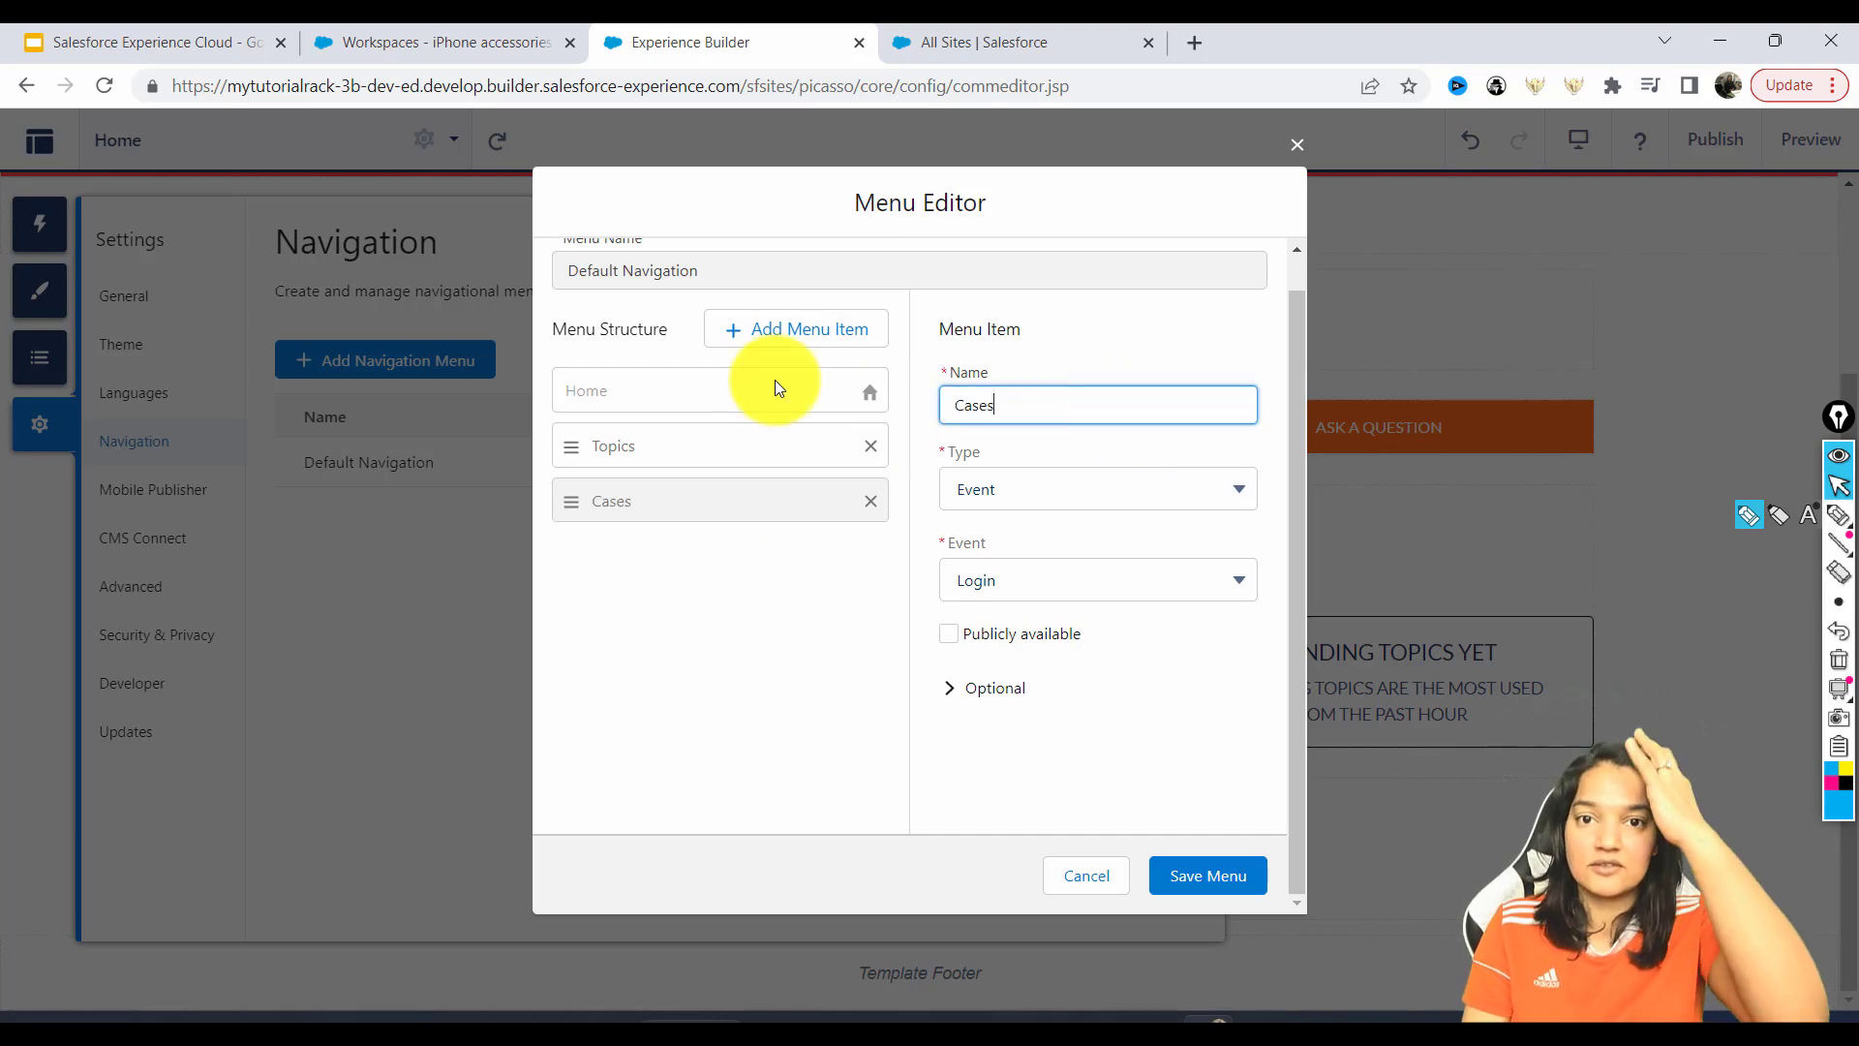
pyautogui.click(1054, 492)
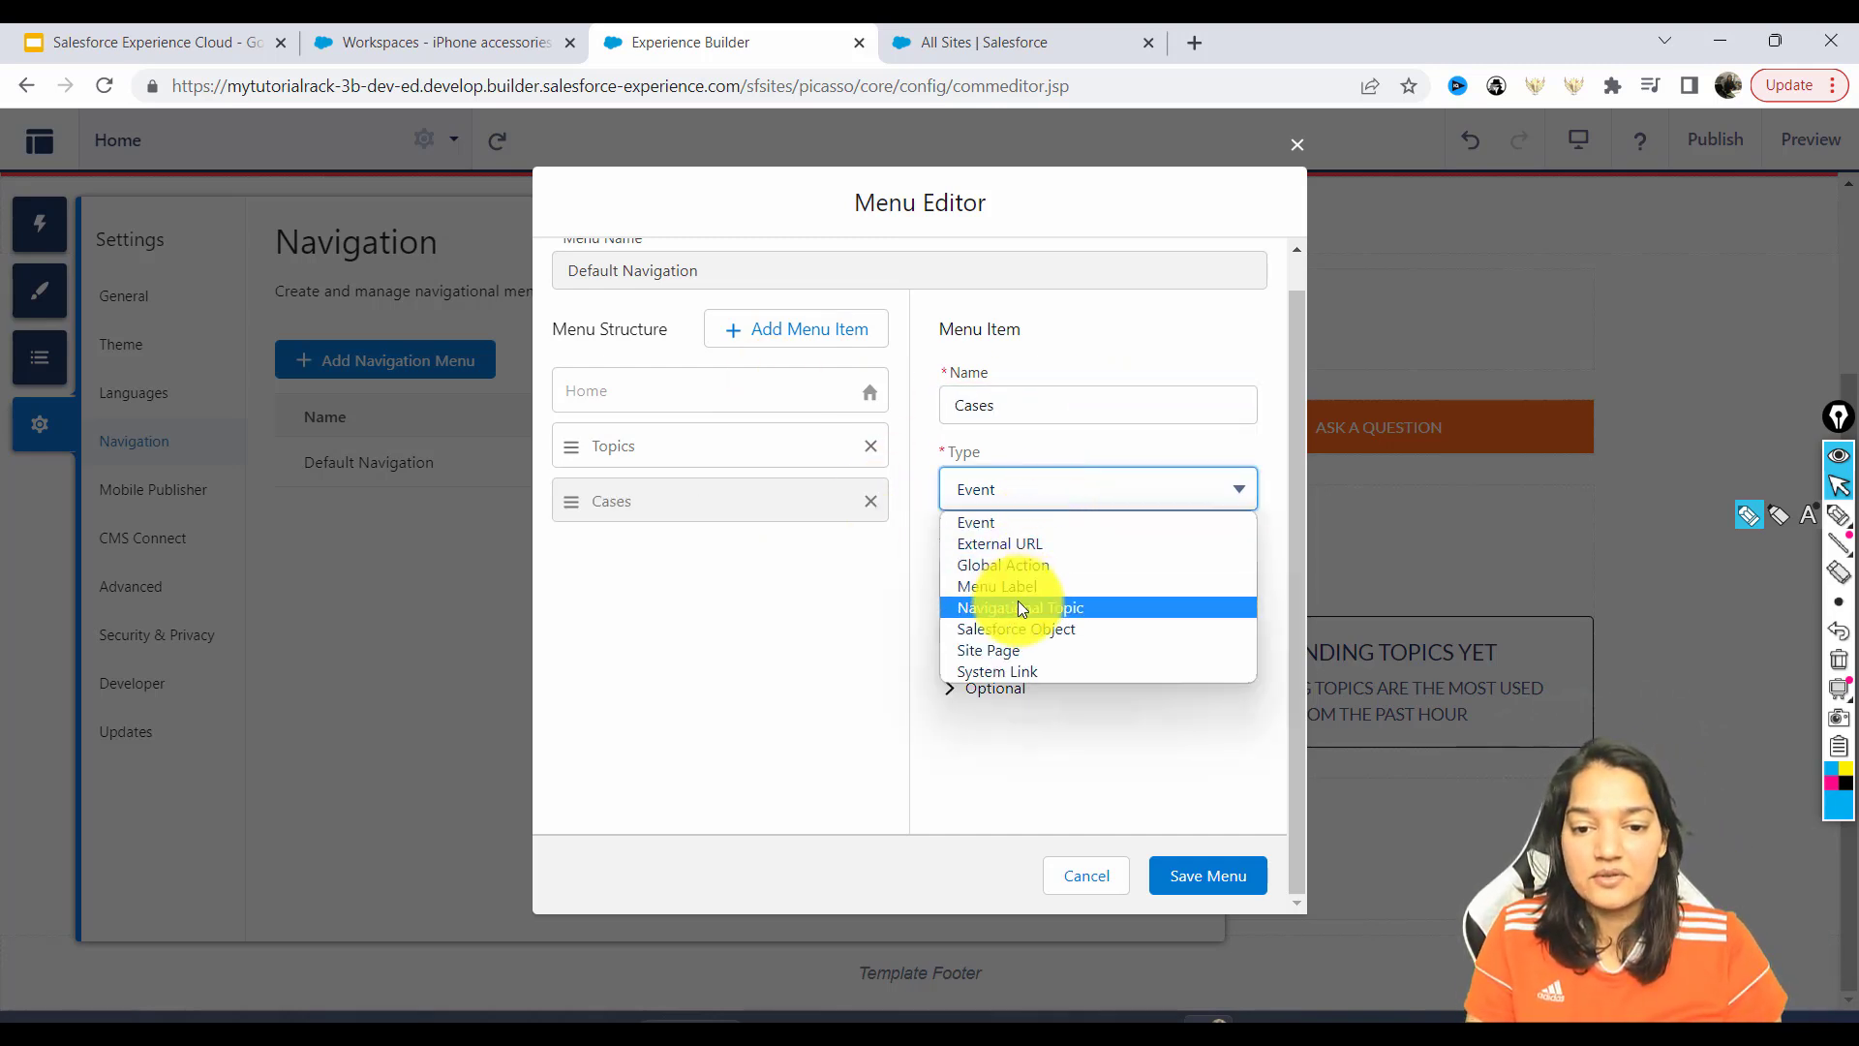
pyautogui.click(1022, 629)
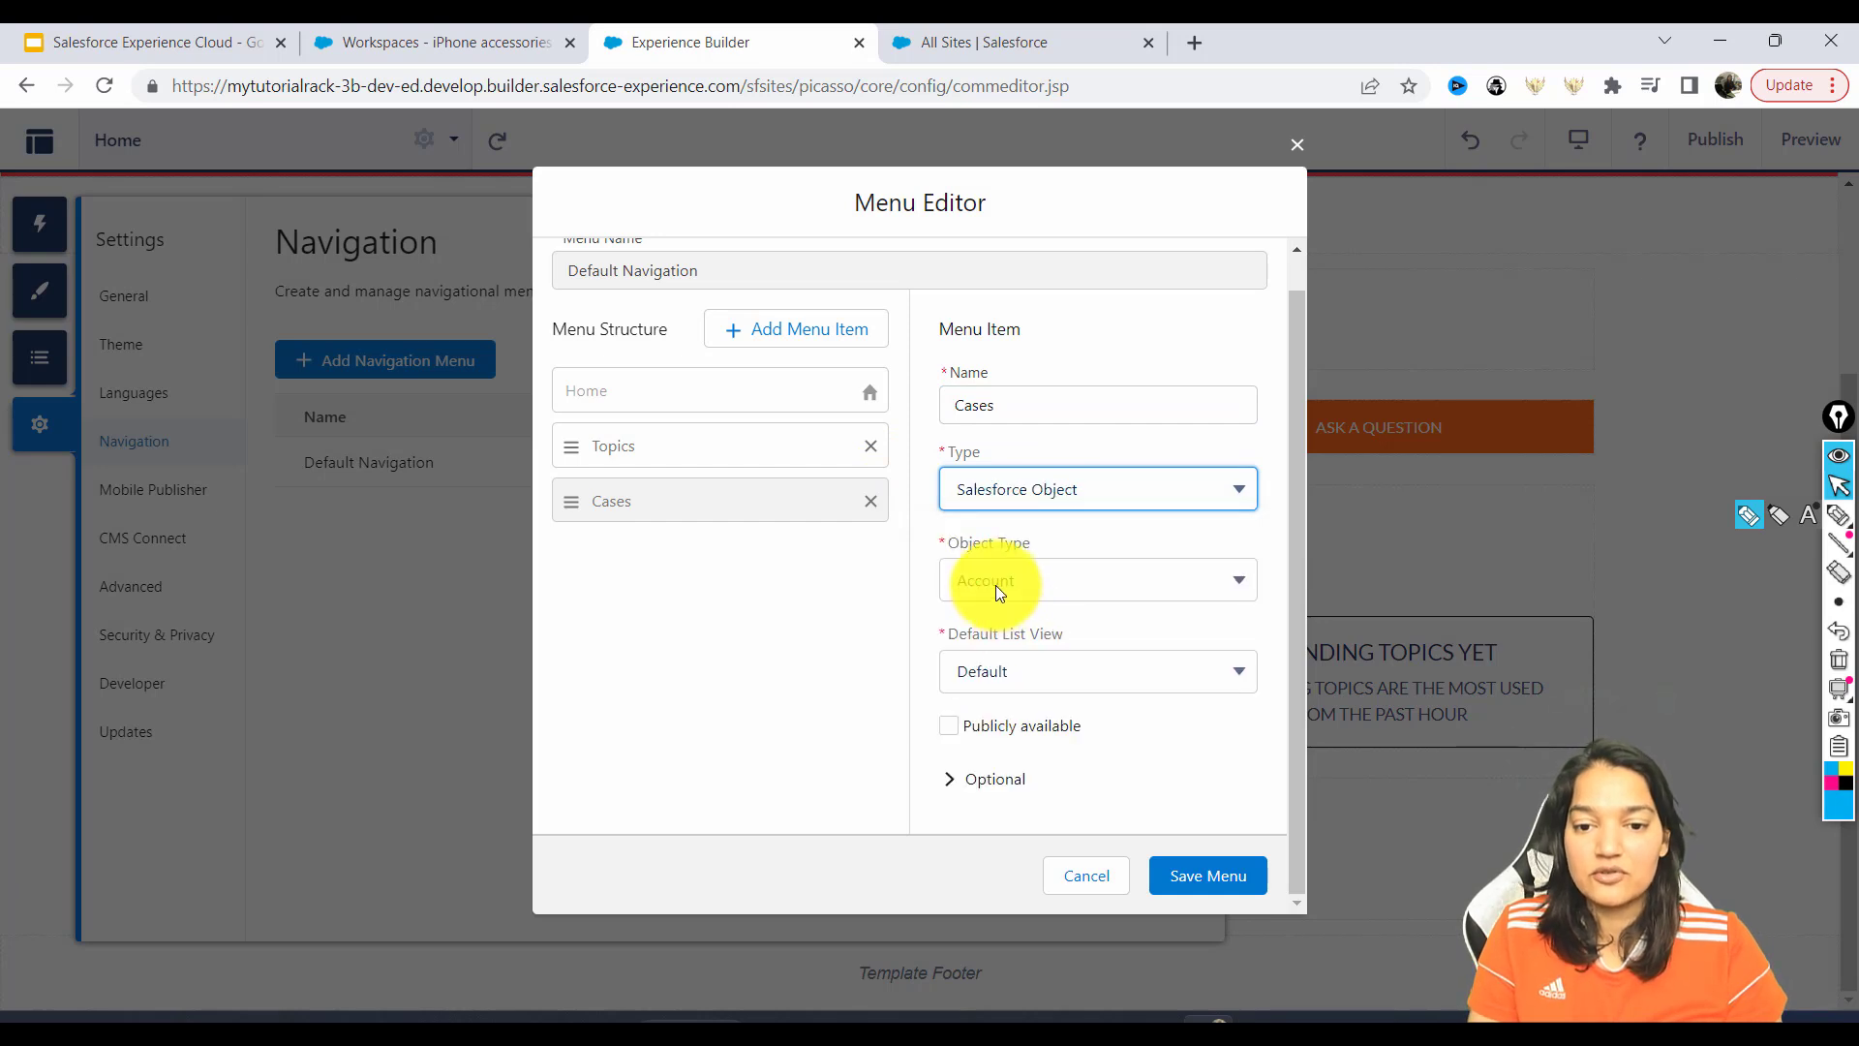
pyautogui.click(1013, 579)
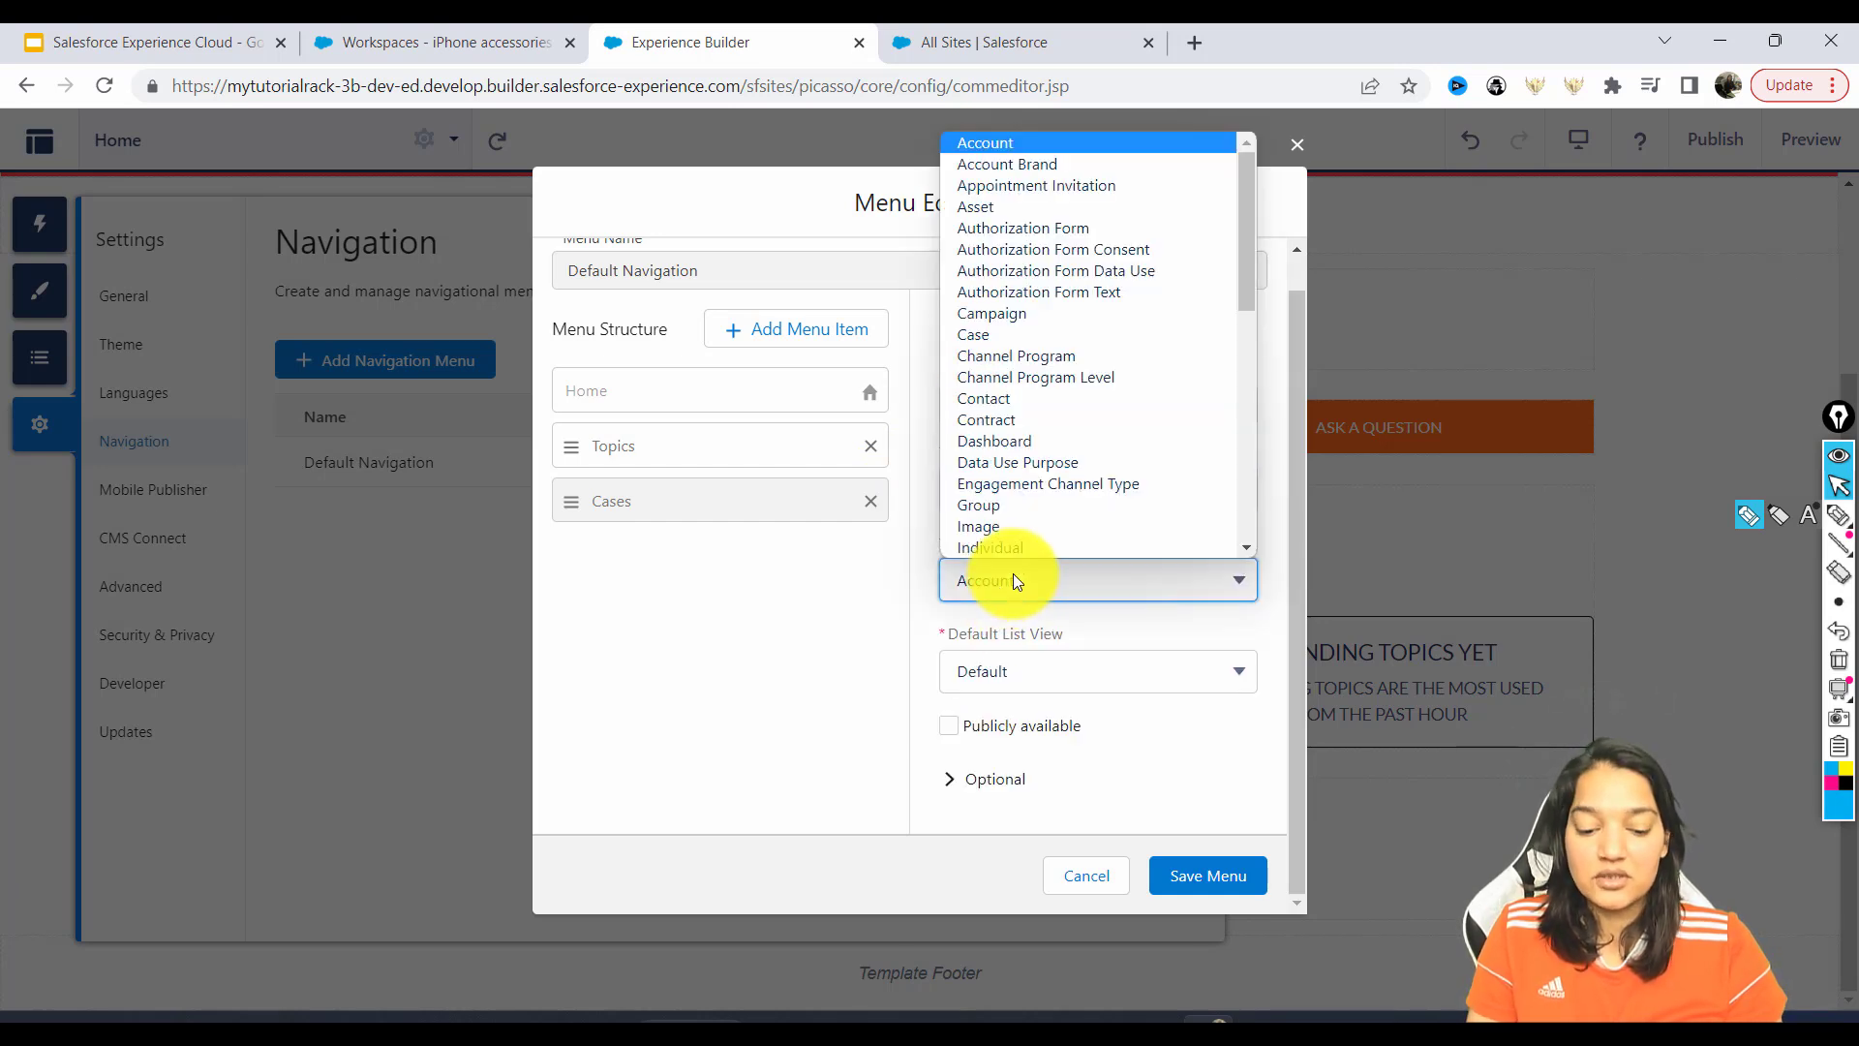
pyautogui.press('c')
pyautogui.scroll(-1, 1047, 504)
pyautogui.click(1031, 296)
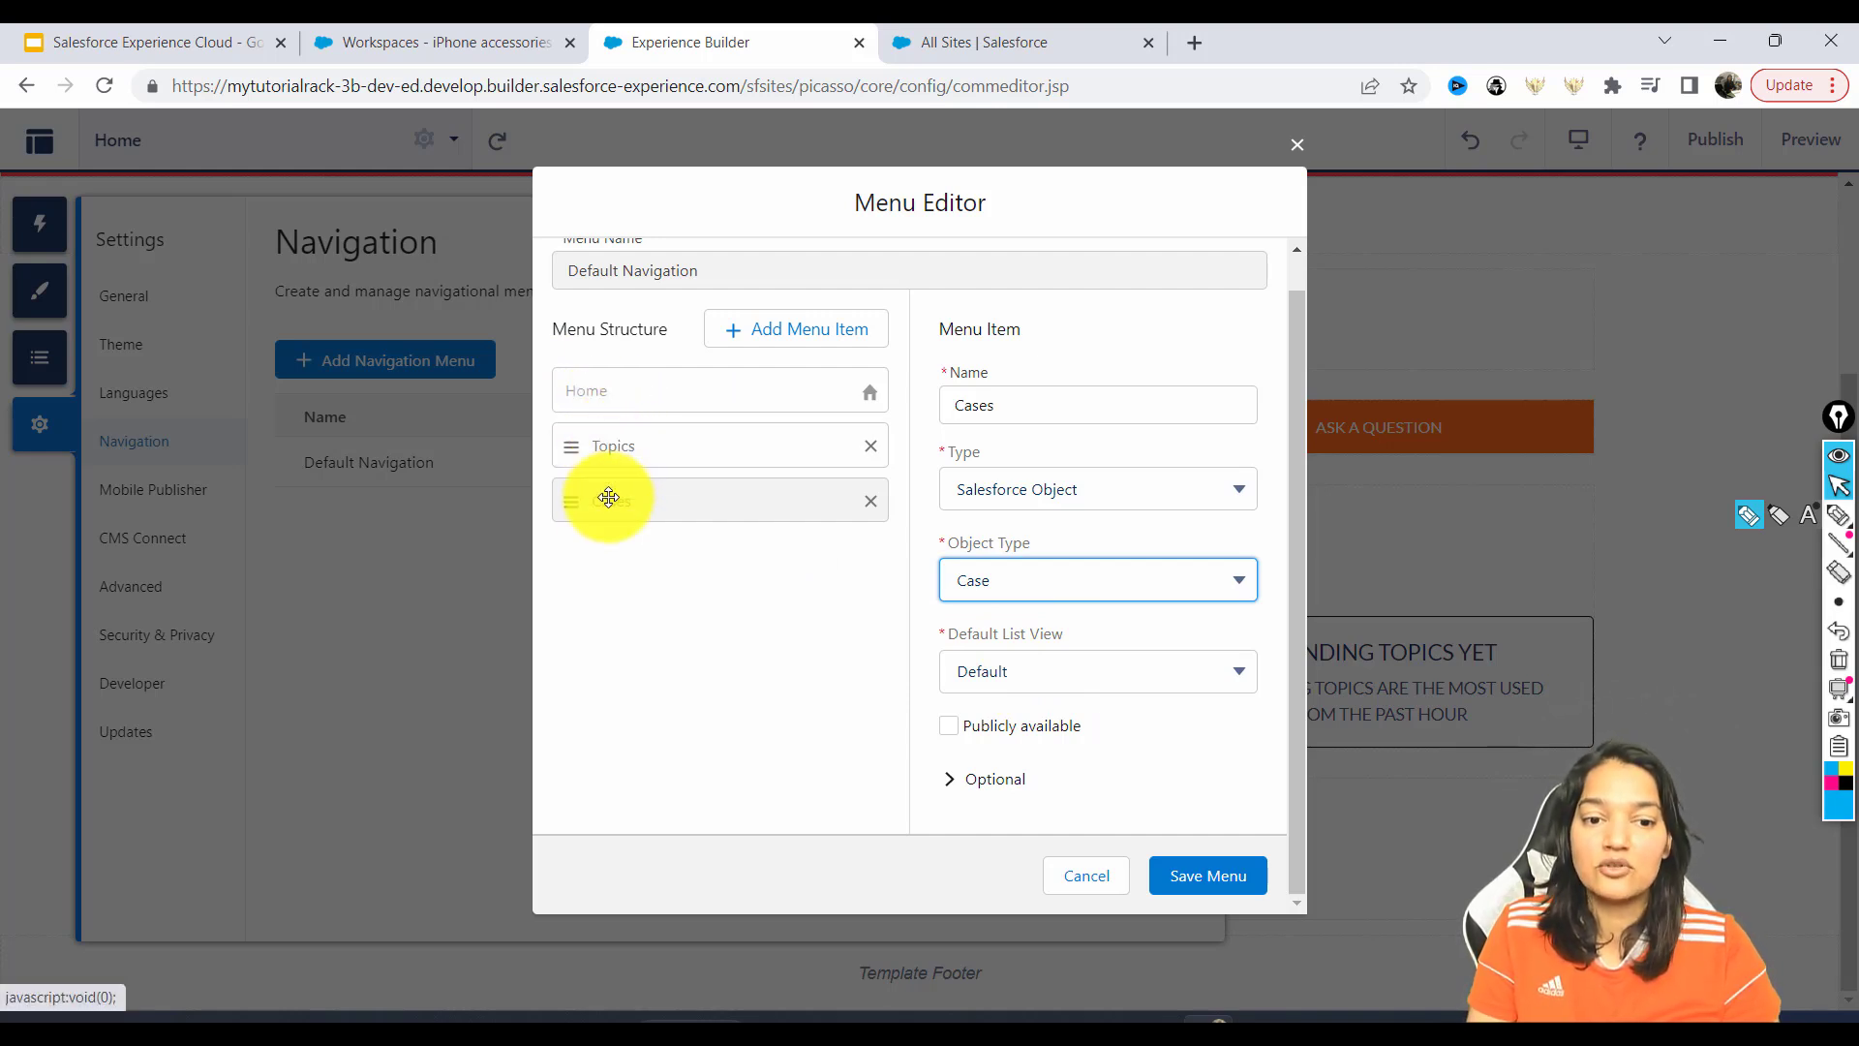
# Move the Cases item above Topics and save the navigation menu.
pyautogui.moveTo(593, 511); pyautogui.dragTo(602, 427)
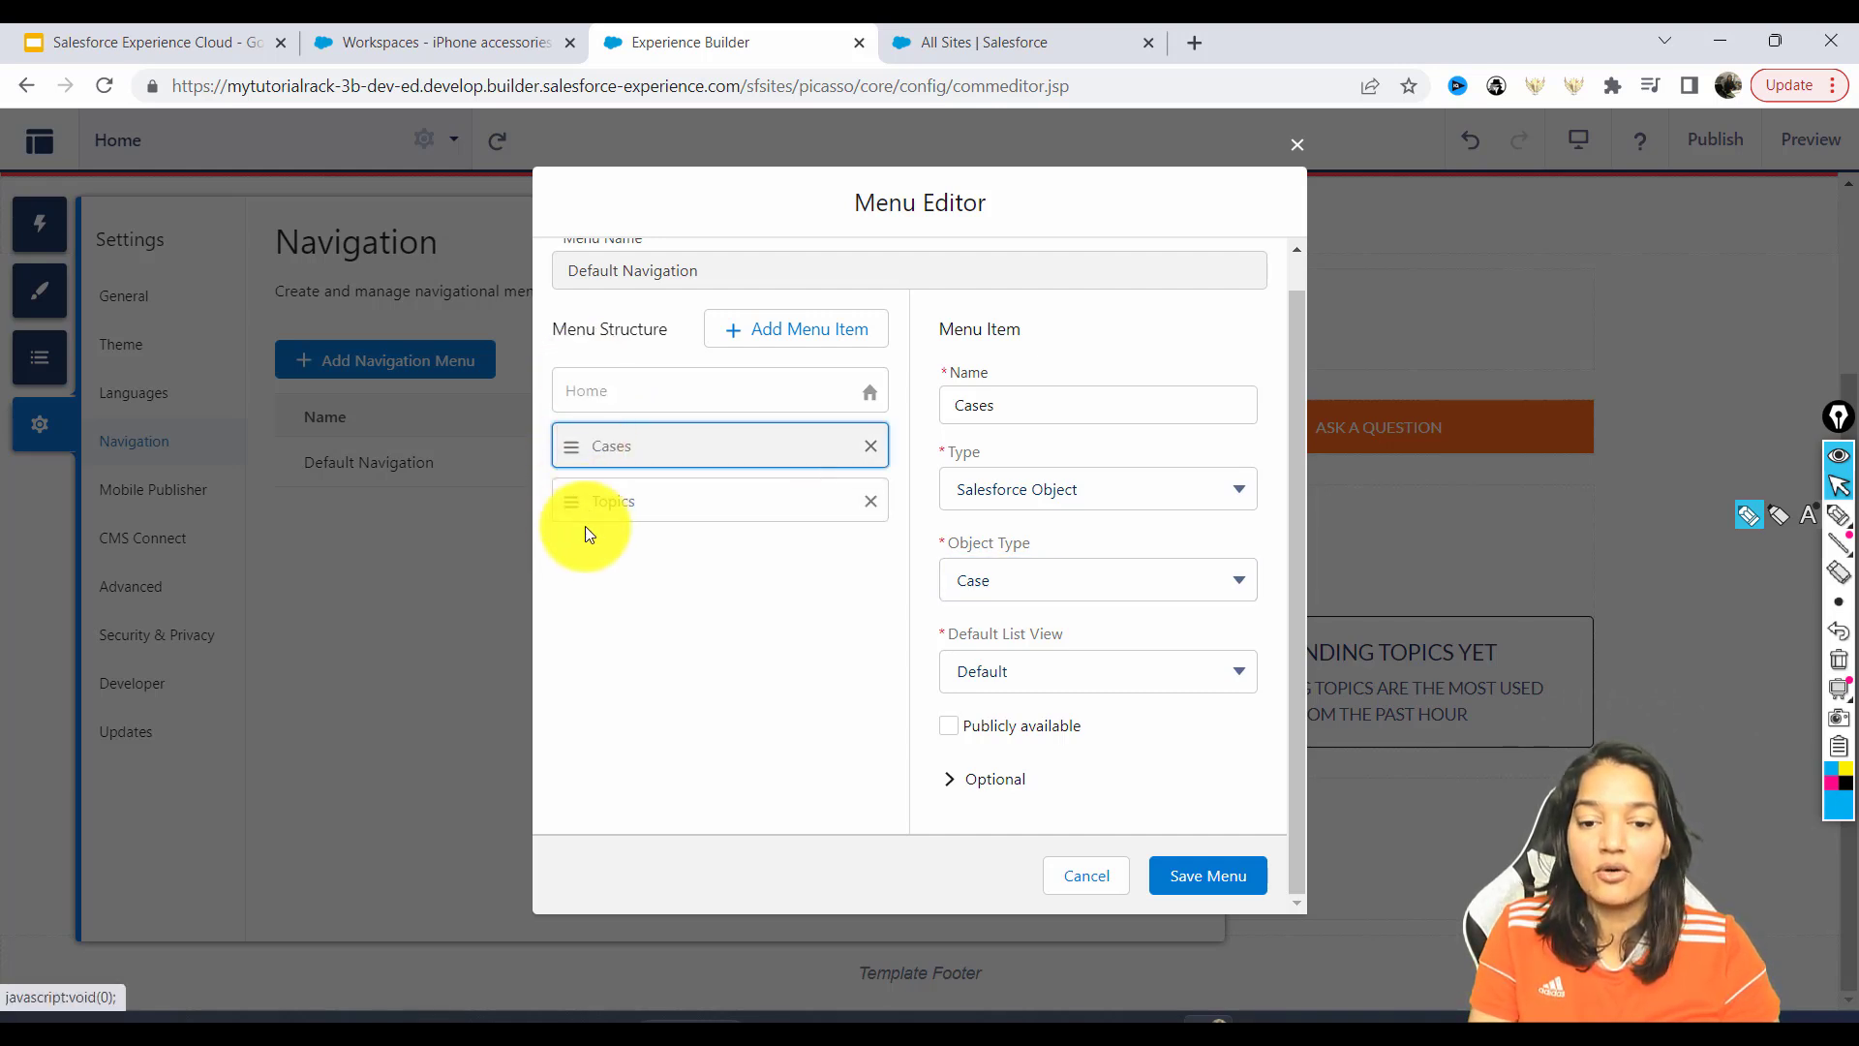
pyautogui.click(960, 779)
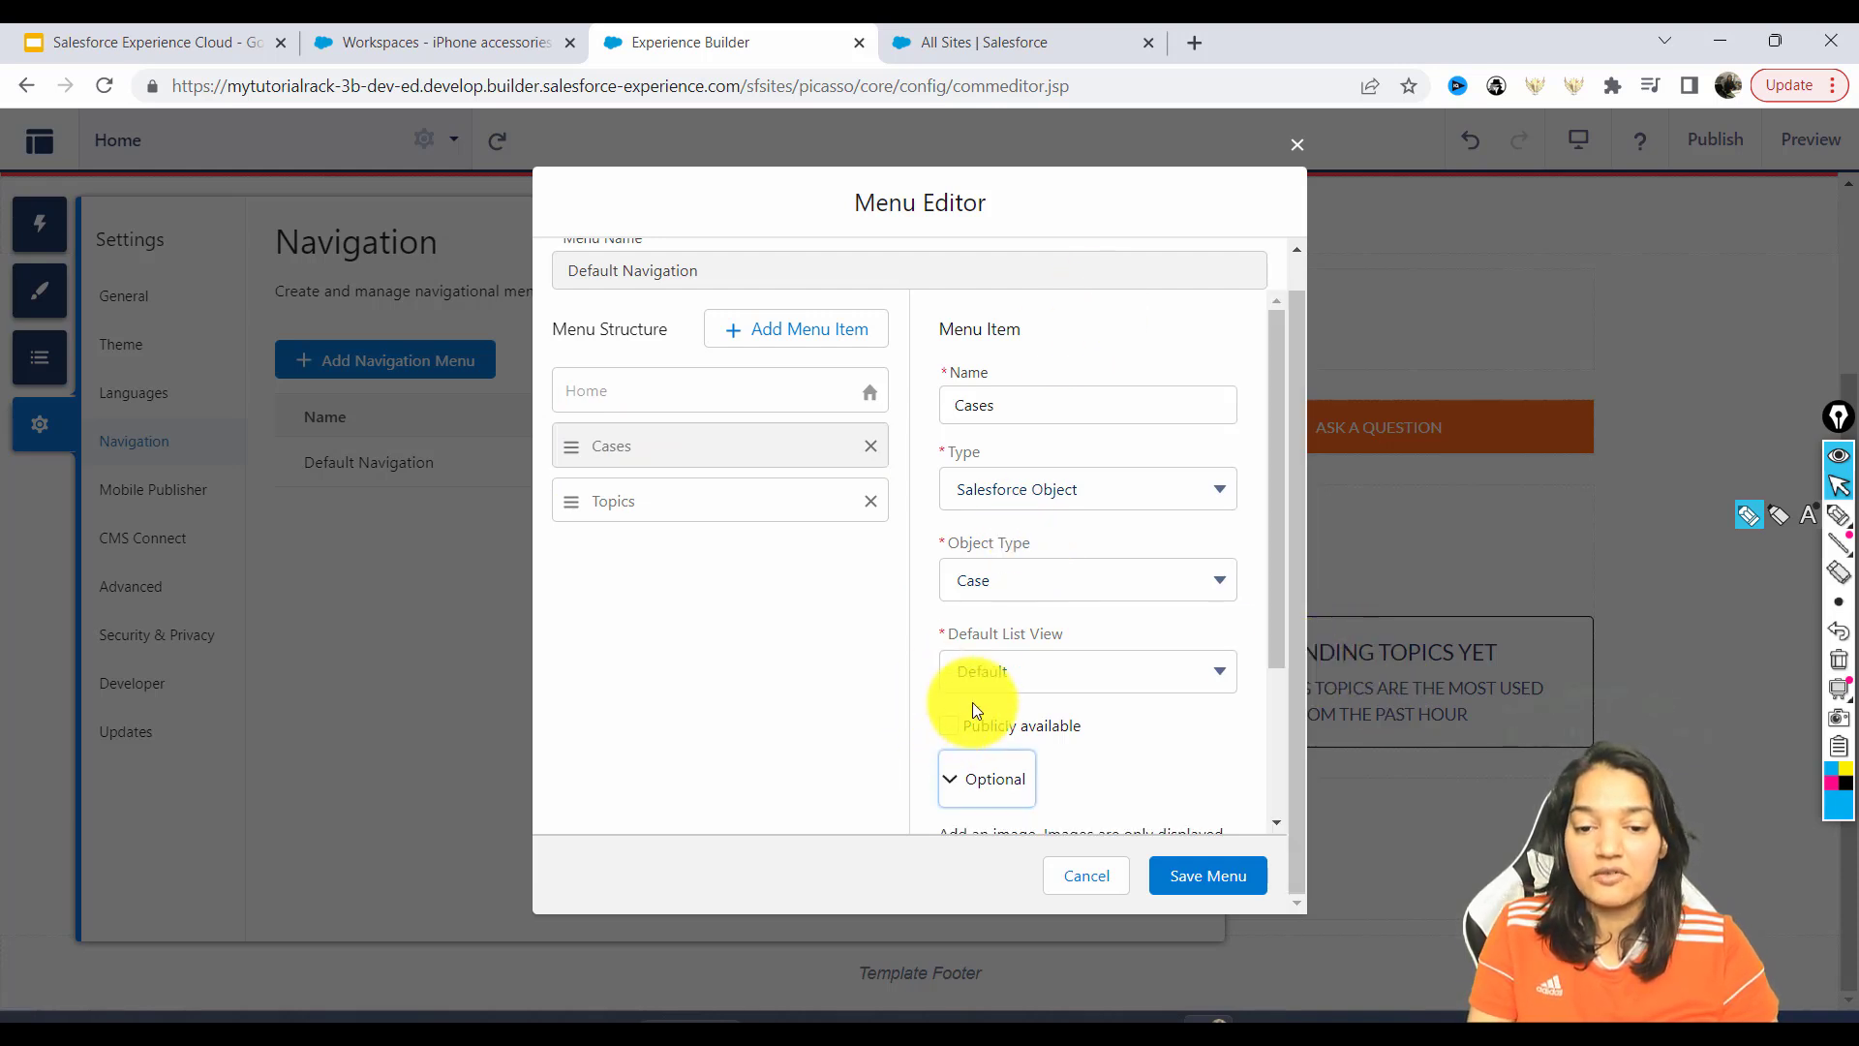
pyautogui.moveTo(1280, 599); pyautogui.dragTo(1280, 740)
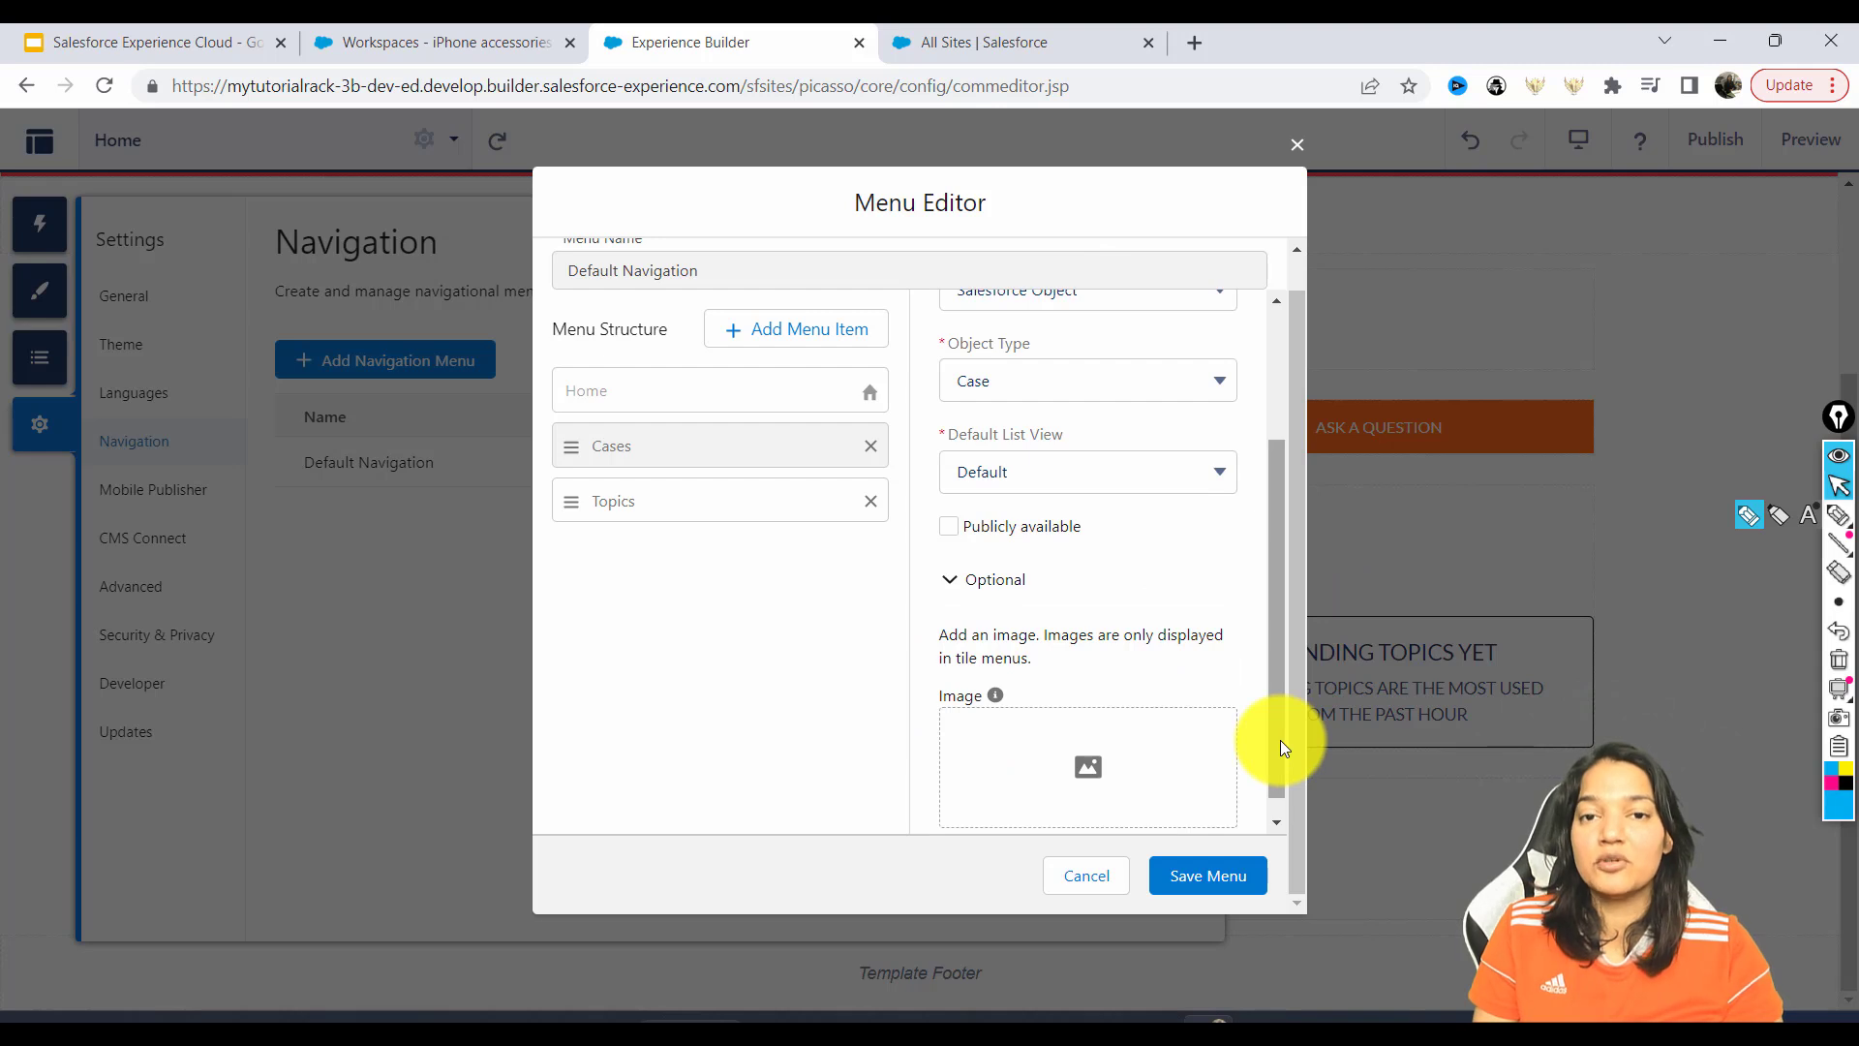
pyautogui.click(1208, 876)
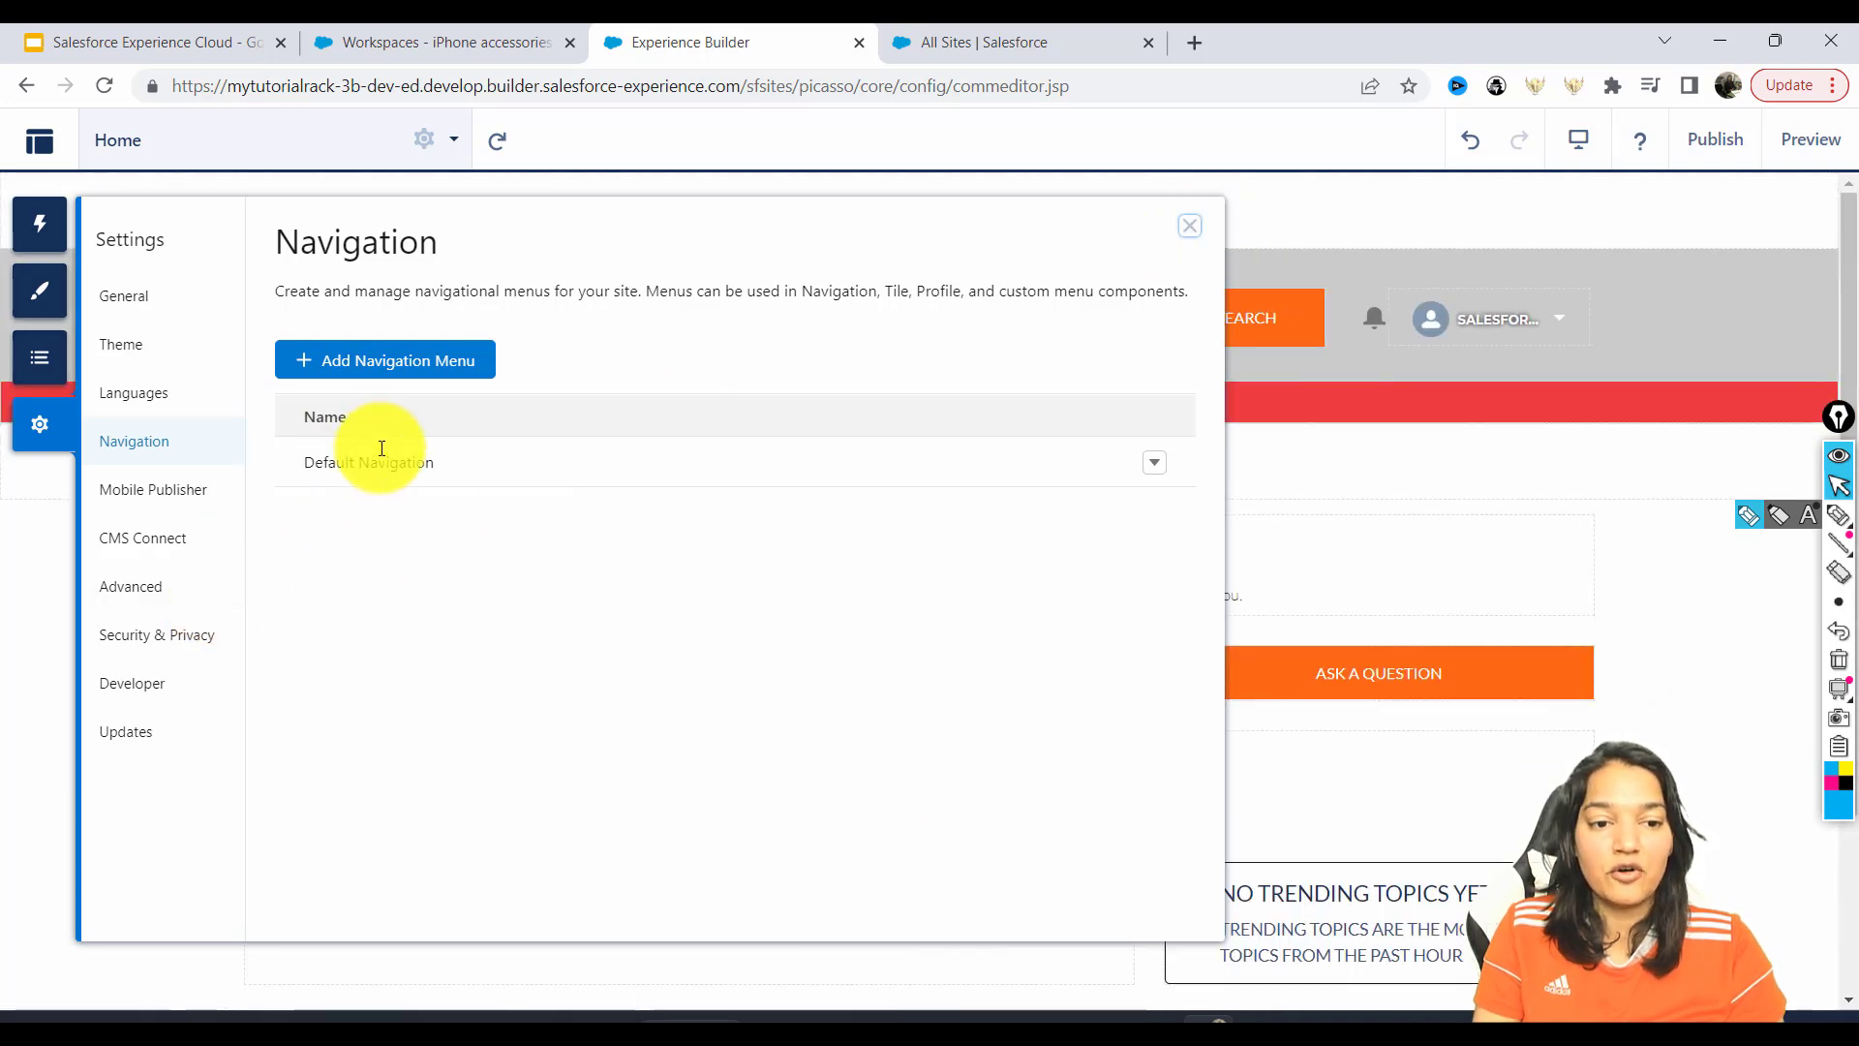
# Review the Mobile Publisher settings description.
pyautogui.click(1155, 464)
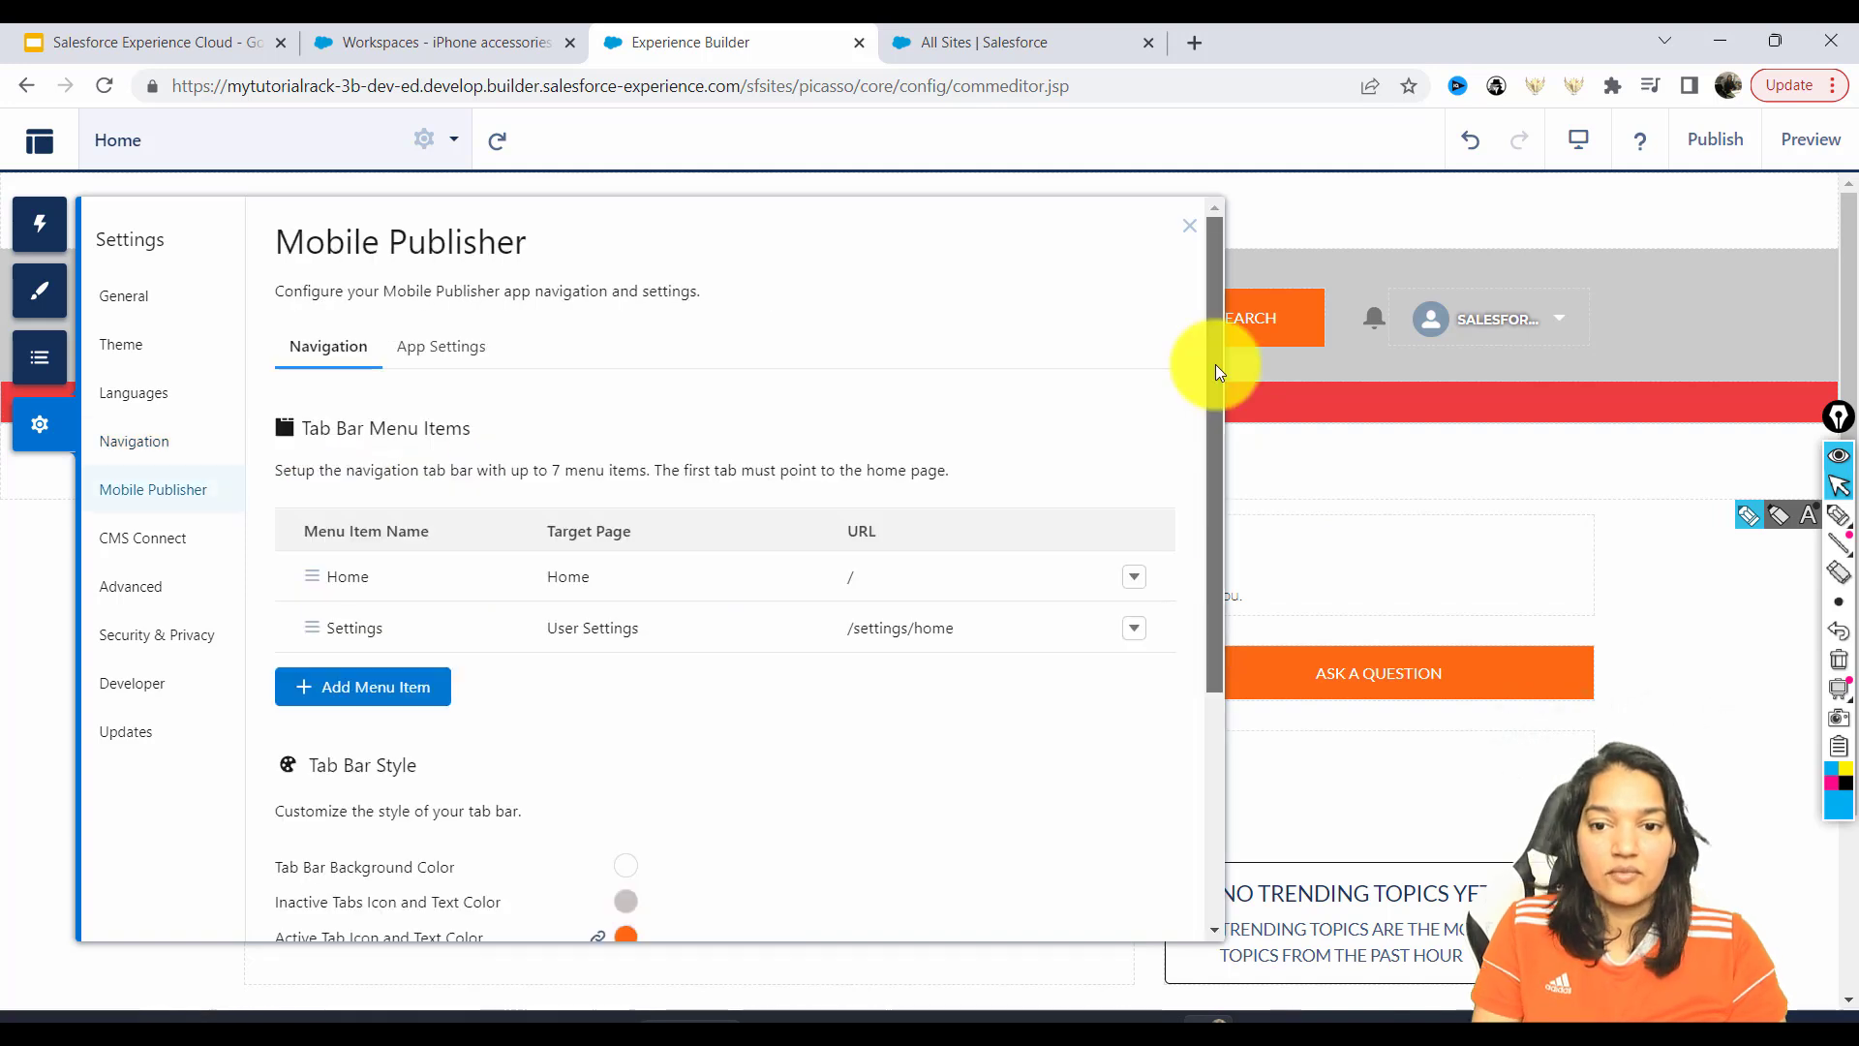
pyautogui.moveTo(1217, 365); pyautogui.dragTo(1214, 373)
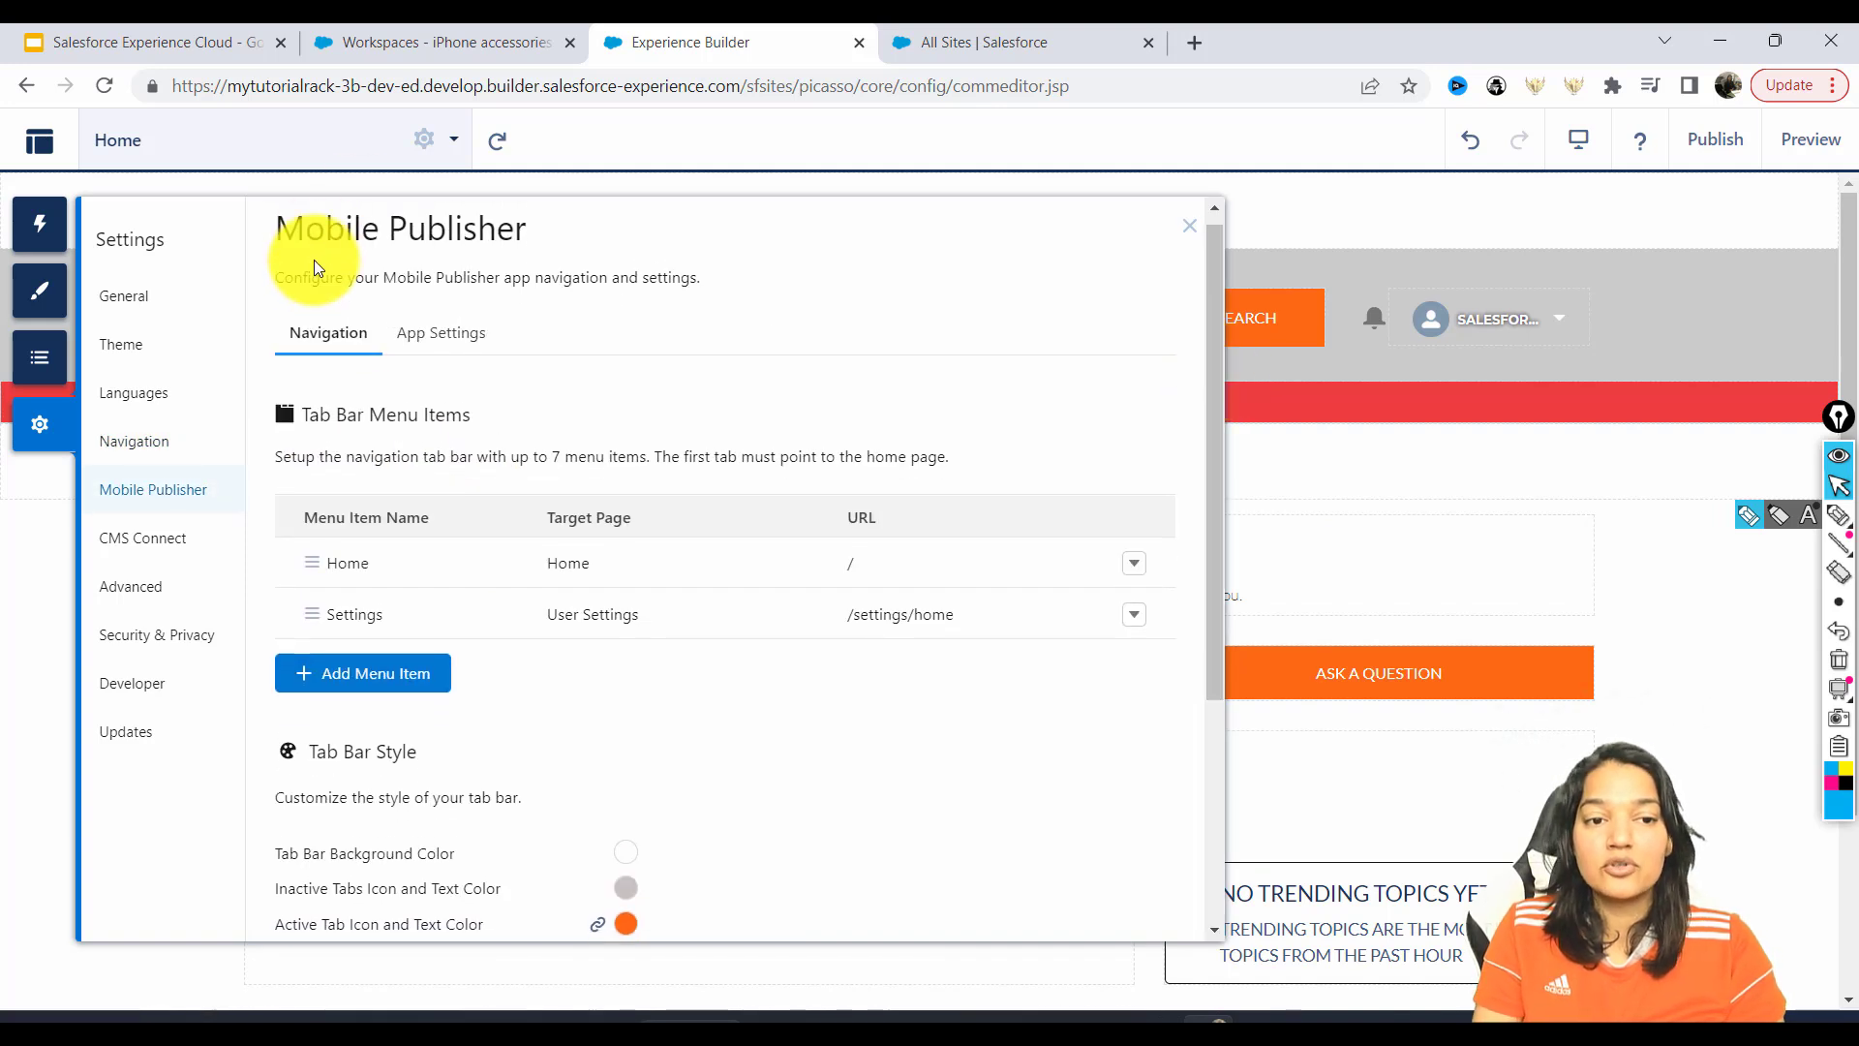
pyautogui.moveTo(276, 278); pyautogui.dragTo(692, 278)
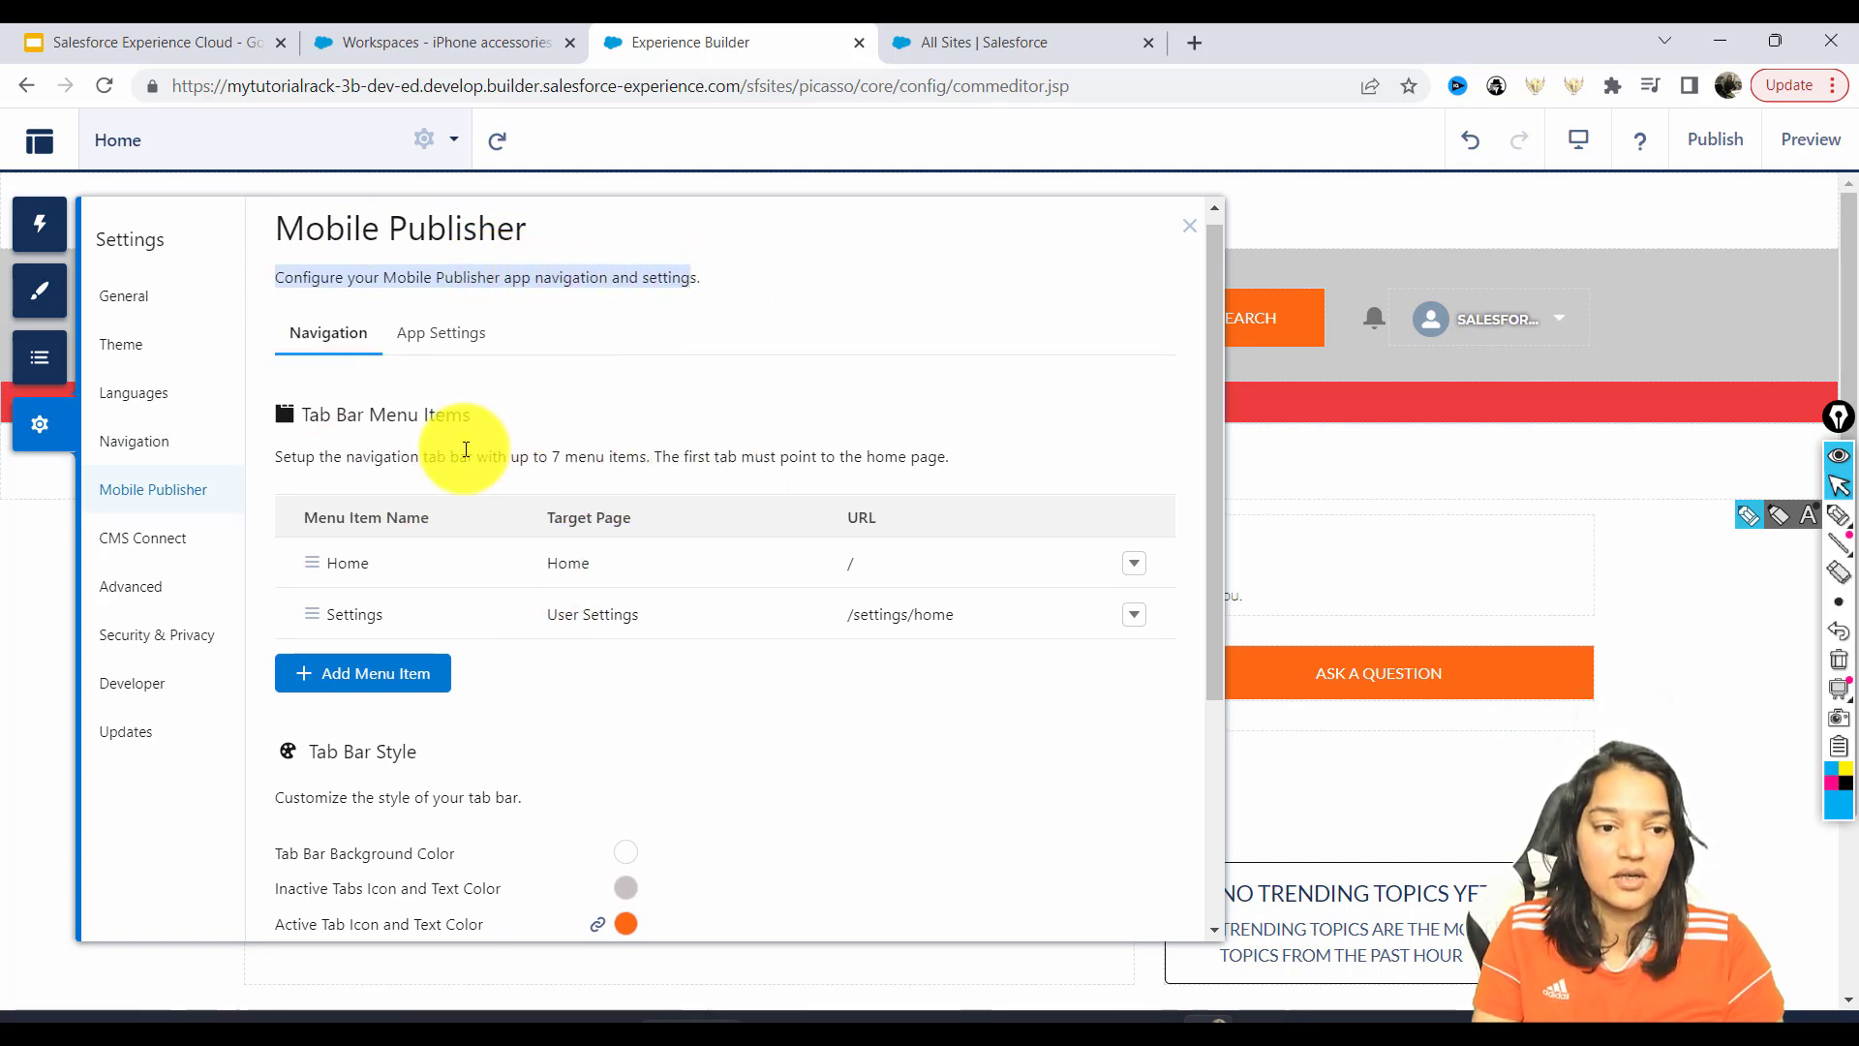
# Review Security & Privacy settings, including Clickjack Protection Level, then close Settings.
pyautogui.click(157, 639)
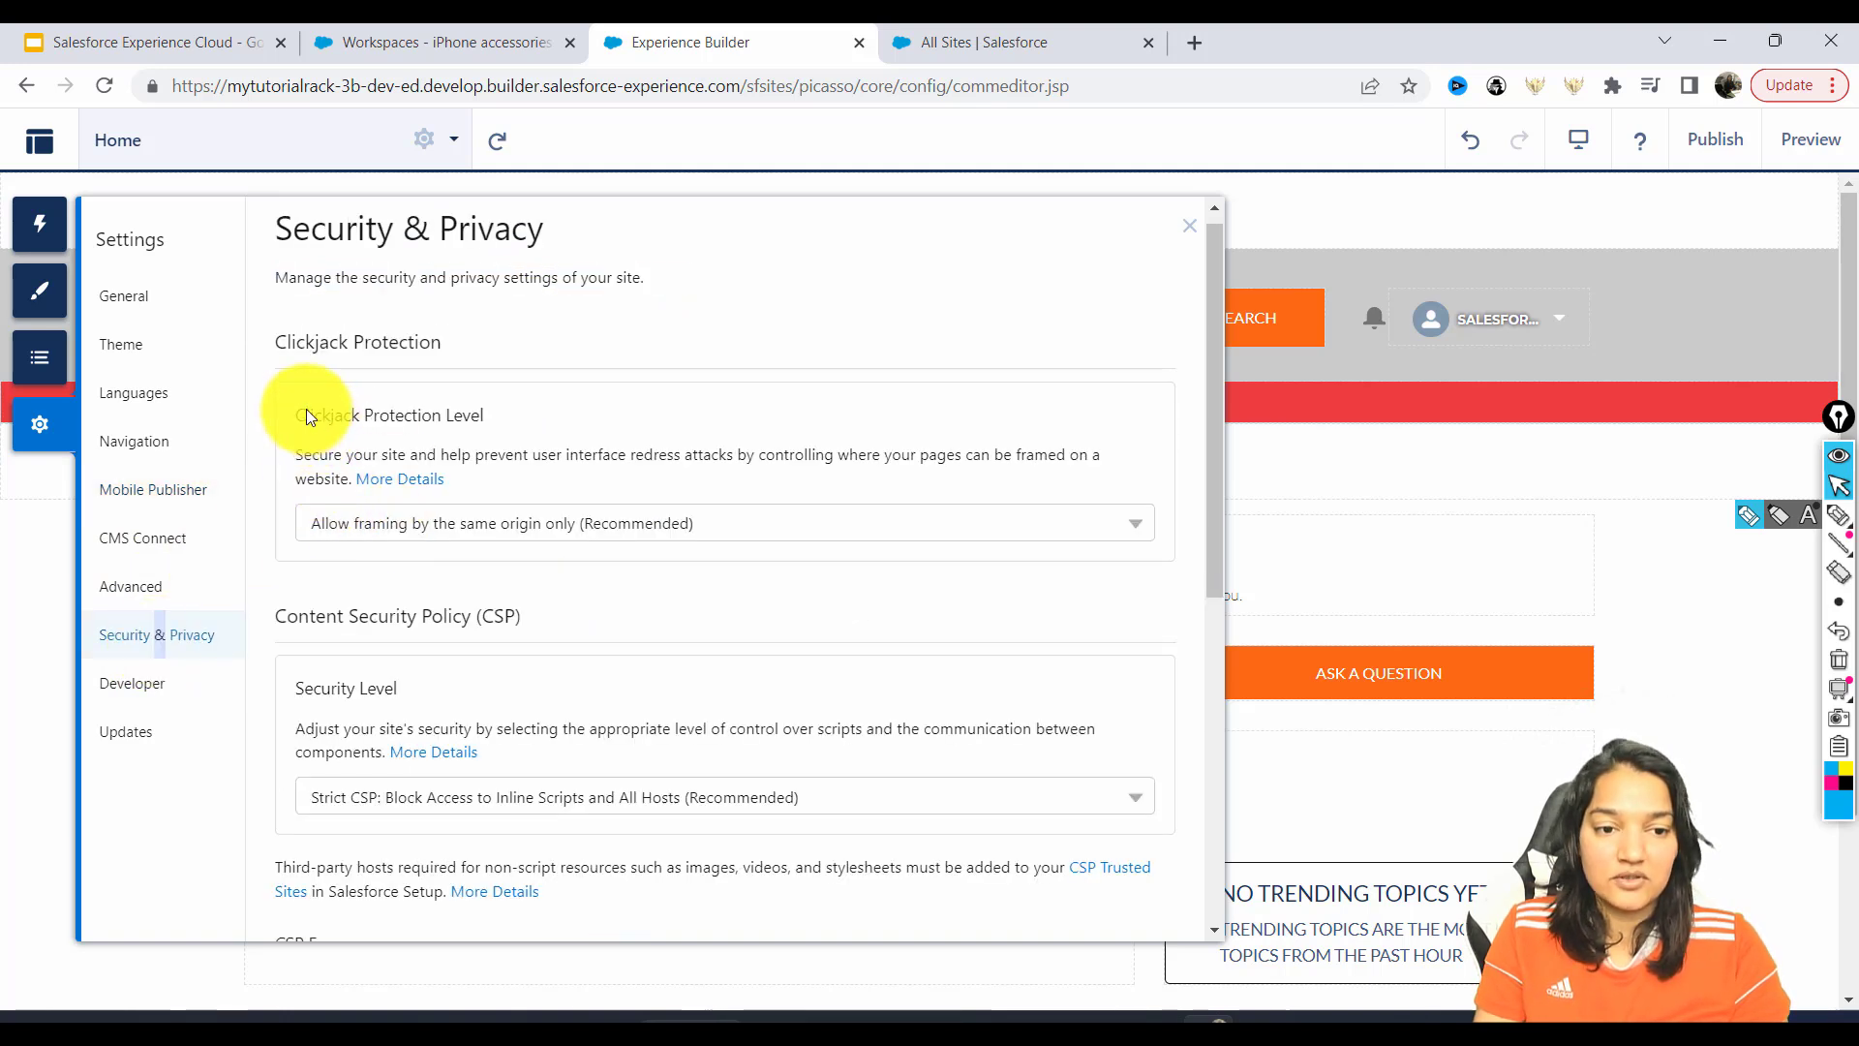
pyautogui.moveTo(306, 415); pyautogui.dragTo(484, 415)
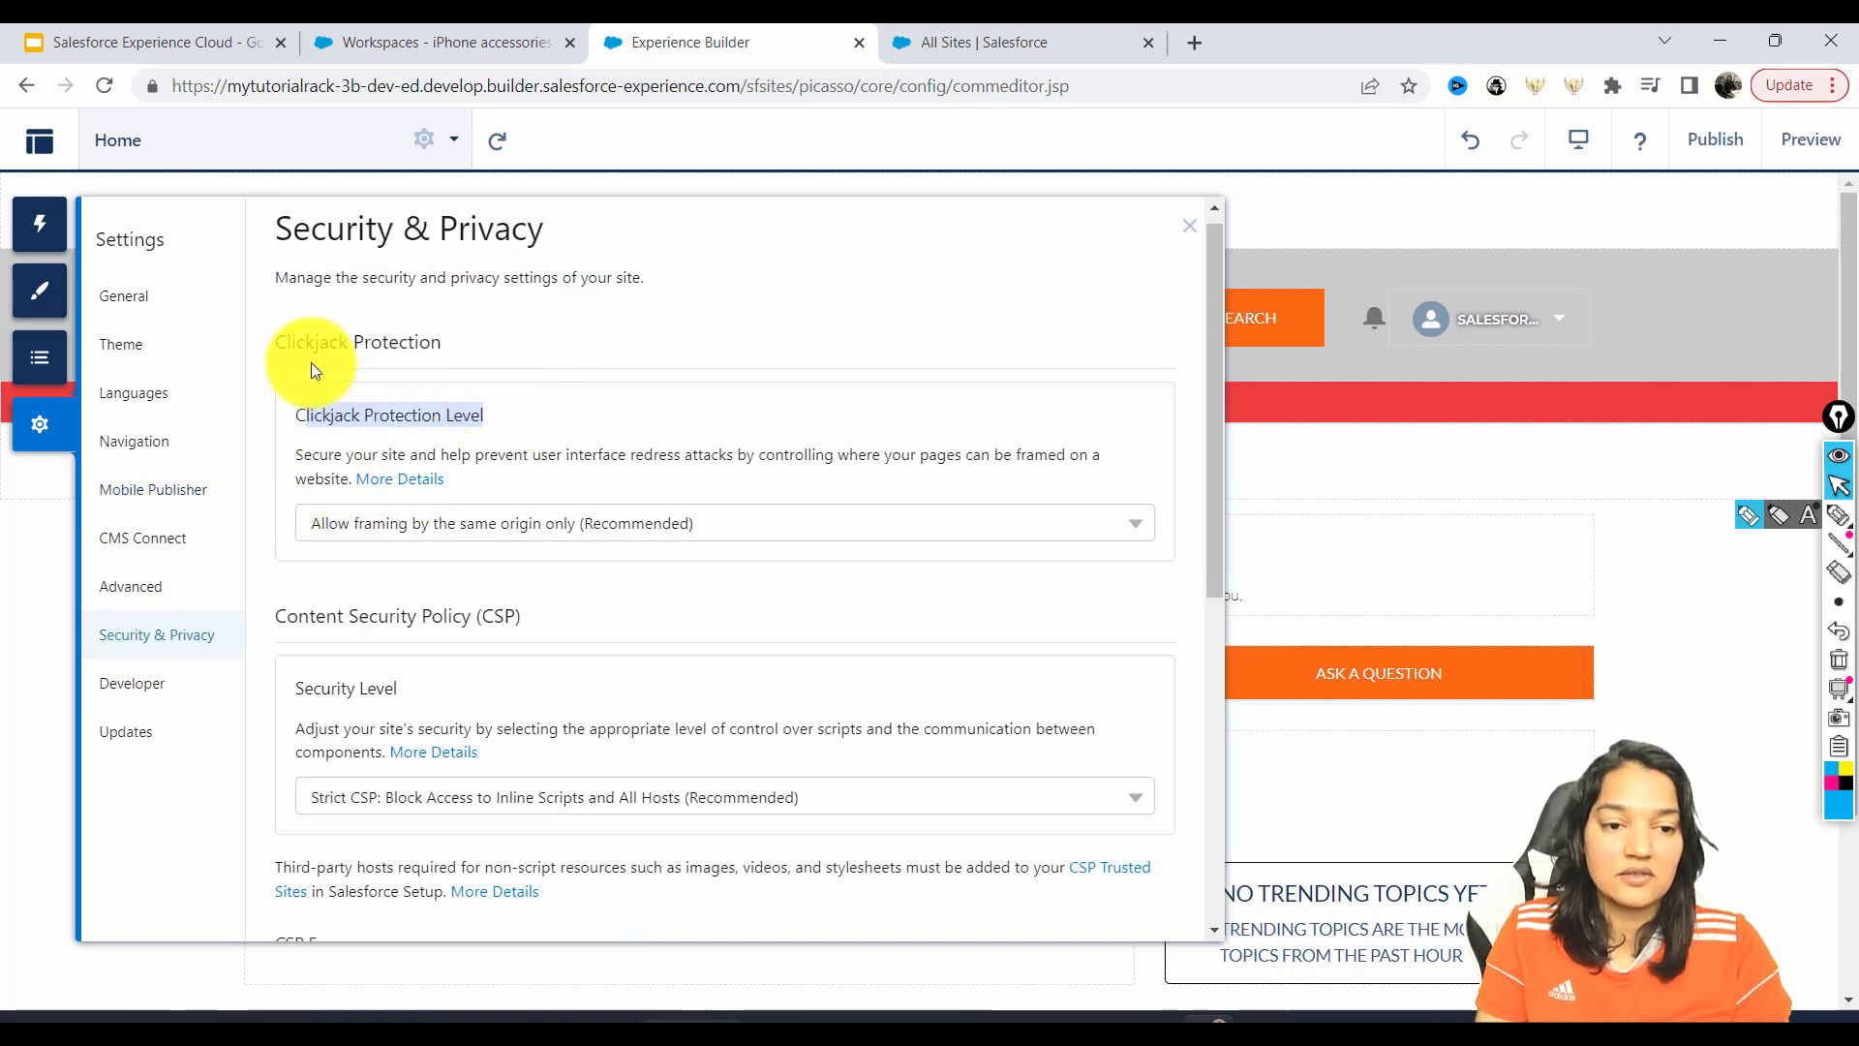
pyautogui.moveTo(376, 279); pyautogui.dragTo(547, 275)
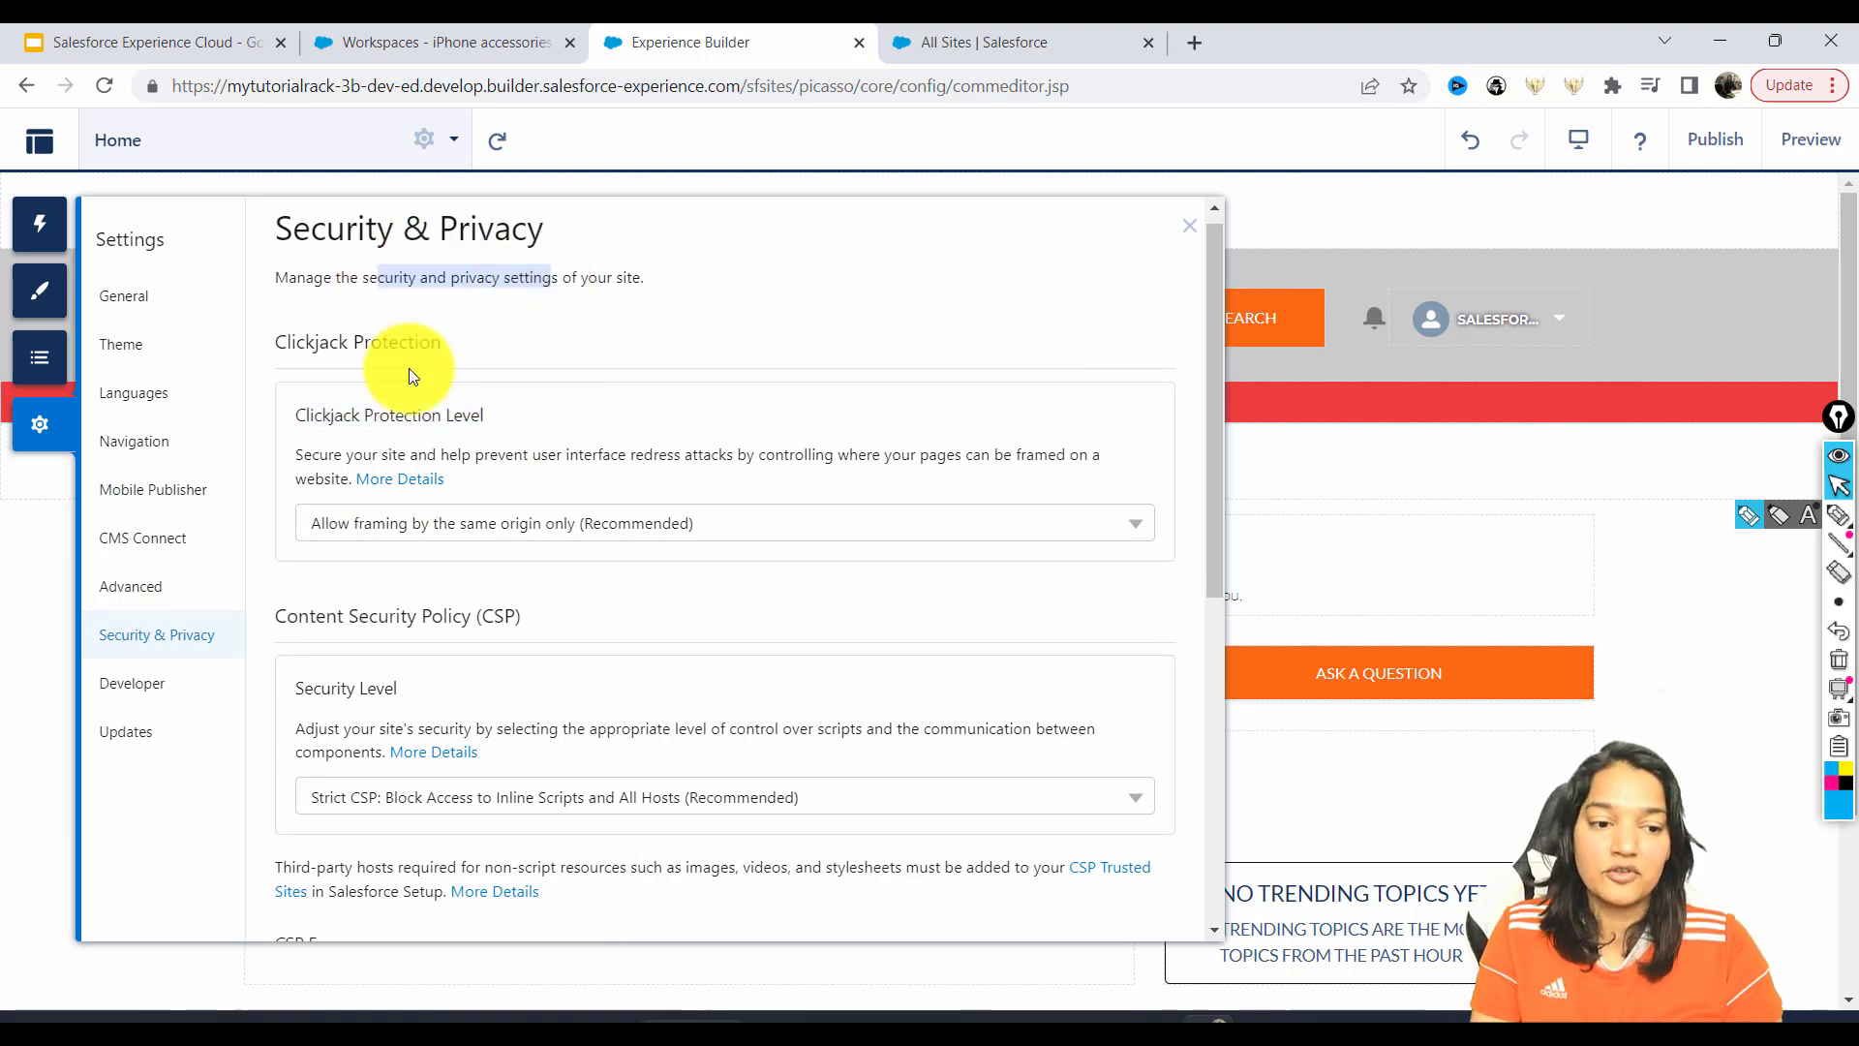
pyautogui.click(1192, 222)
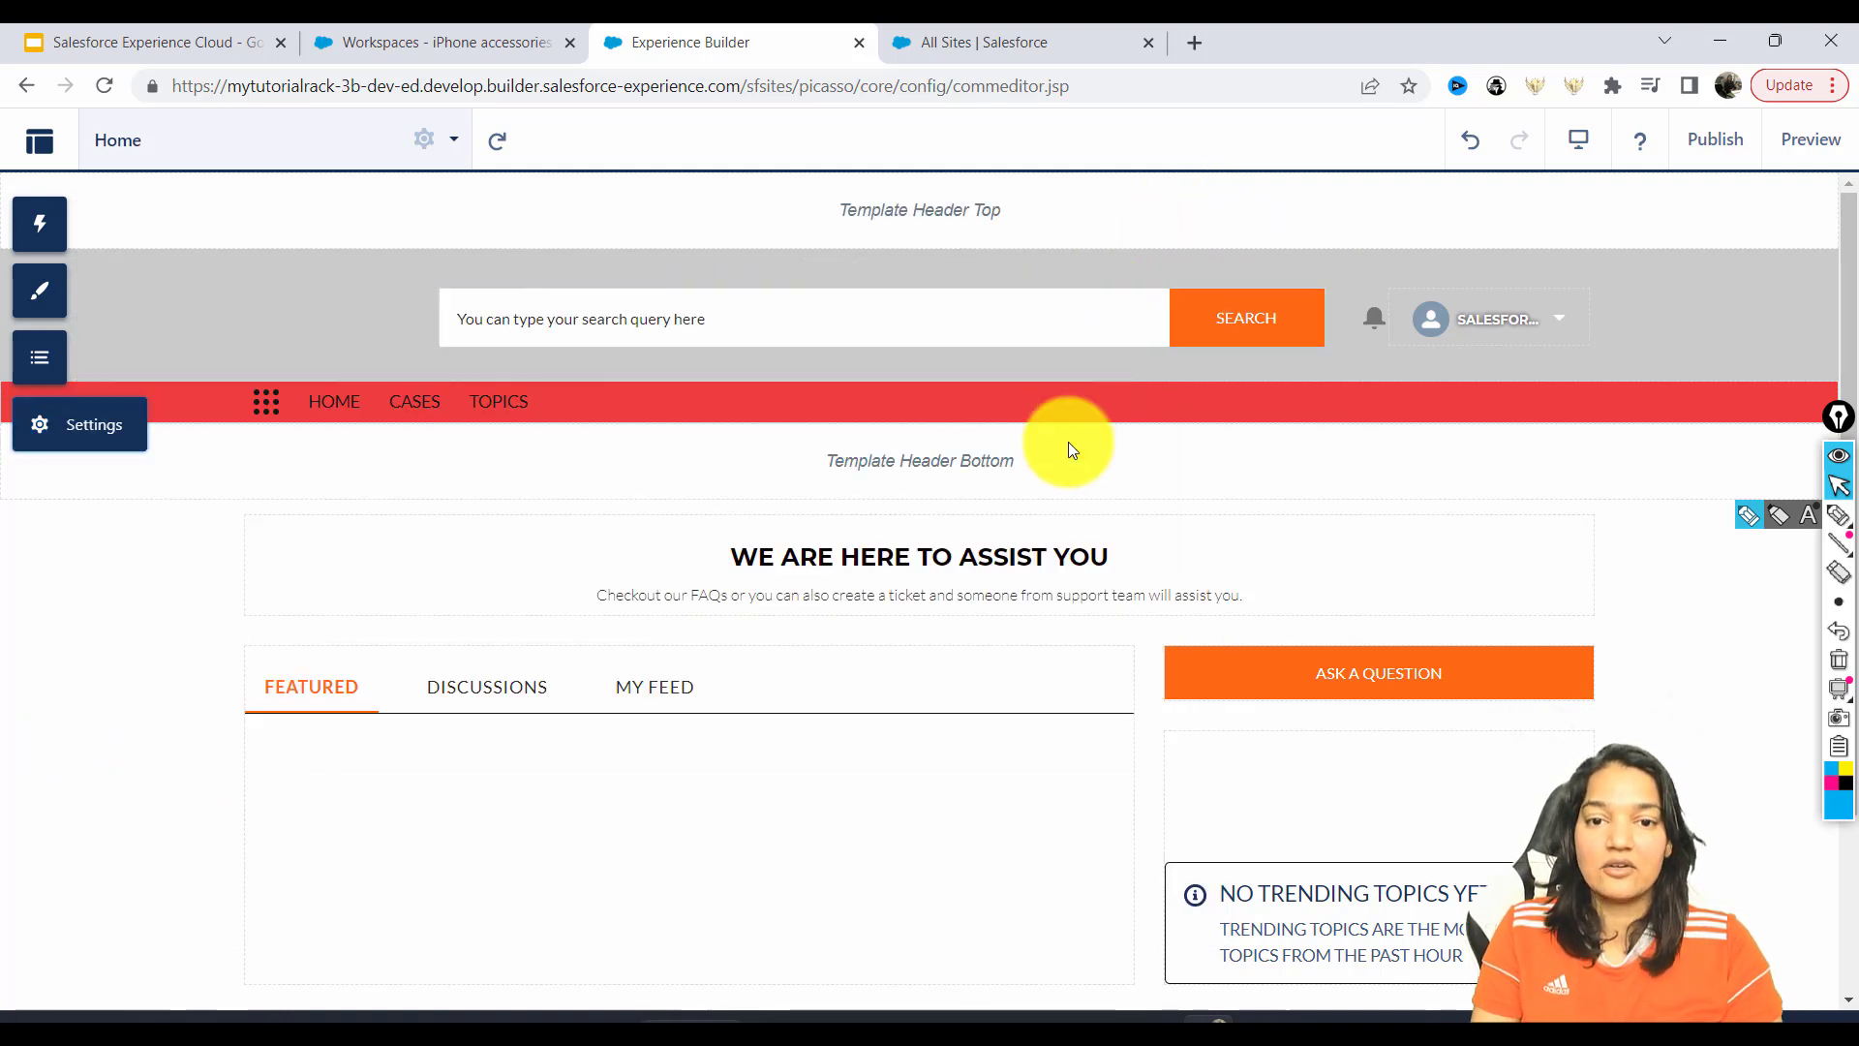
# Place a Headline component, found by searching 'hea', into the Template Header Top region.
pyautogui.moveTo(992, 203); pyautogui.dragTo(881, 204)
pyautogui.doubleClick(849, 201)
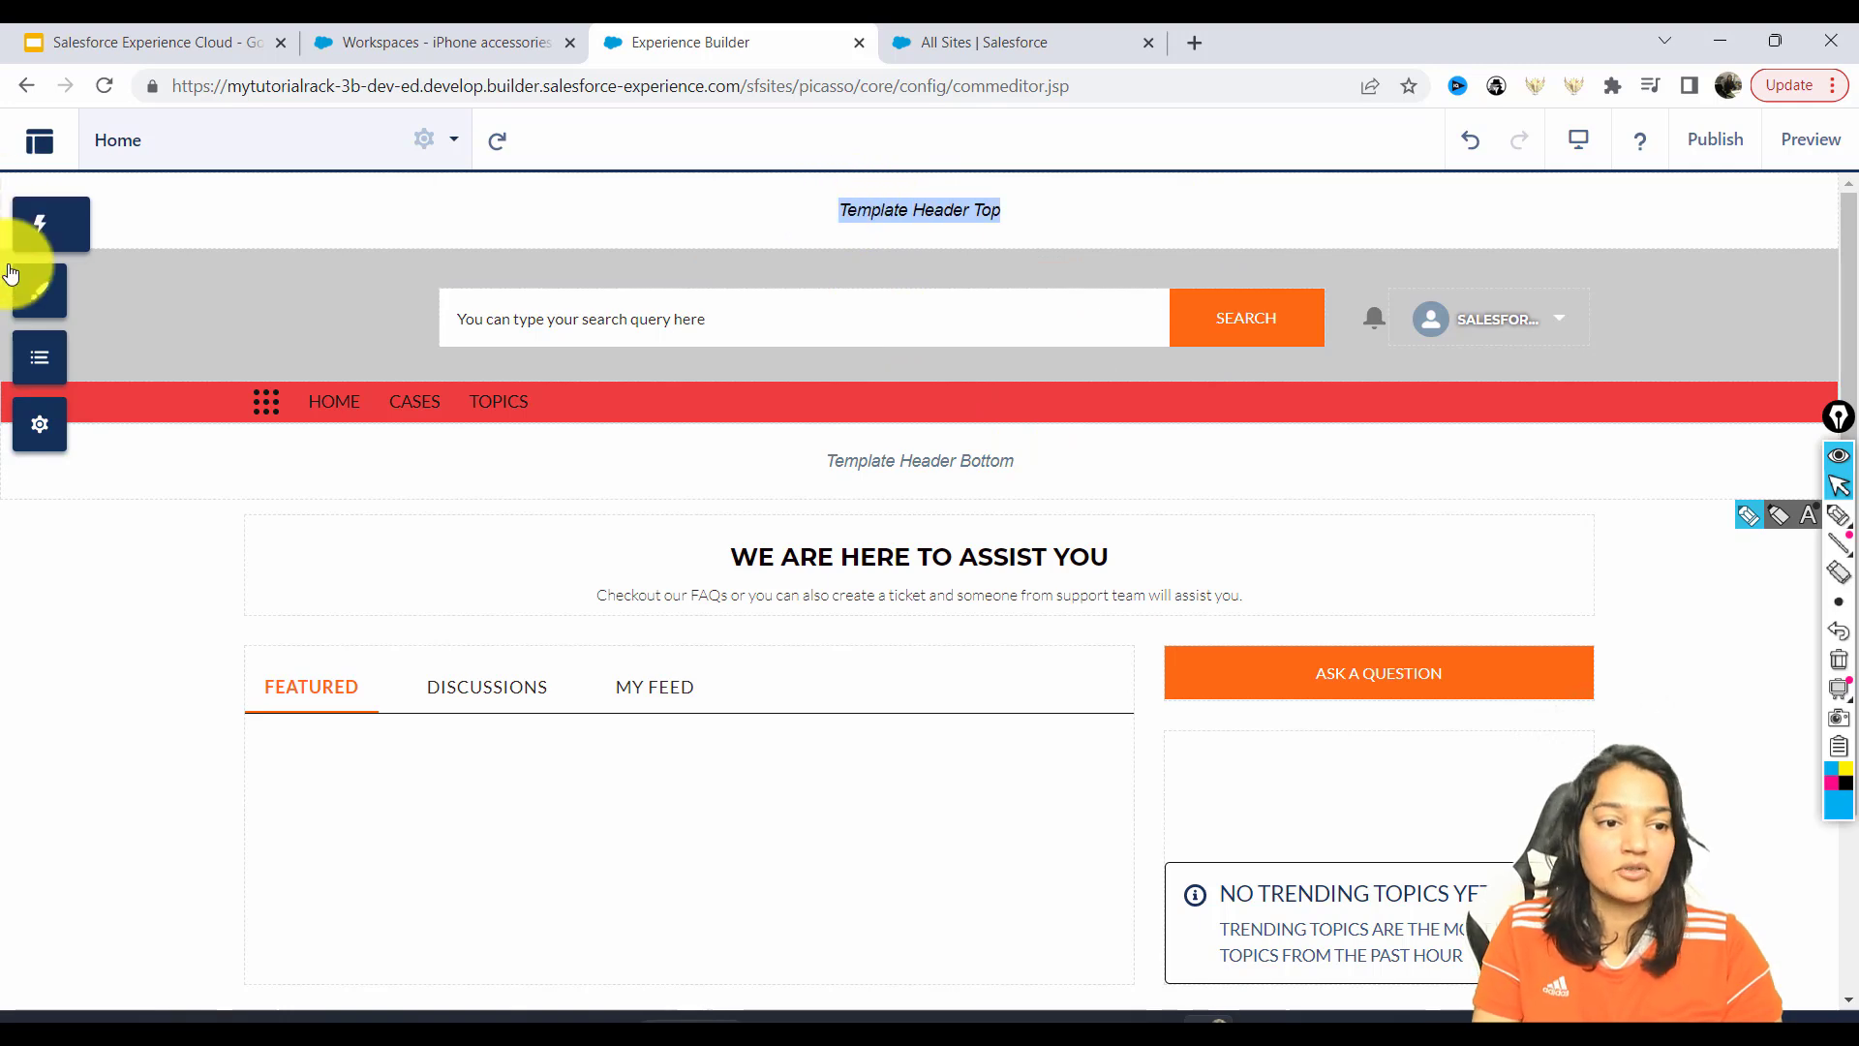
pyautogui.click(34, 230)
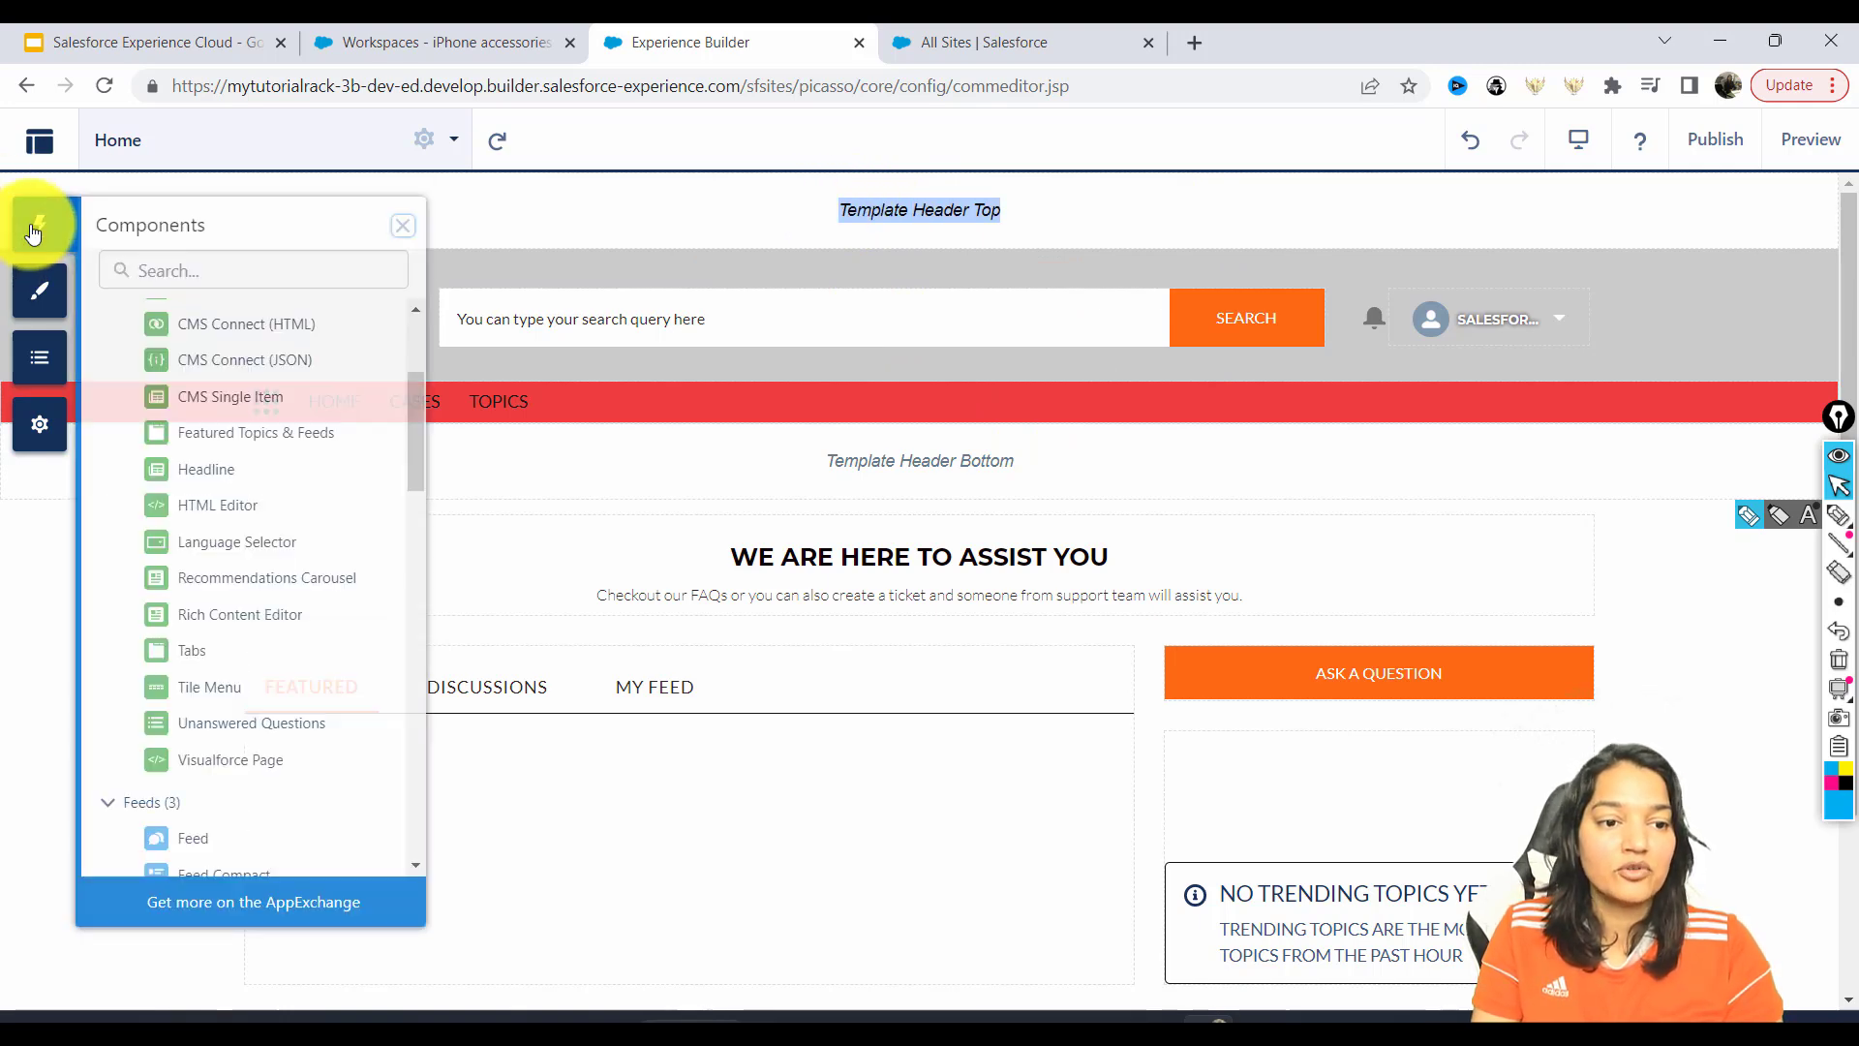
pyautogui.click(136, 272)
pyautogui.write('ge')
pyautogui.press('BackSpace')
pyautogui.press('BackSpace')
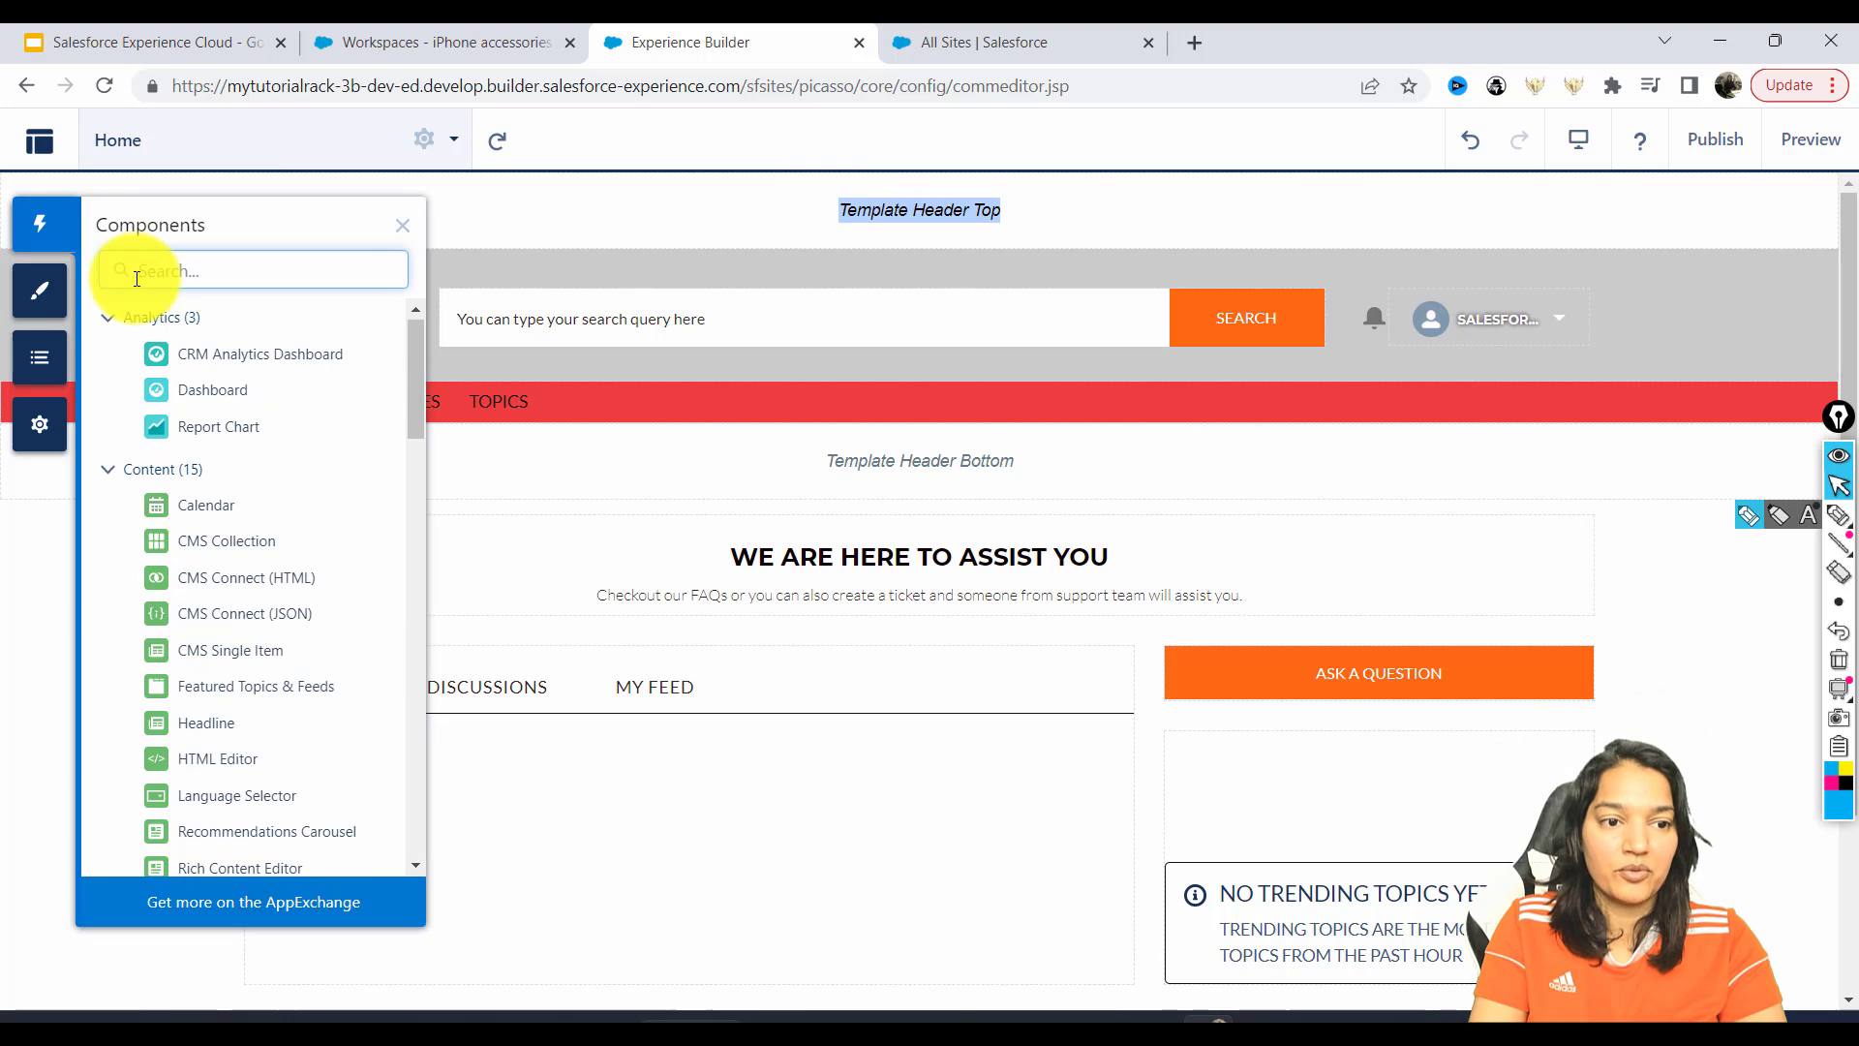
pyautogui.write('hea')
pyautogui.moveTo(155, 401); pyautogui.dragTo(790, 208)
# Title the new headline 'IPhone Accessories' with banner text 'We have everything related to iPhones'.
pyautogui.moveTo(332, 381); pyautogui.dragTo(162, 357)
pyautogui.press('BackSpace')
pyautogui.write('IPhone Accessories')
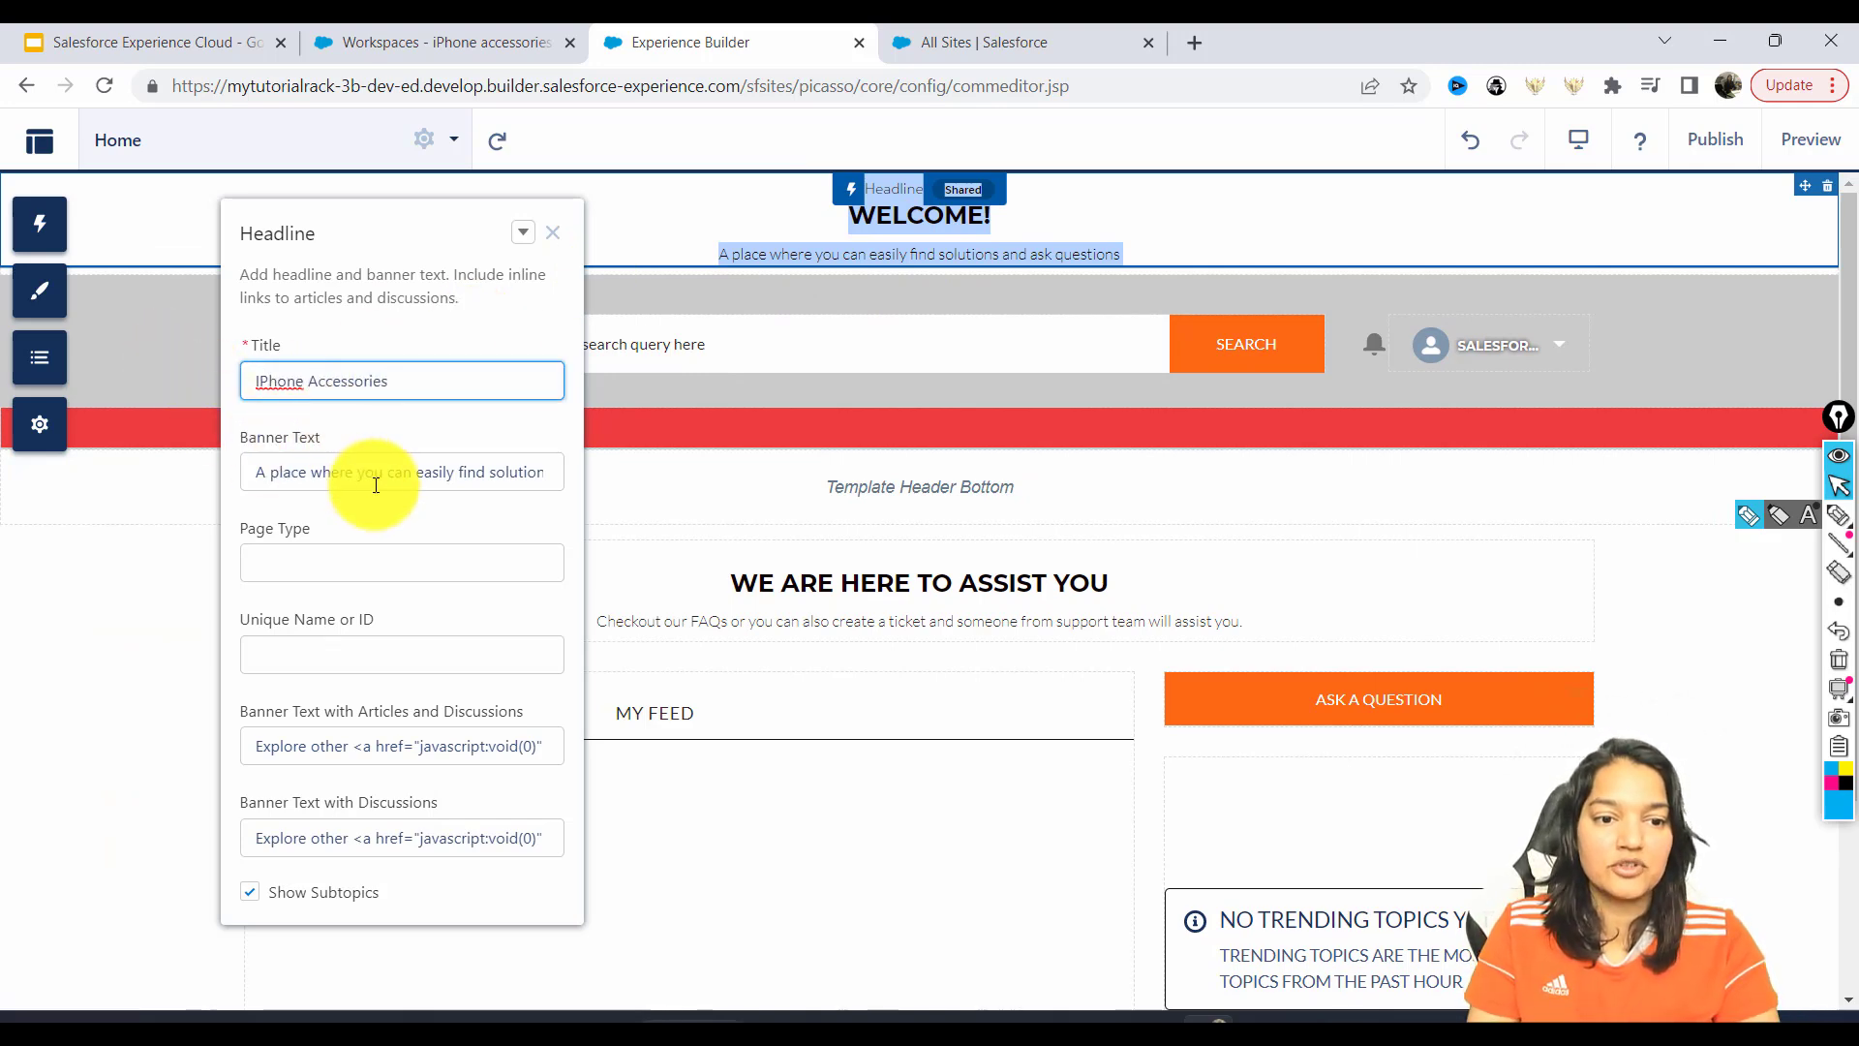
pyautogui.click(375, 439)
pyautogui.click(288, 474)
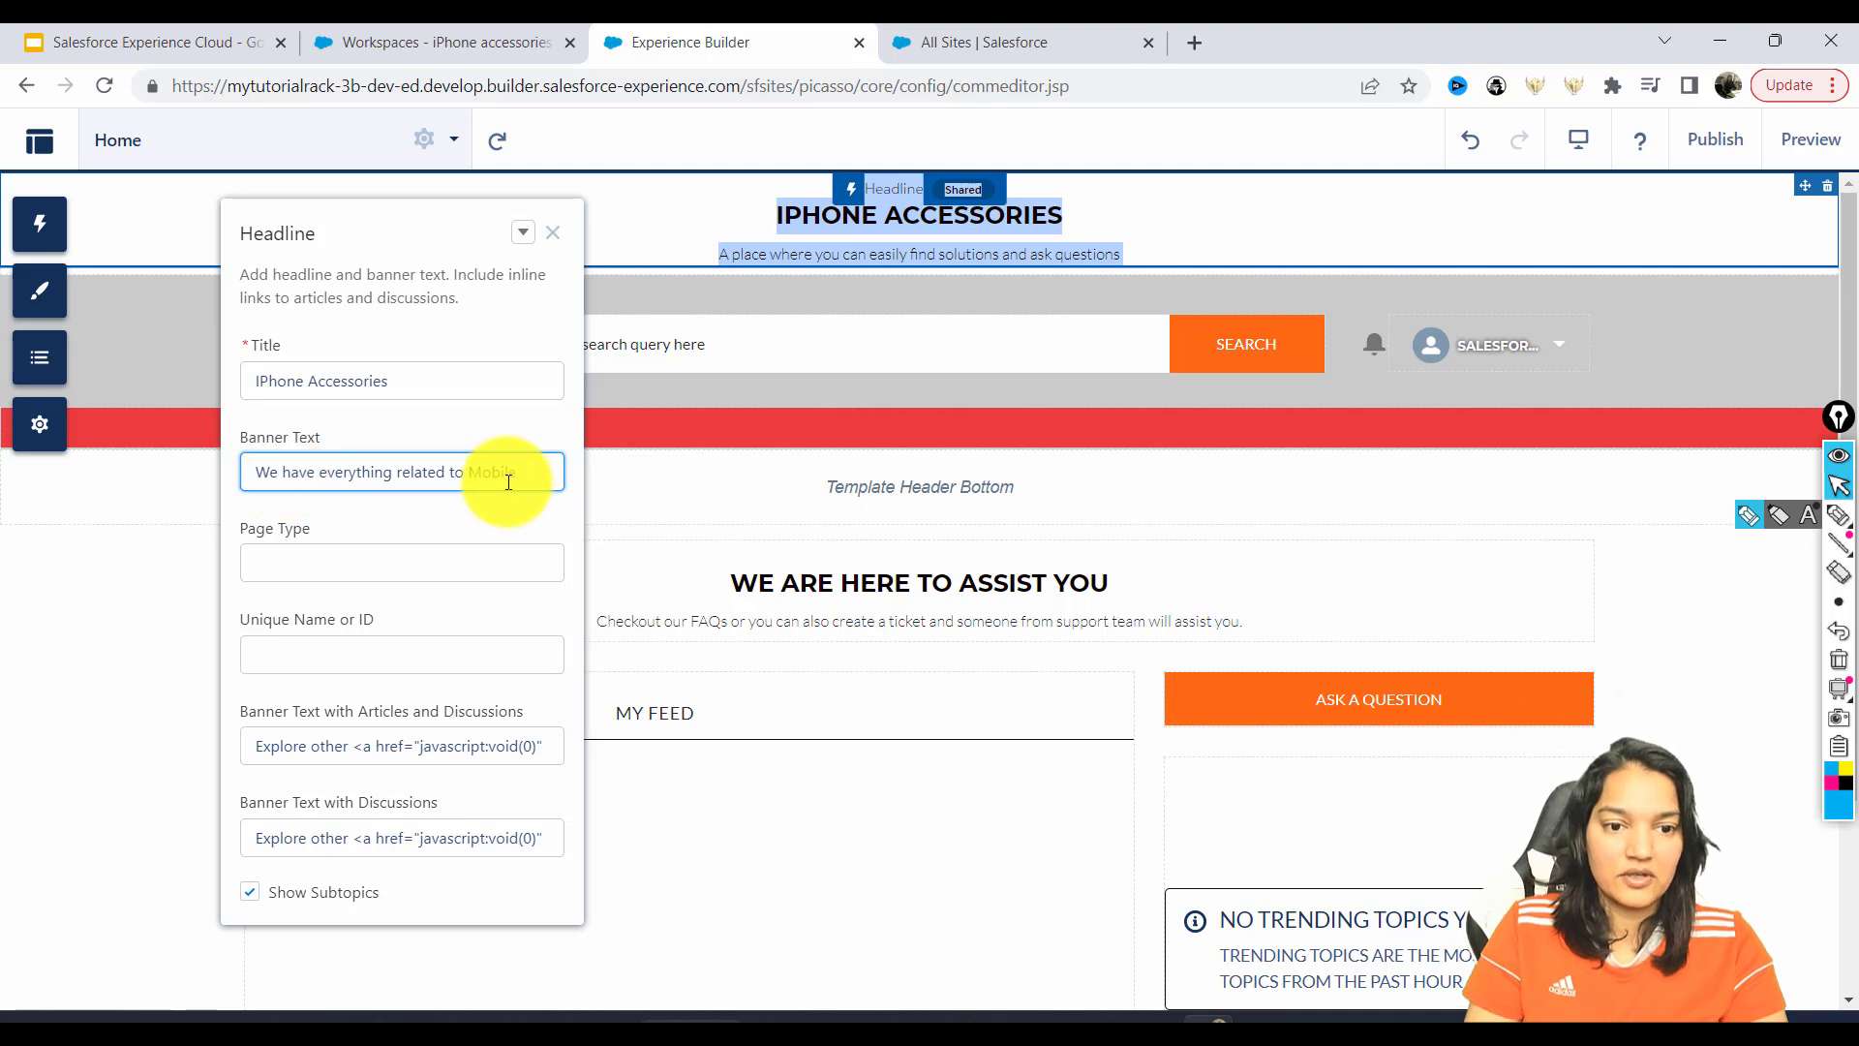
pyautogui.click(490, 523)
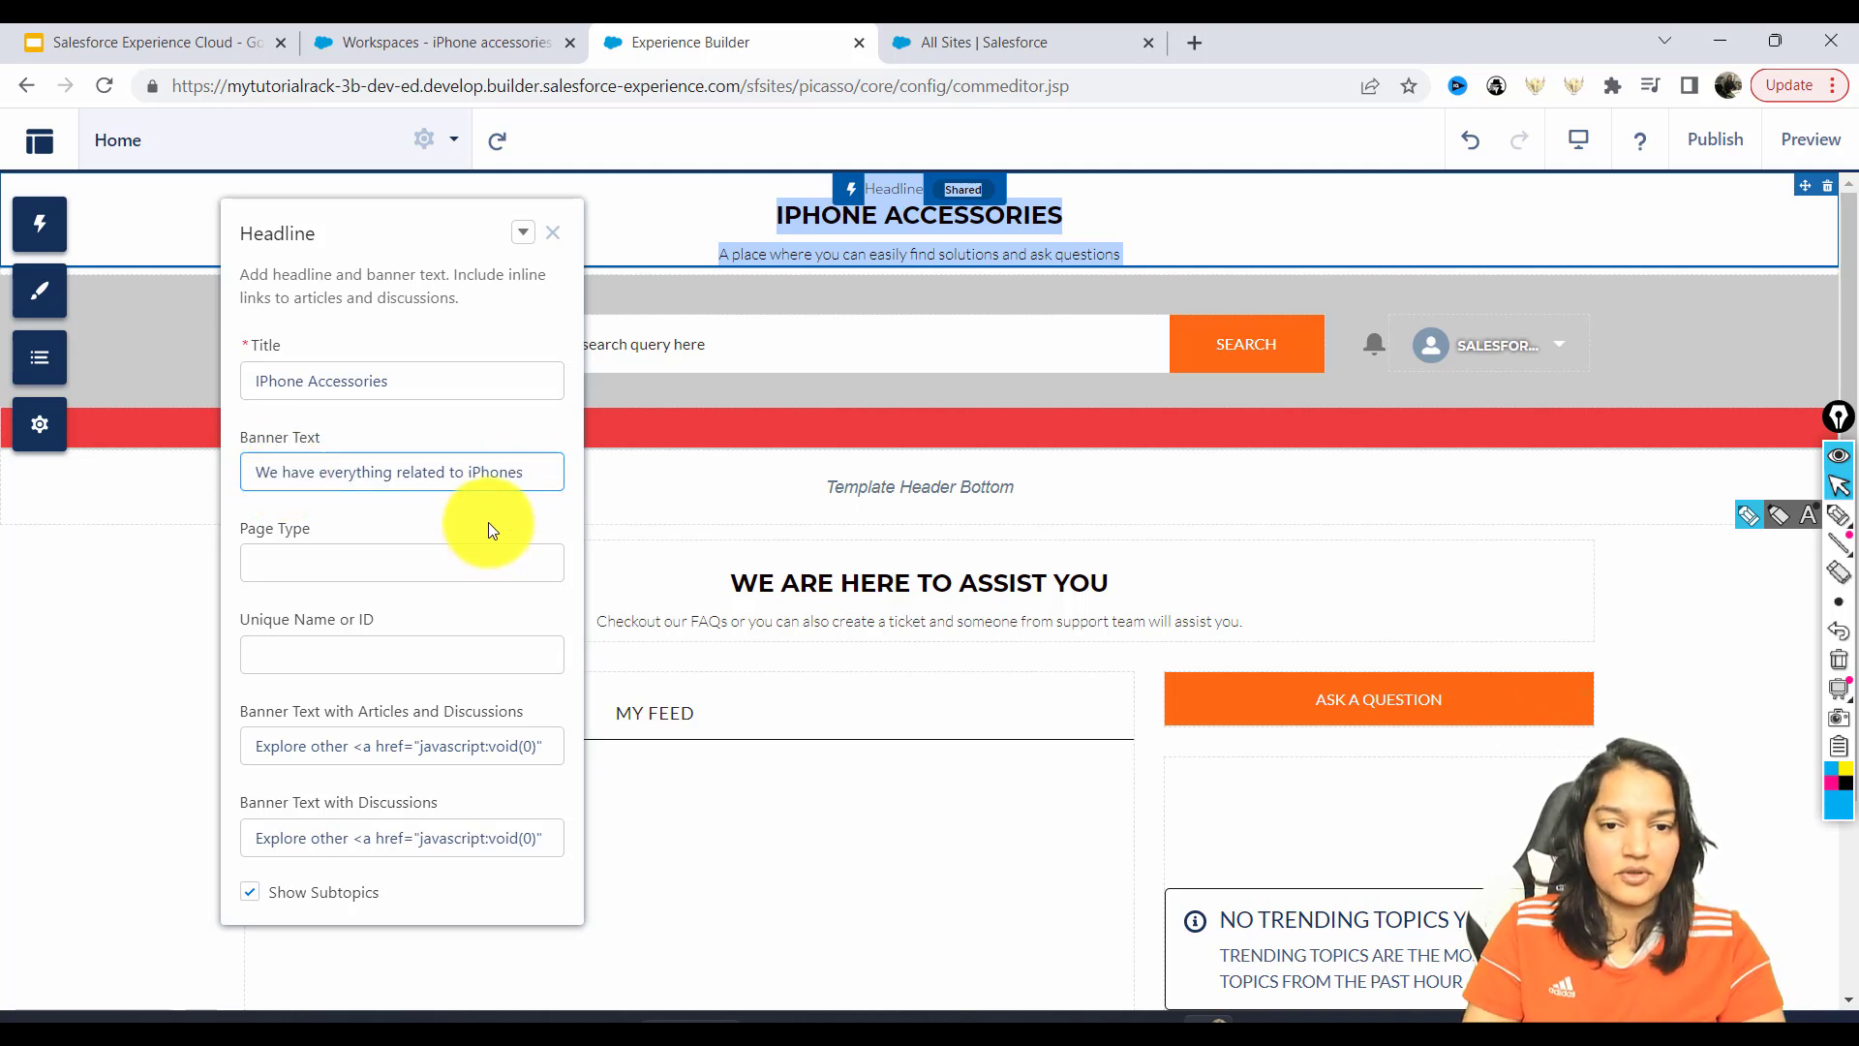
pyautogui.click(554, 236)
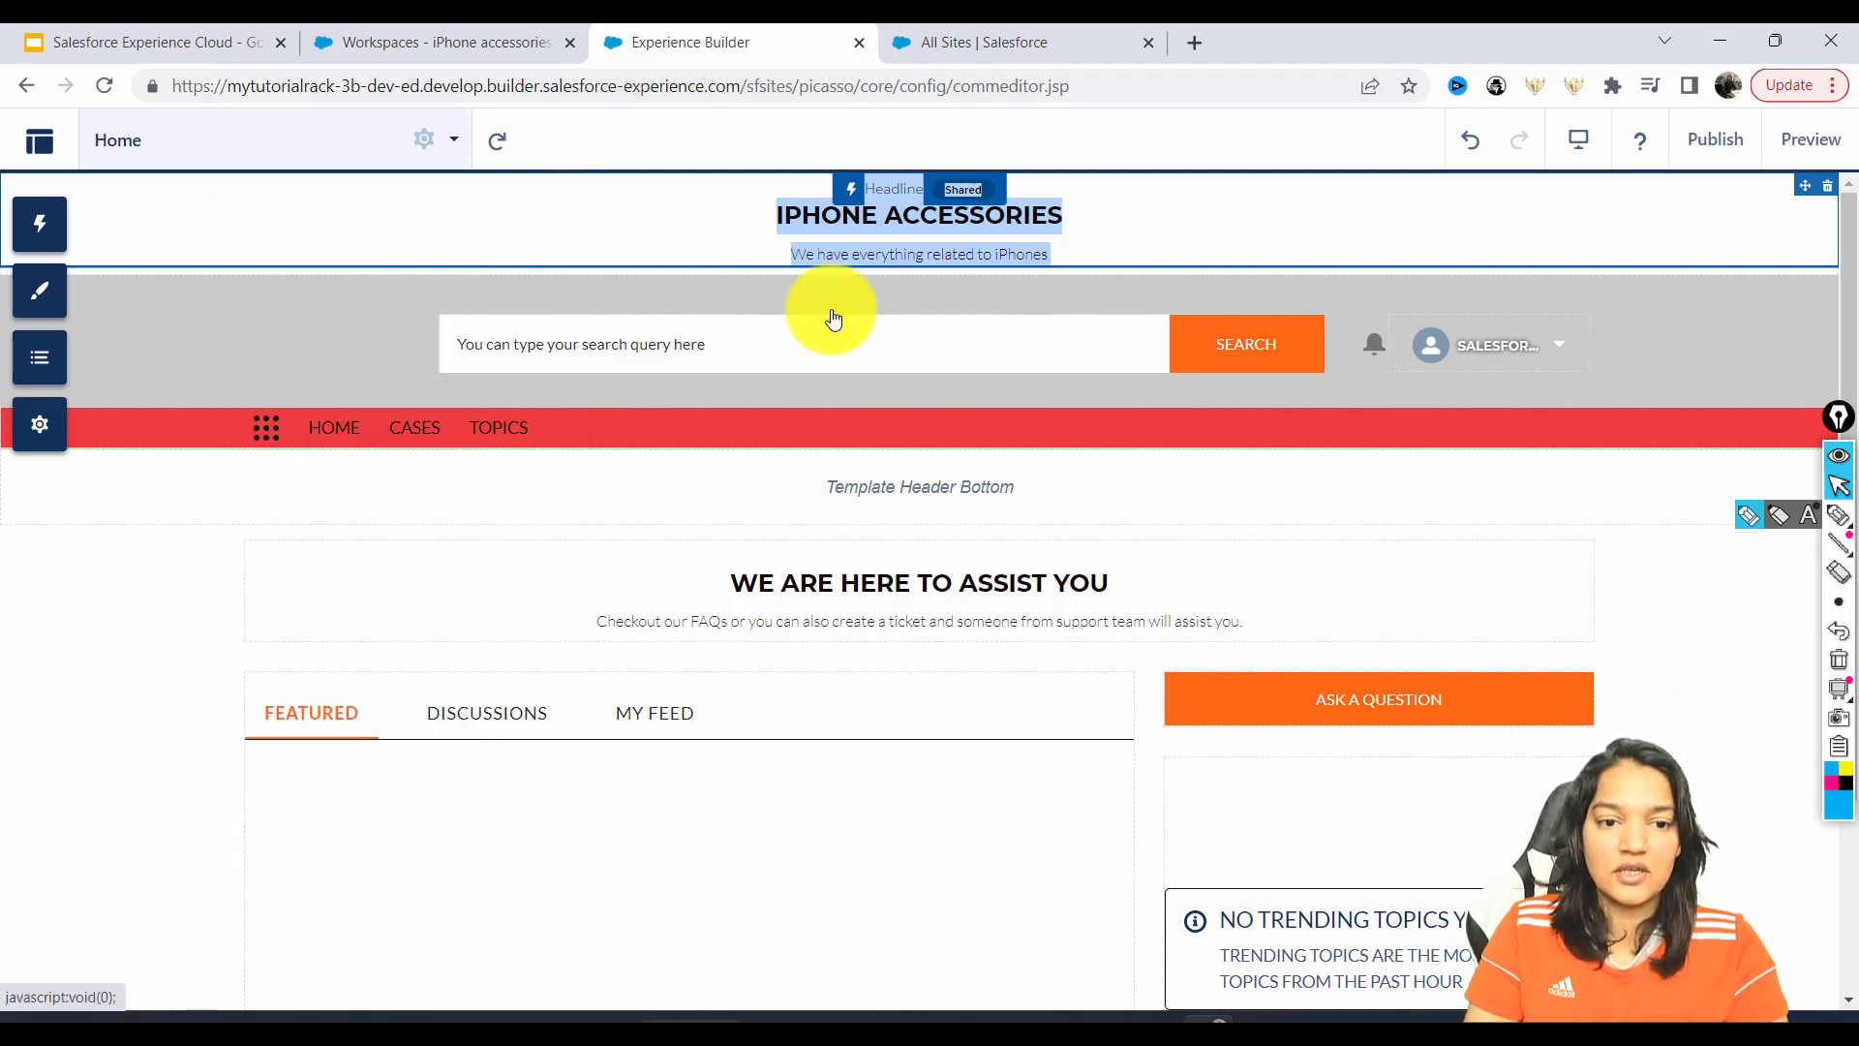
pyautogui.click(743, 221)
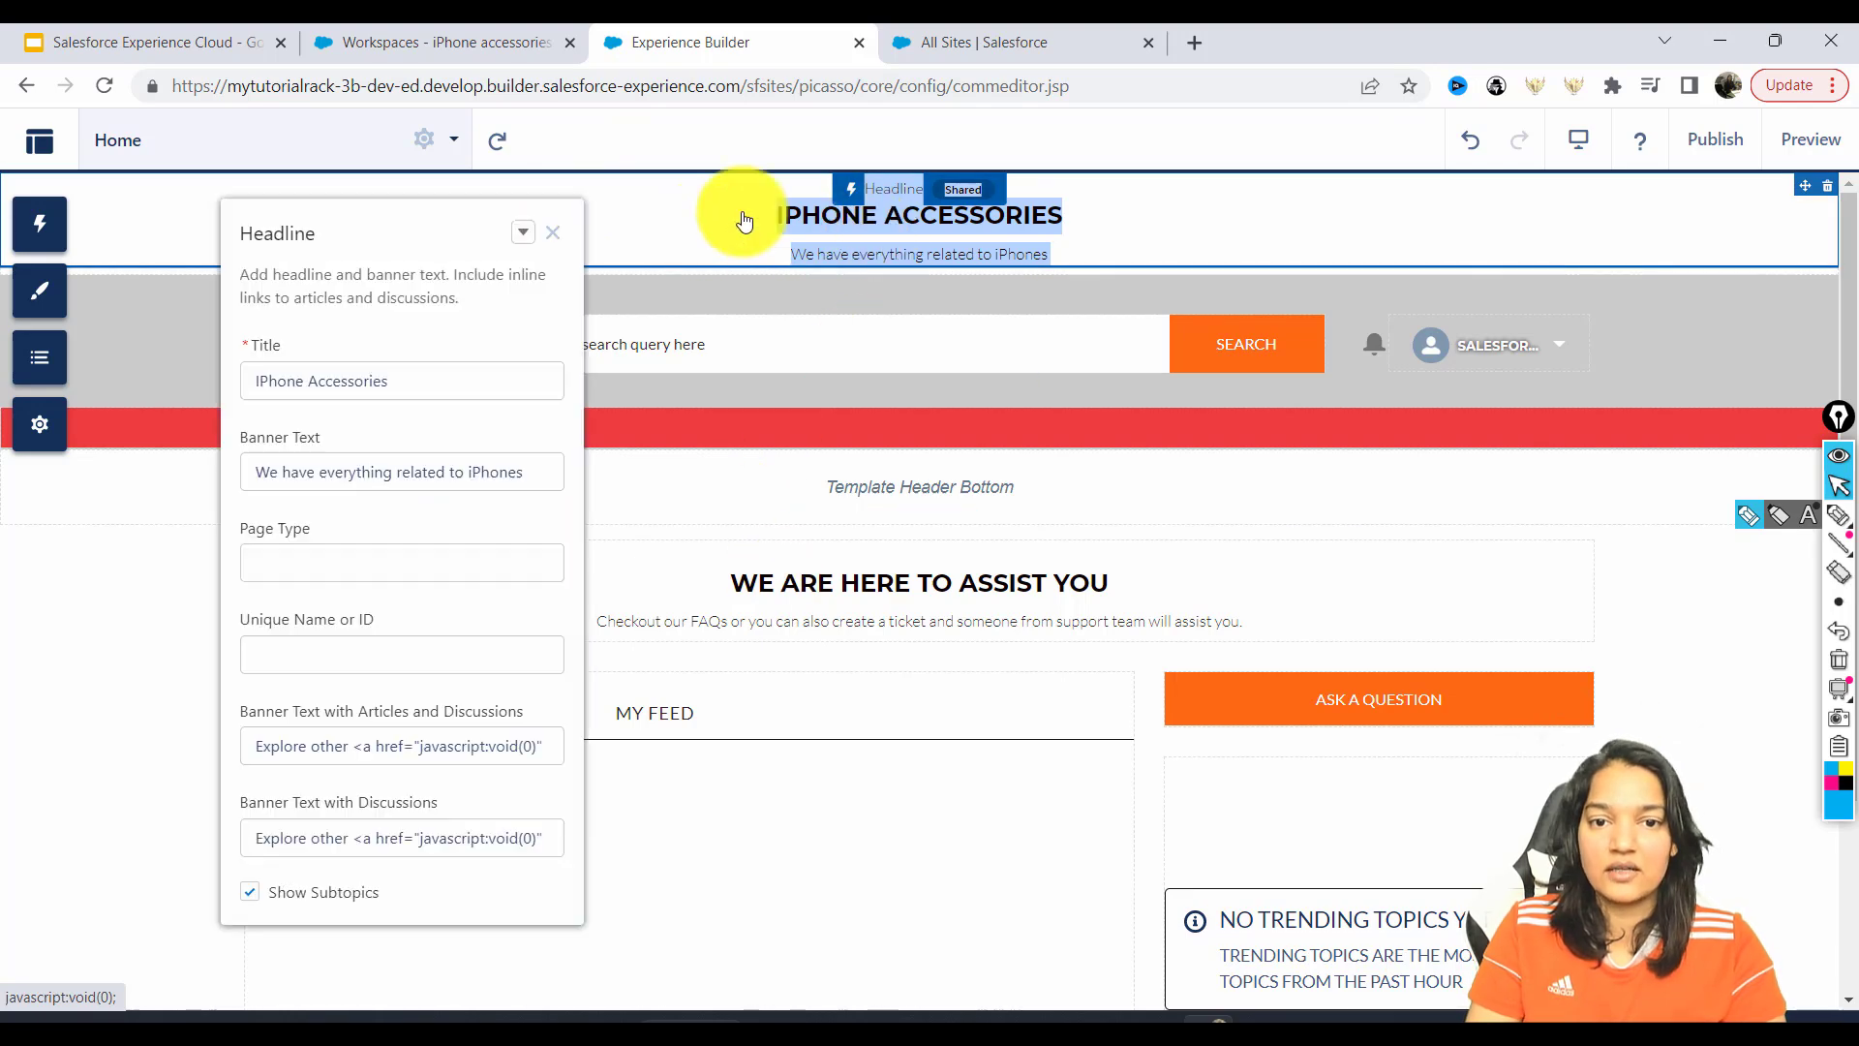
pyautogui.click(553, 233)
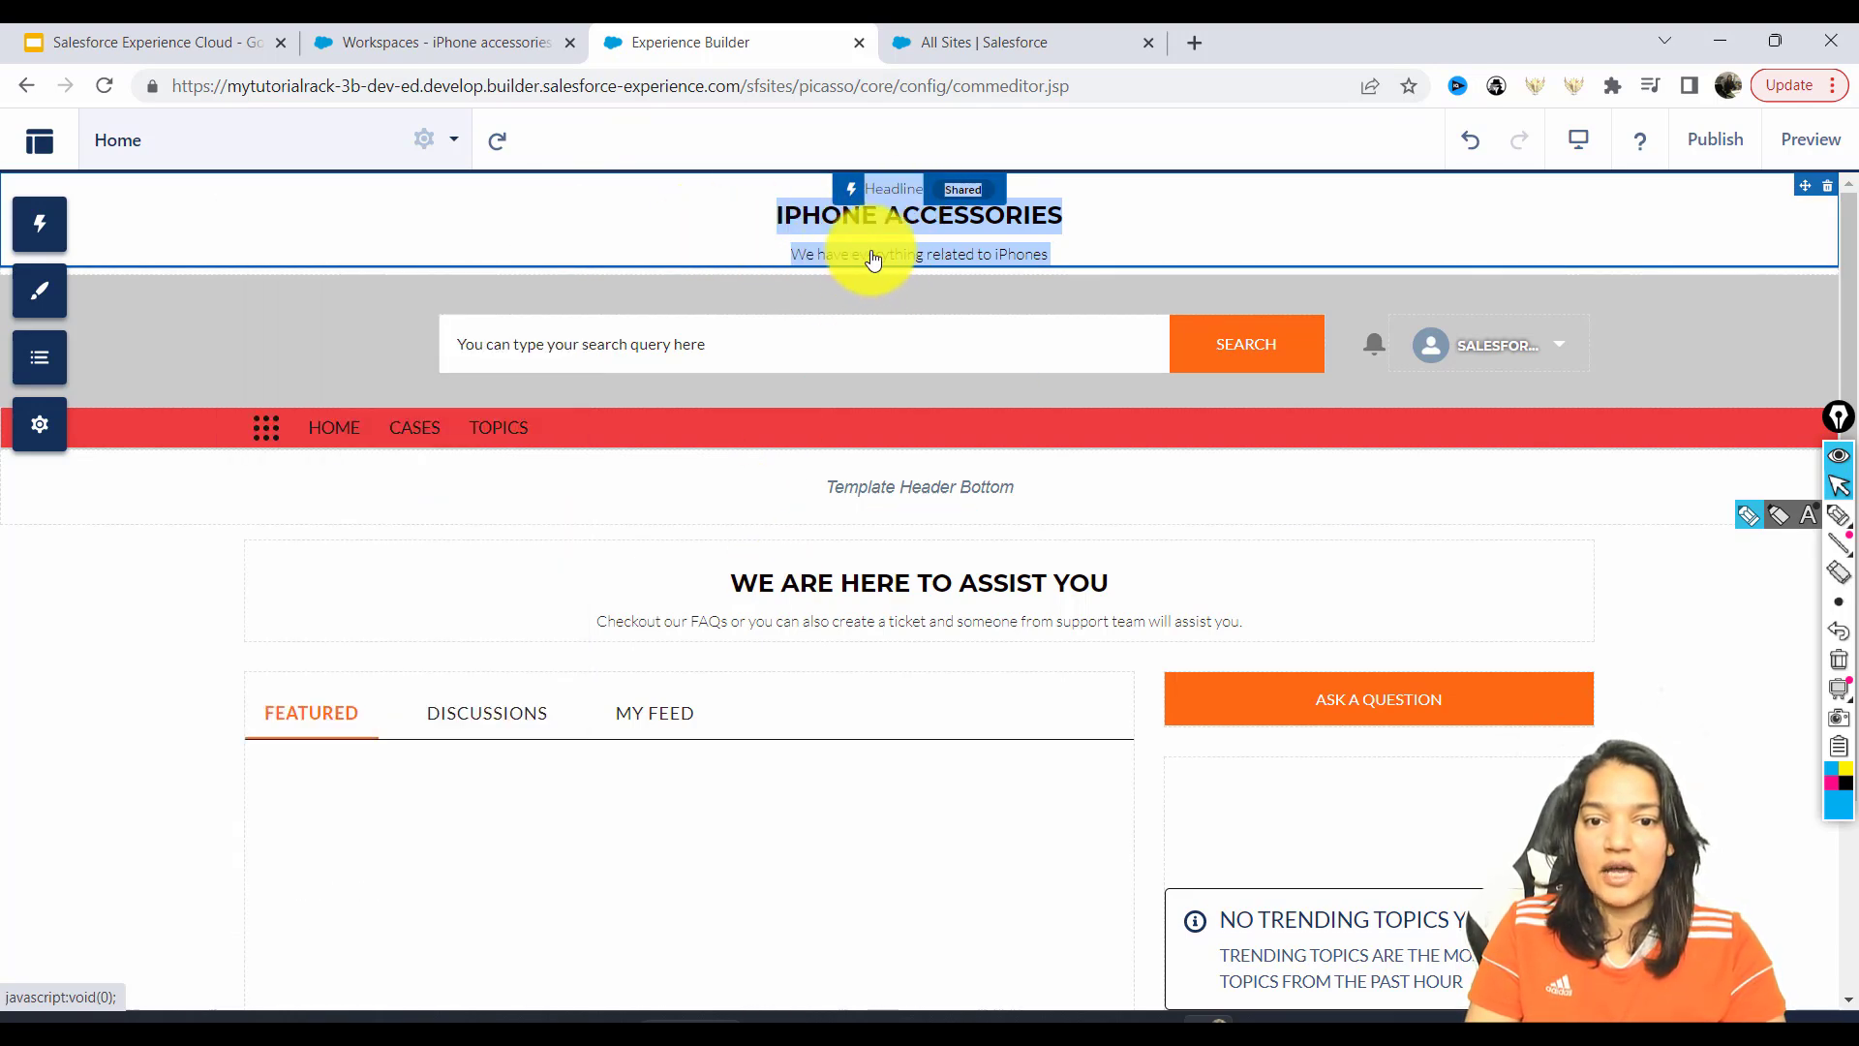
# Preview the site in Mobile view mode and dismiss the mobile workspace welcome message.
pyautogui.click(1803, 143)
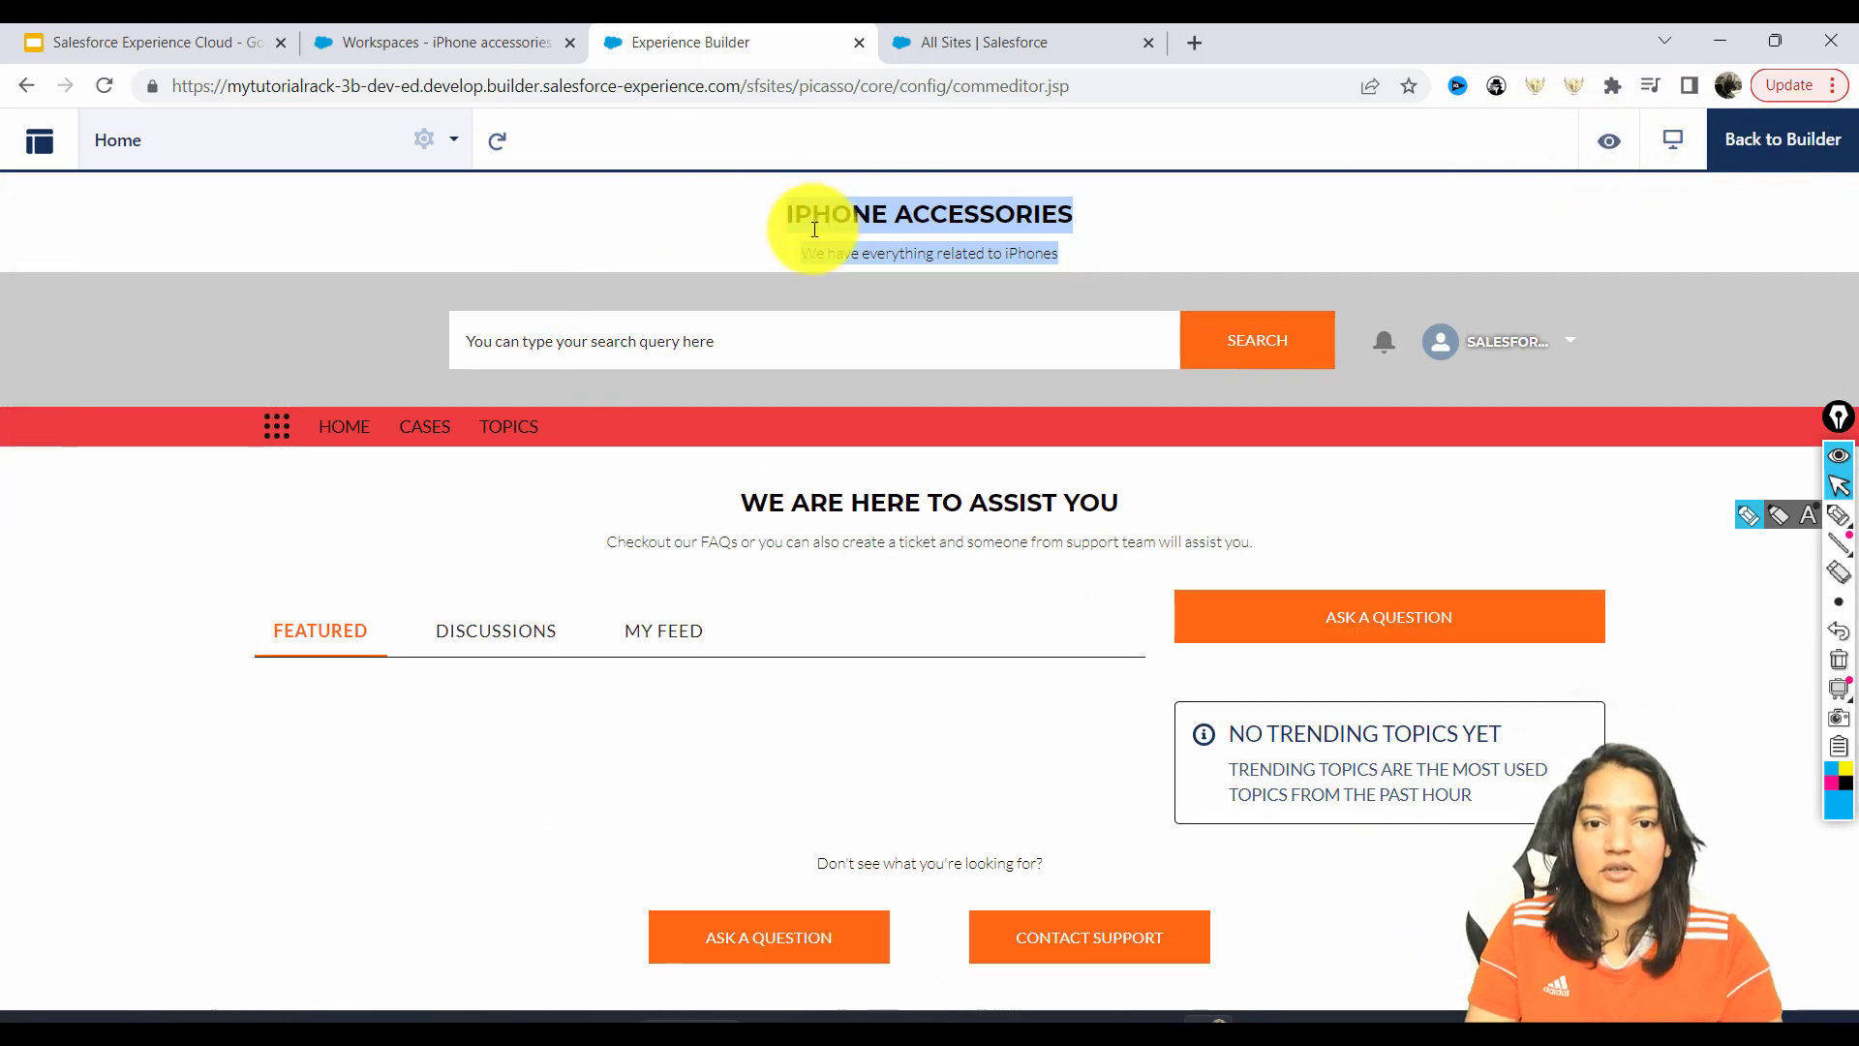
pyautogui.click(798, 196)
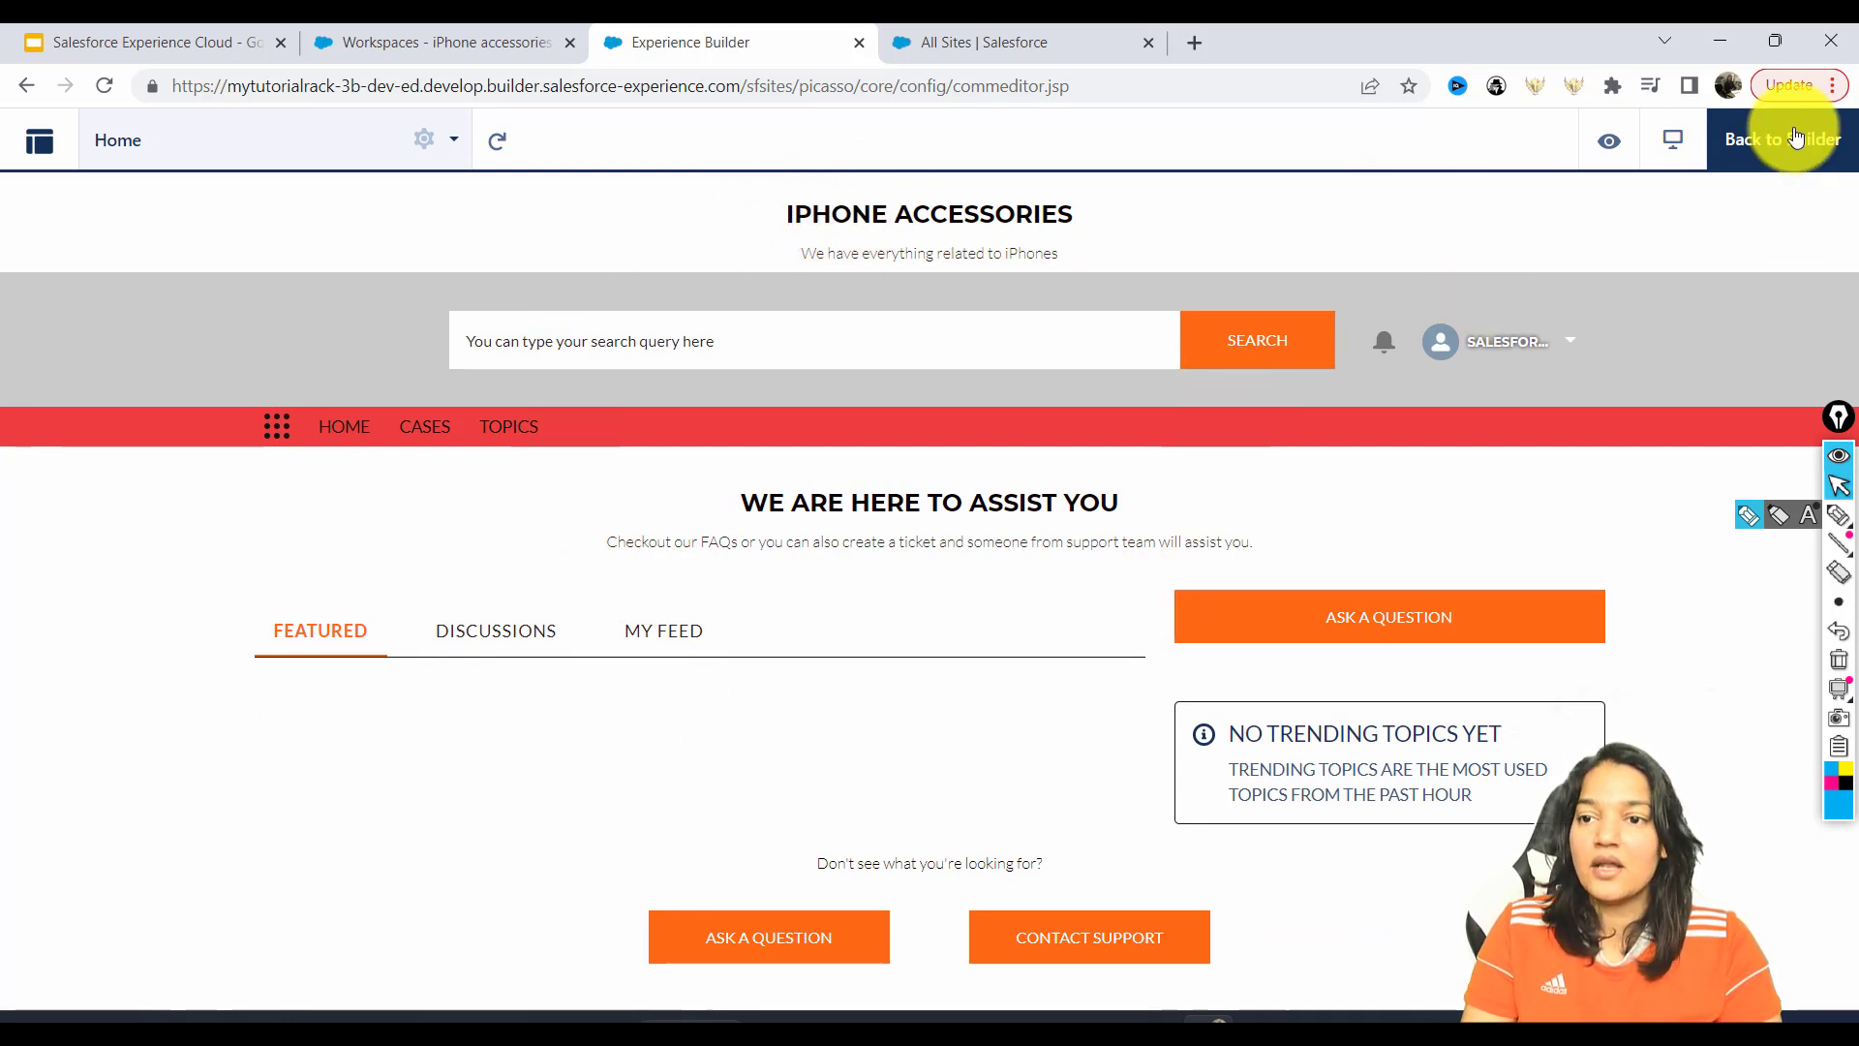
pyautogui.click(1611, 141)
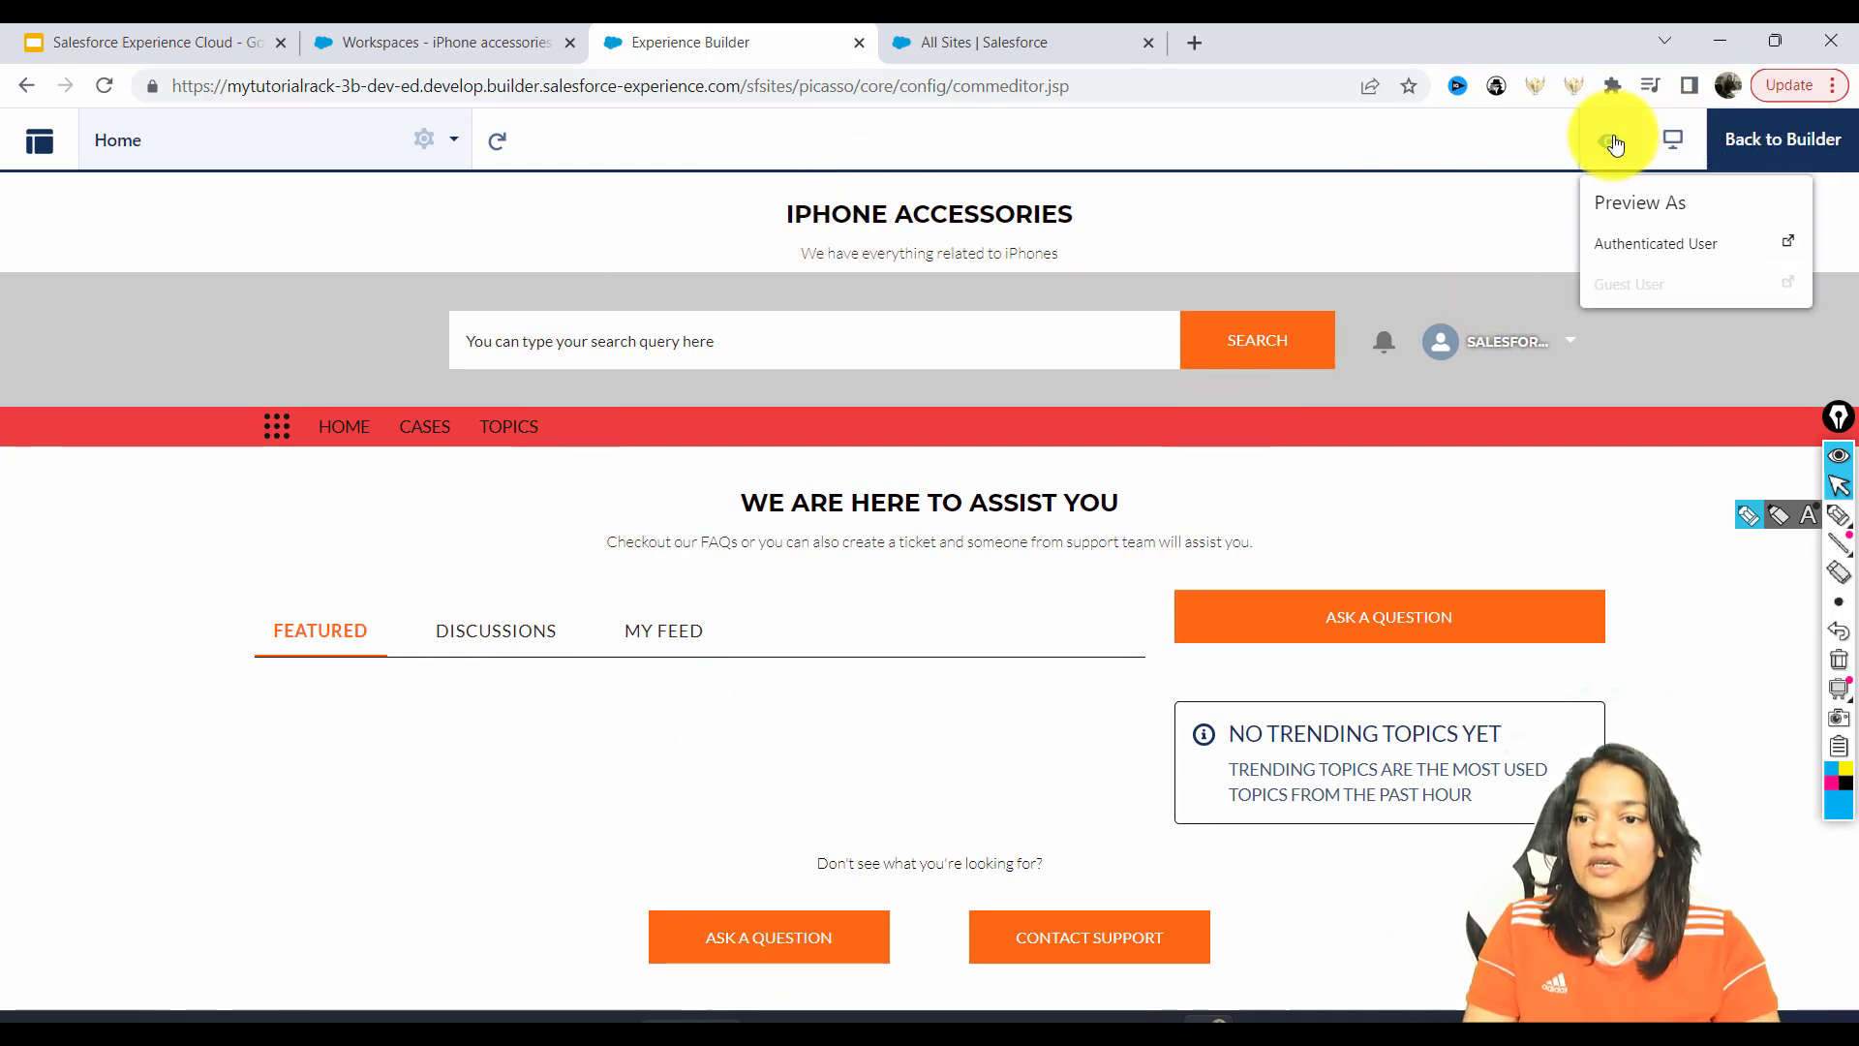
pyautogui.click(1673, 140)
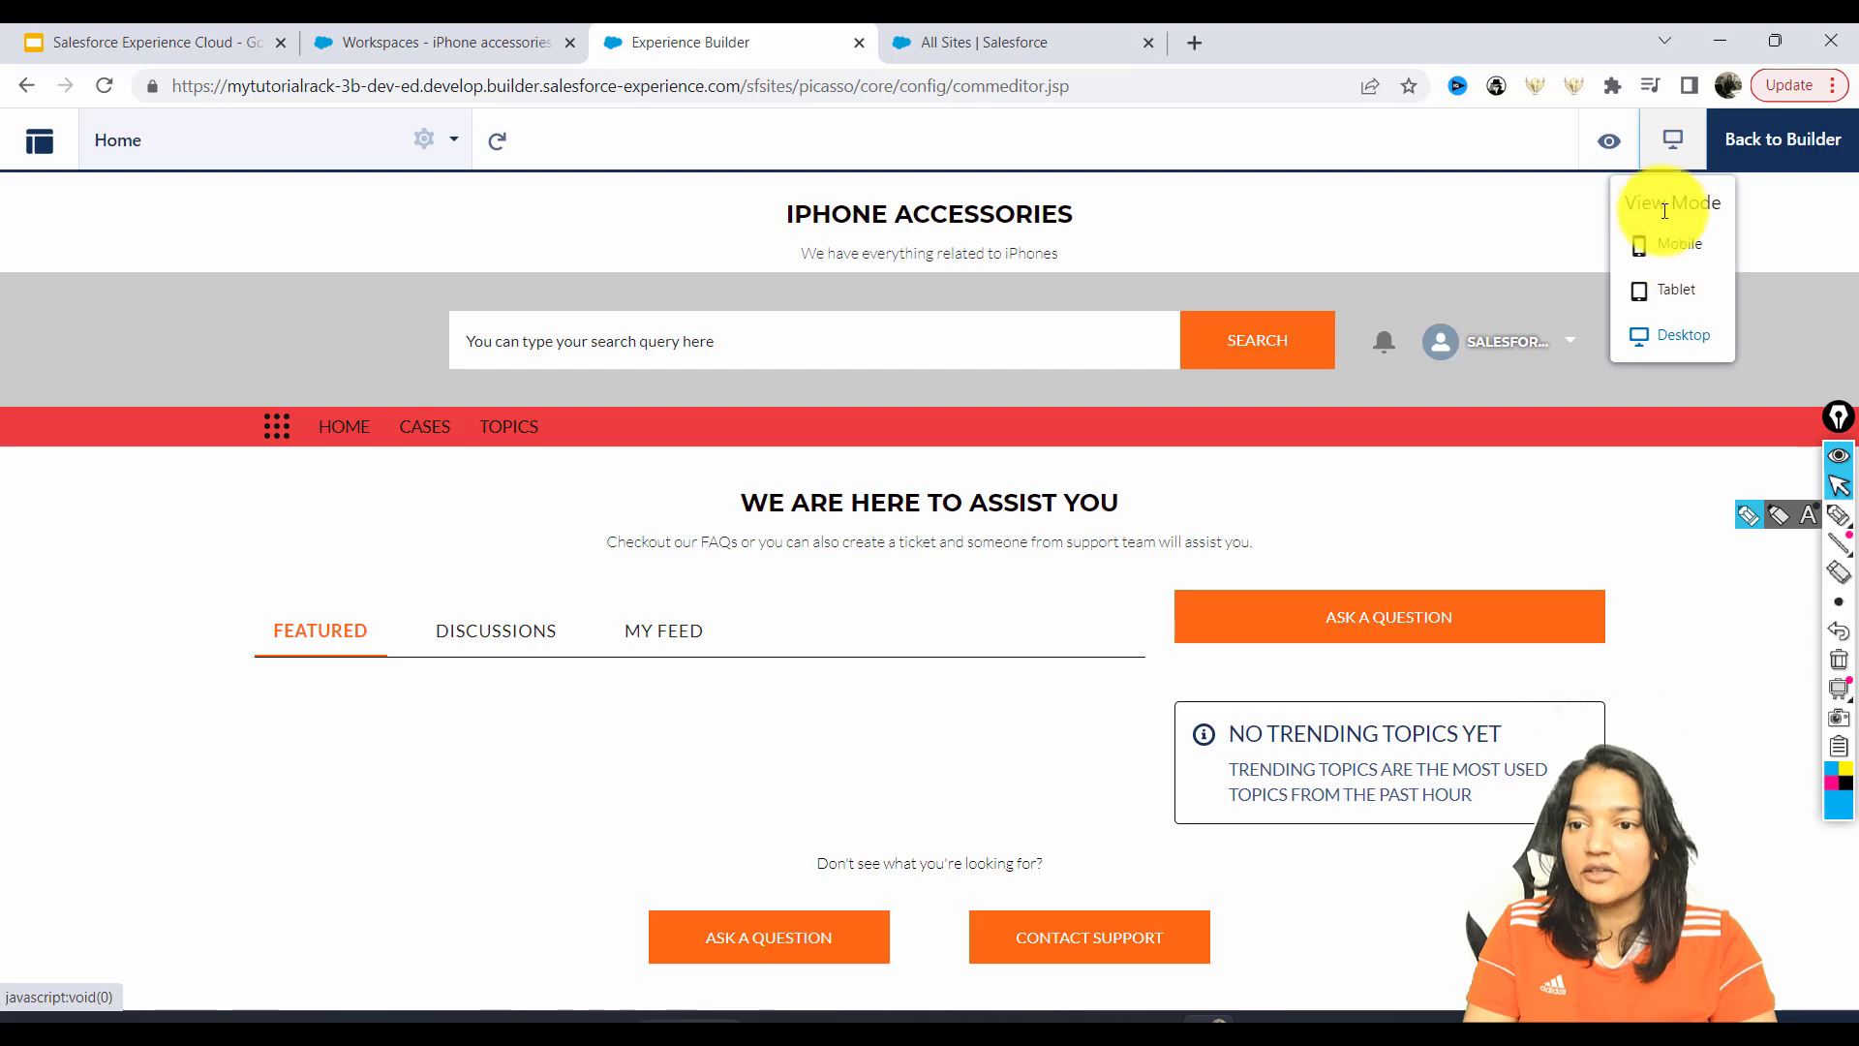
pyautogui.moveTo(1636, 201); pyautogui.dragTo(1713, 203)
pyautogui.click(1689, 252)
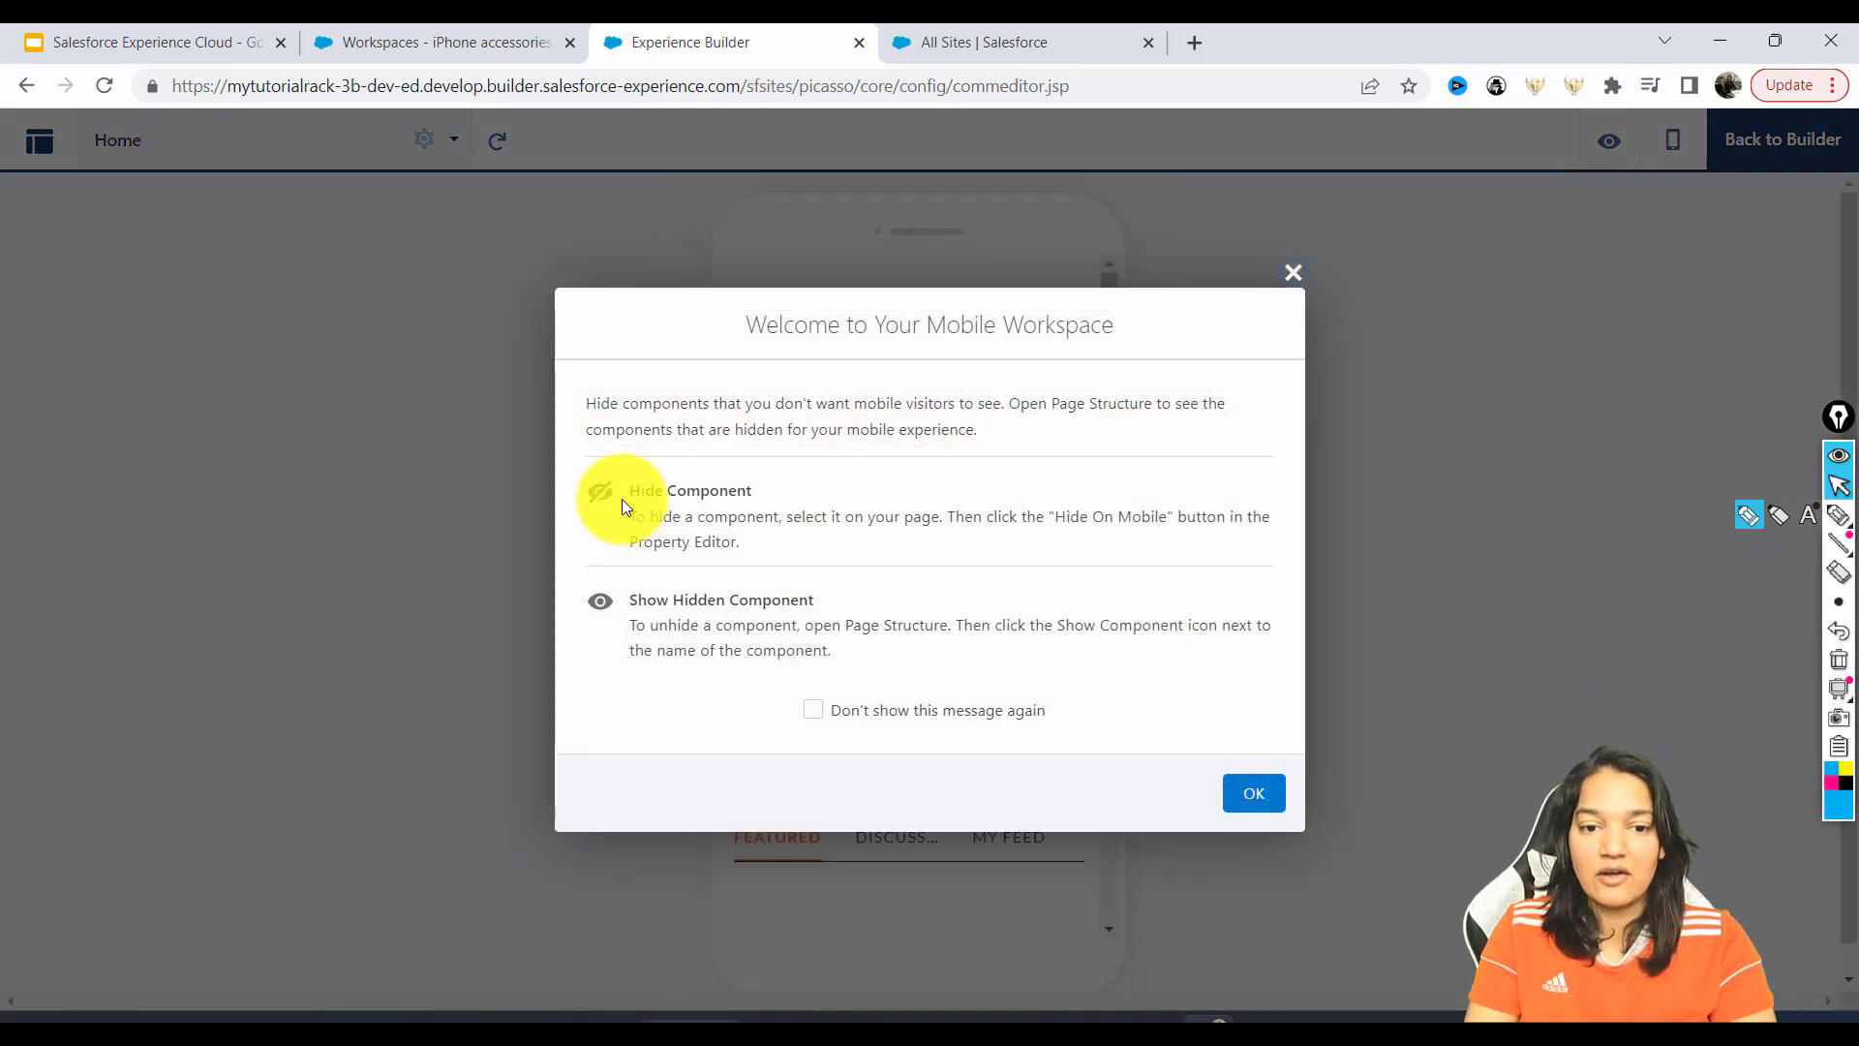
pyautogui.moveTo(762, 323); pyautogui.dragTo(1116, 325)
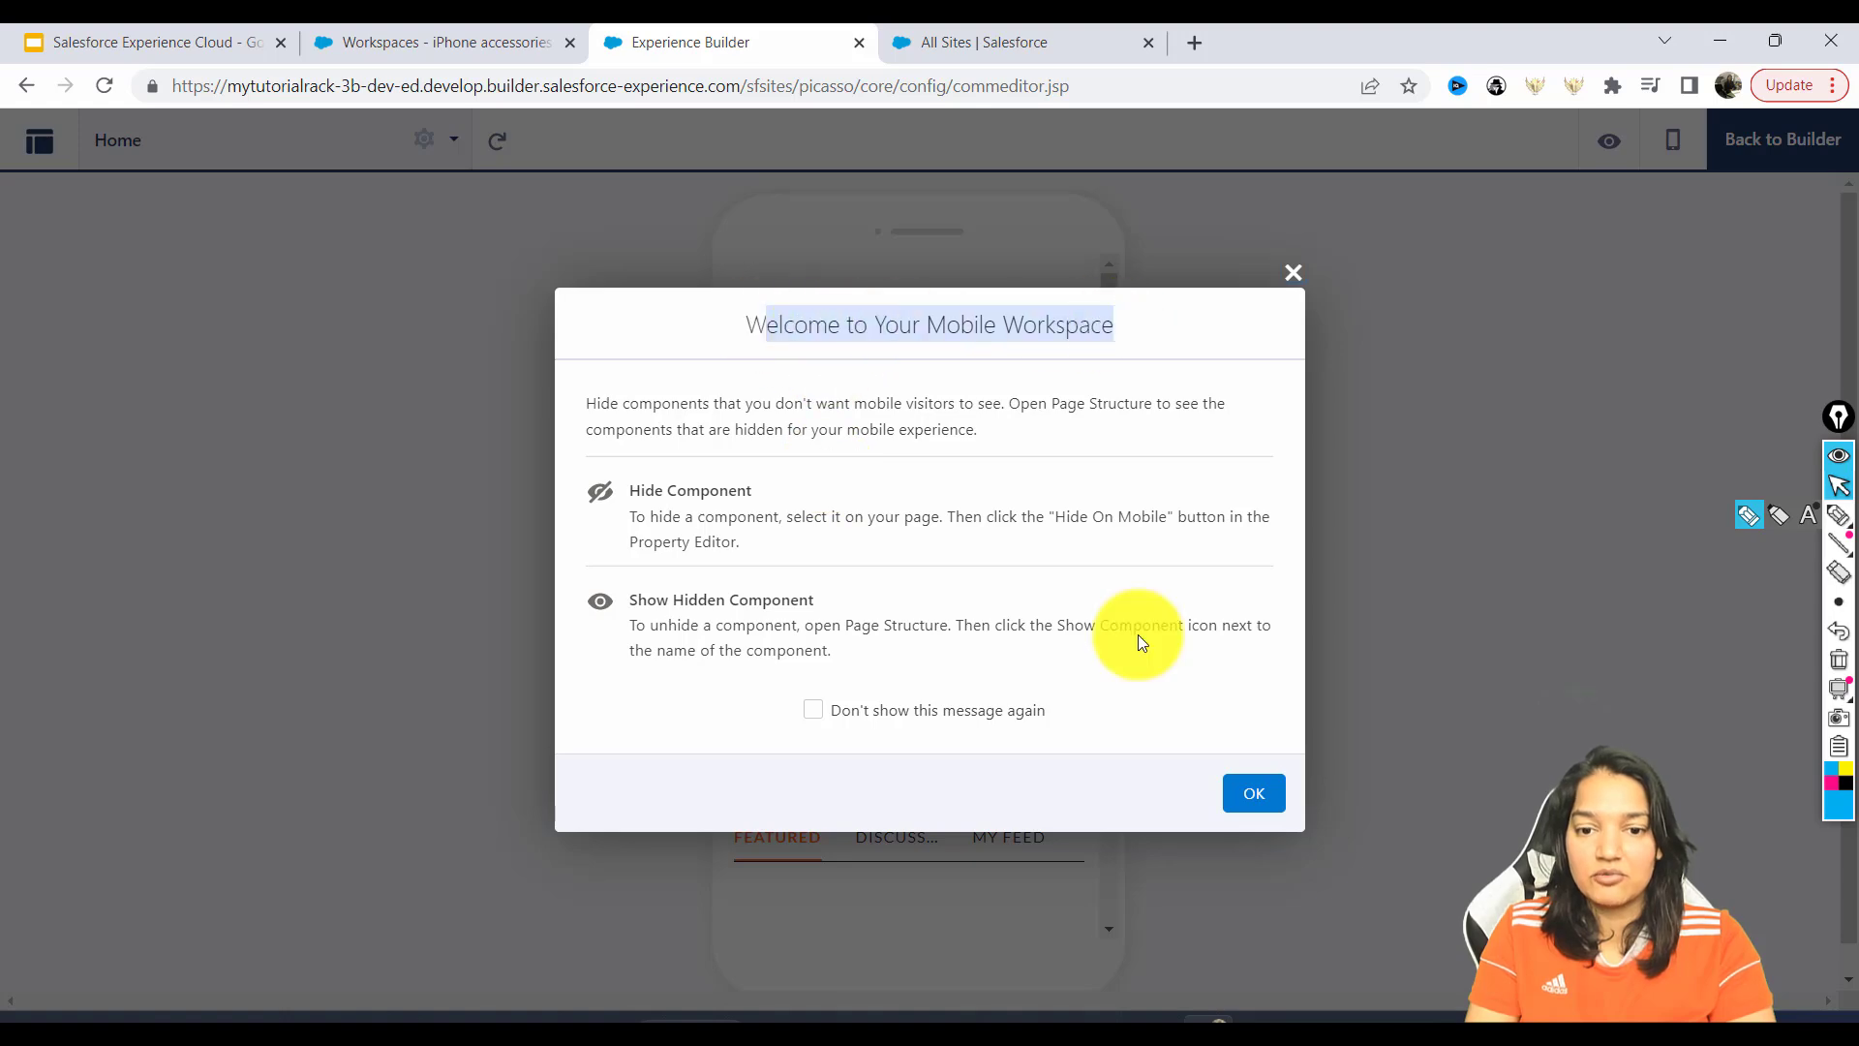
pyautogui.click(1268, 786)
# Check the mobile preview's banner text and switch between the Discussions and My Feed tabs.
pyautogui.moveTo(1113, 358)
pyautogui.mouseDown()
pyautogui.moveTo(1108, 590)
pyautogui.moveTo(1119, 335)
pyautogui.mouseUp()
pyautogui.moveTo(851, 299); pyautogui.dragTo(1058, 347)
pyautogui.moveTo(804, 397); pyautogui.dragTo(1109, 516)
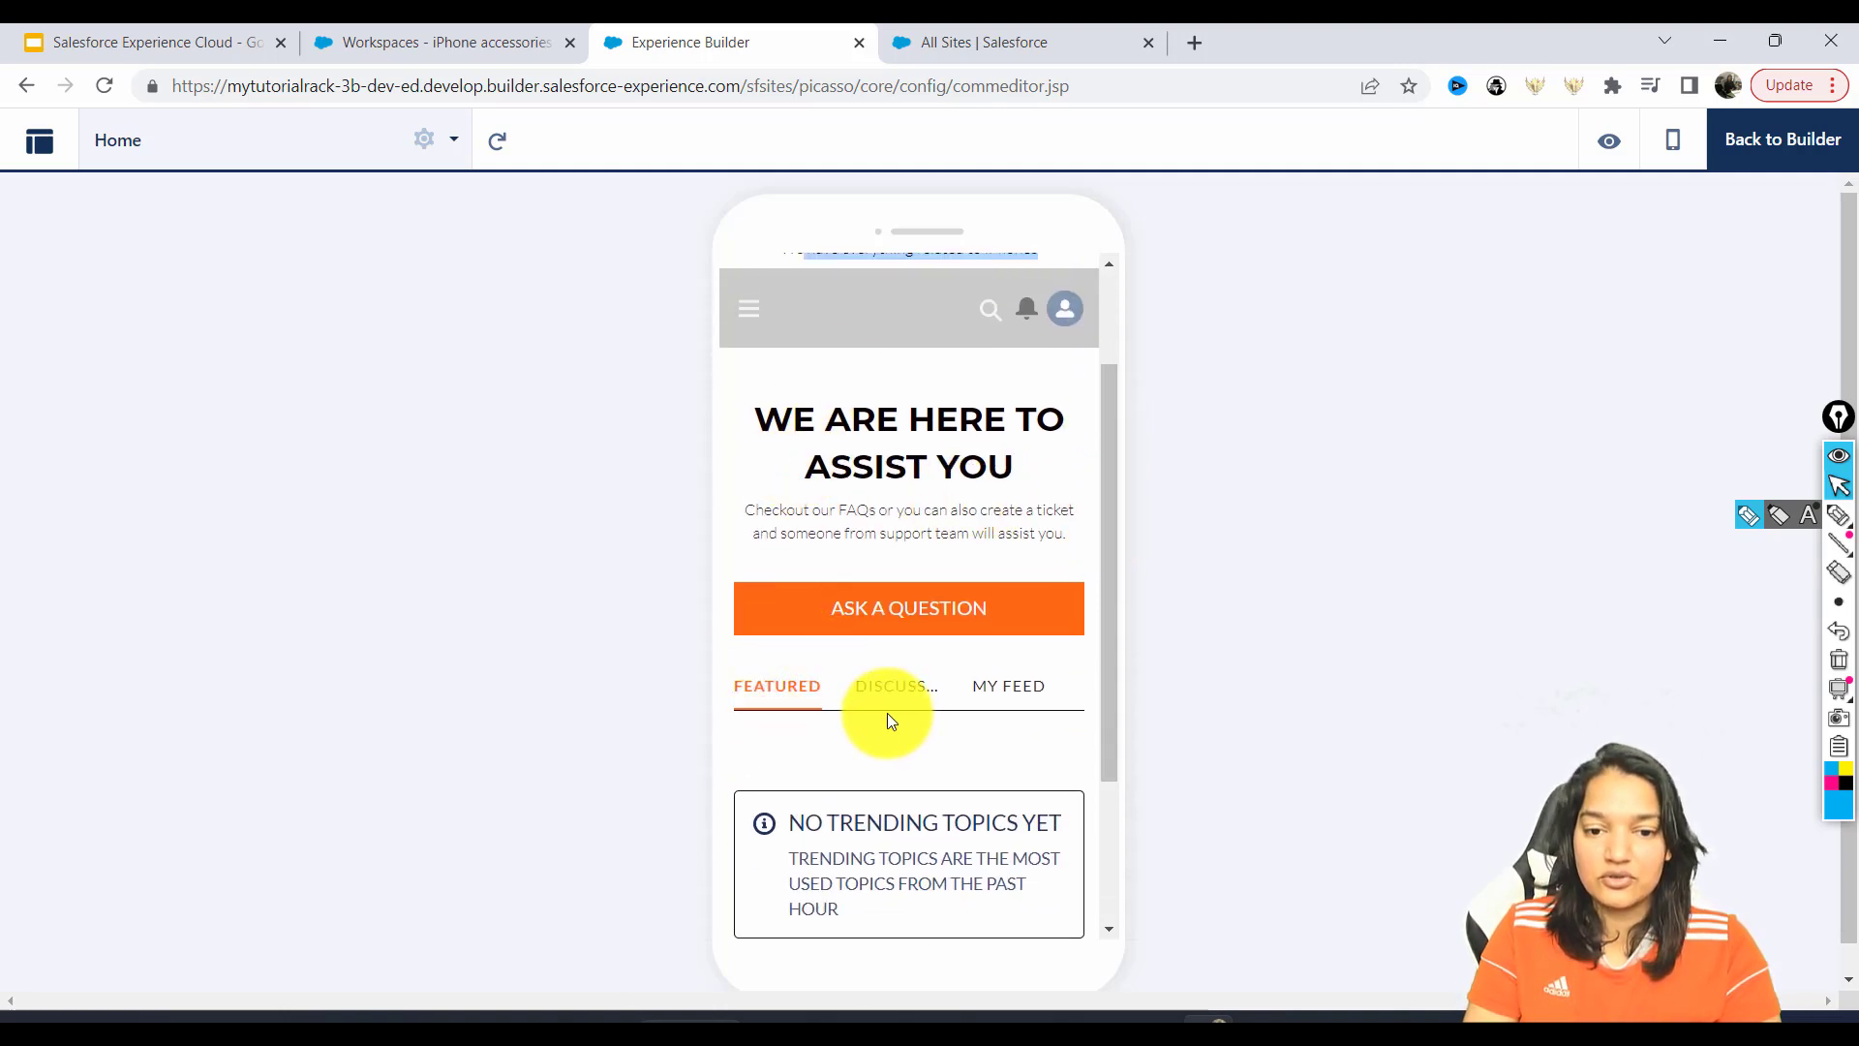
pyautogui.click(877, 689)
pyautogui.click(1003, 689)
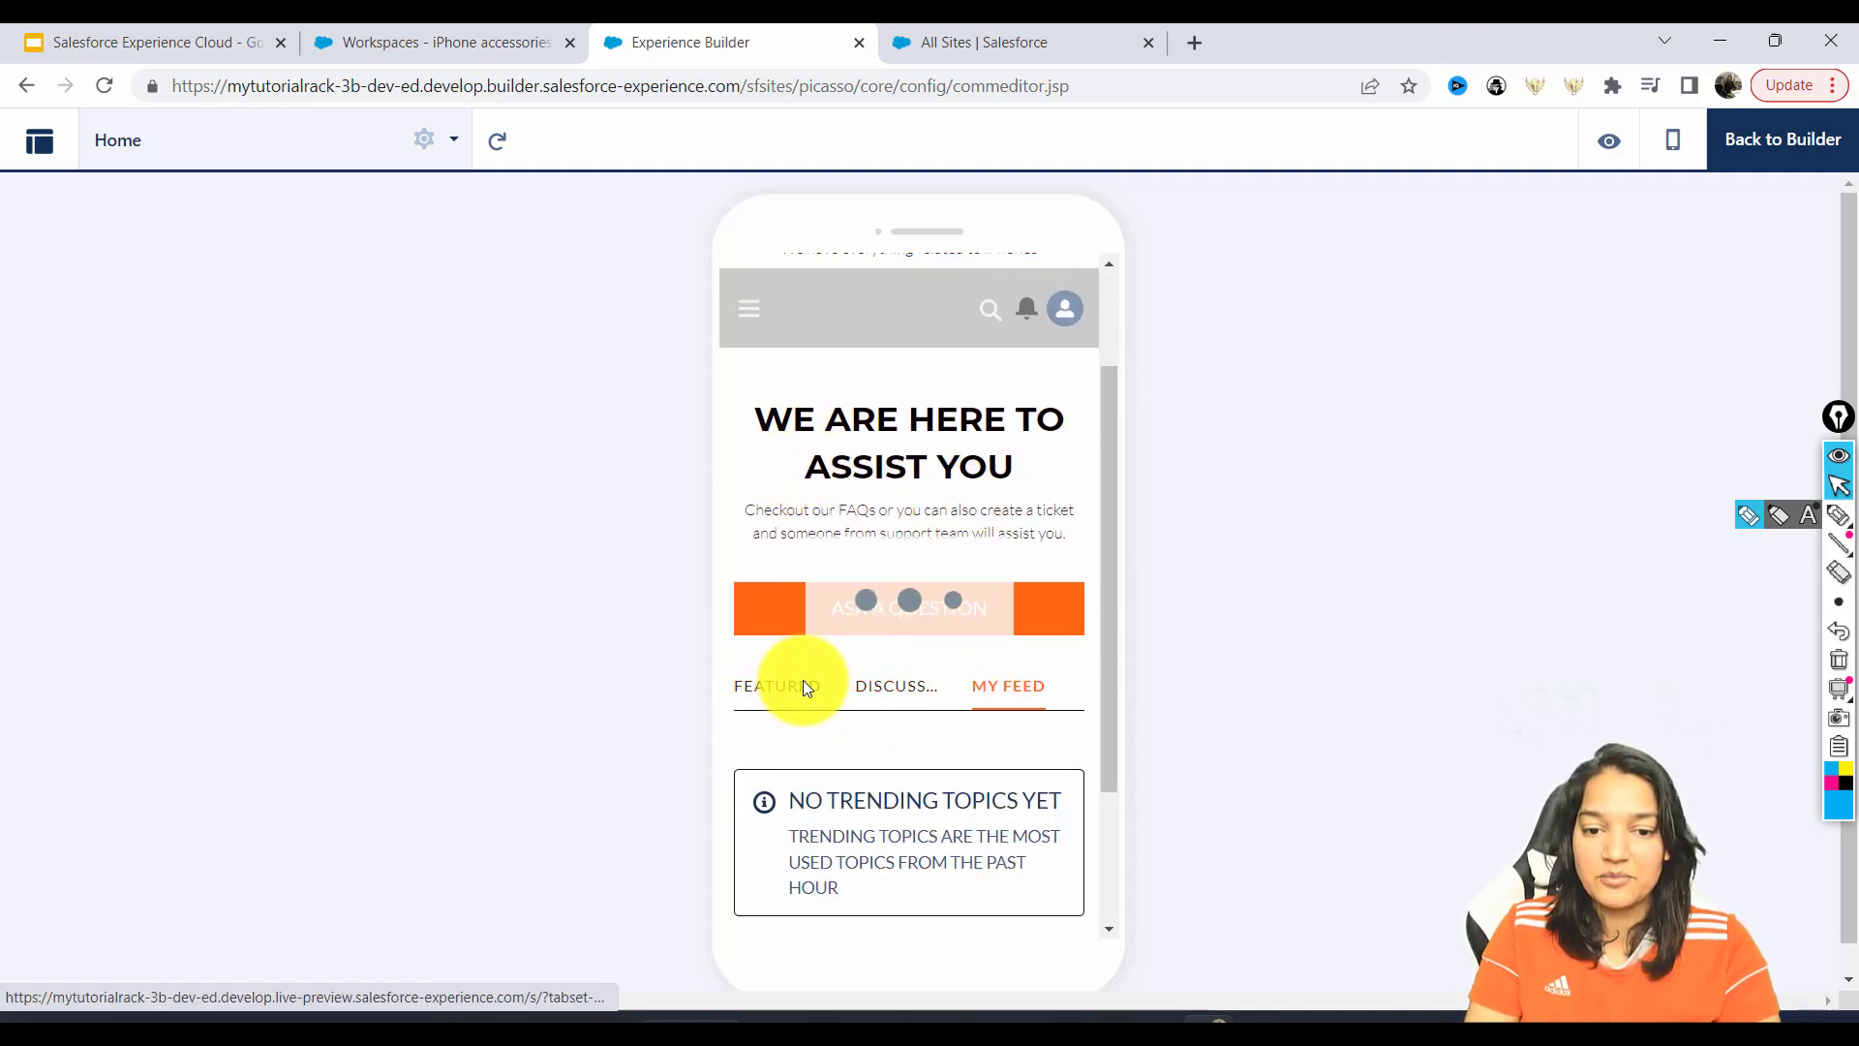
pyautogui.click(899, 690)
pyautogui.moveTo(1113, 594); pyautogui.dragTo(1112, 788)
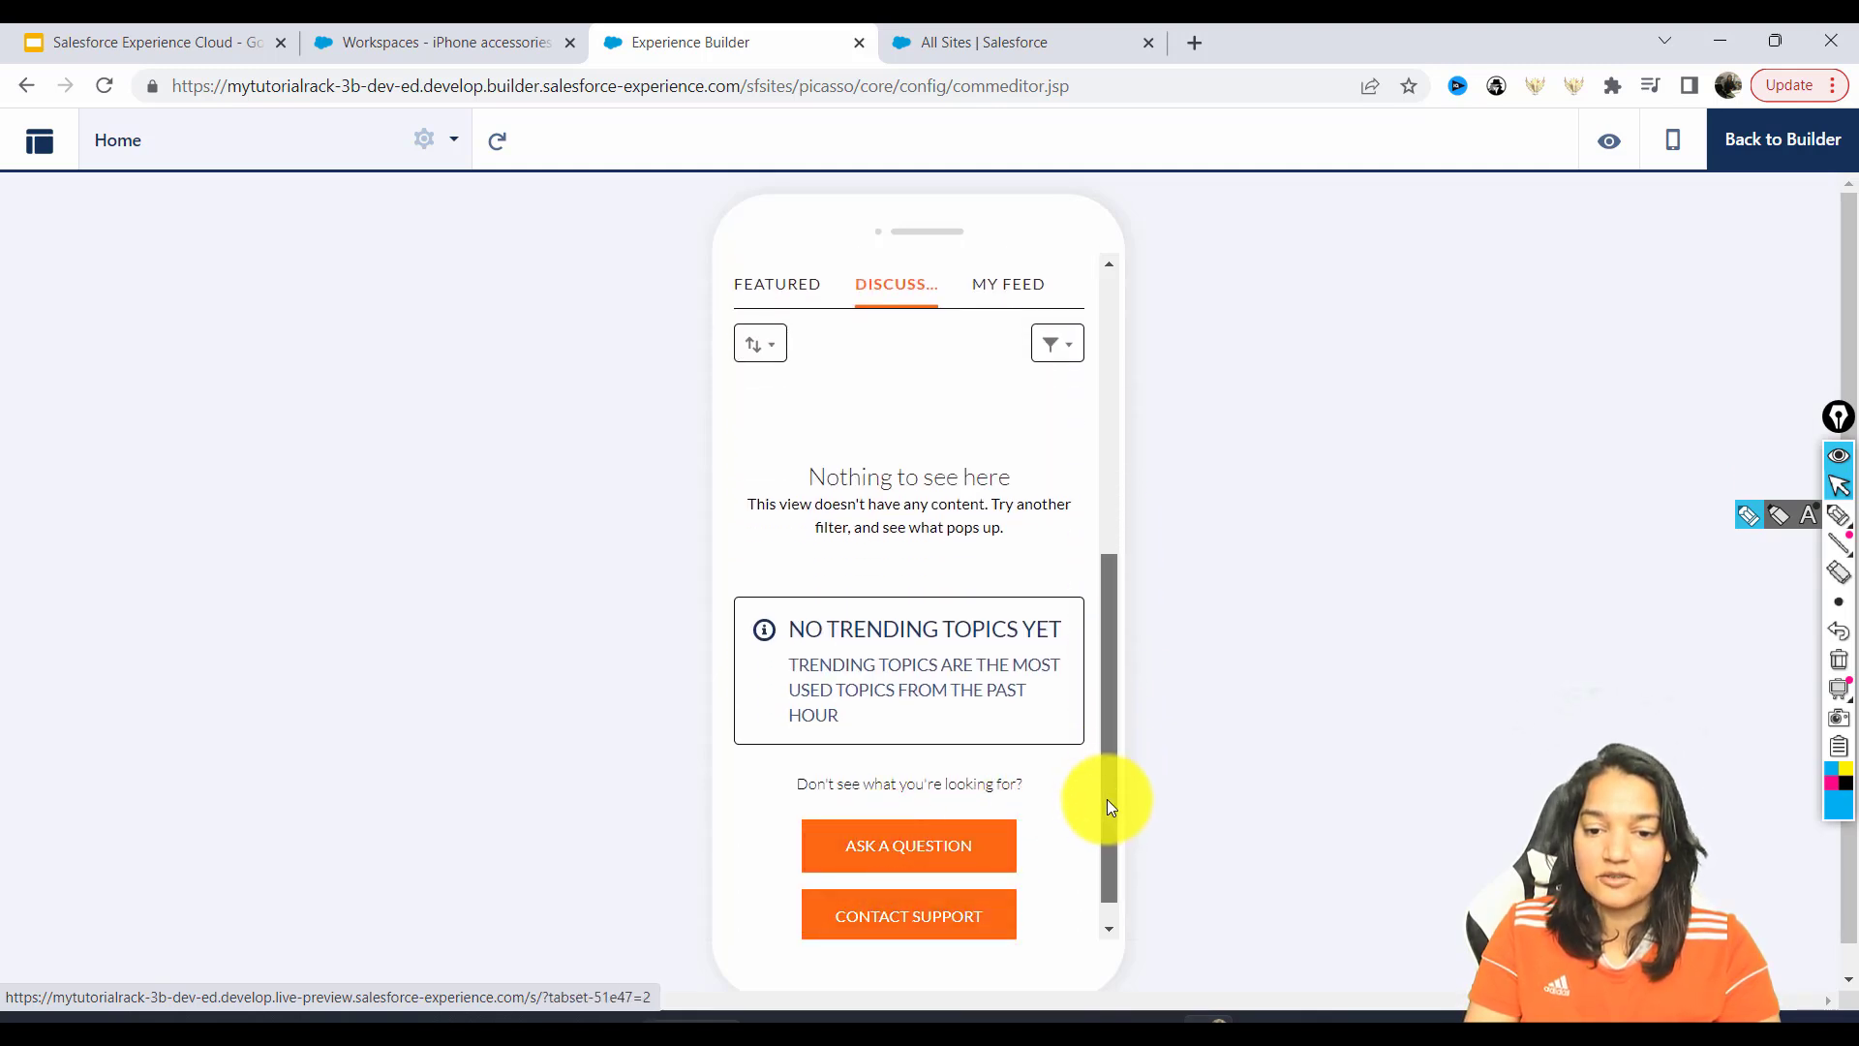
pyautogui.scroll(2, 1106, 804)
# Switch the preview to tablet width, then back to desktop.
pyautogui.click(1627, 153)
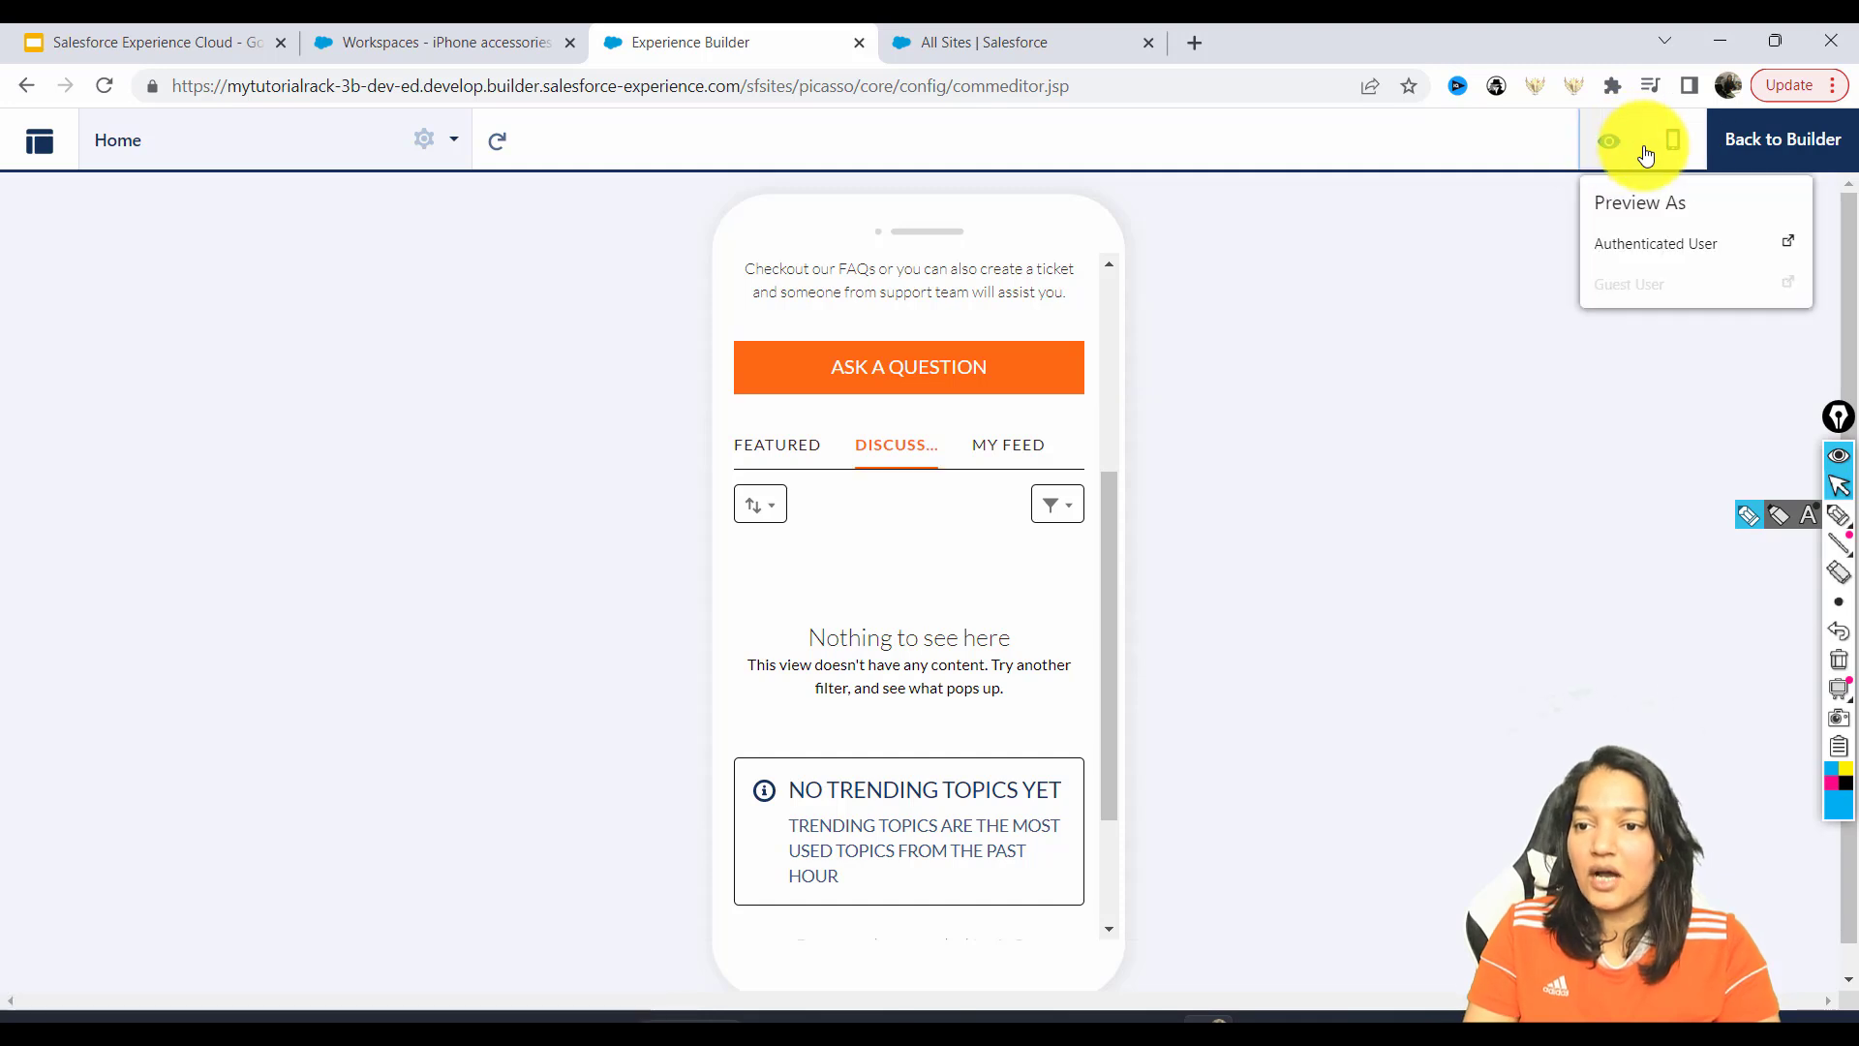
pyautogui.click(1673, 140)
pyautogui.click(1662, 288)
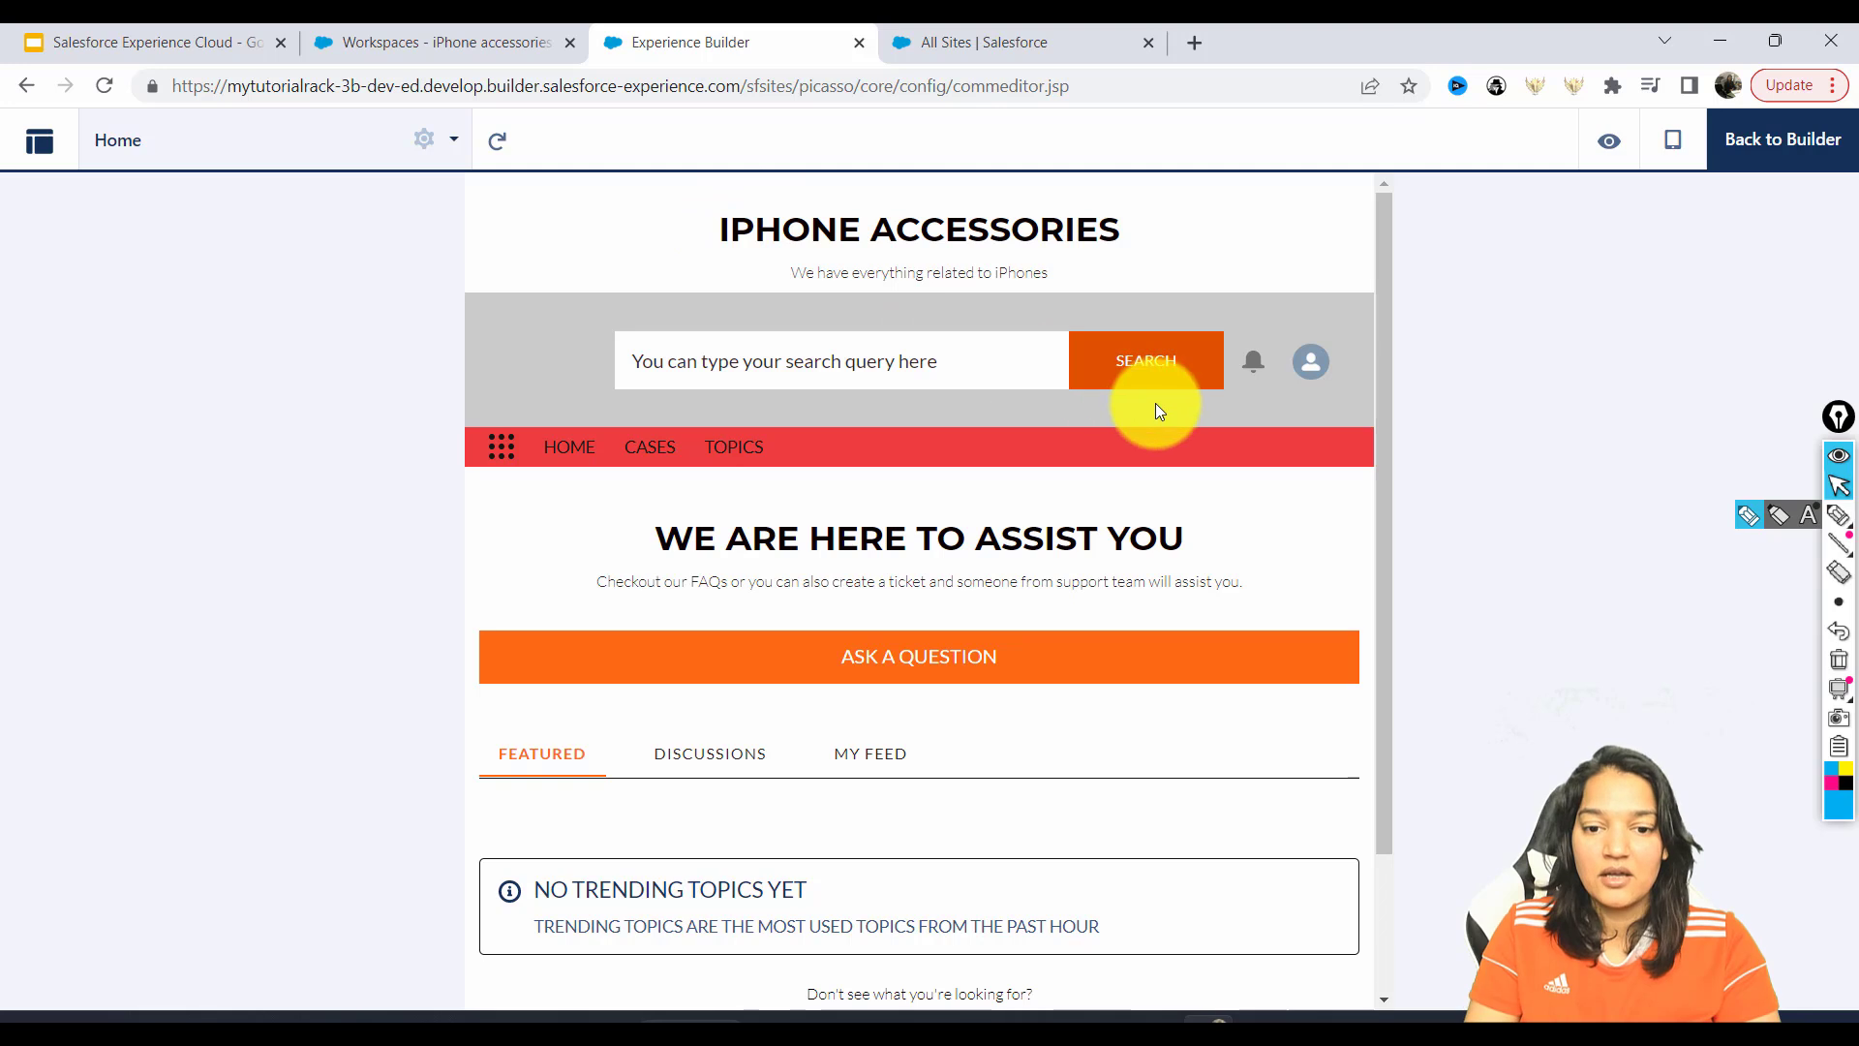
pyautogui.moveTo(1383, 359); pyautogui.dragTo(1392, 402)
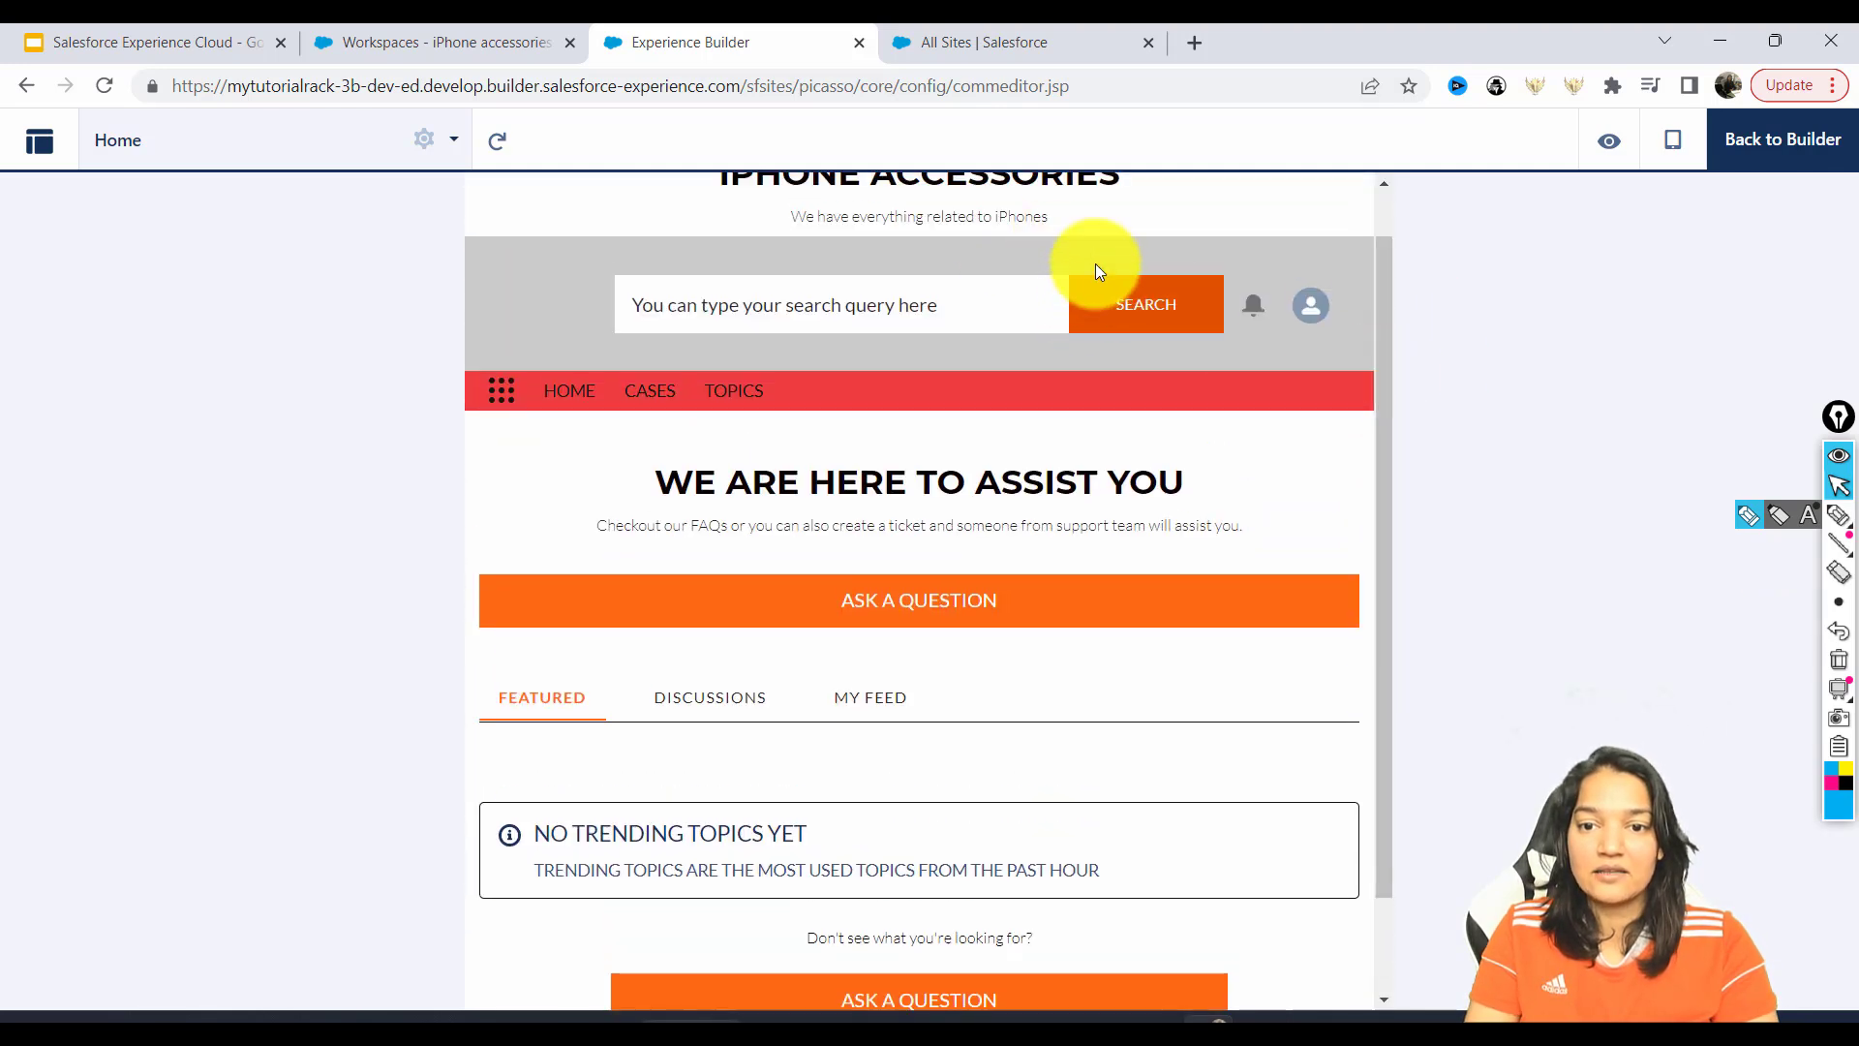
pyautogui.click(1670, 143)
pyautogui.click(1647, 334)
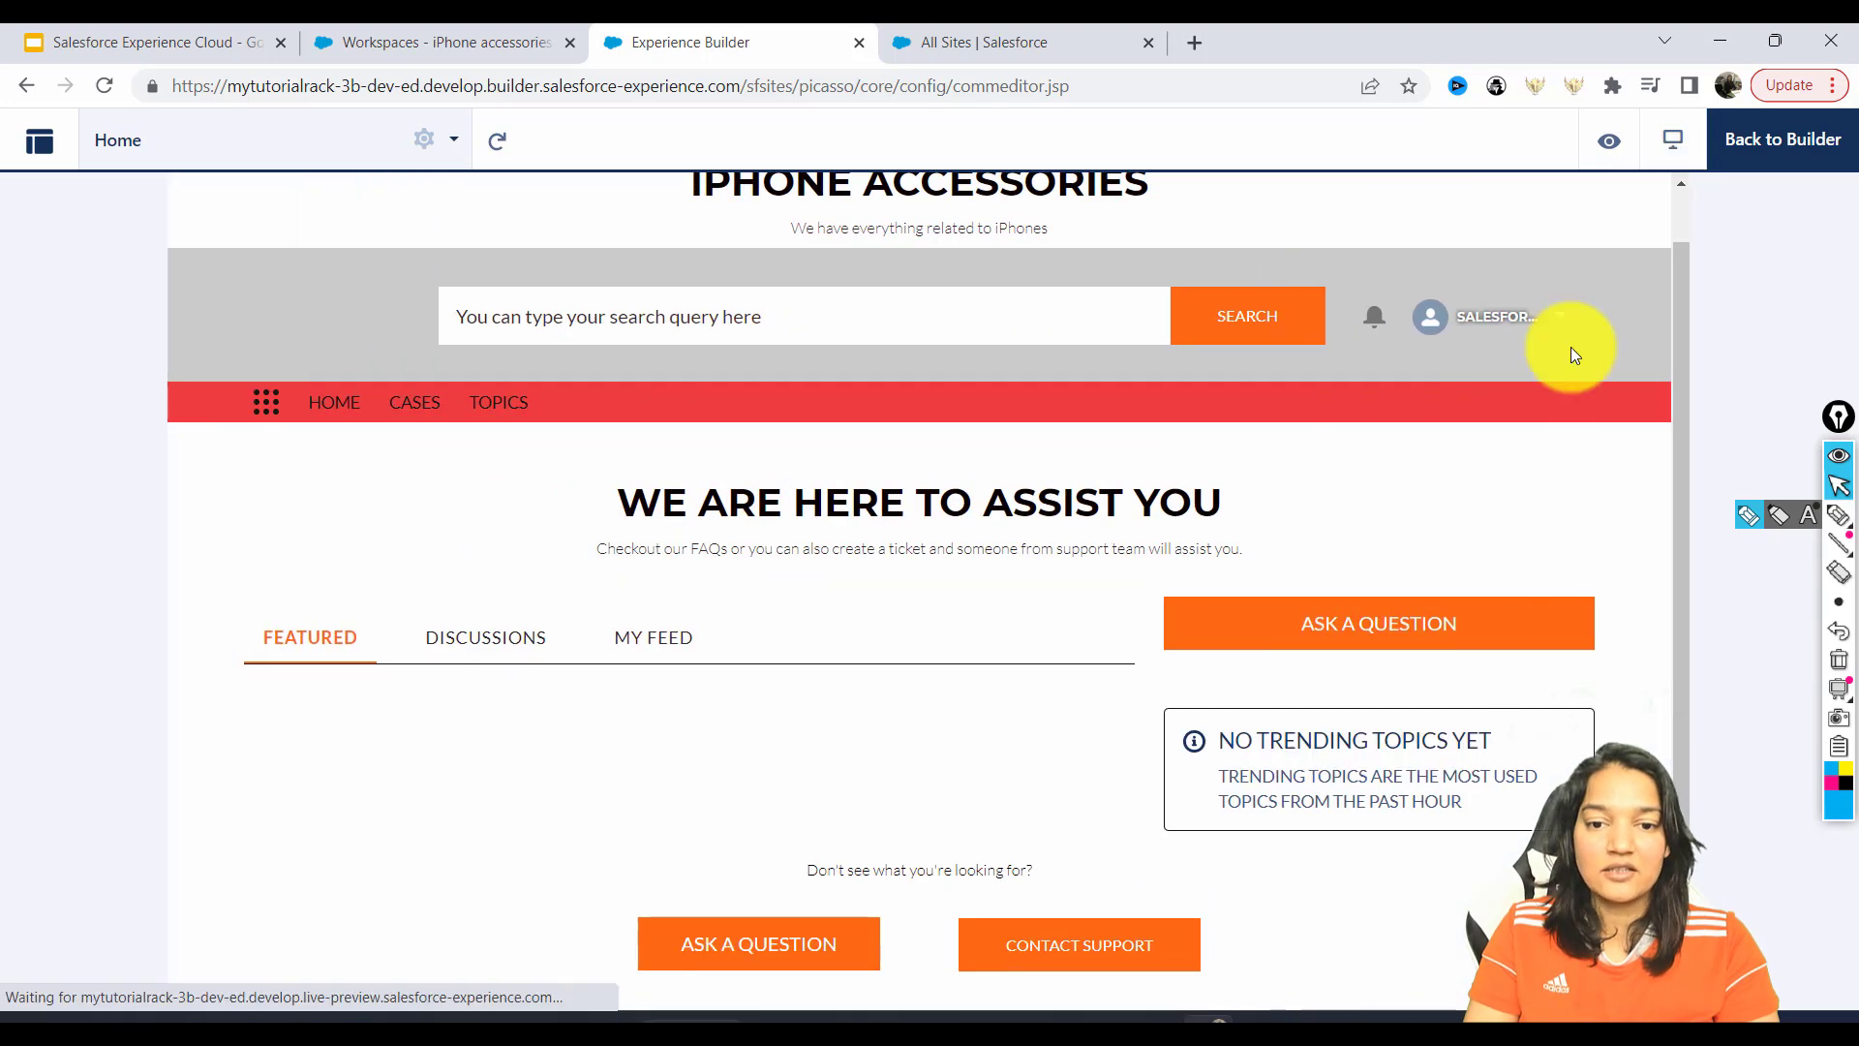